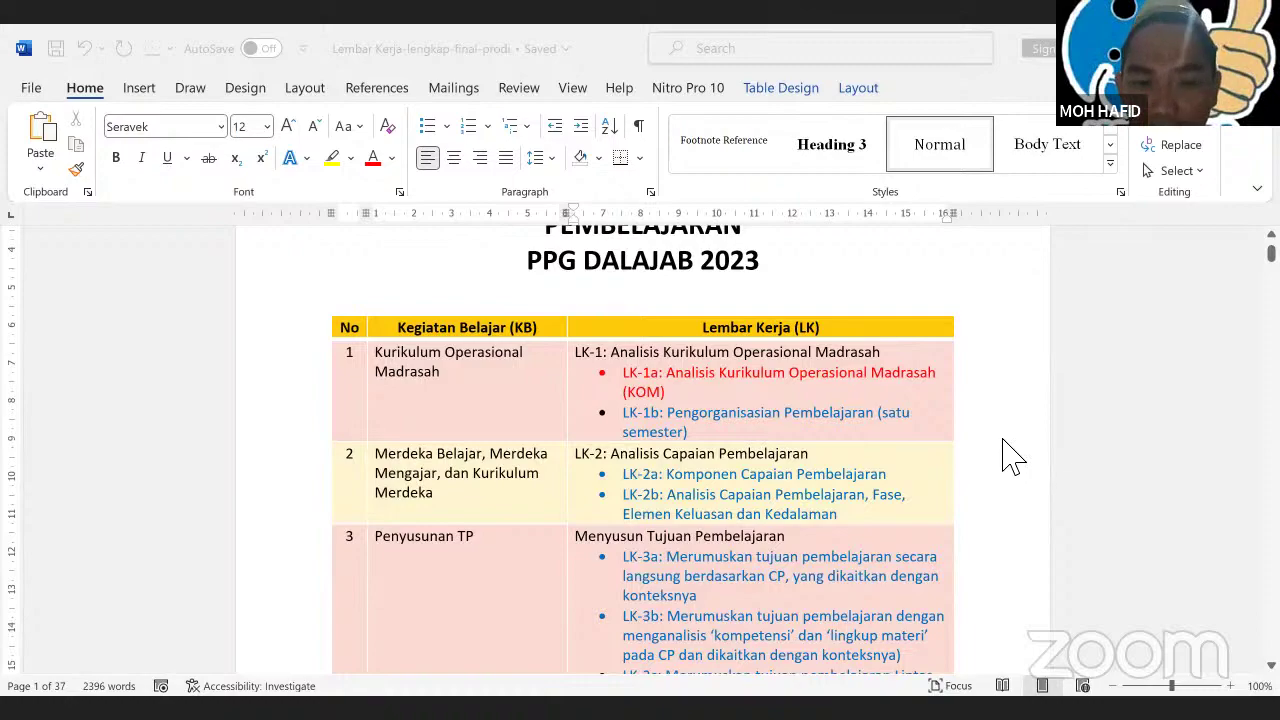
Add five blank paragraphs after the last table at the end of the document to start a new page
scroll(636, 390, "up", 2)
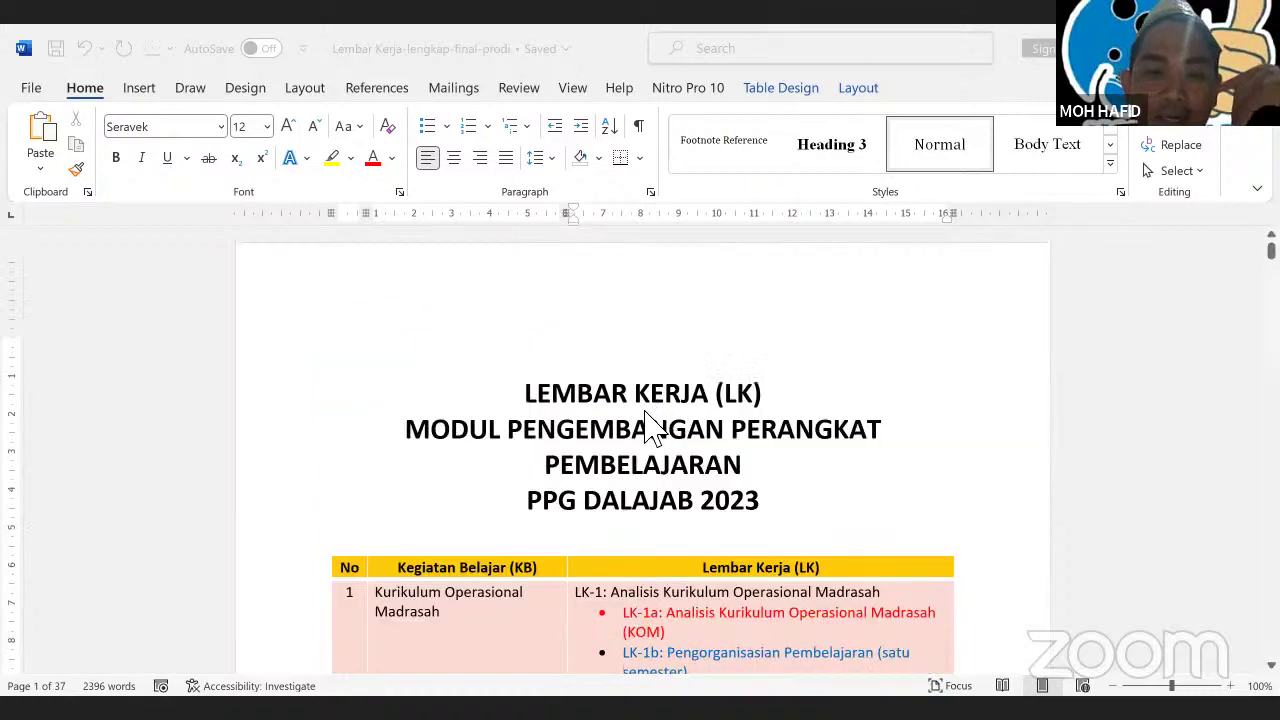
scroll(651, 423, "down", 15)
scroll(605, 470, "down", 15)
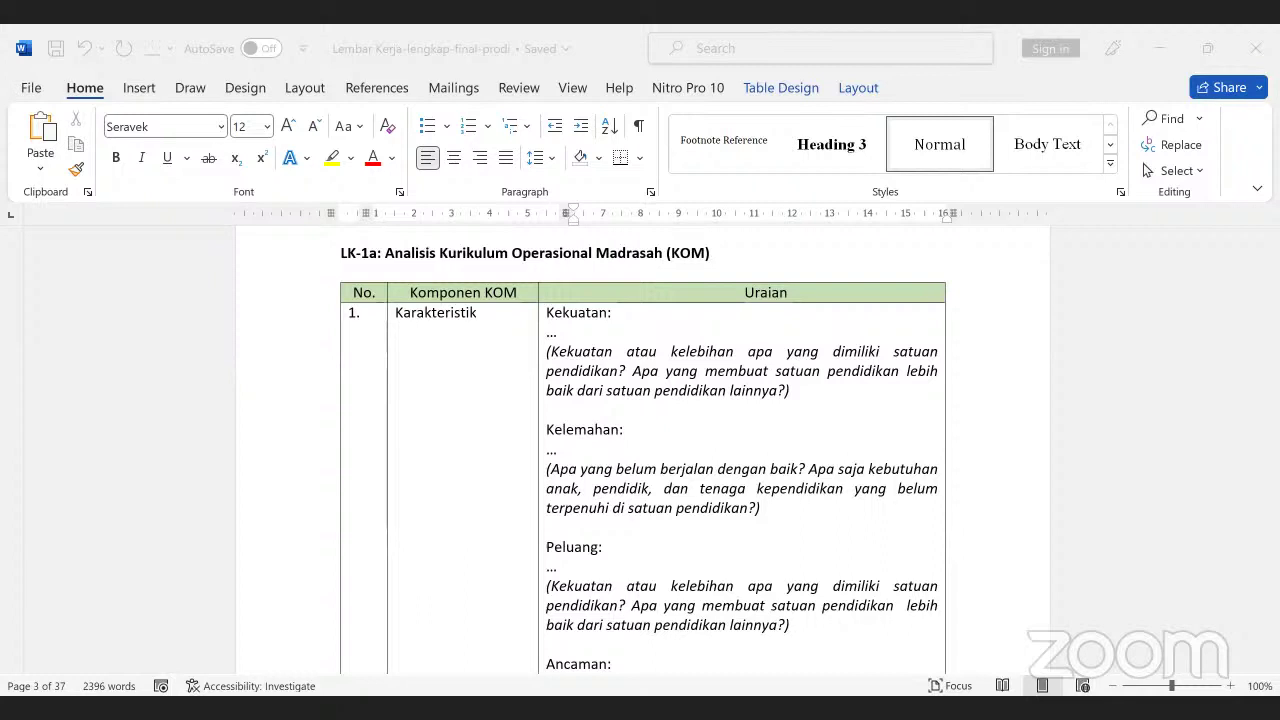
scroll(640, 450, "down", 10)
key("ctrl+End")
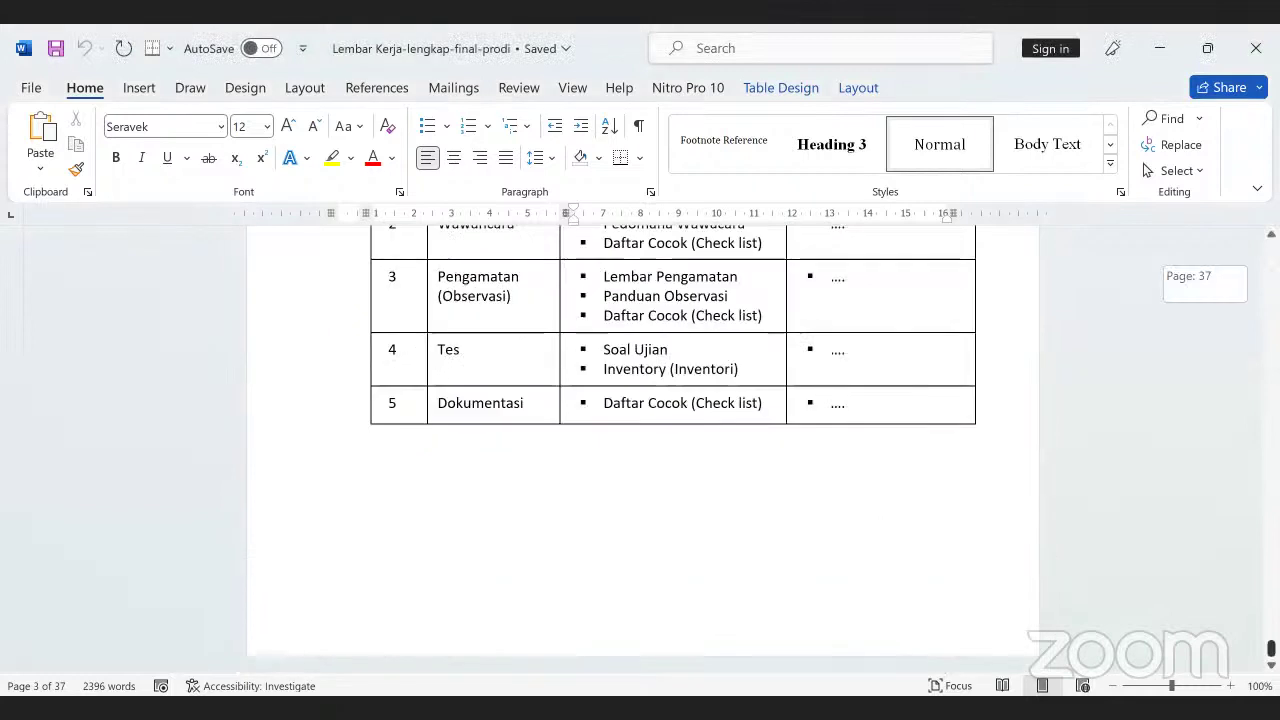
key("Return")
key("Return")
key("Return")
key("Return")
key("Return")
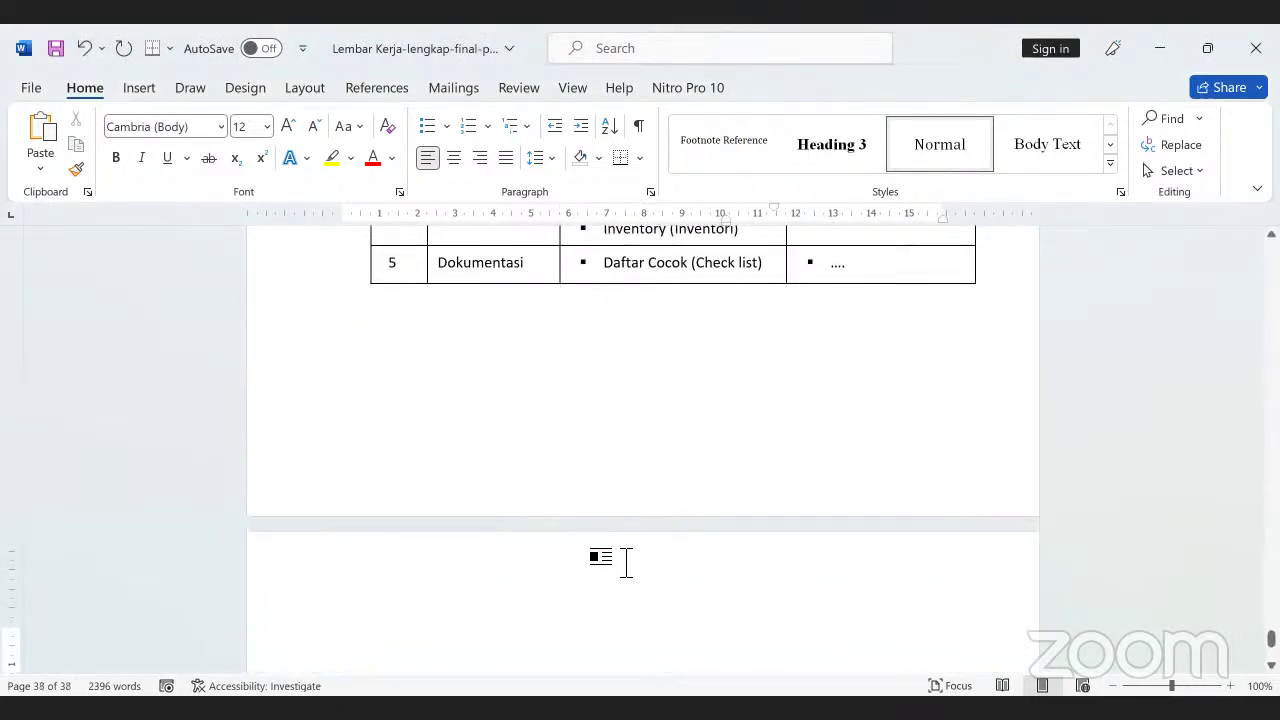
Paste the copied unnumbered name list onto the new last page and check the whole table
key("ctrl+v")
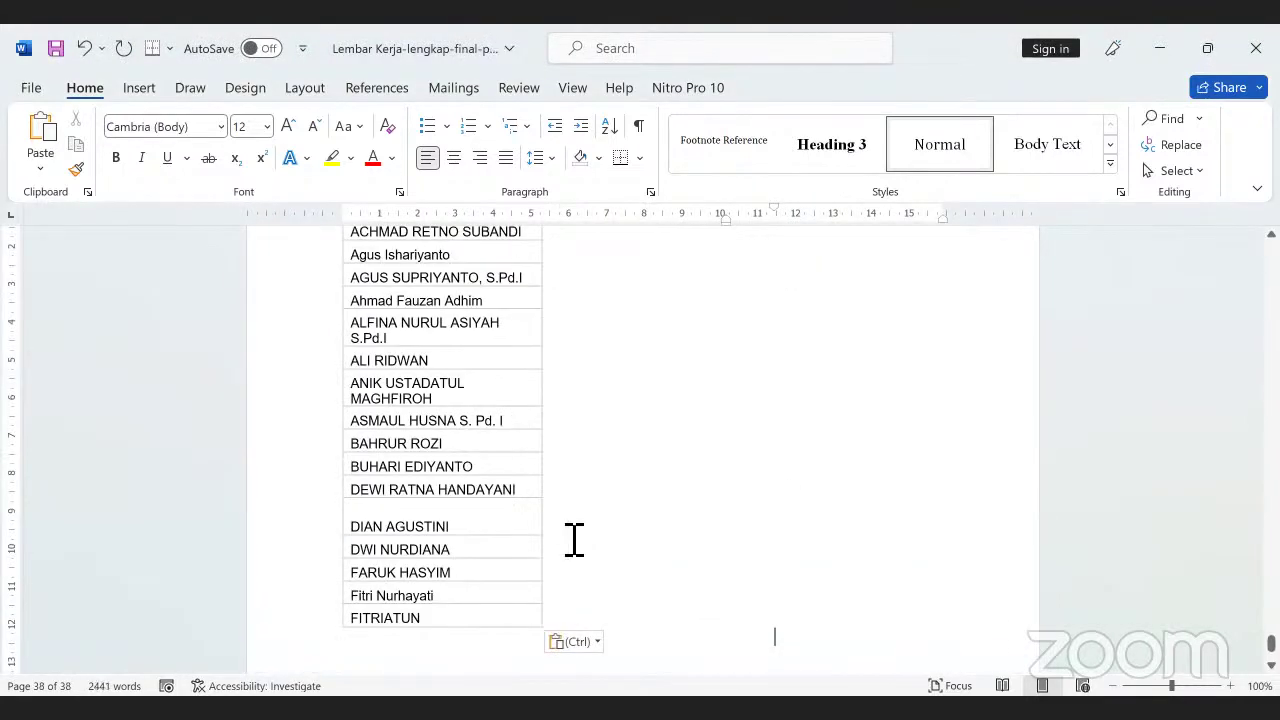
left_click(443, 537)
scroll(375, 400, "up", 3)
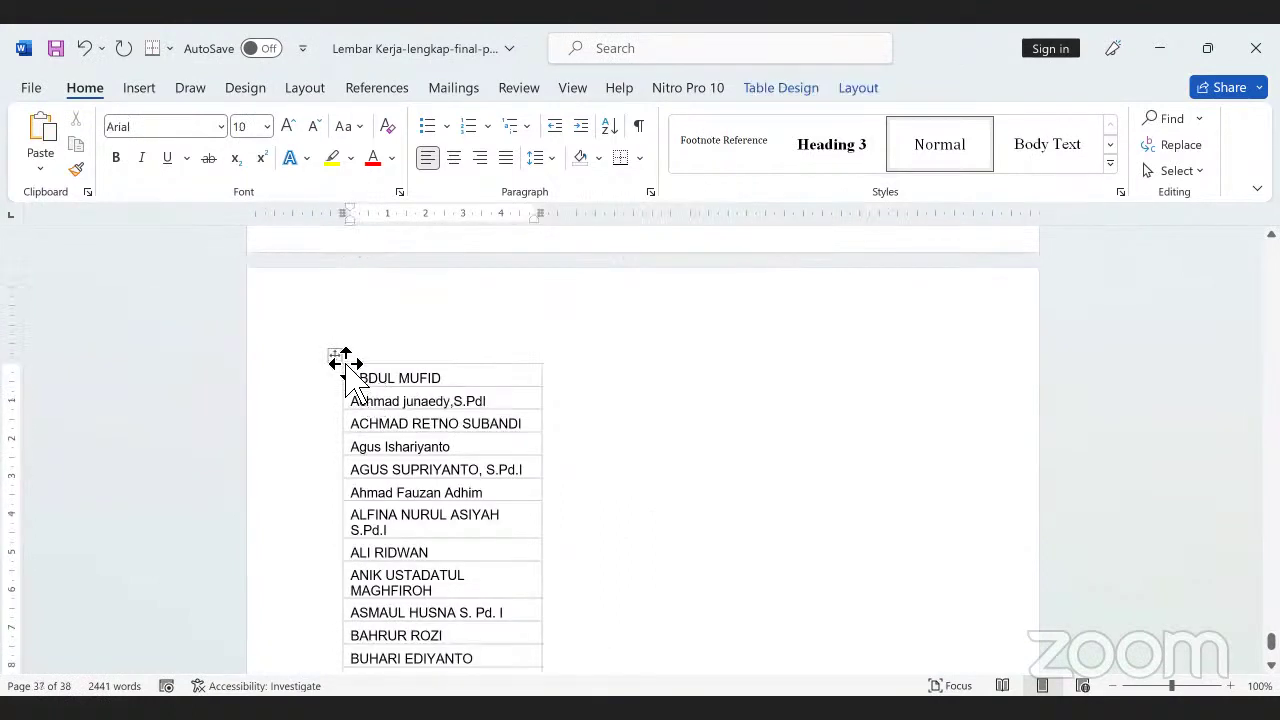
left_click(335, 356)
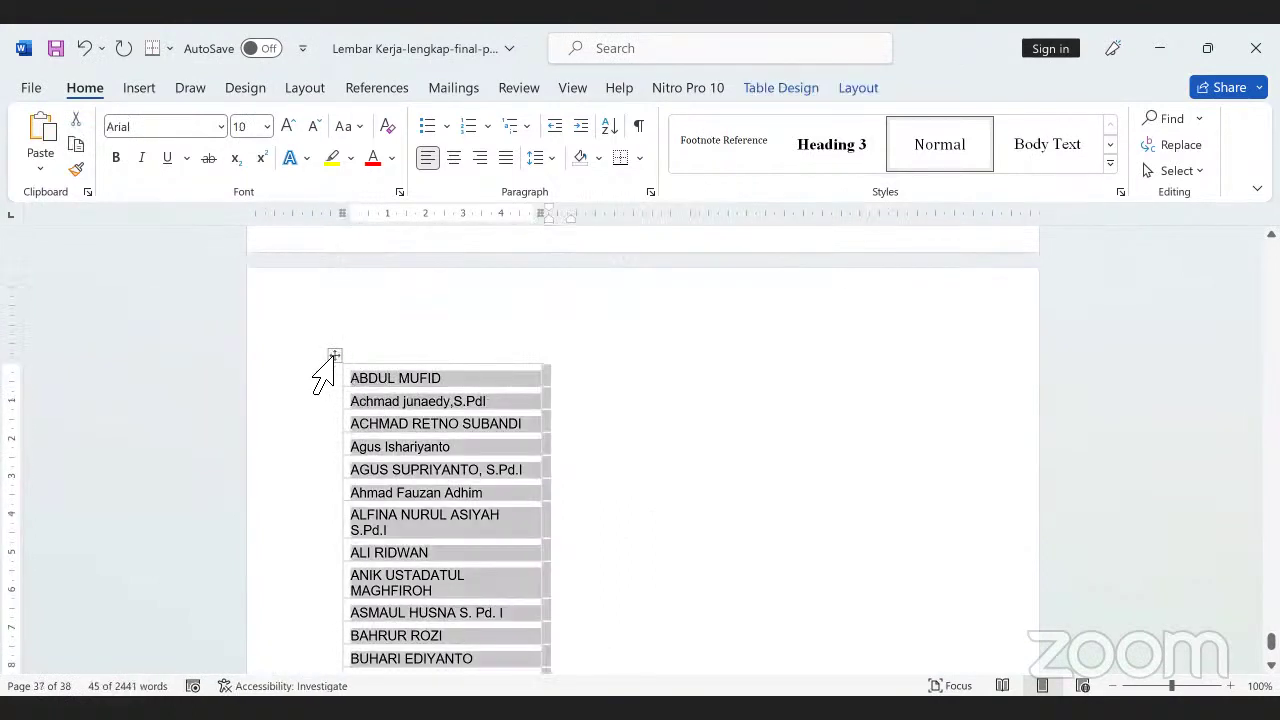
scroll(400, 185, "down", 3)
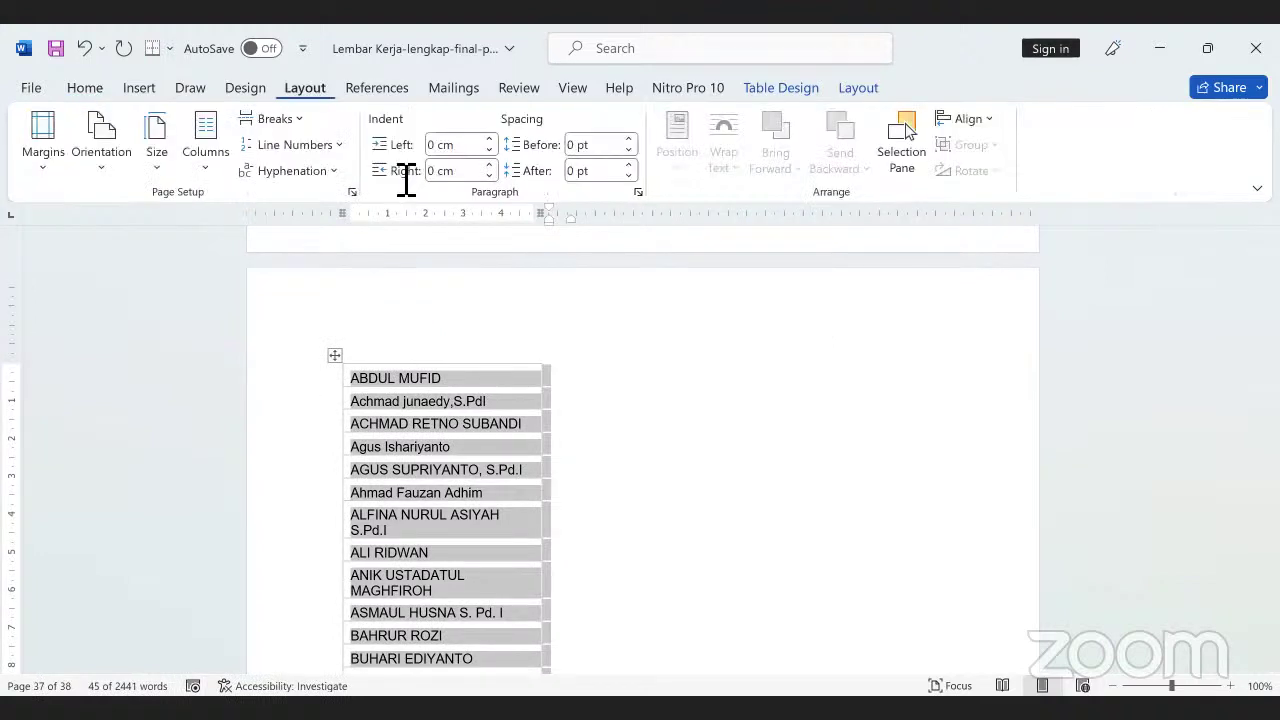
left_click(580, 483)
scroll(374, 537, "down", 3)
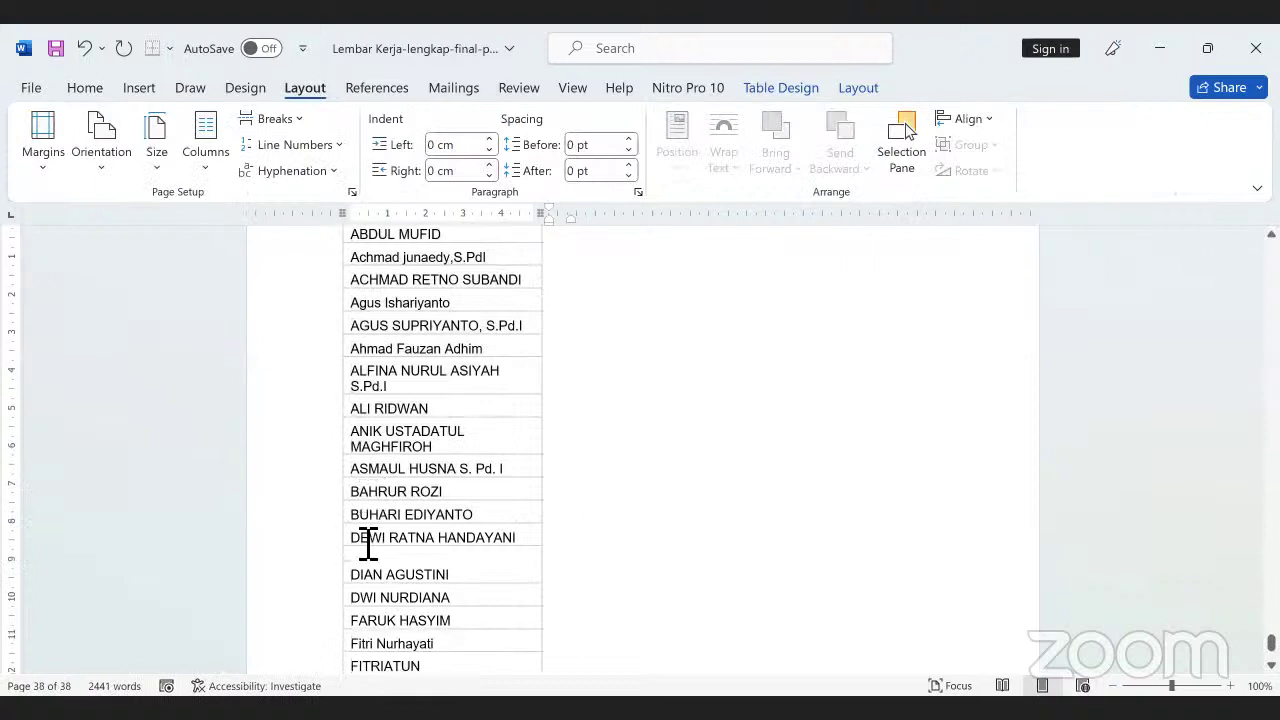
scroll(435, 290, "up", 1)
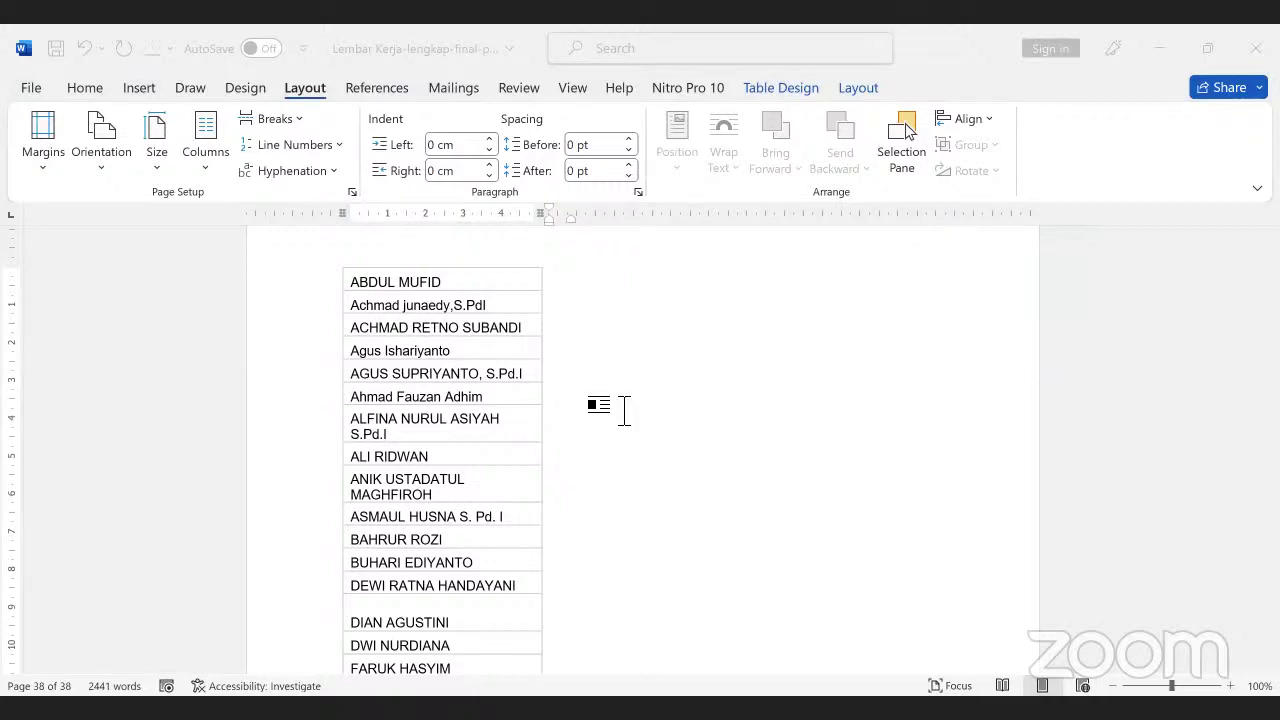
Delete the pasted unnumbered name list from the last page
left_click(600, 404)
key("ctrl+shift+End")
key("BackSpace")
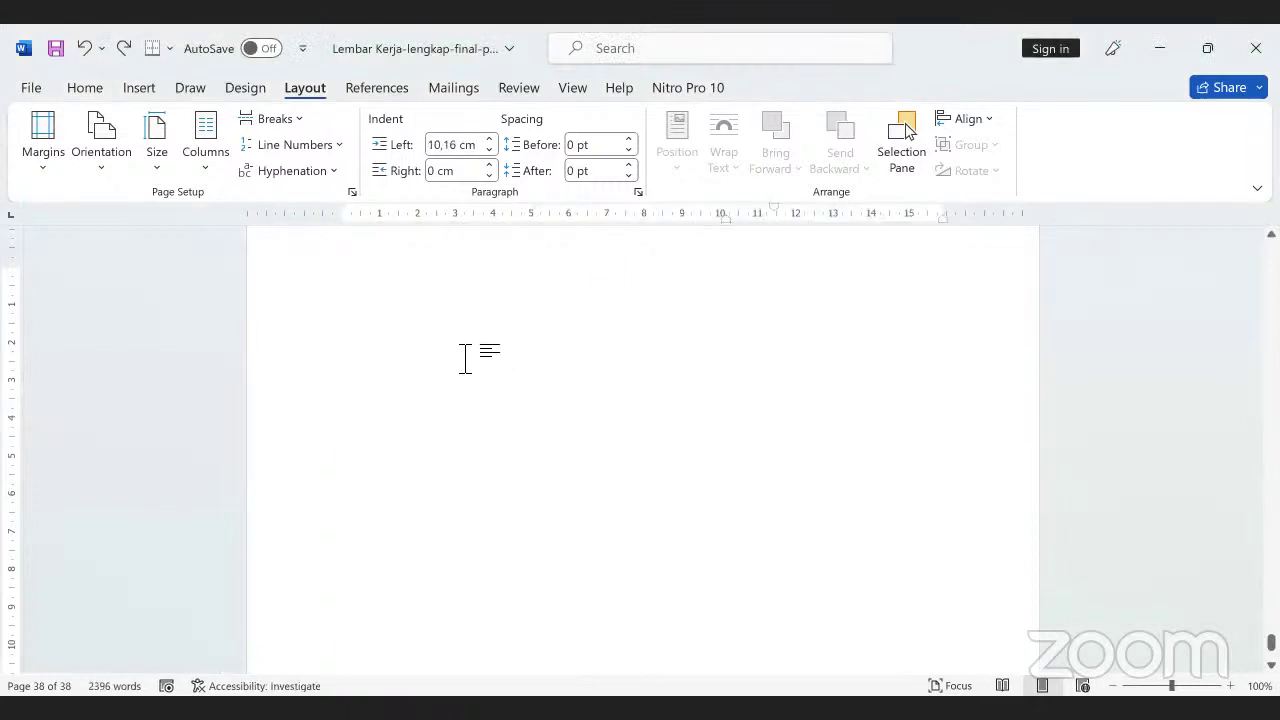
Paste the numbered list of 20 names onto the last page and widen its name column to fit the longest names
key("ctrl+z")
scroll(500, 440, "up", 3)
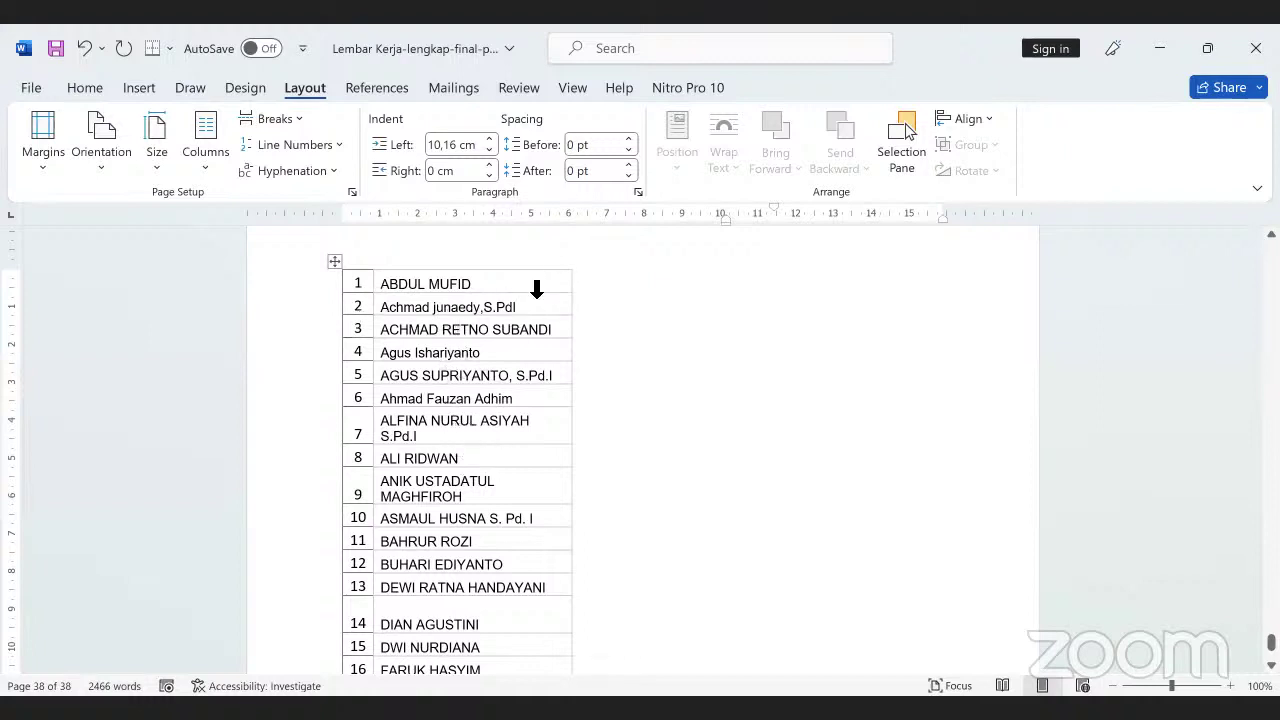
left_click(451, 273)
scroll(700, 405, "down", 1)
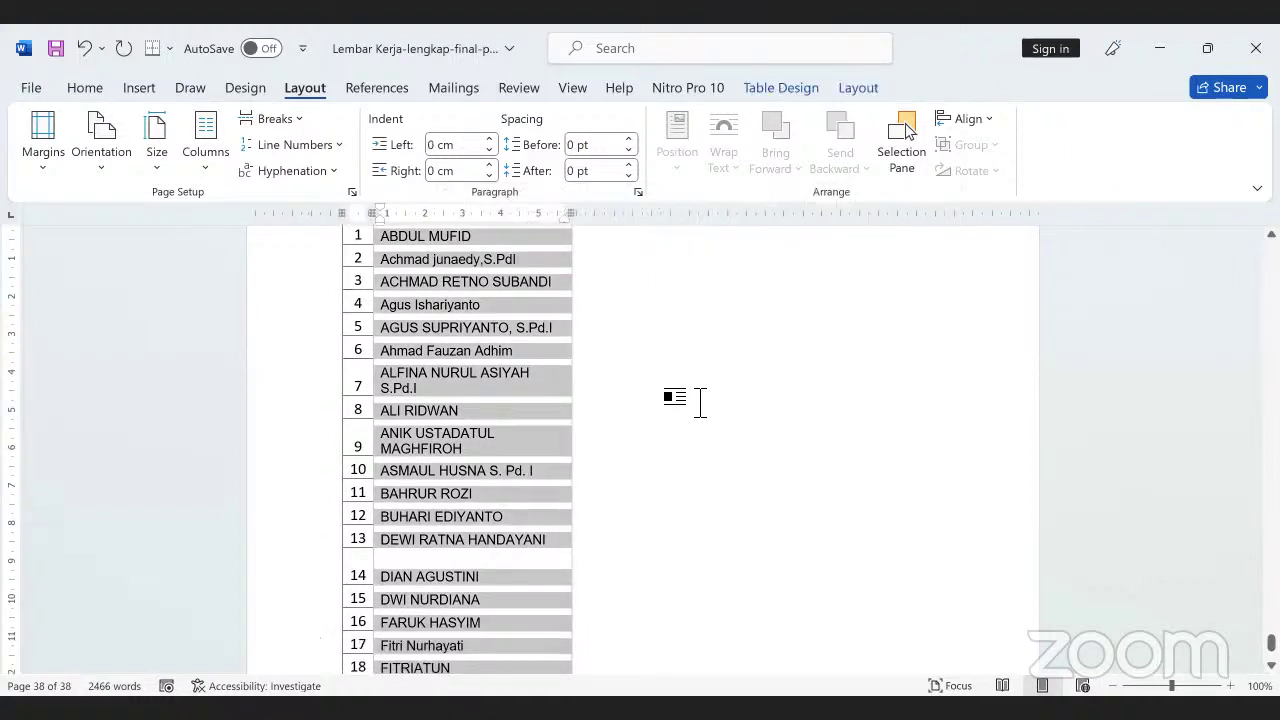
scroll(714, 400, "up", 2)
left_click(637, 431)
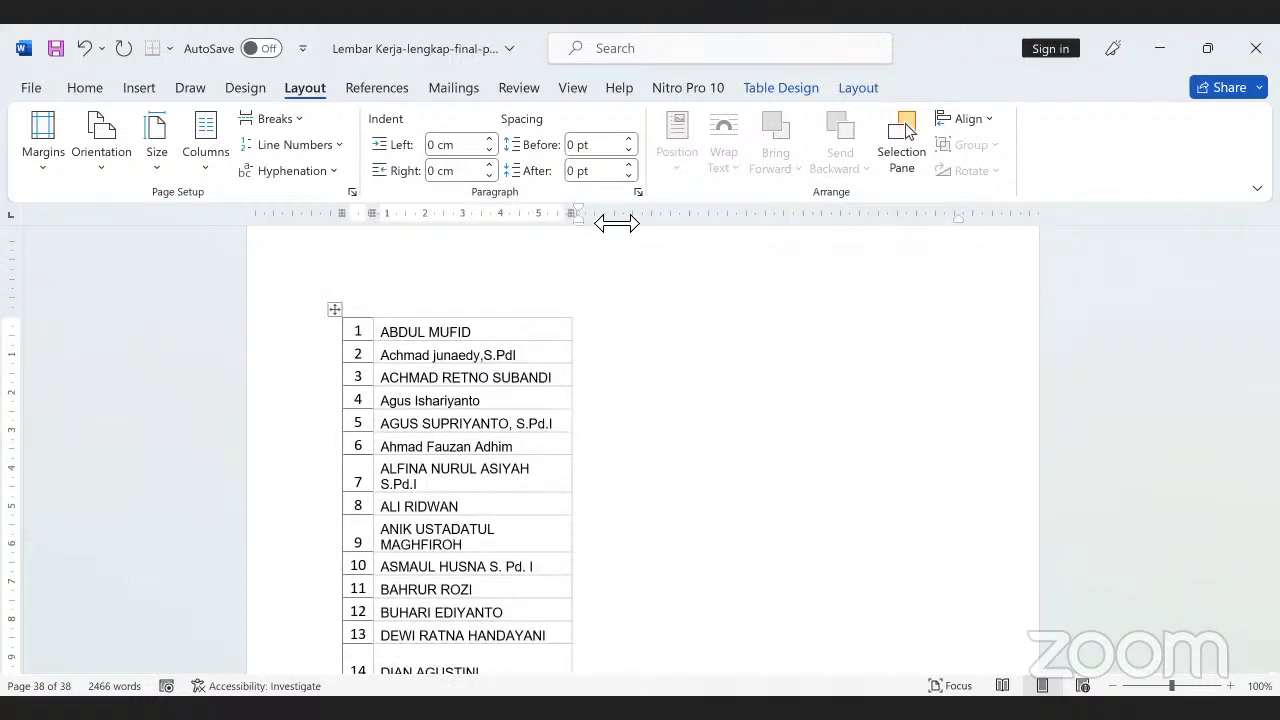
left_click_drag(616, 223, 617, 237)
Select the whole numbered name table and reduce its overall height so the rows become more compact
left_click(335, 310)
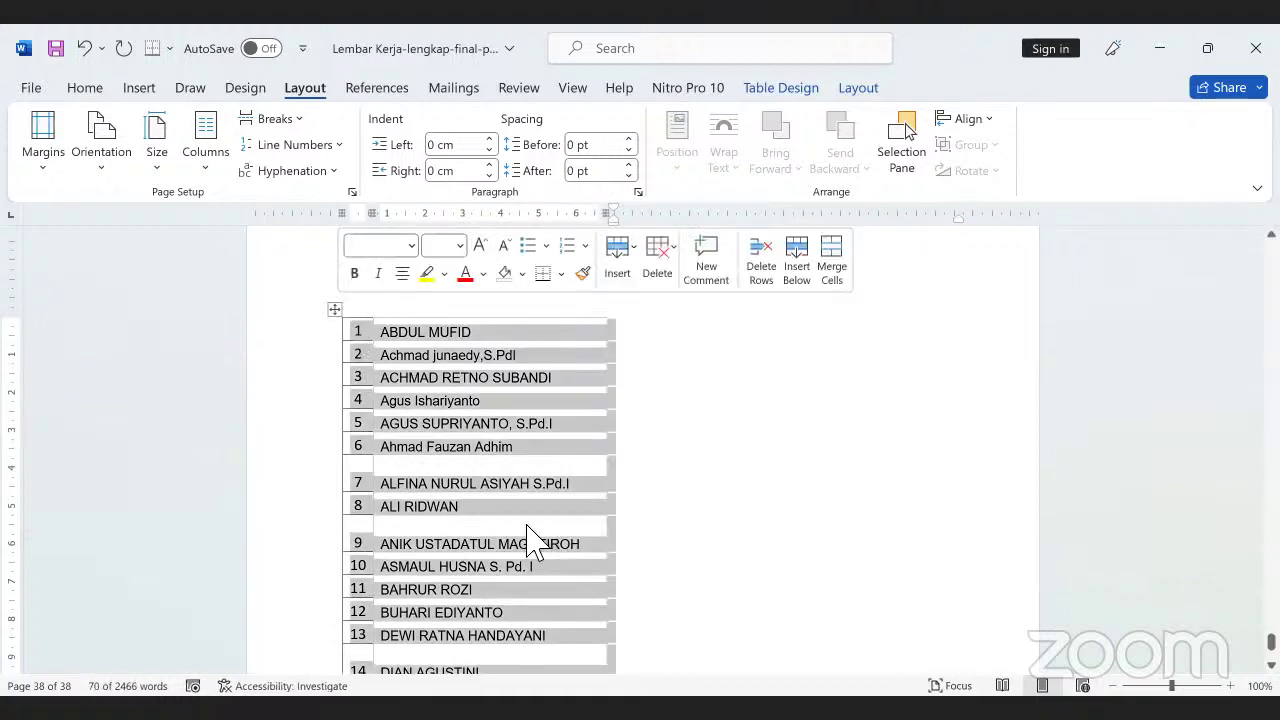
scroll(594, 566, "down", 4)
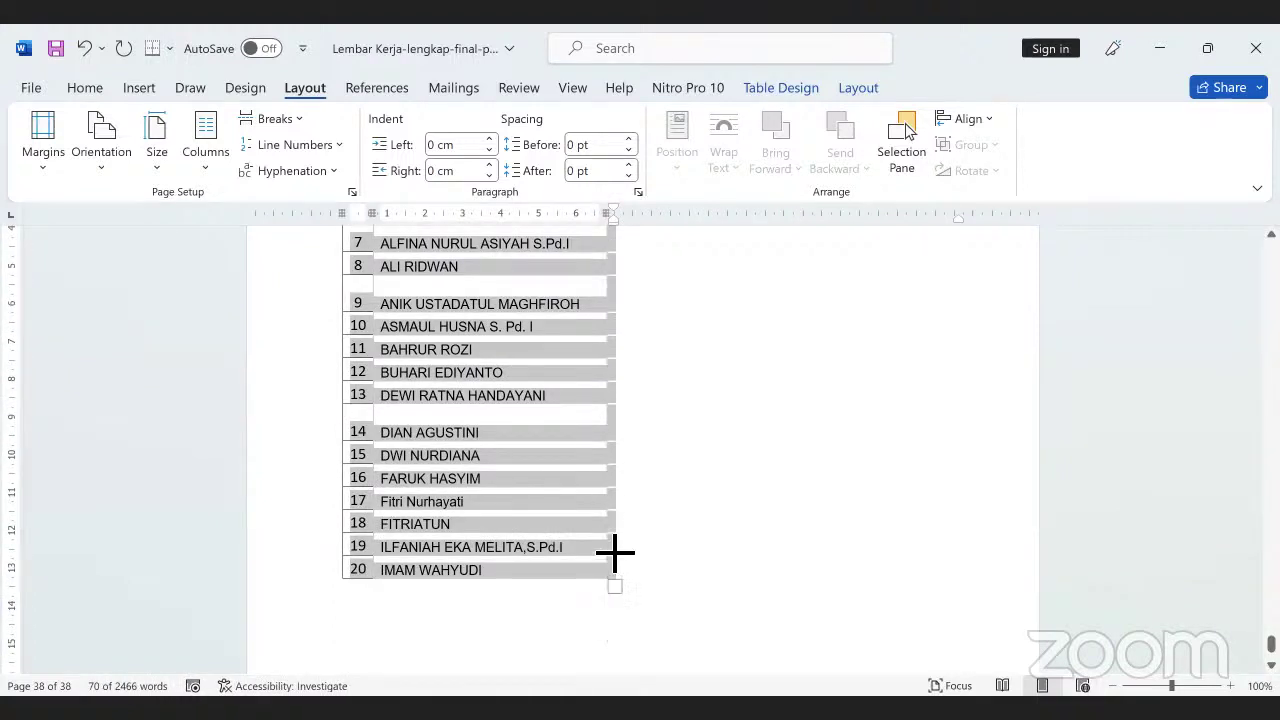
left_click_drag(615, 552, 640, 437)
scroll(548, 586, "down", 2)
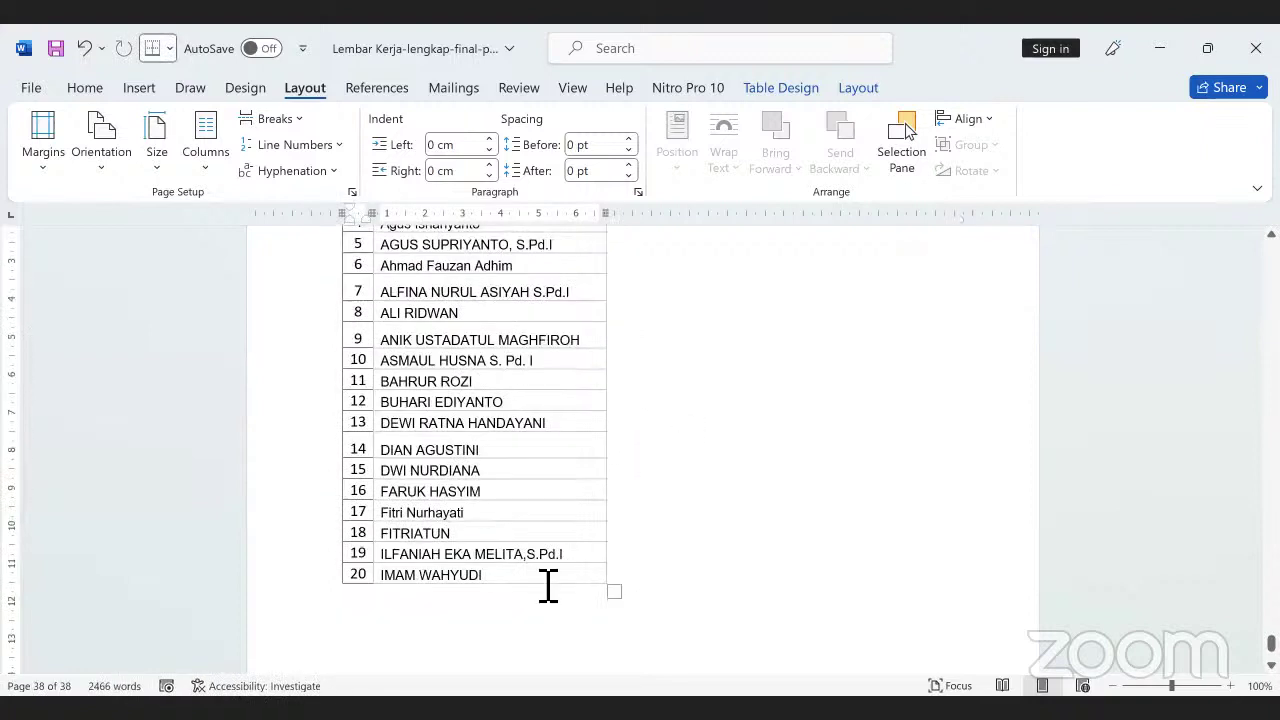
Try to clear the contents of rows 11 to 20 of the name table
left_click_drag(364, 379, 405, 400)
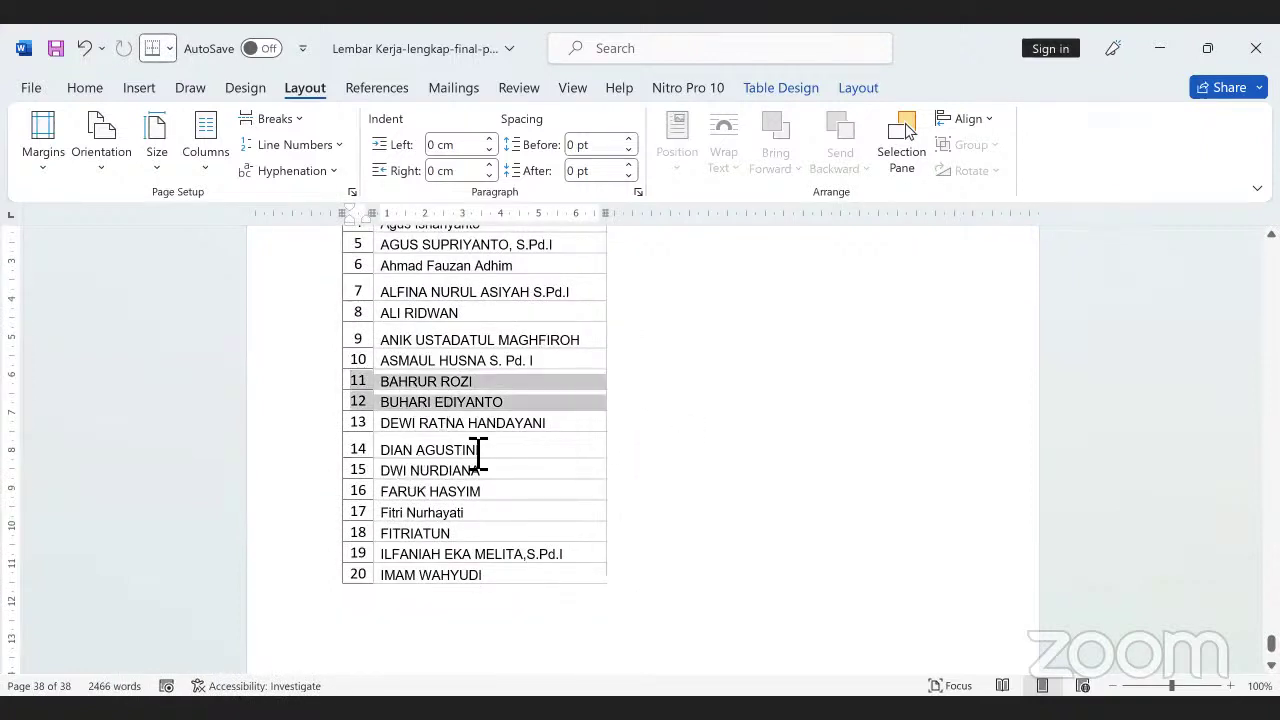
left_click_drag(480, 455, 592, 596)
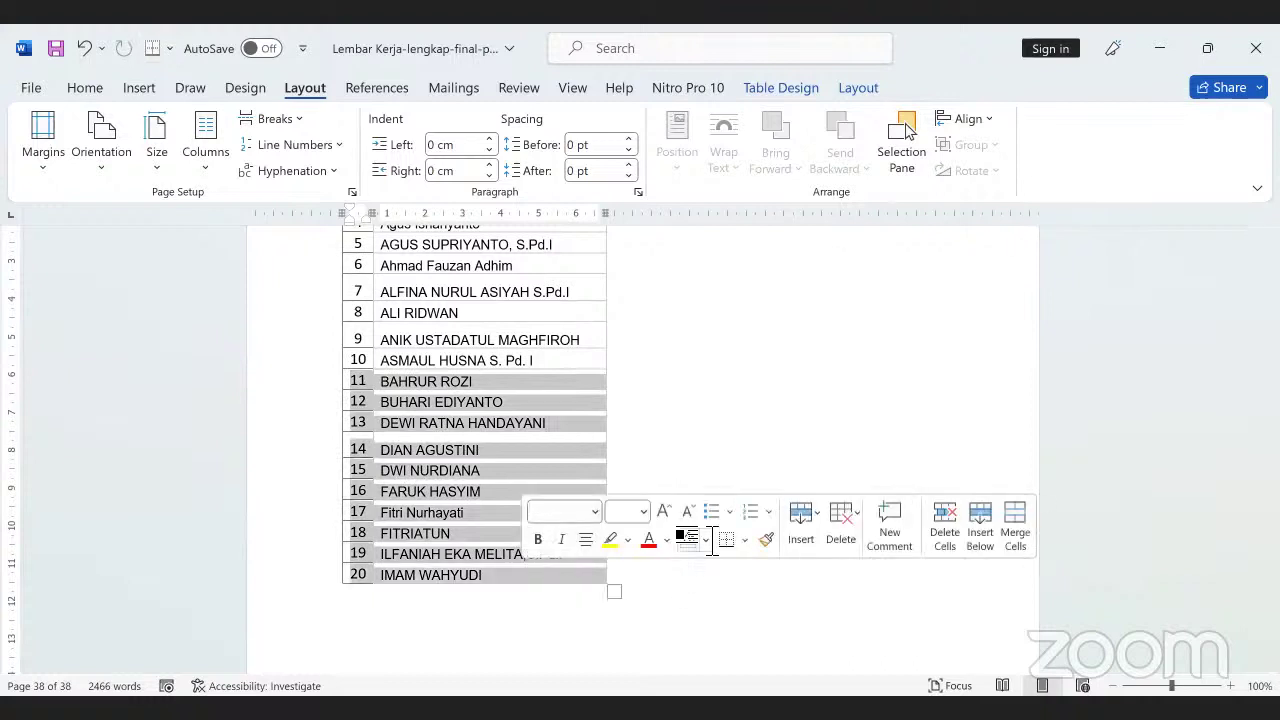
key("Delete")
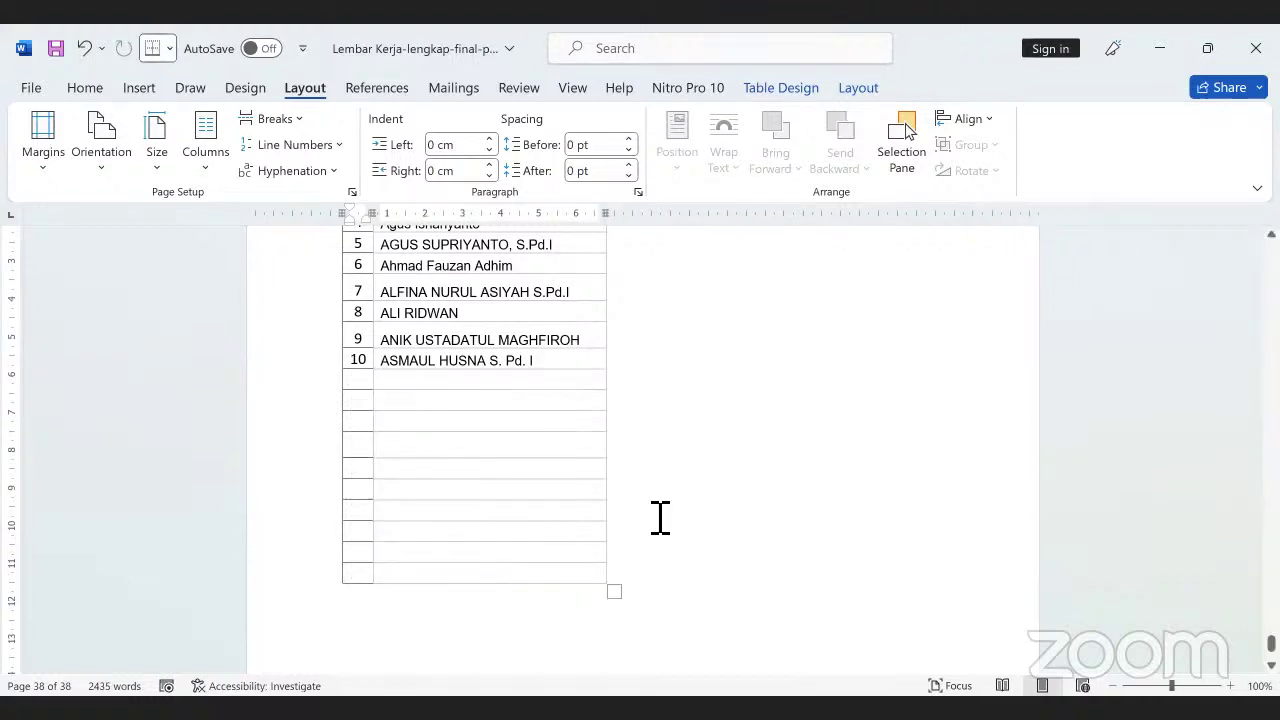
key("ctrl+z")
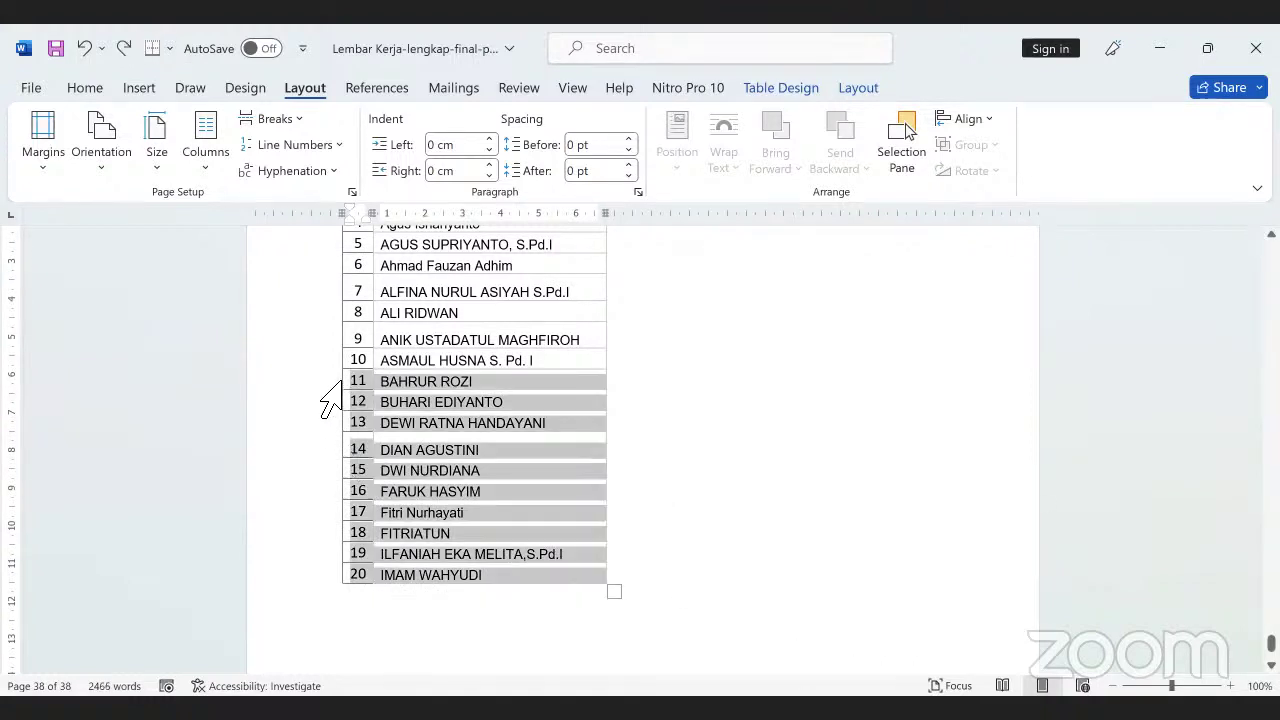
Copy rows 11 to 20 of the name table and remove them from the table
left_click_drag(340, 383, 337, 591)
key("ctrl+c")
key("BackSpace")
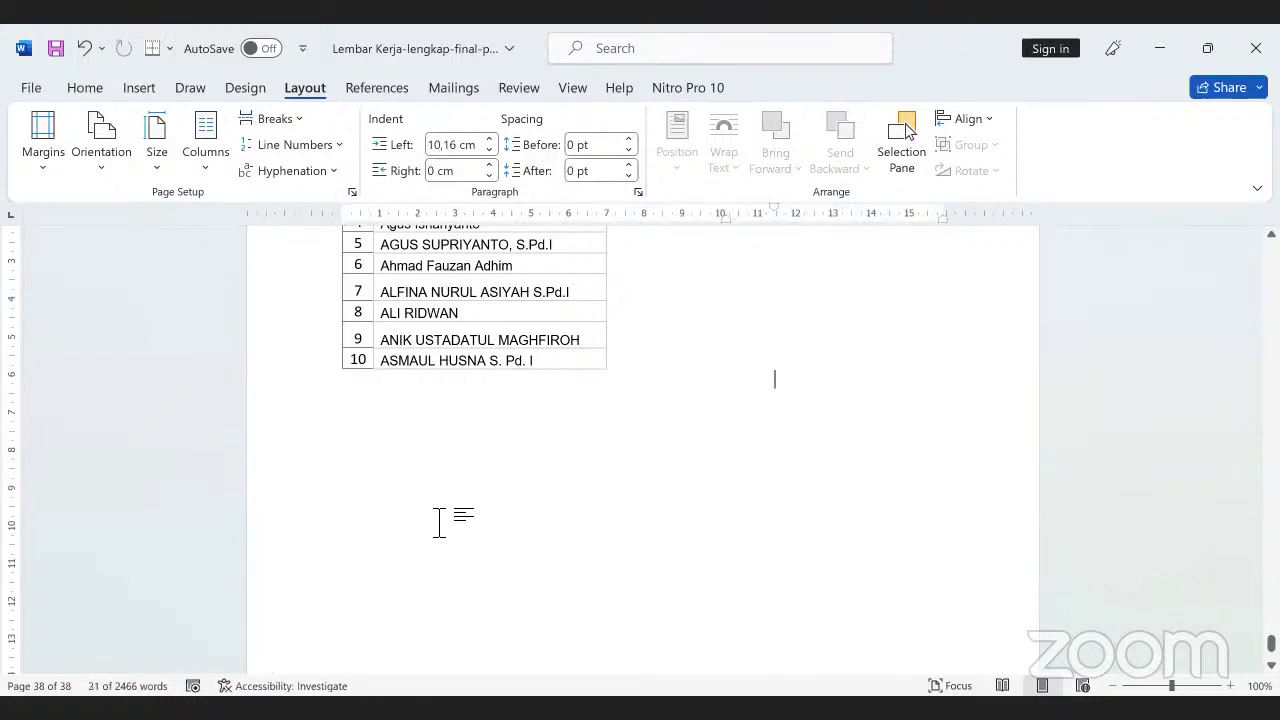
Try to paste the copied rows directly beside row 1, outside the existing columns
scroll(709, 394, "up", 3)
left_click(690, 355)
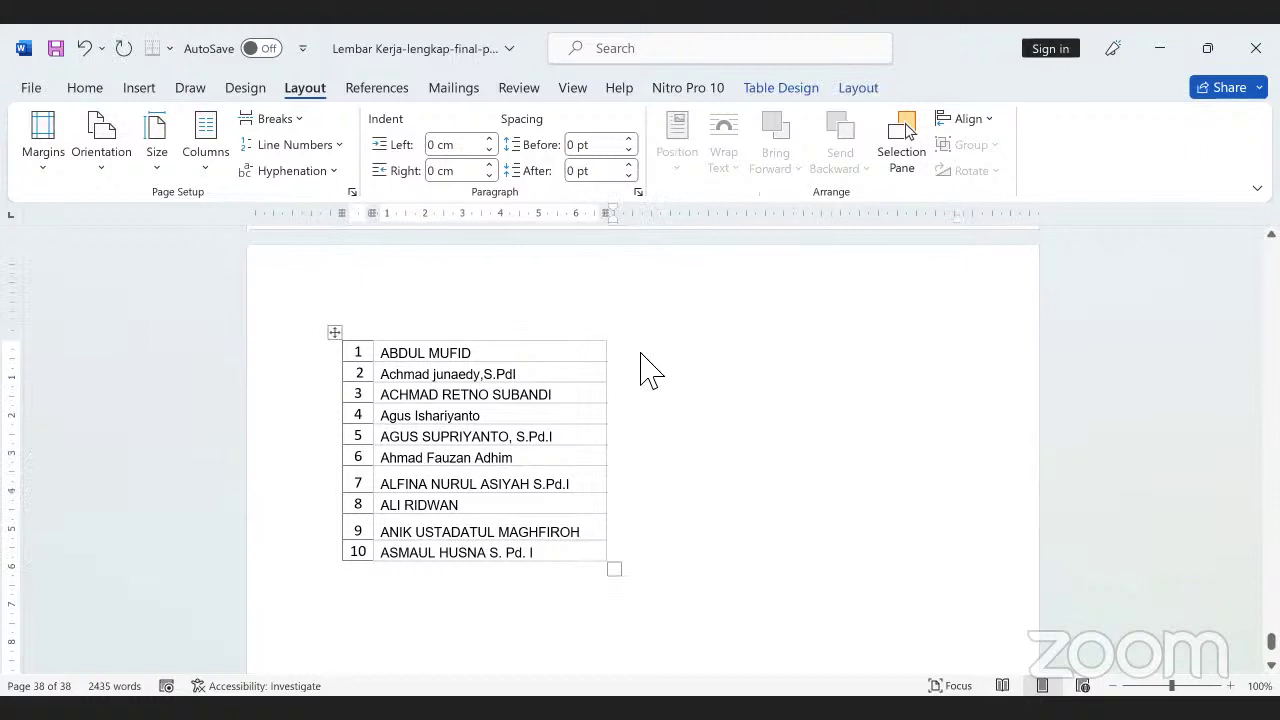
key("ctrl+v")
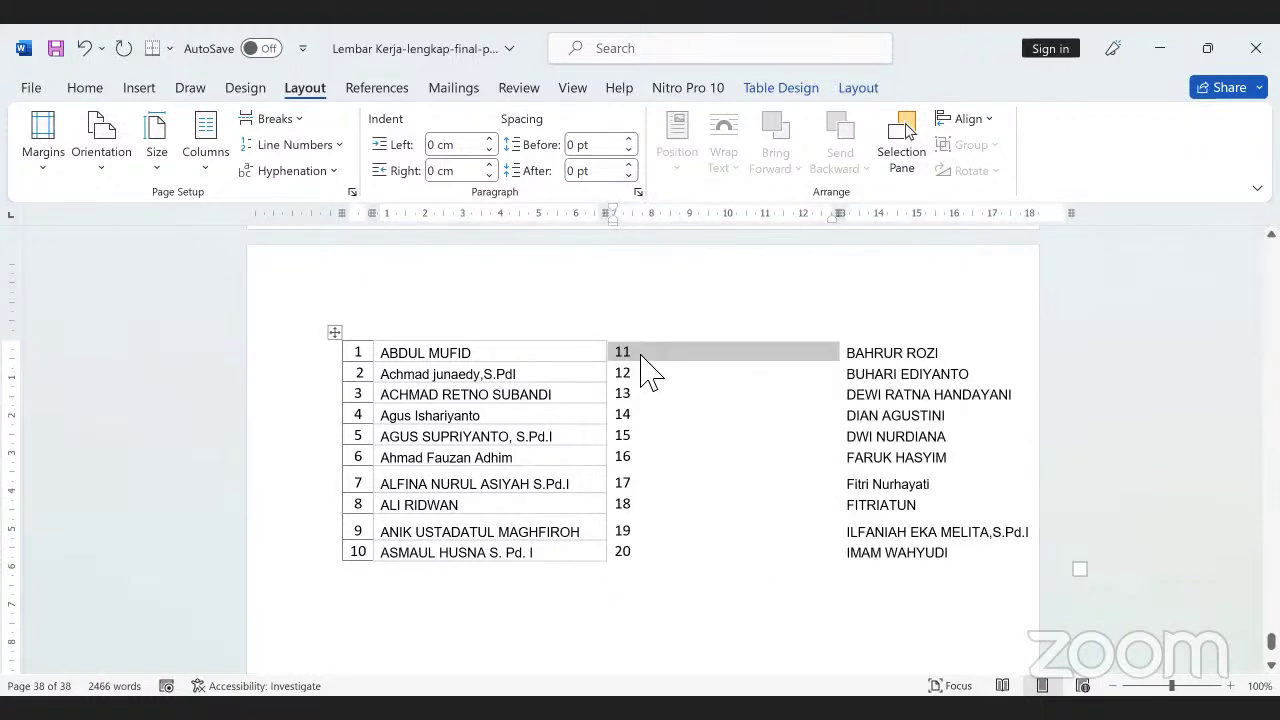
key("ctrl+z")
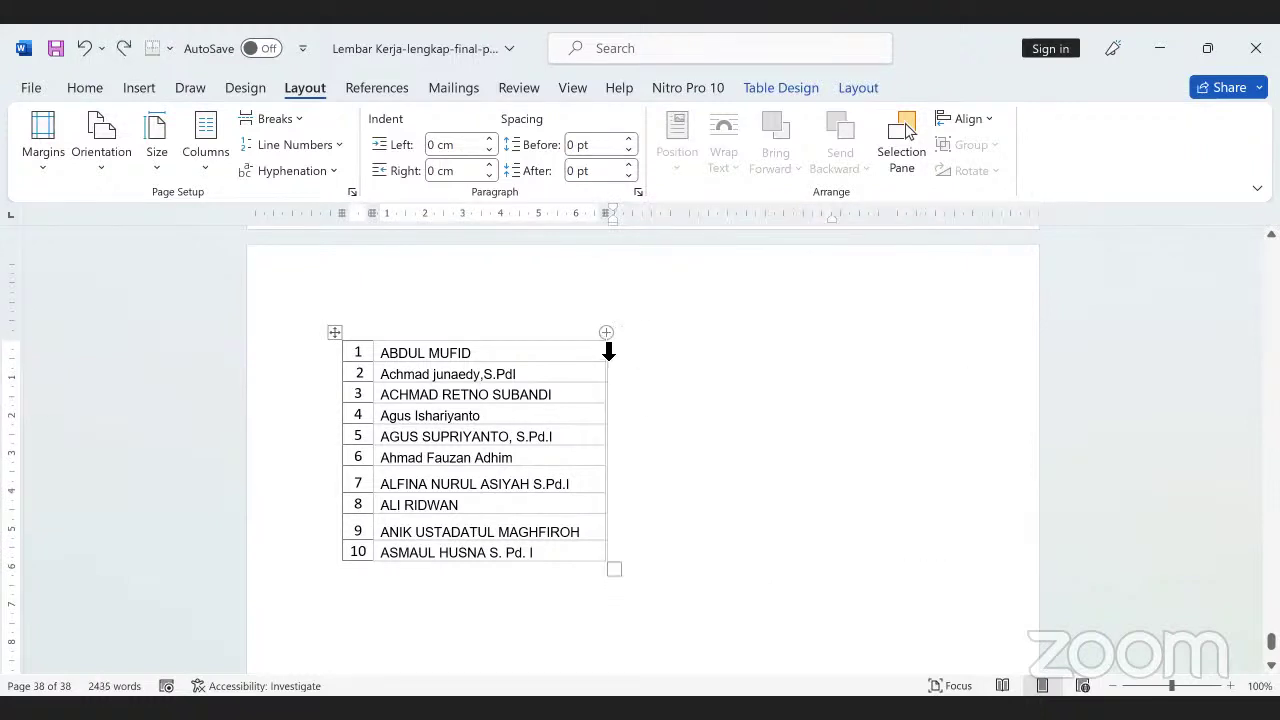
Insert an empty column to the right of the name column
left_click(612, 350)
right_click(750, 495)
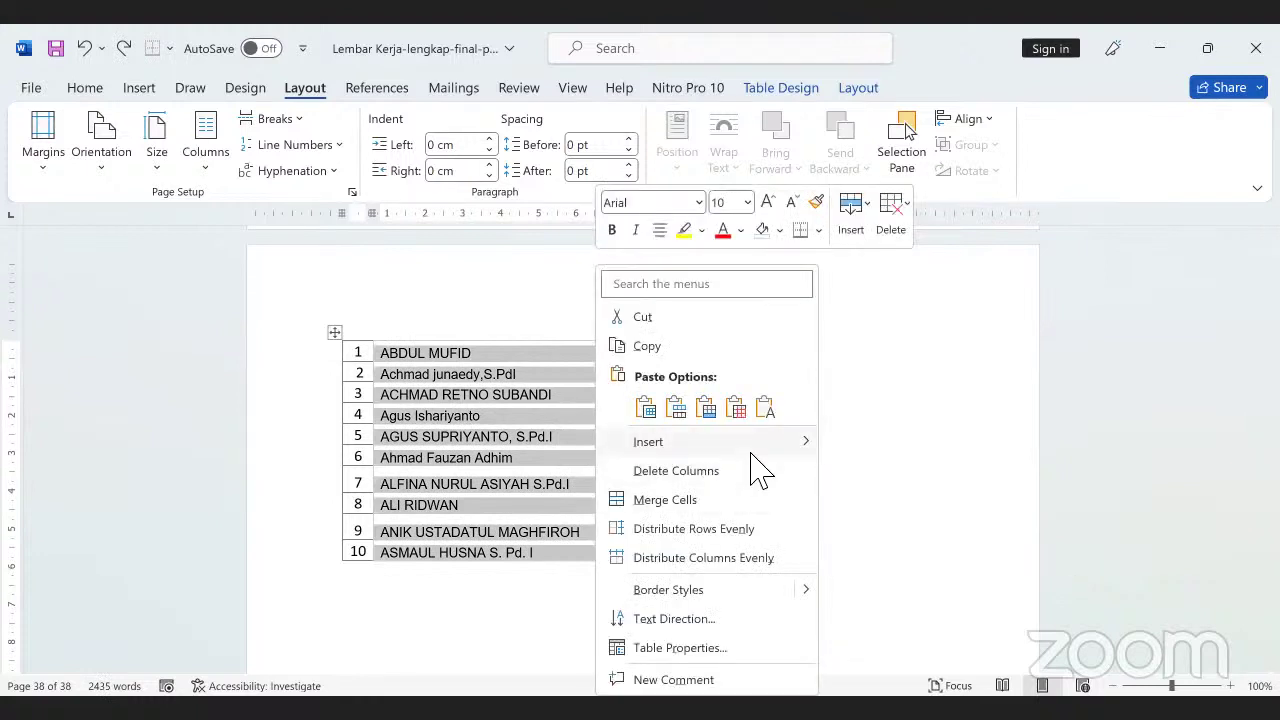
mouse_move(790, 443)
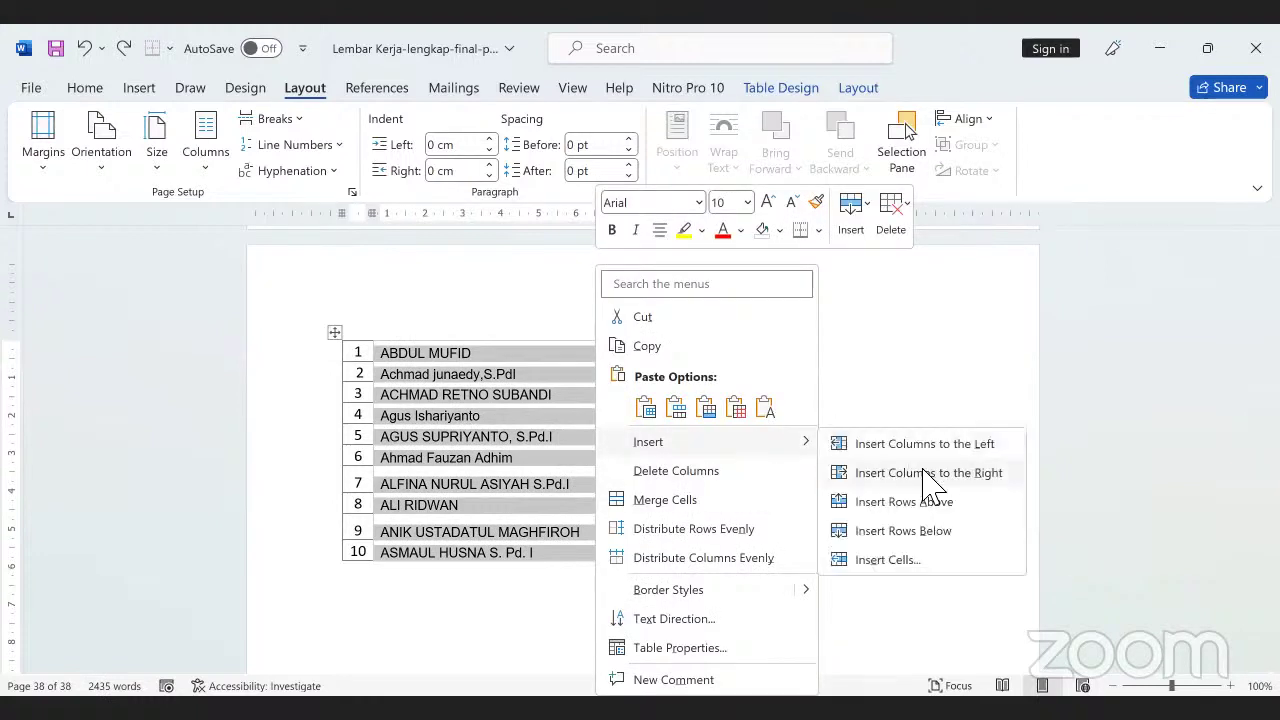
left_click(924, 472)
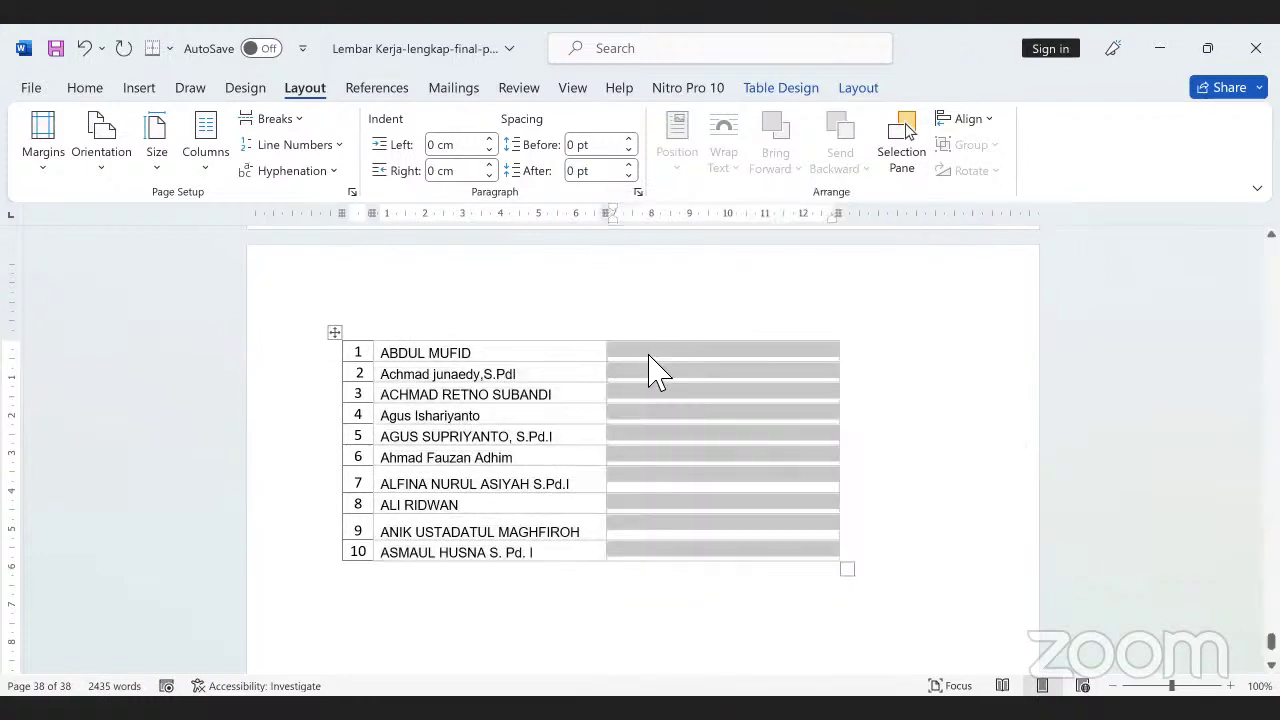
Try to paste the copied rows 11 to 20 into the single new column
left_click(651, 366)
key("ctrl+v")
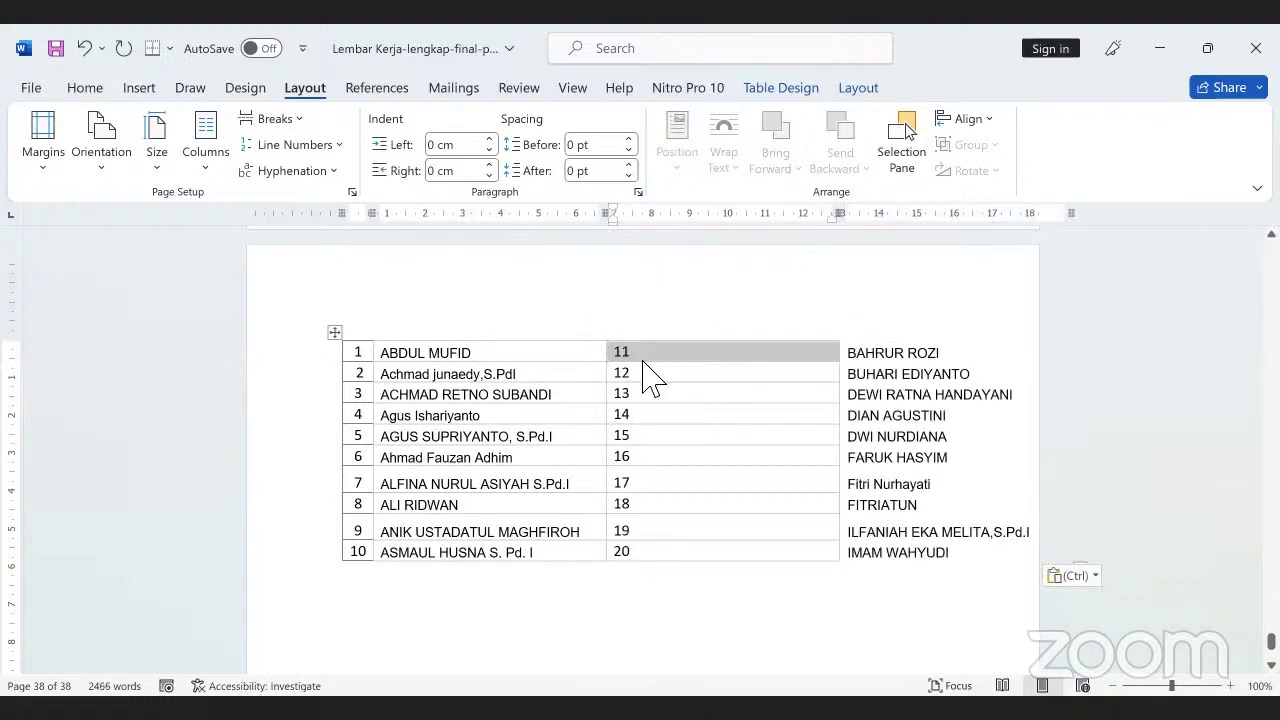
key("ctrl+z")
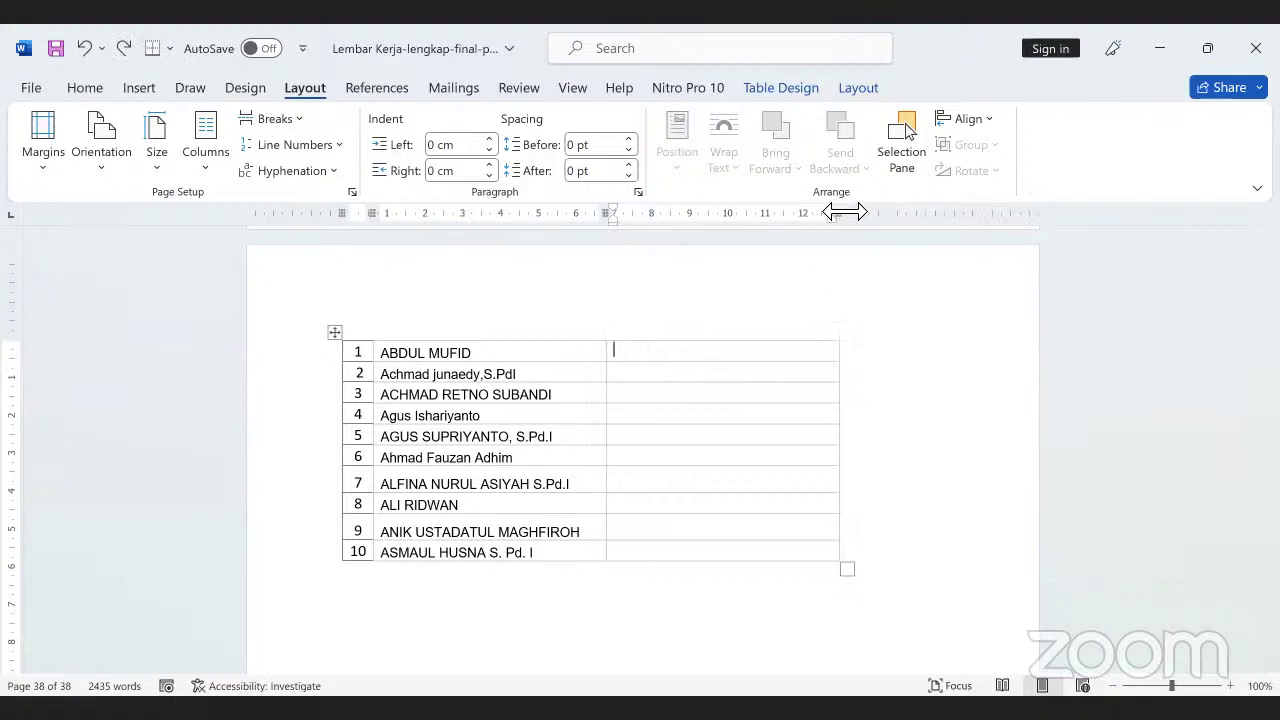
Narrow the empty third column to a slim number column and insert another column to its right
left_click_drag(637, 256, 624, 252)
left_click(628, 345)
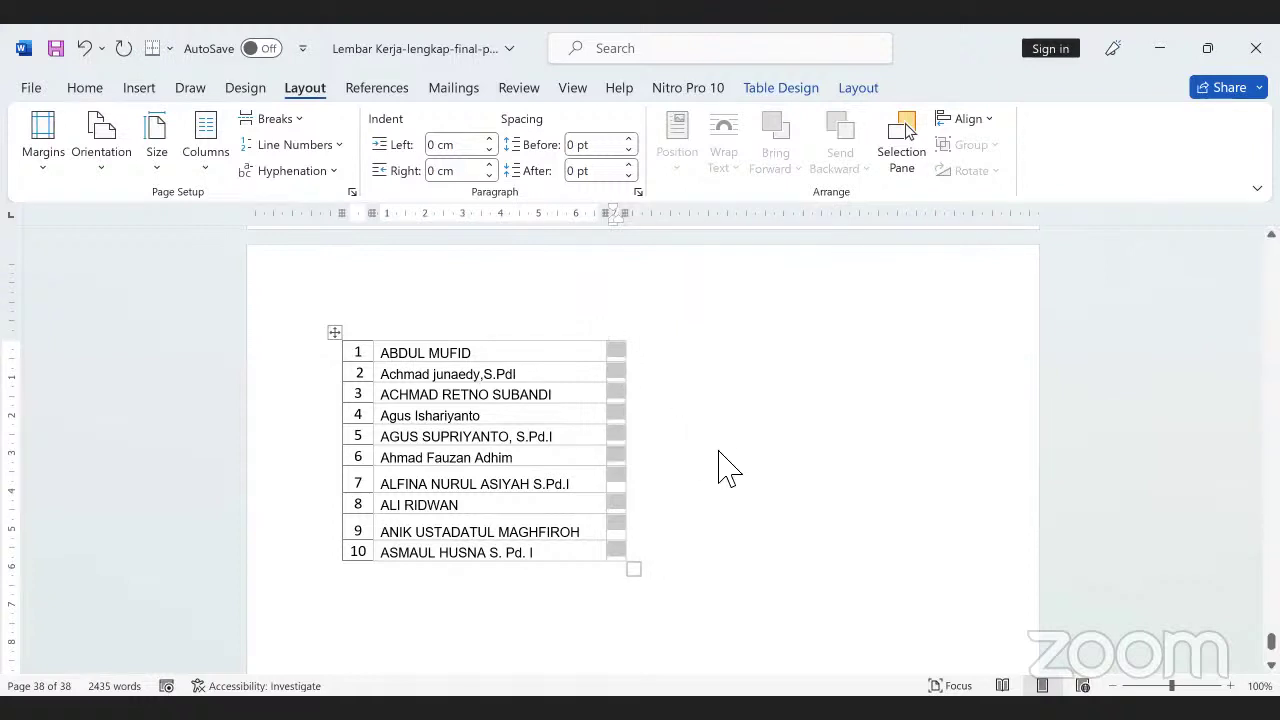
key("shift+F10")
mouse_move(820, 441)
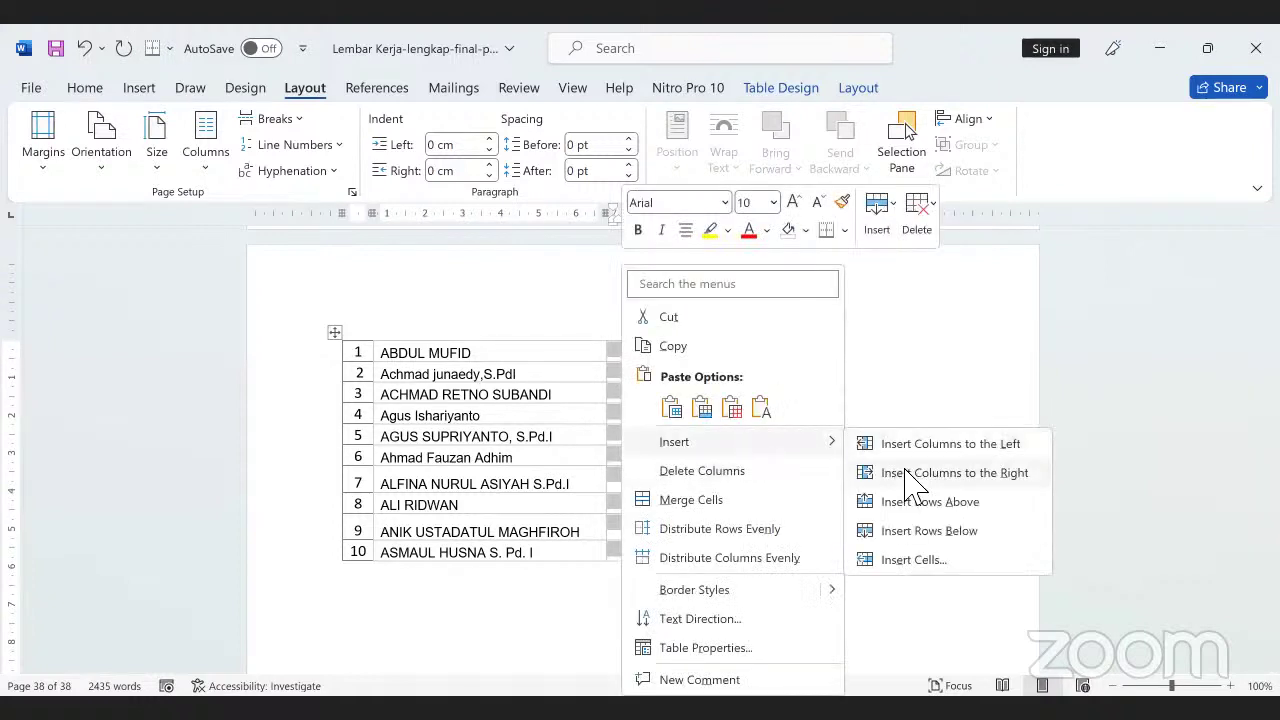
left_click(669, 406)
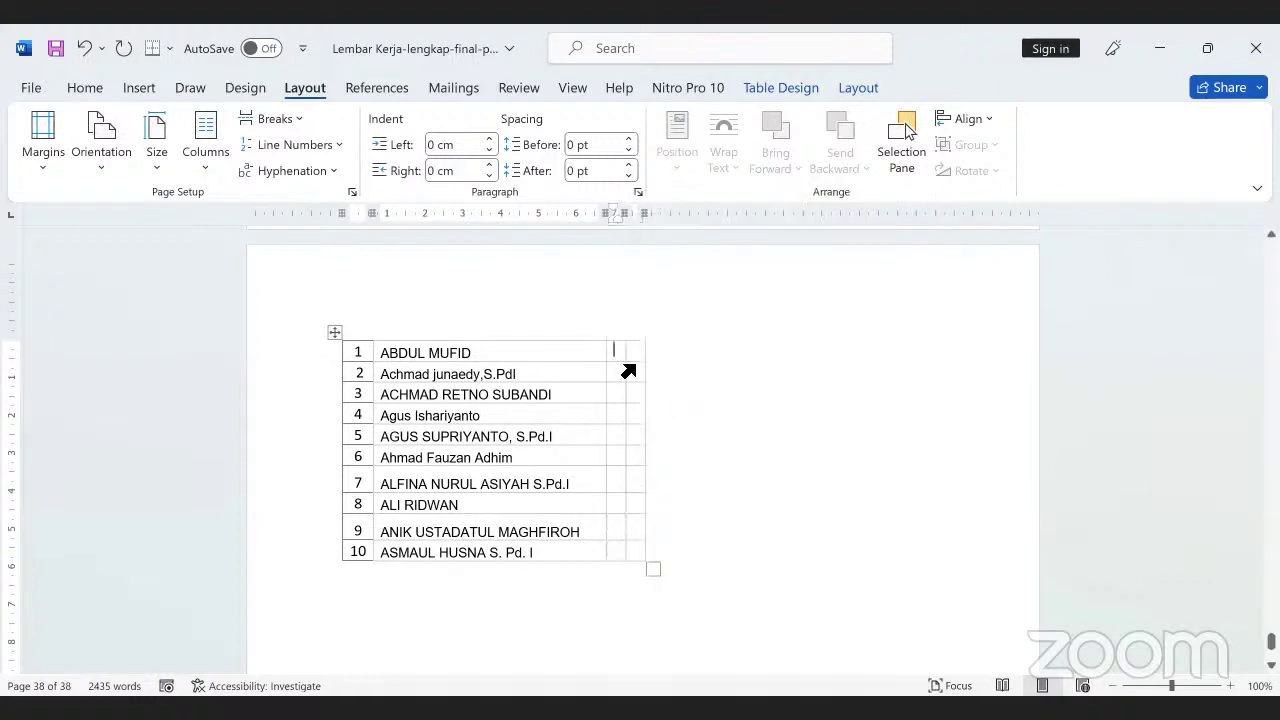
Paste the copied rows 11 to 20 into the two empty columns beside rows 1 to 10
key("ctrl+v")
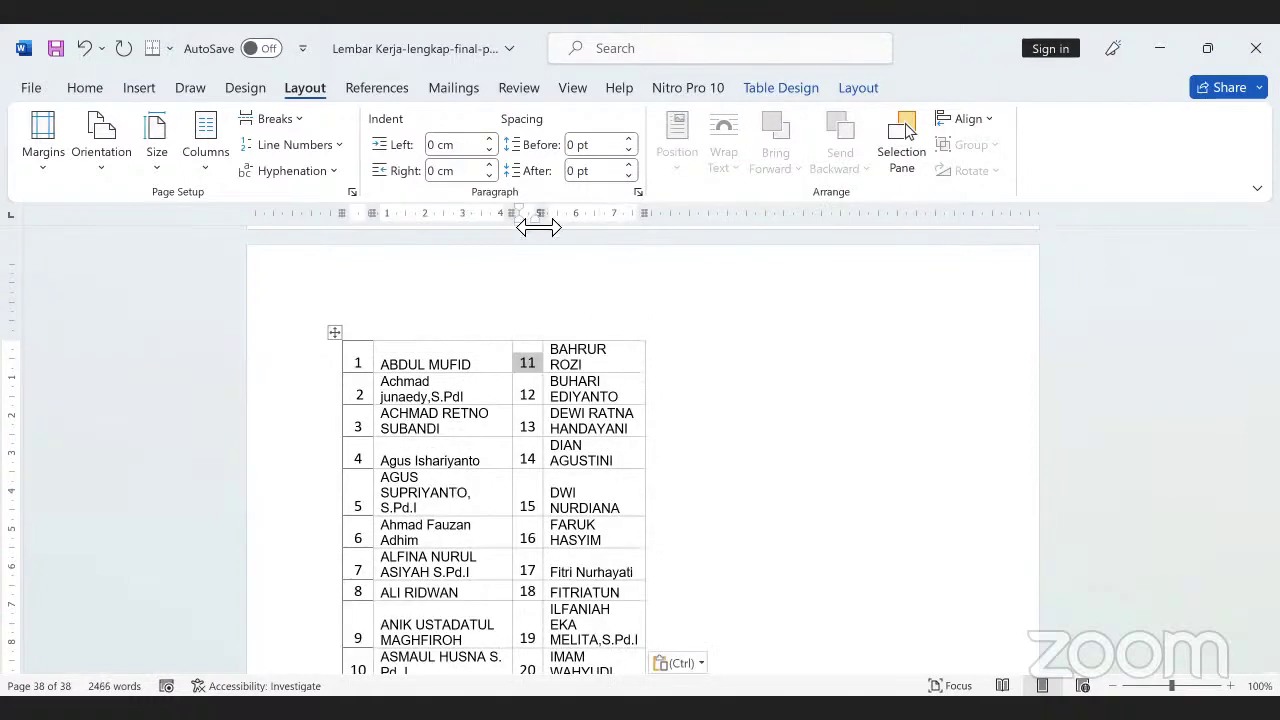
left_click(552, 430)
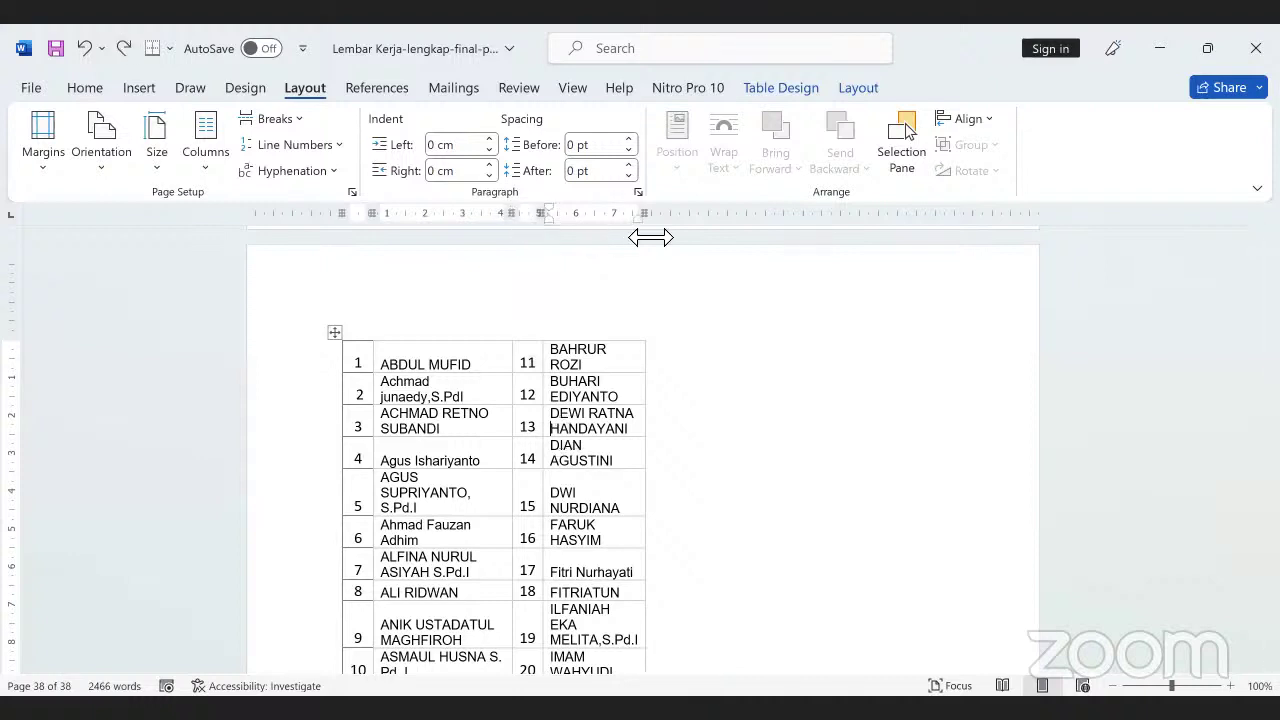
Widen both name columns of the table so every name fits on one line, and even out the row heights
left_click_drag(650, 237, 873, 221)
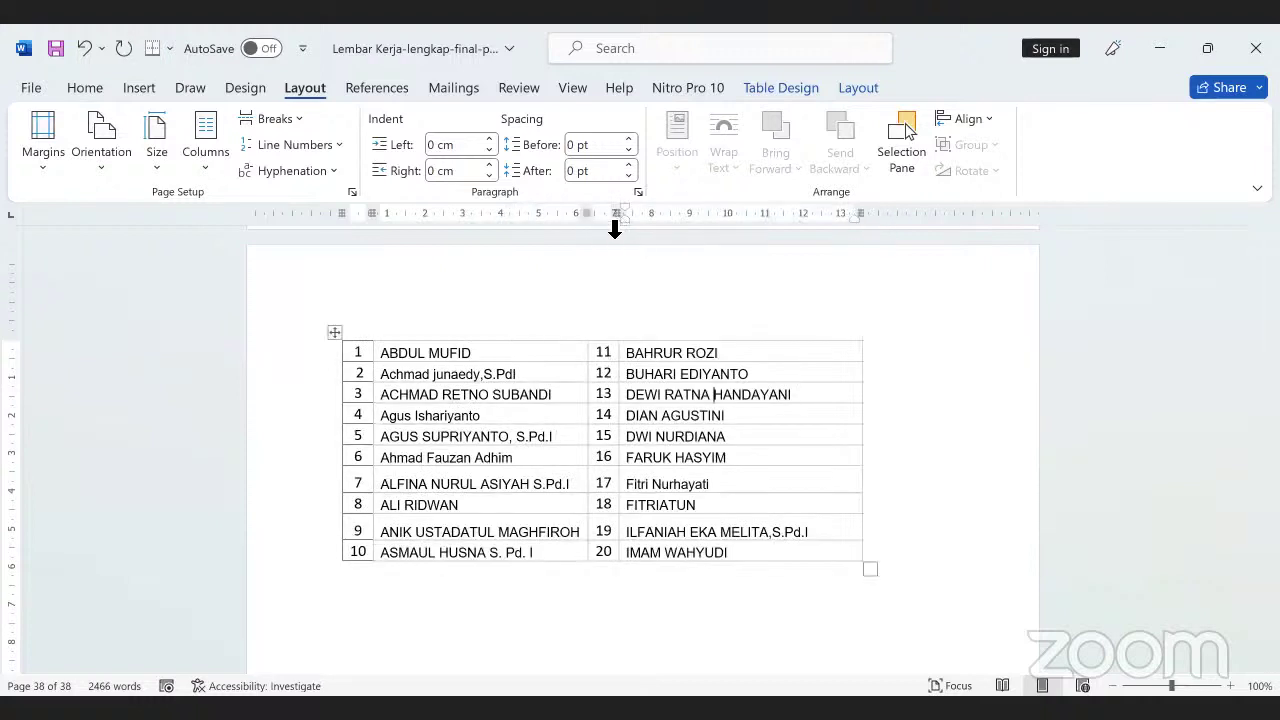
left_click_drag(615, 228, 648, 228)
left_click(533, 600)
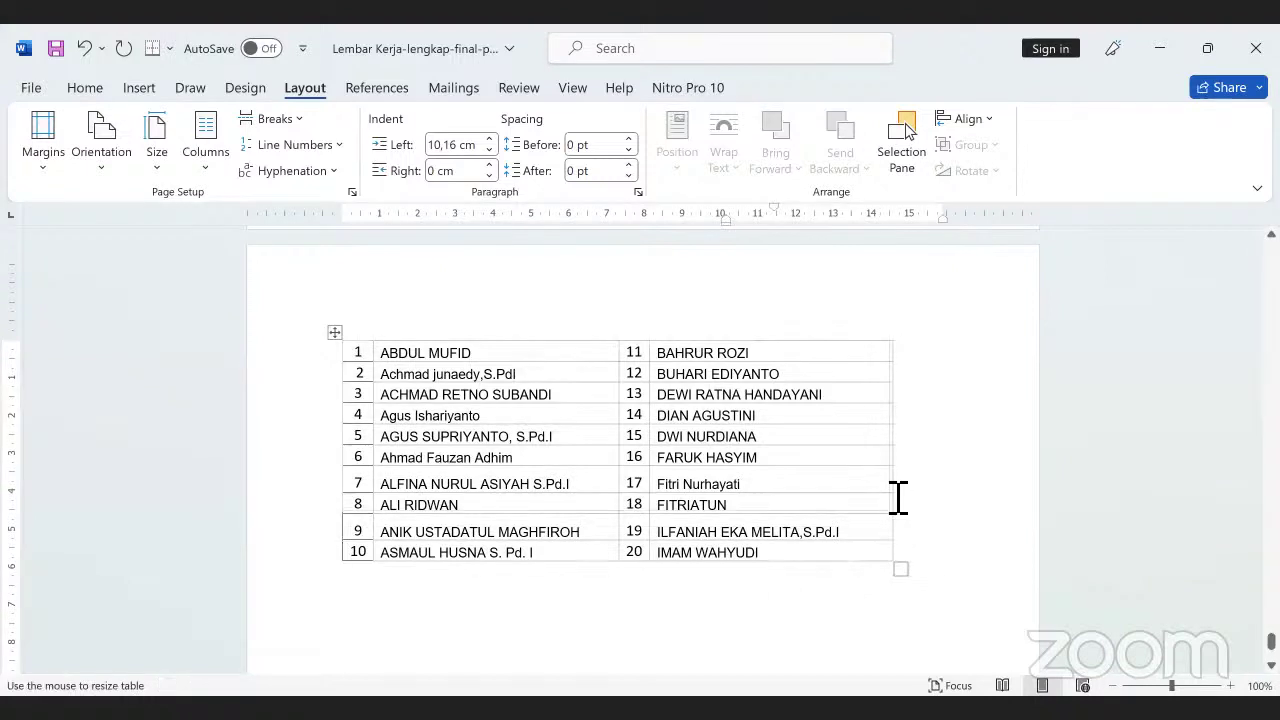
double_click(898, 497)
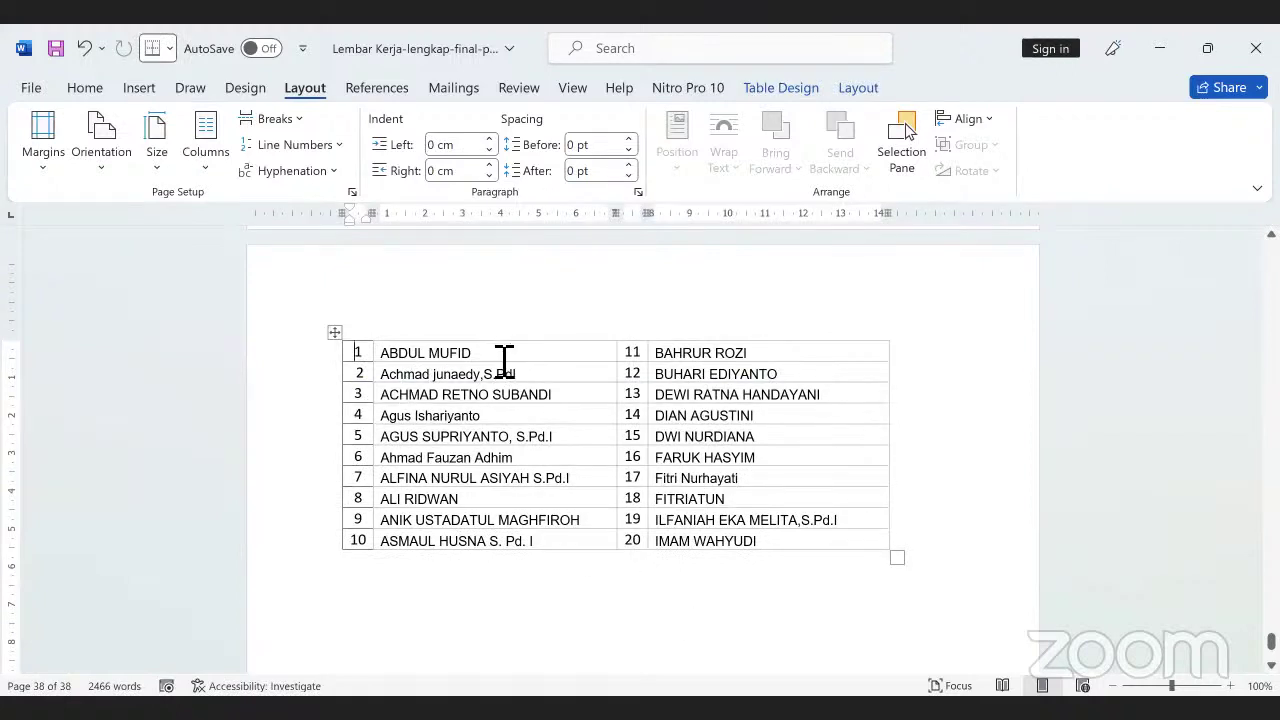
Examine the pairing of entries 1 and 11 in the first row of the name table
left_click_drag(503, 360, 398, 358)
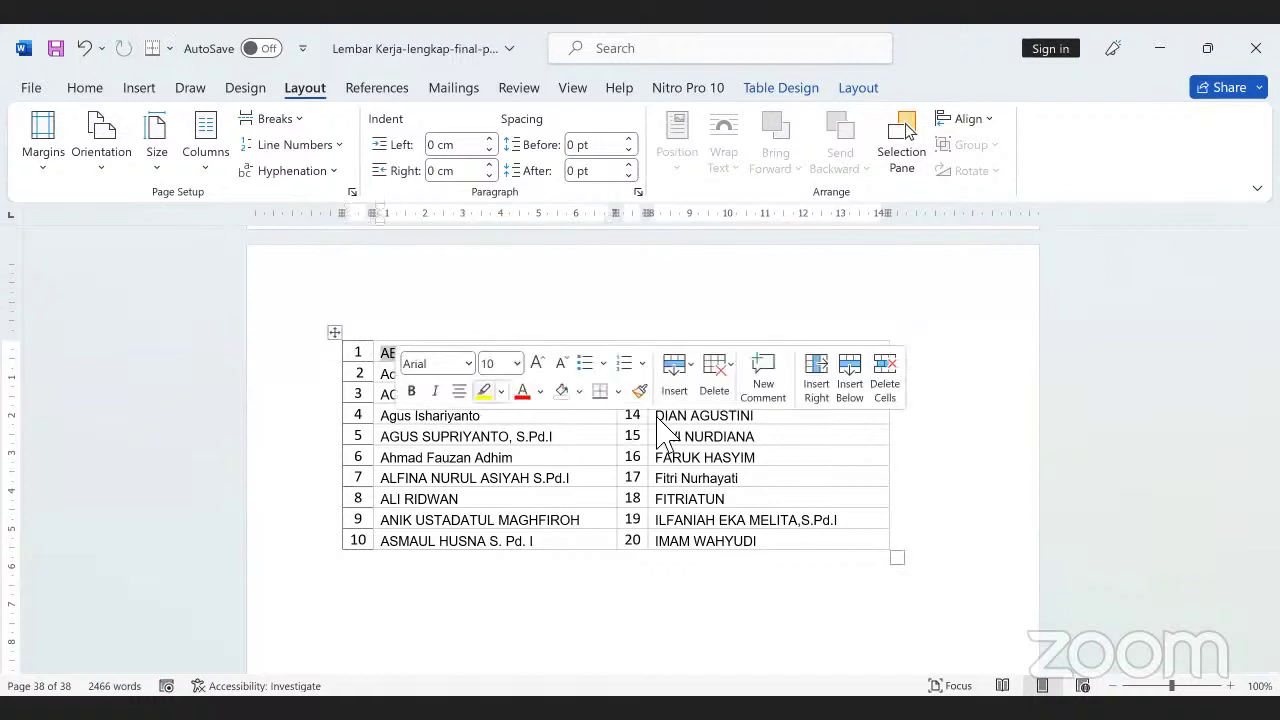
left_click(724, 478)
left_click_drag(782, 355, 670, 352)
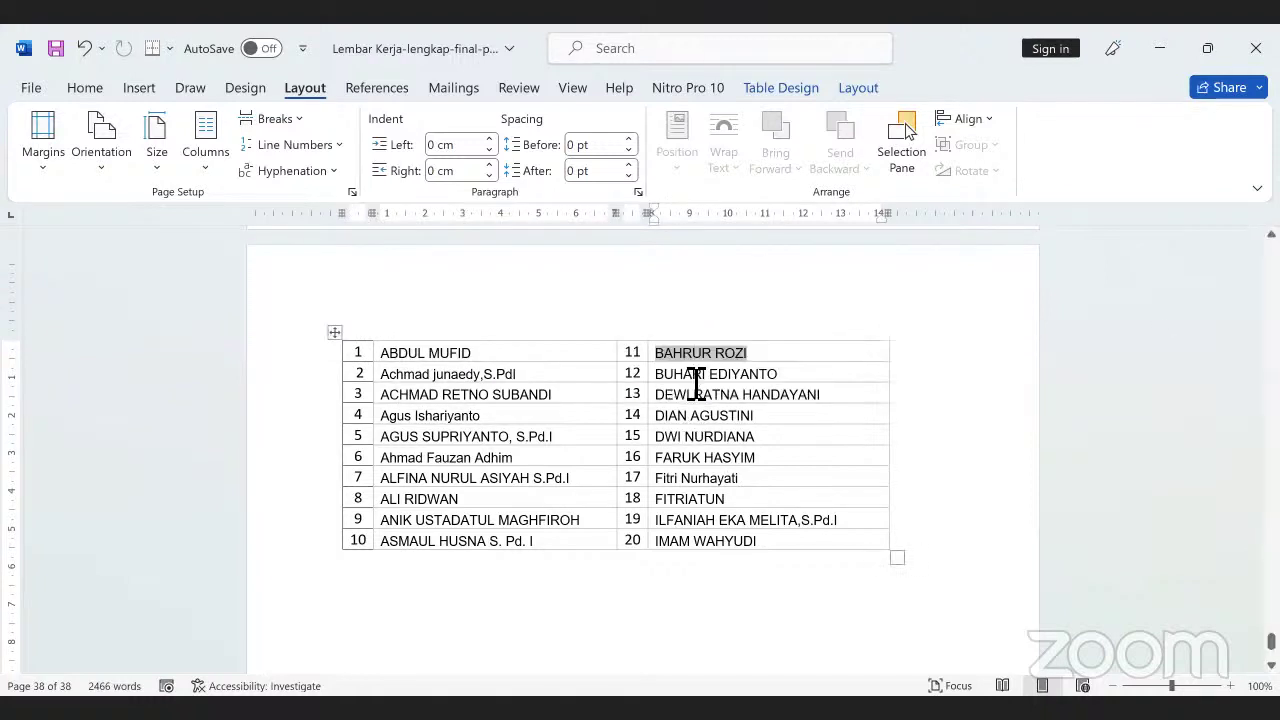
left_click(697, 375)
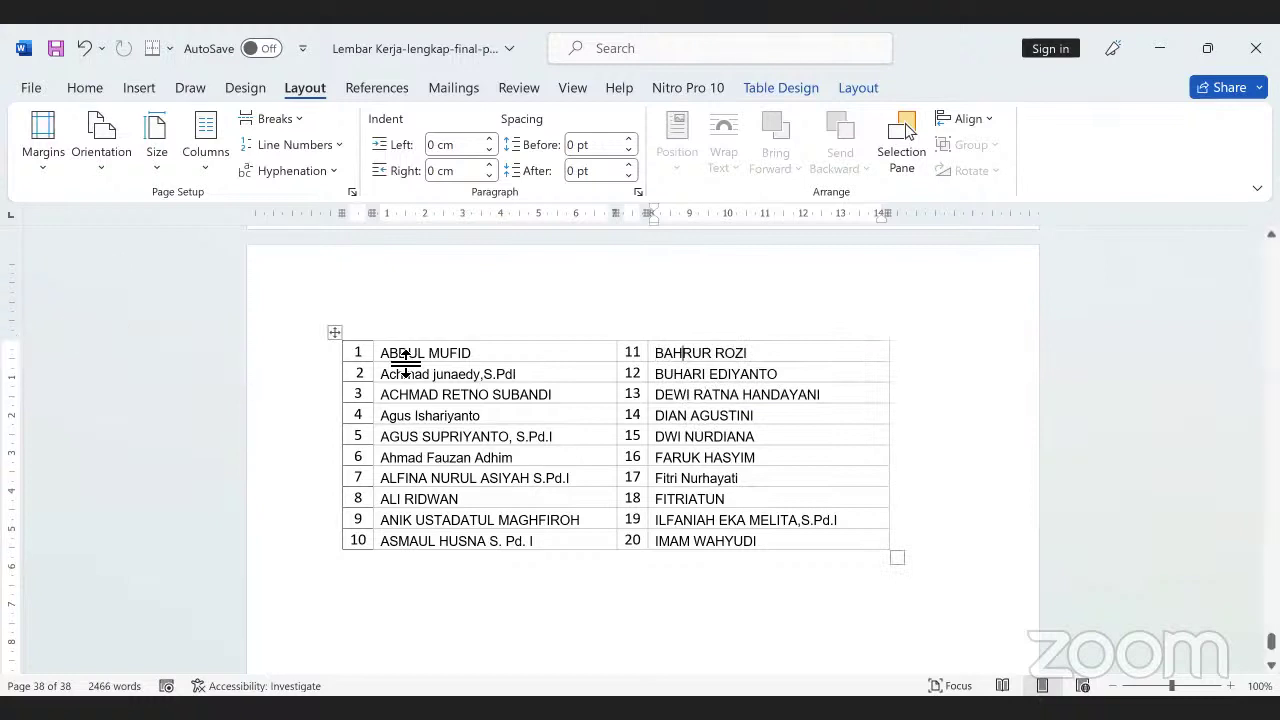
left_click(511, 358)
left_click_drag(451, 364, 428, 363)
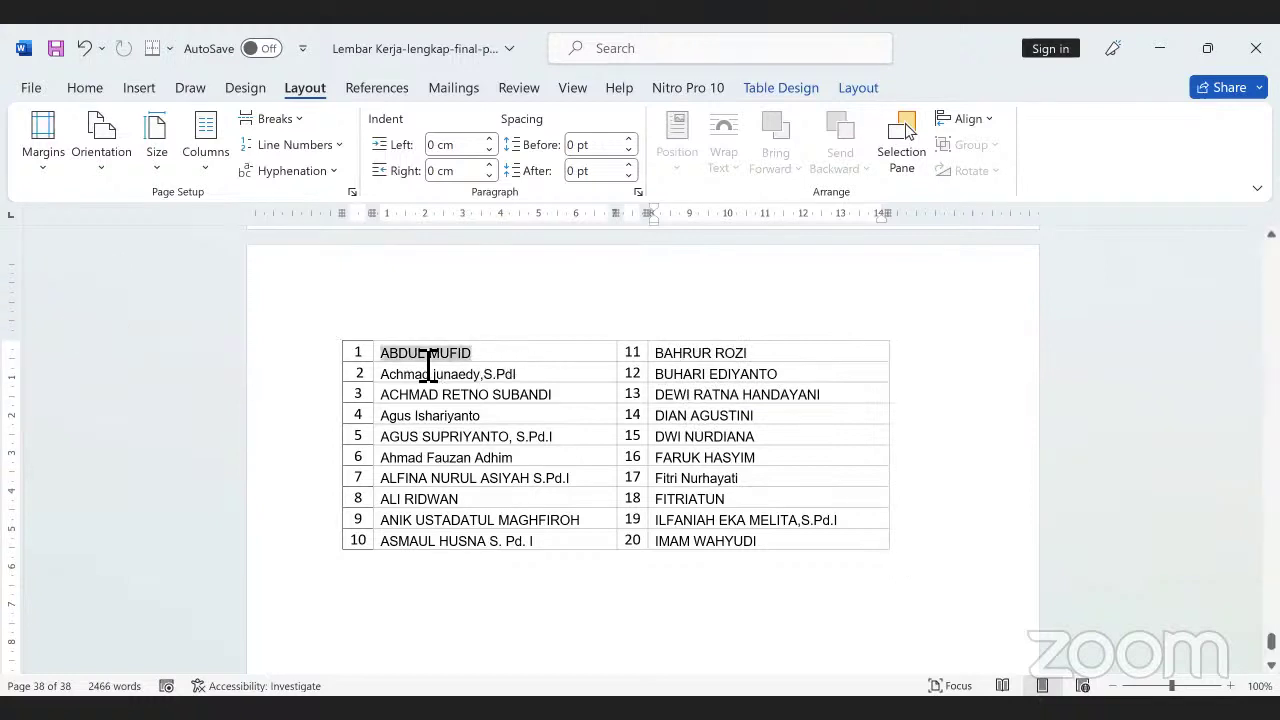
left_click(706, 478)
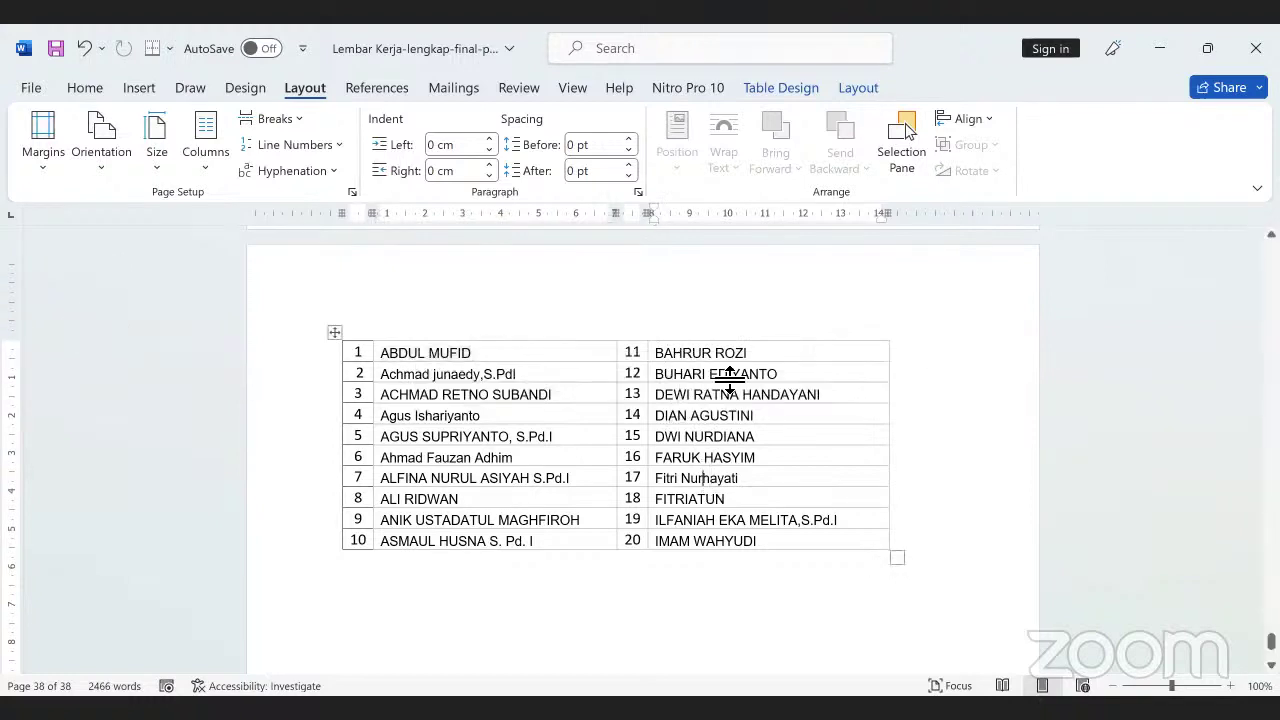
left_click(338, 354)
left_click(768, 354)
left_click(598, 360)
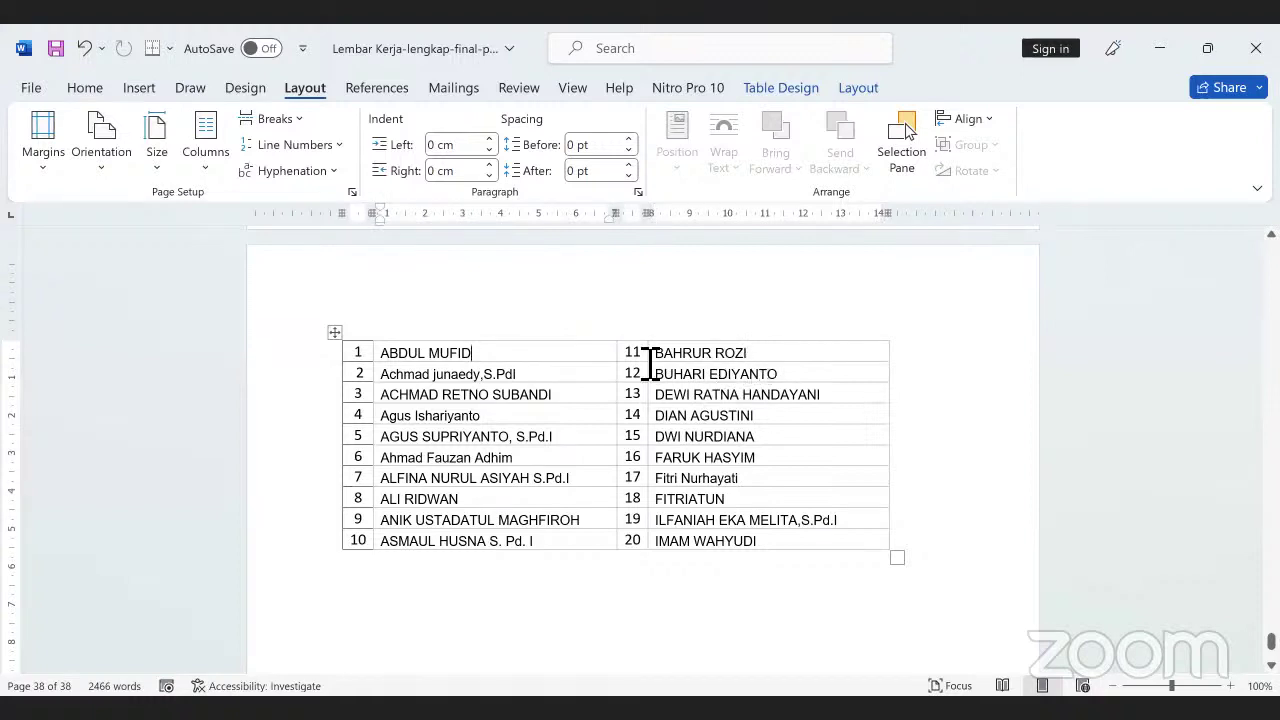
double_click(430, 362)
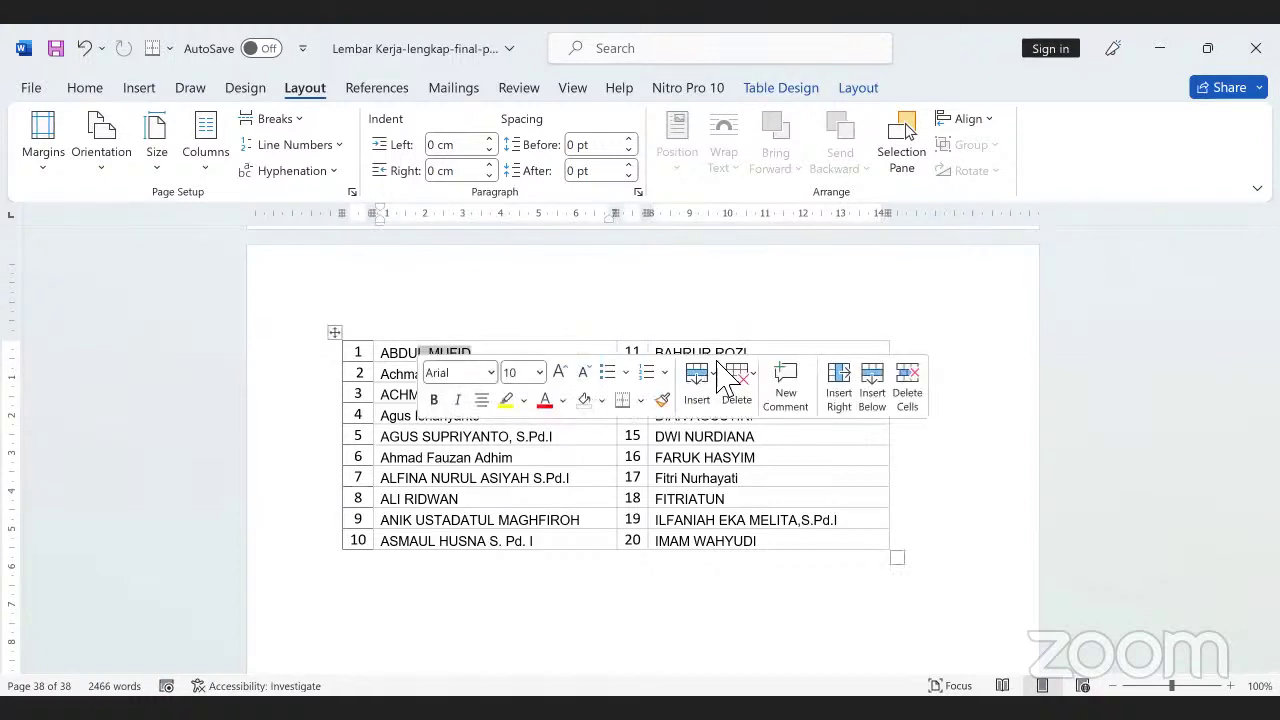
left_click(730, 352)
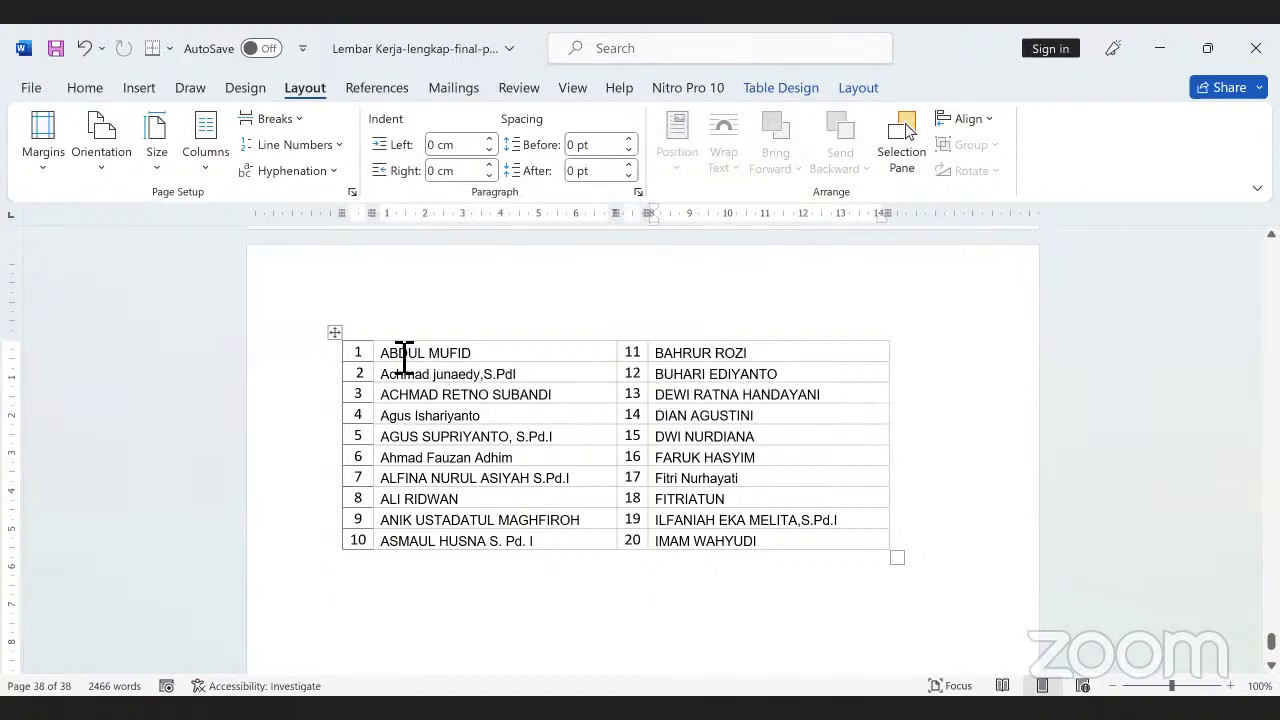
Trace the pairs across the first three table rows, and look at the names in entries 5 and 6
left_click_drag(401, 355, 693, 365)
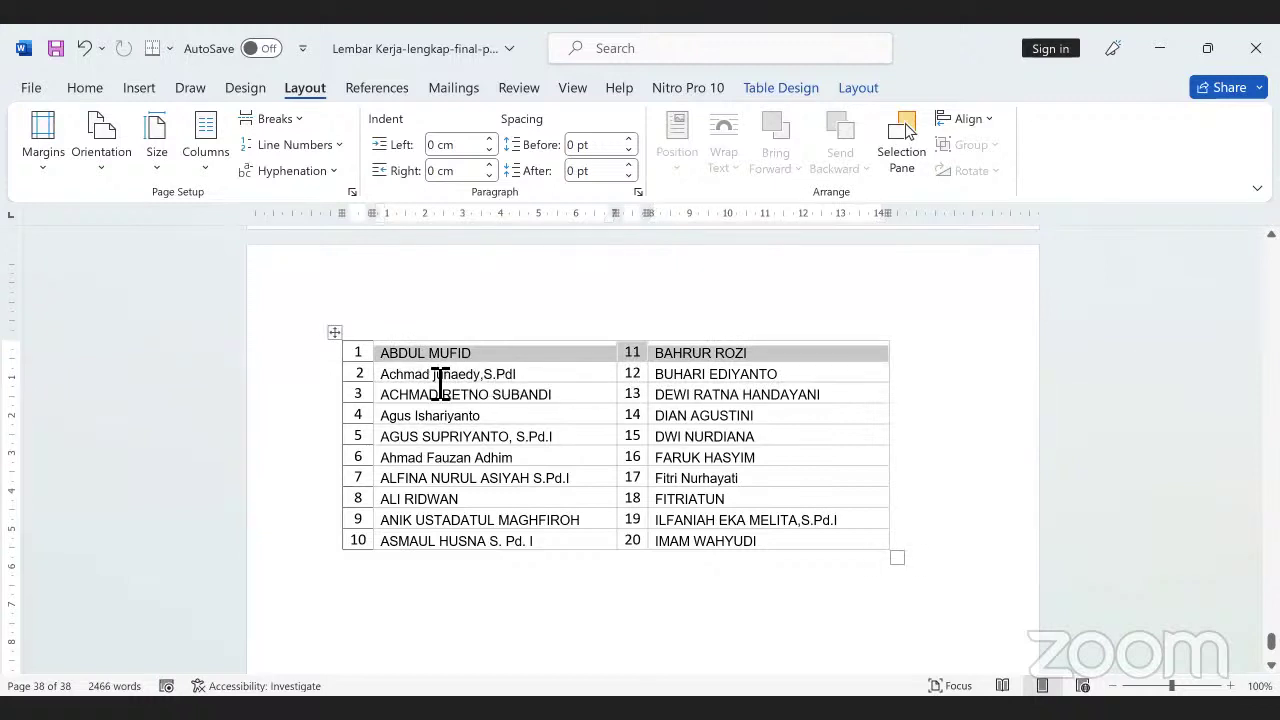
left_click_drag(381, 374, 660, 385)
left_click(493, 395)
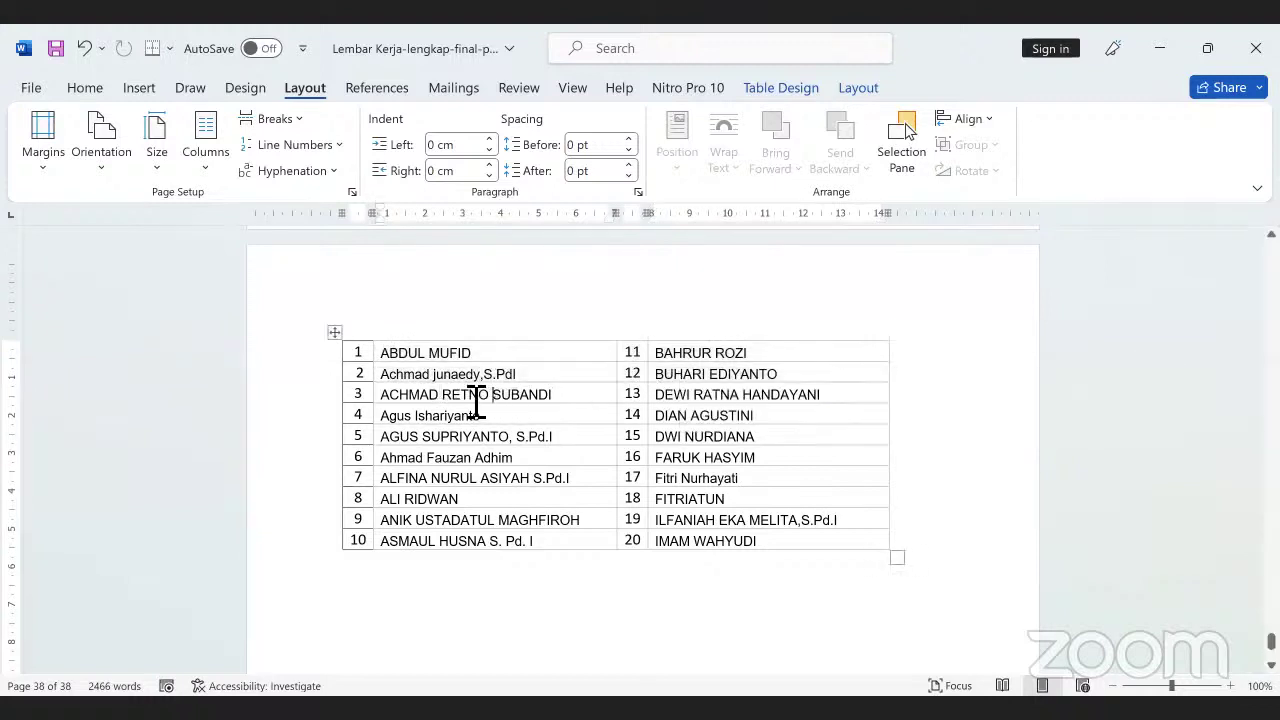
left_click_drag(563, 403, 672, 416)
left_click(708, 545)
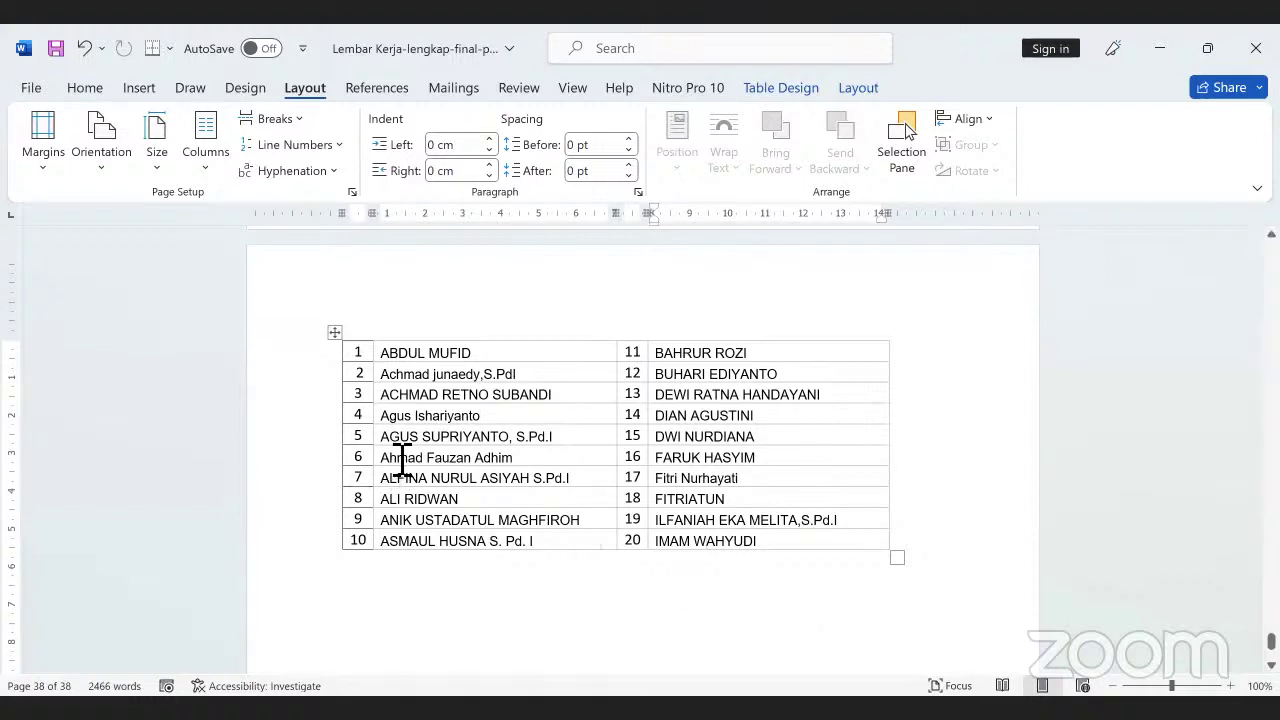
left_click_drag(394, 446, 554, 457)
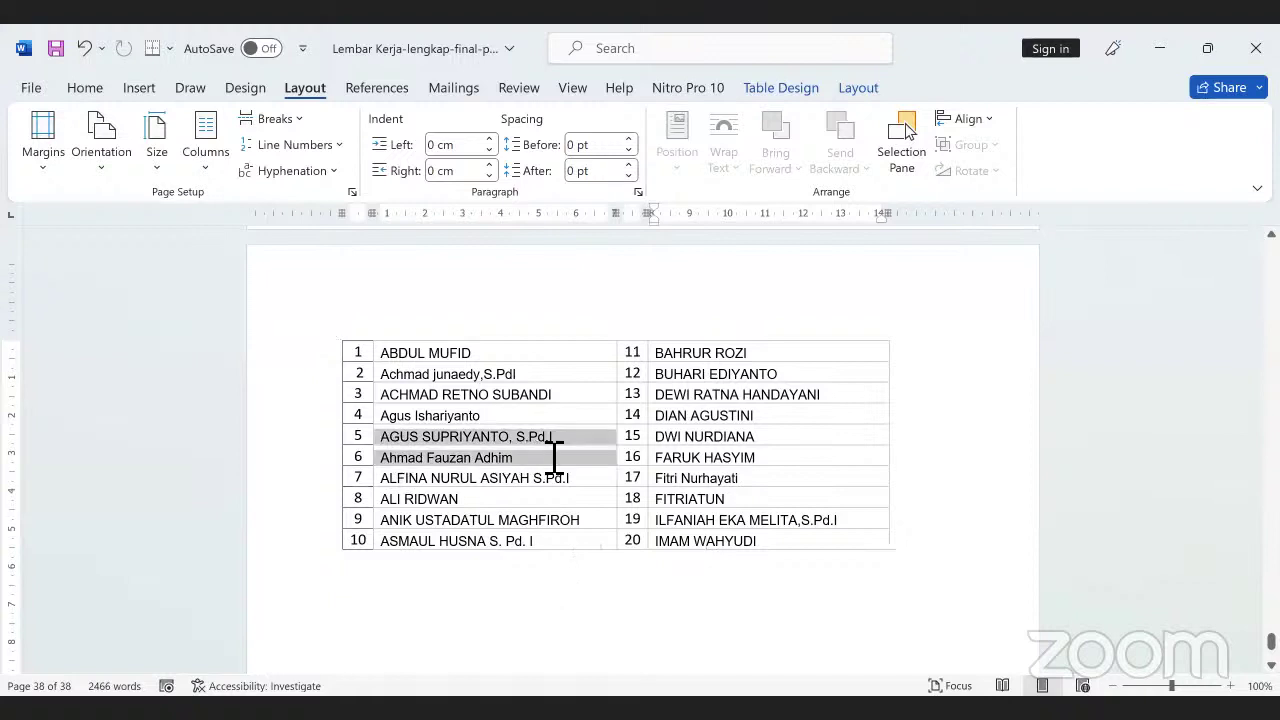
left_click(536, 505)
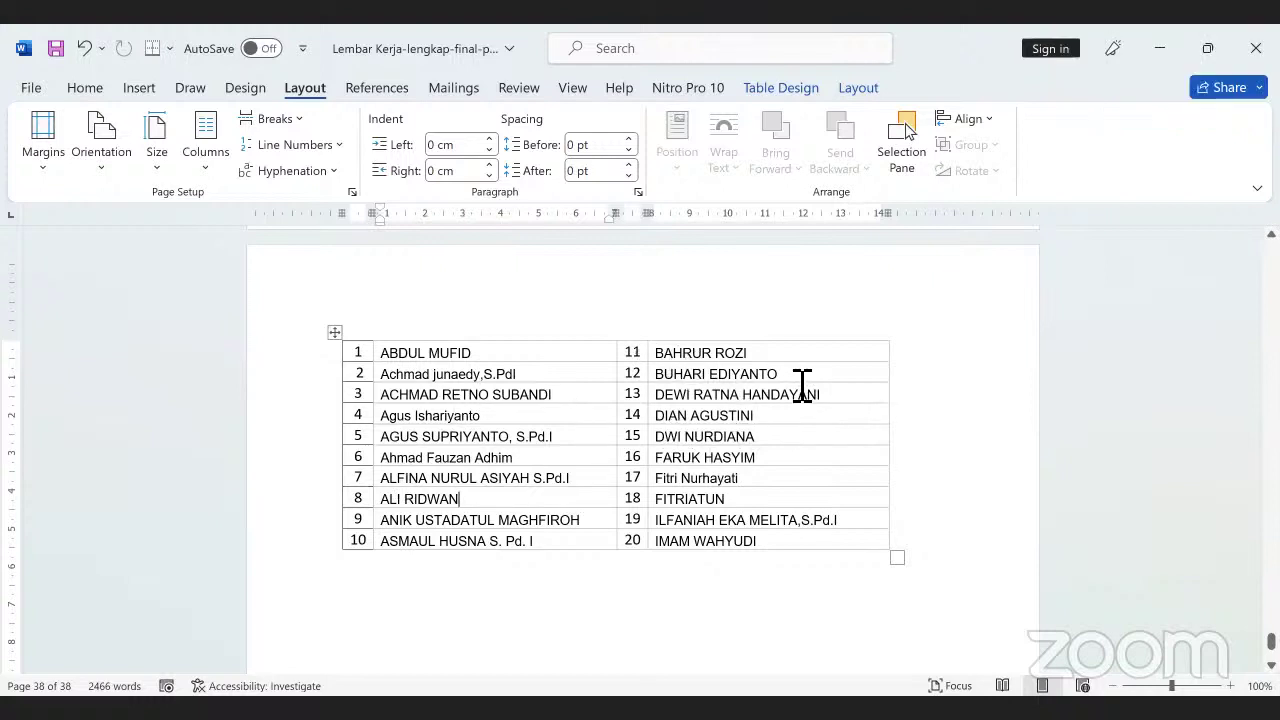
Review the pair formed by entries 2 and 12 and the one formed by entries 3 and 13, row by row
left_click_drag(803, 383, 668, 378)
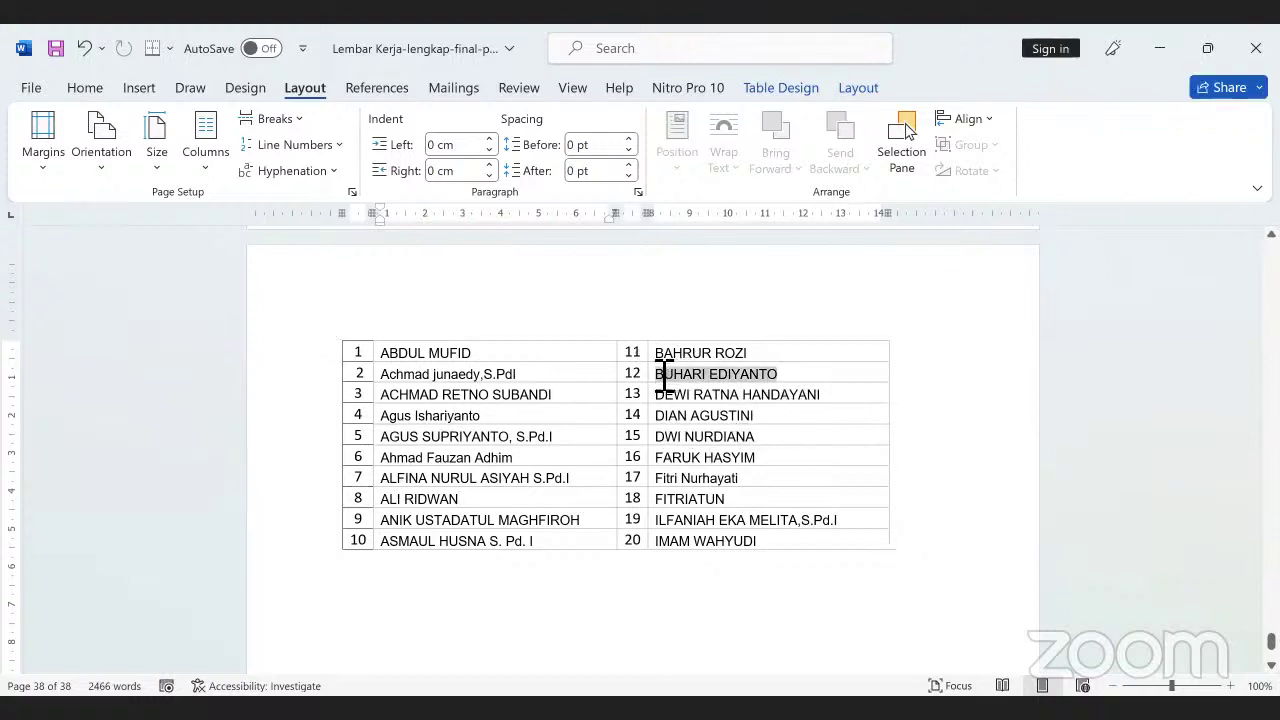
left_click(571, 385)
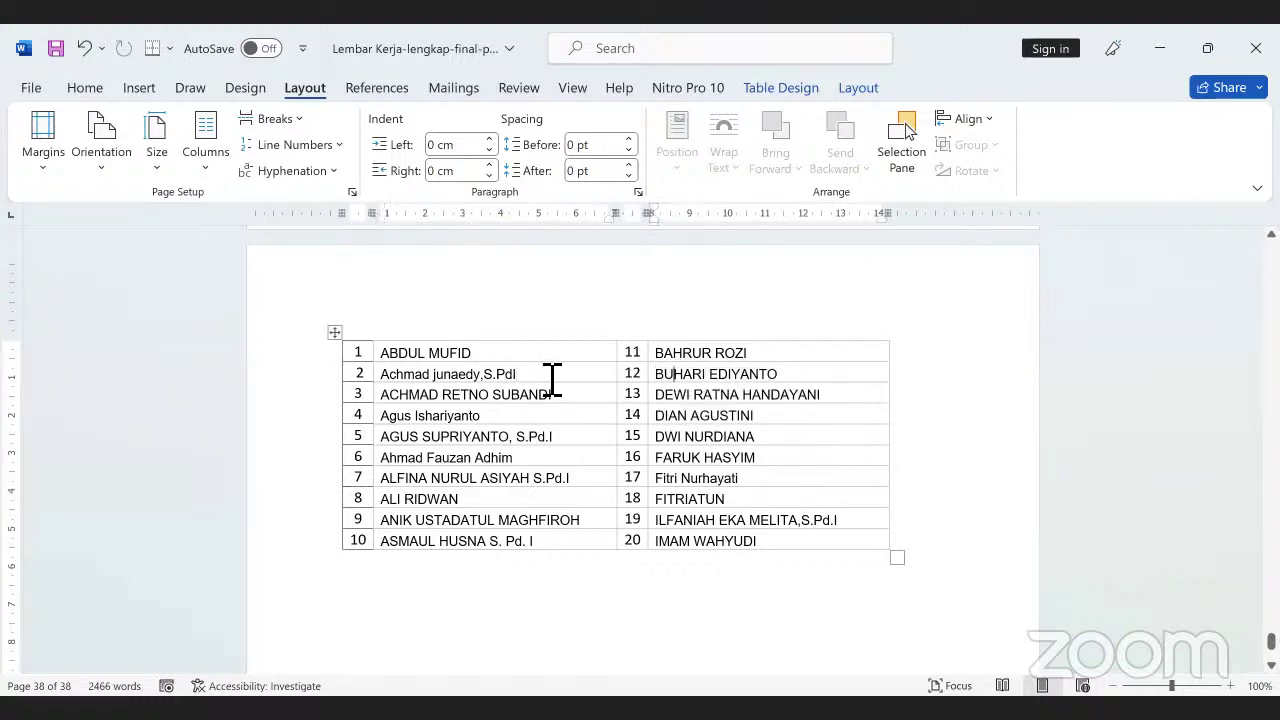
left_click_drag(545, 375, 300, 365)
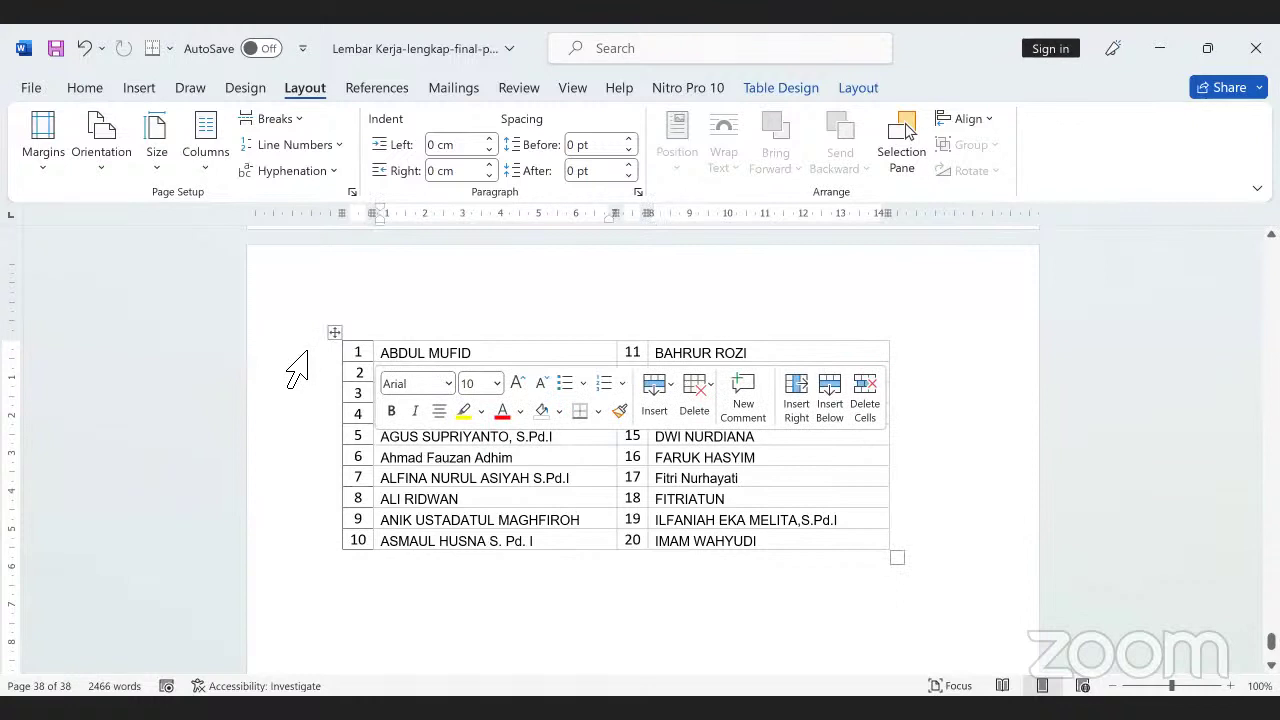
left_click(302, 372)
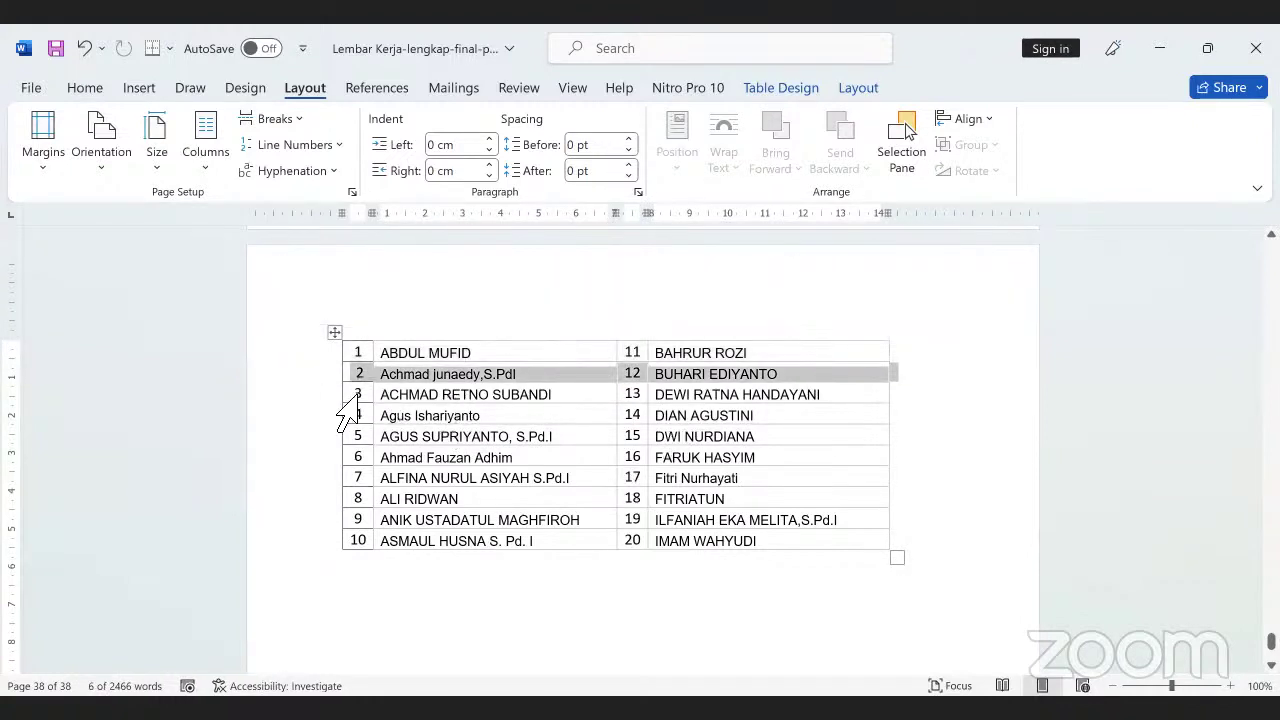
left_click(338, 398)
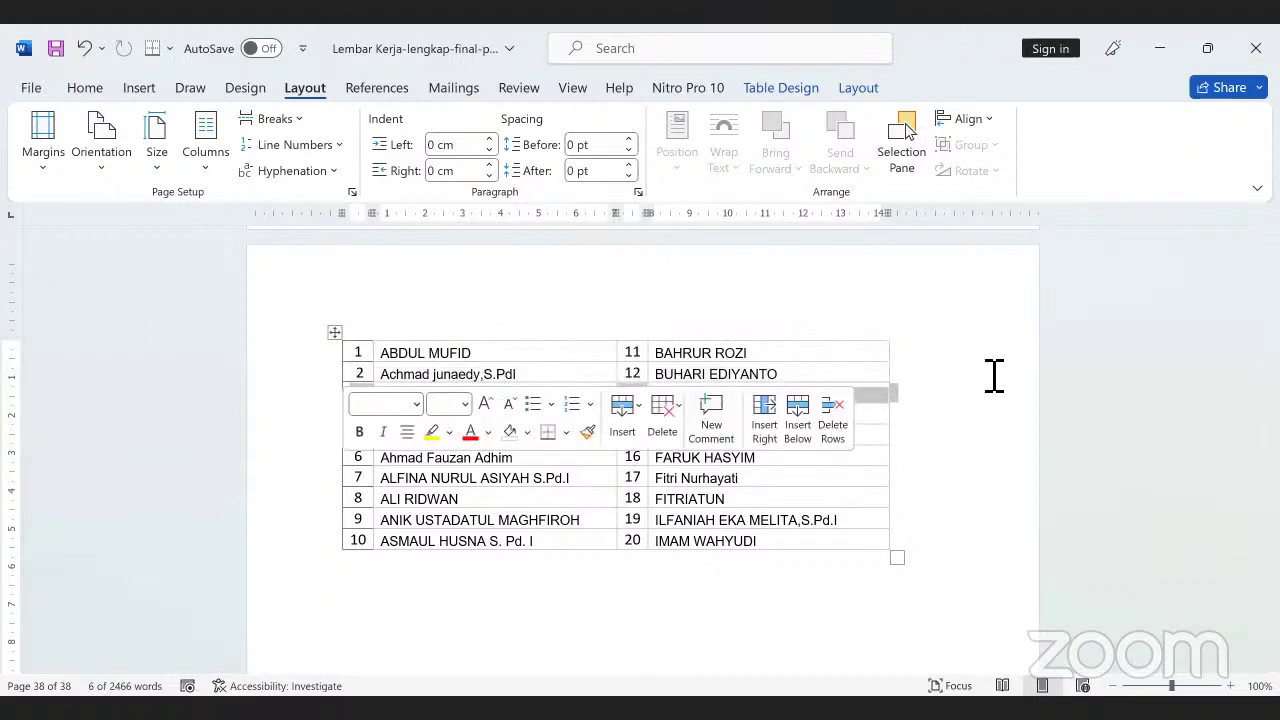
left_click(955, 360)
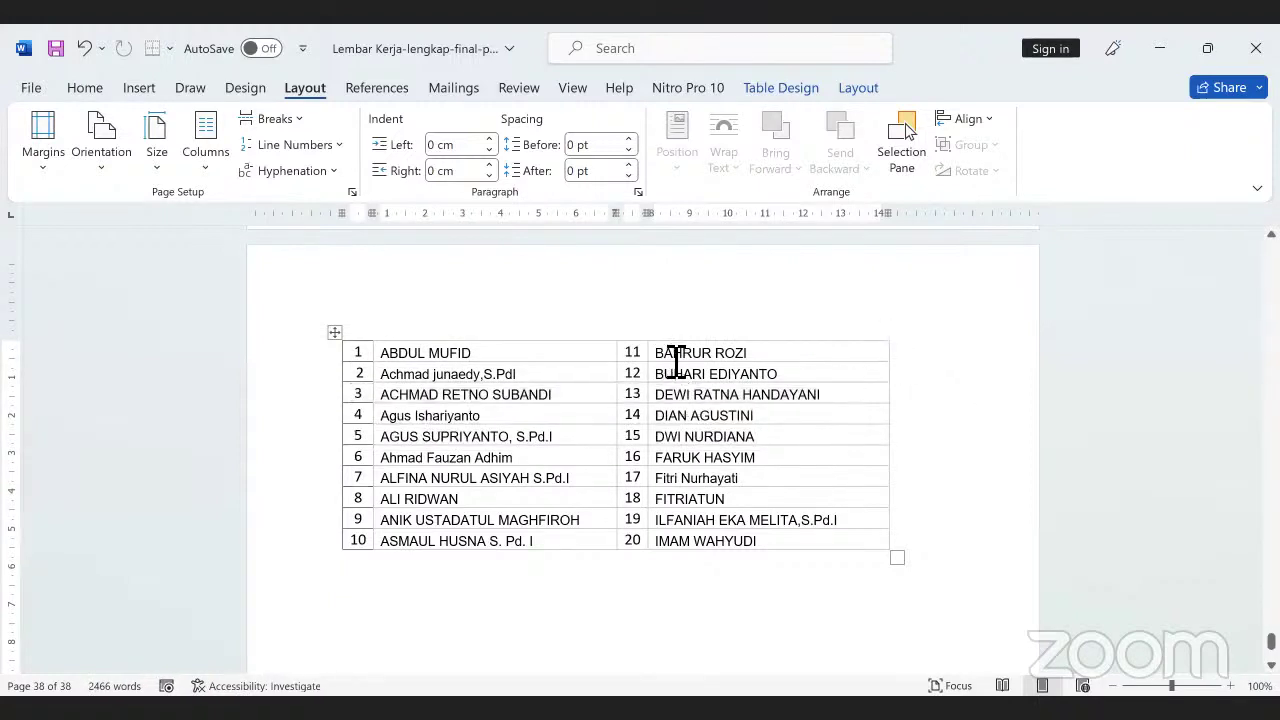
Check the remaining pairs by highlighting the table rows of entries 6, 7, 8, 9 and 10 one after another
left_click(326, 452)
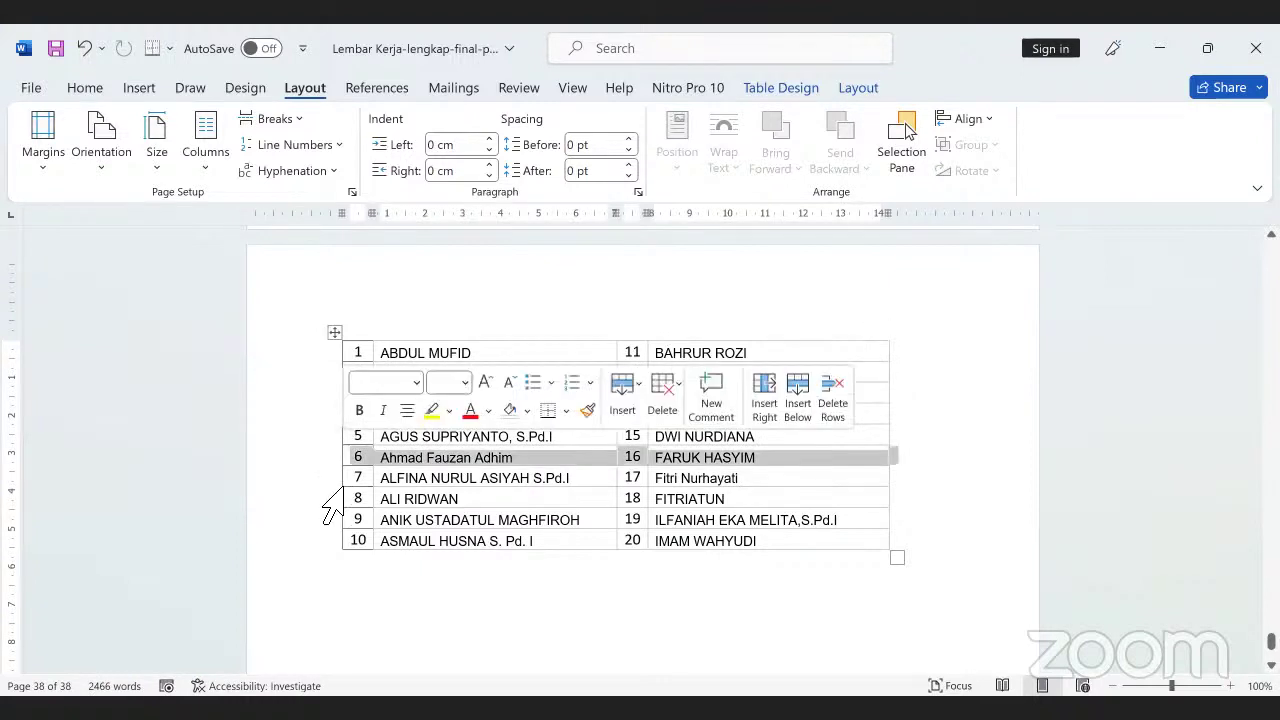
left_click(337, 484)
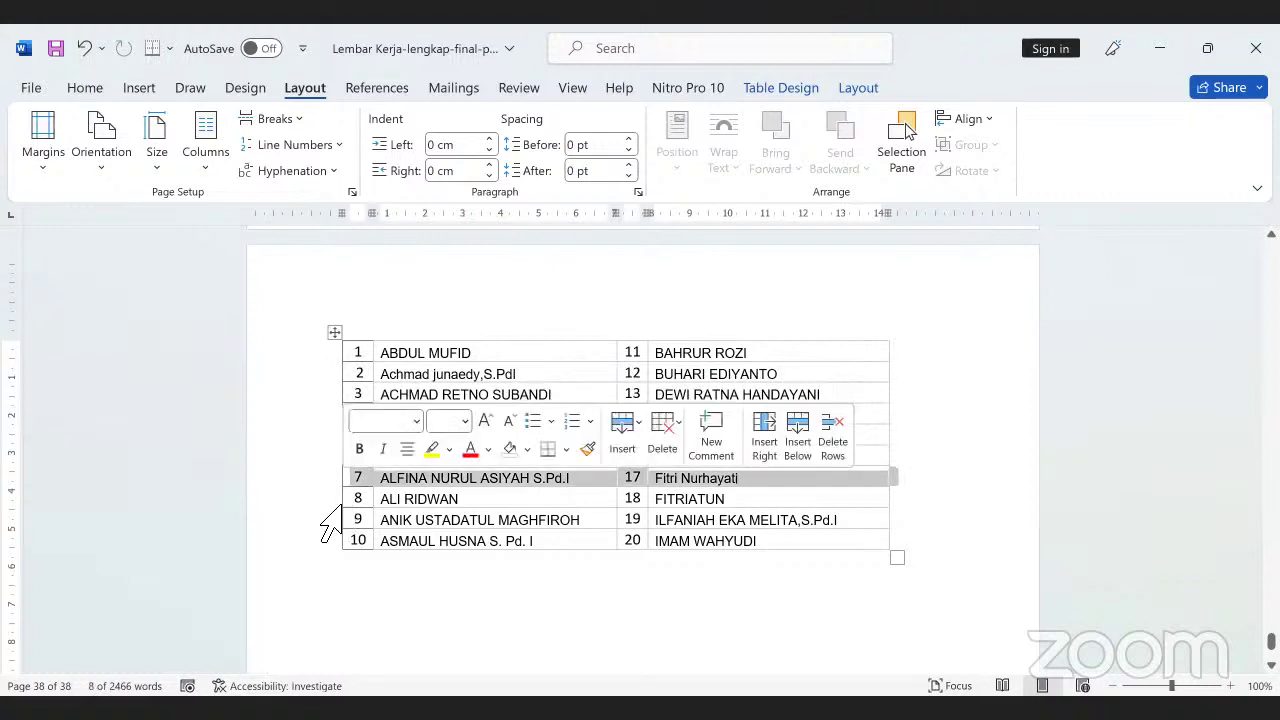
left_click(338, 500)
left_click(336, 522)
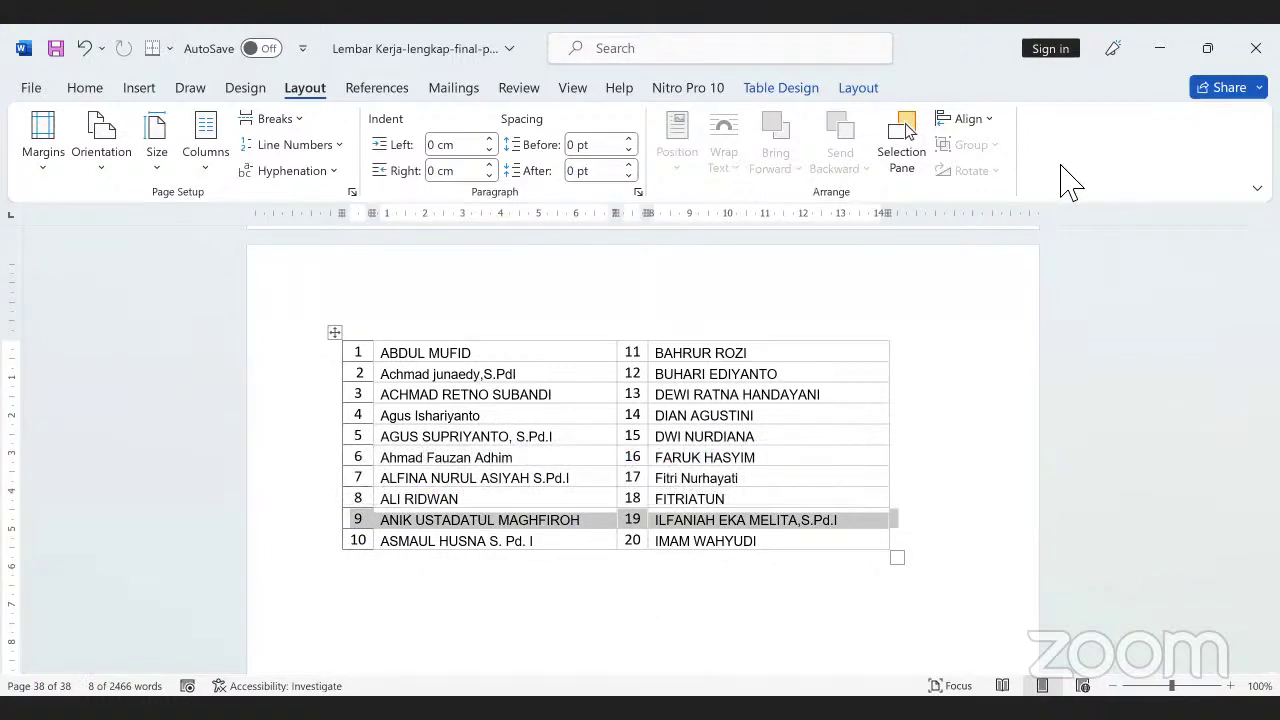
left_click(952, 455)
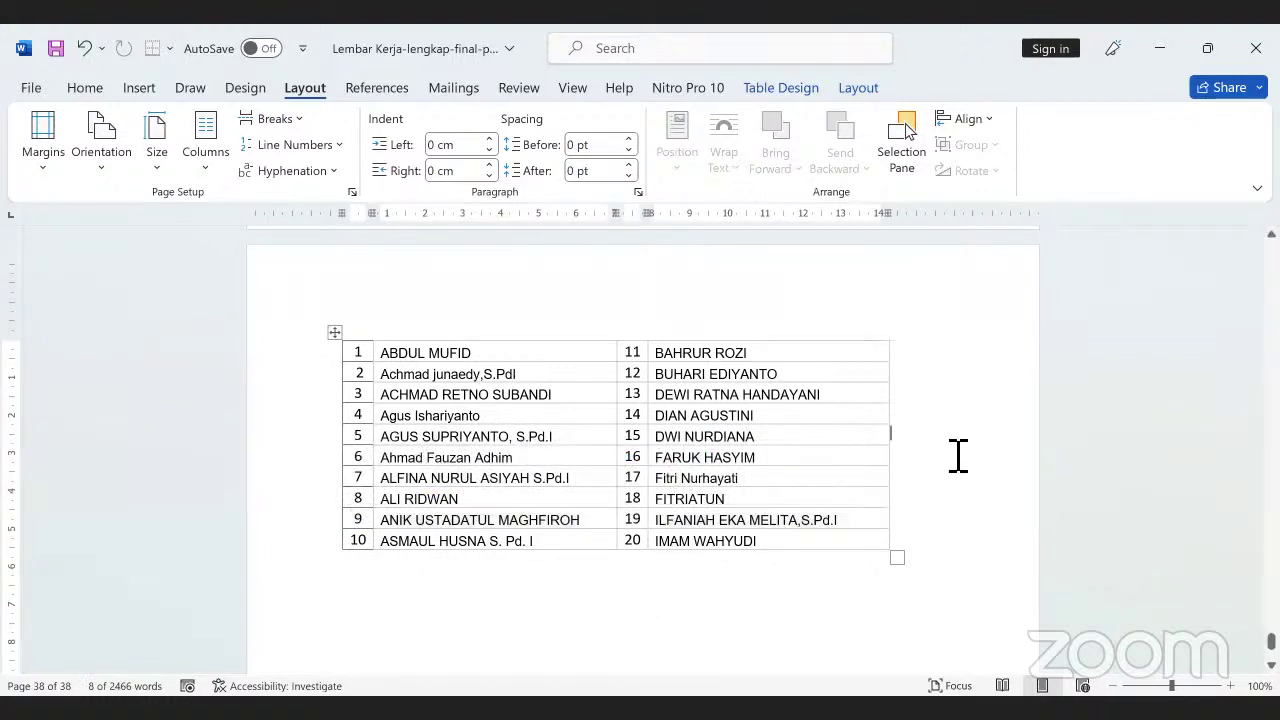
left_click(316, 547)
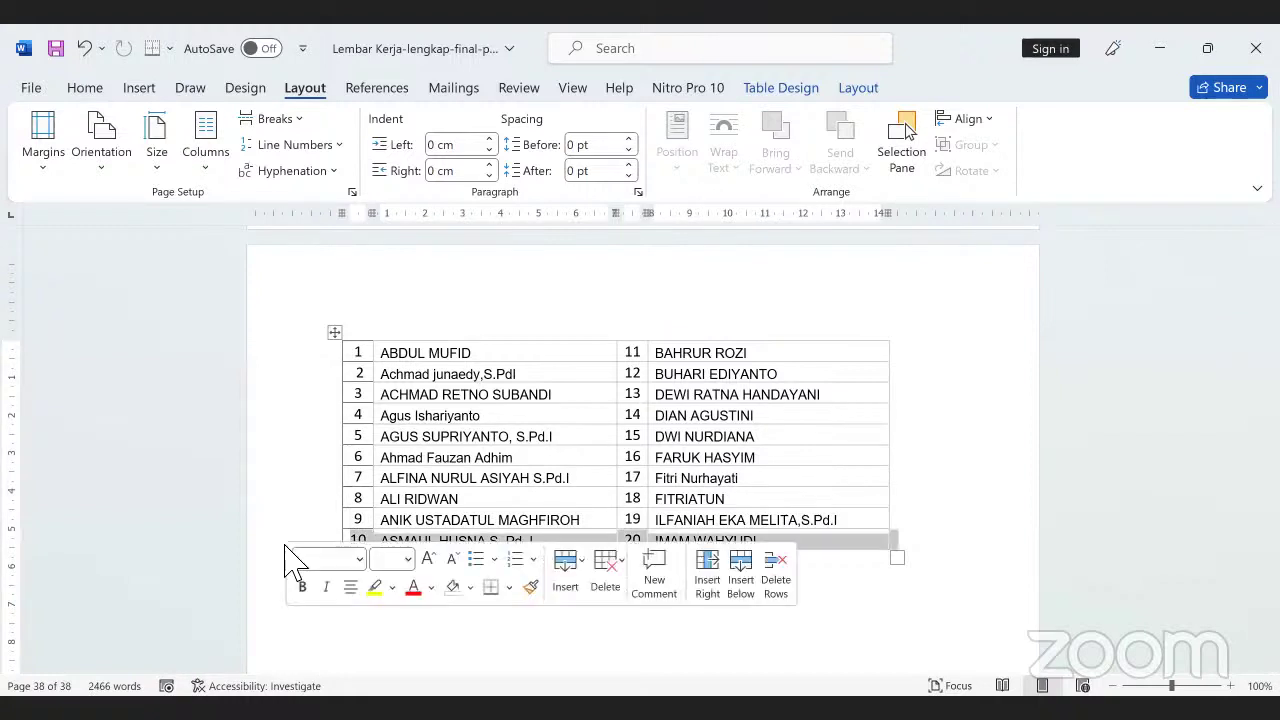
Clear the row selection and enlarge the whole name table slightly
left_click(964, 497)
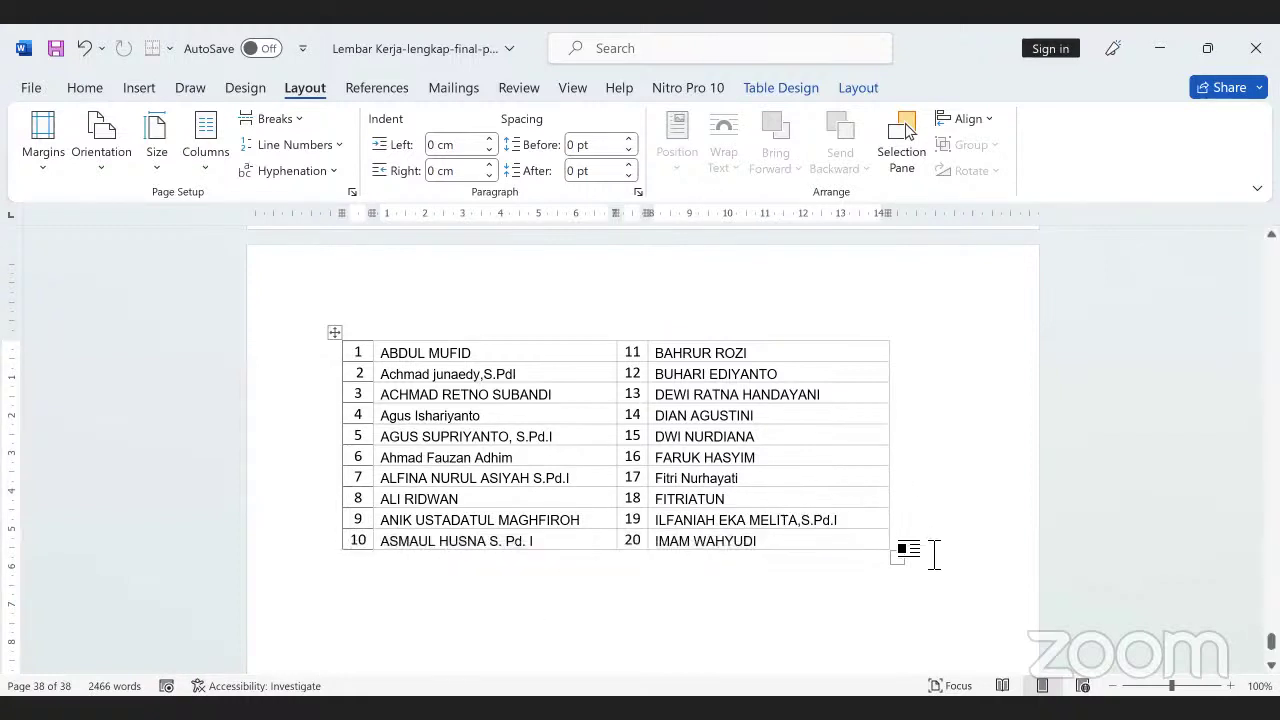
left_click_drag(900, 561, 914, 592)
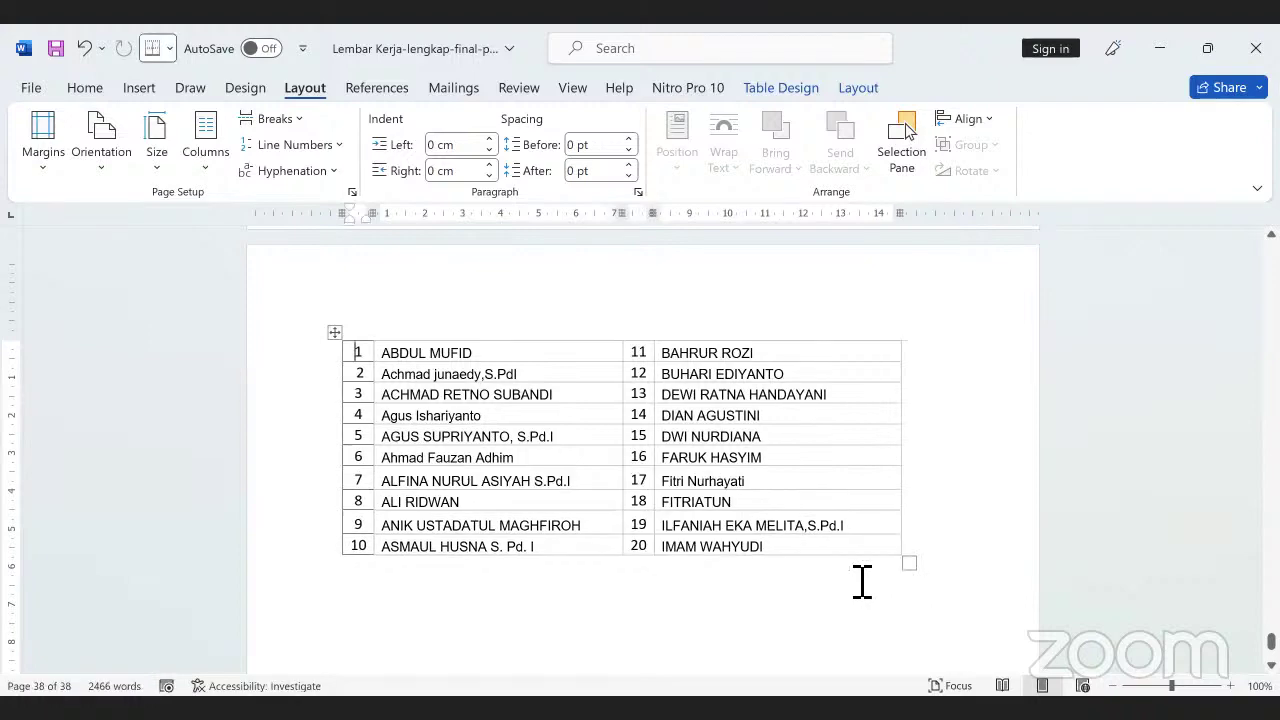
Review the LK-11a: Penyusunan Proposal PTK outline, from Halaman Judul to Daftar Pustaka
scroll(596, 518, "up", 15)
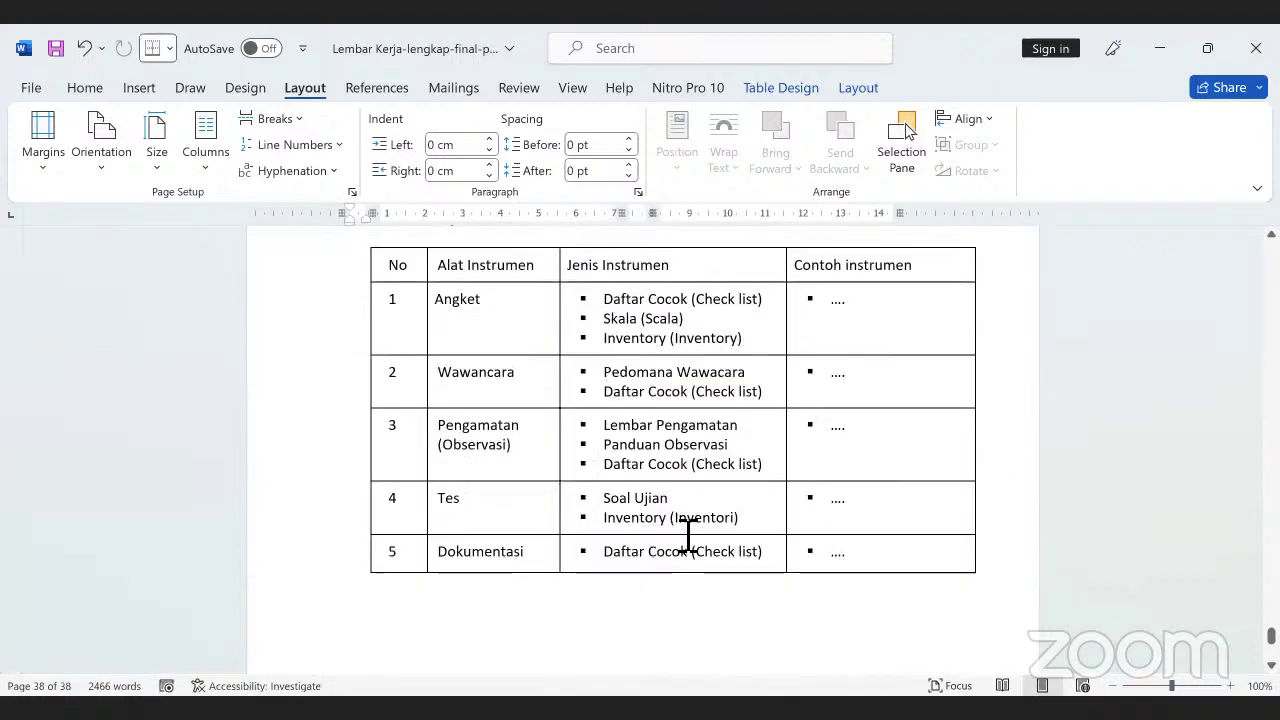
scroll(700, 482, "down", 1)
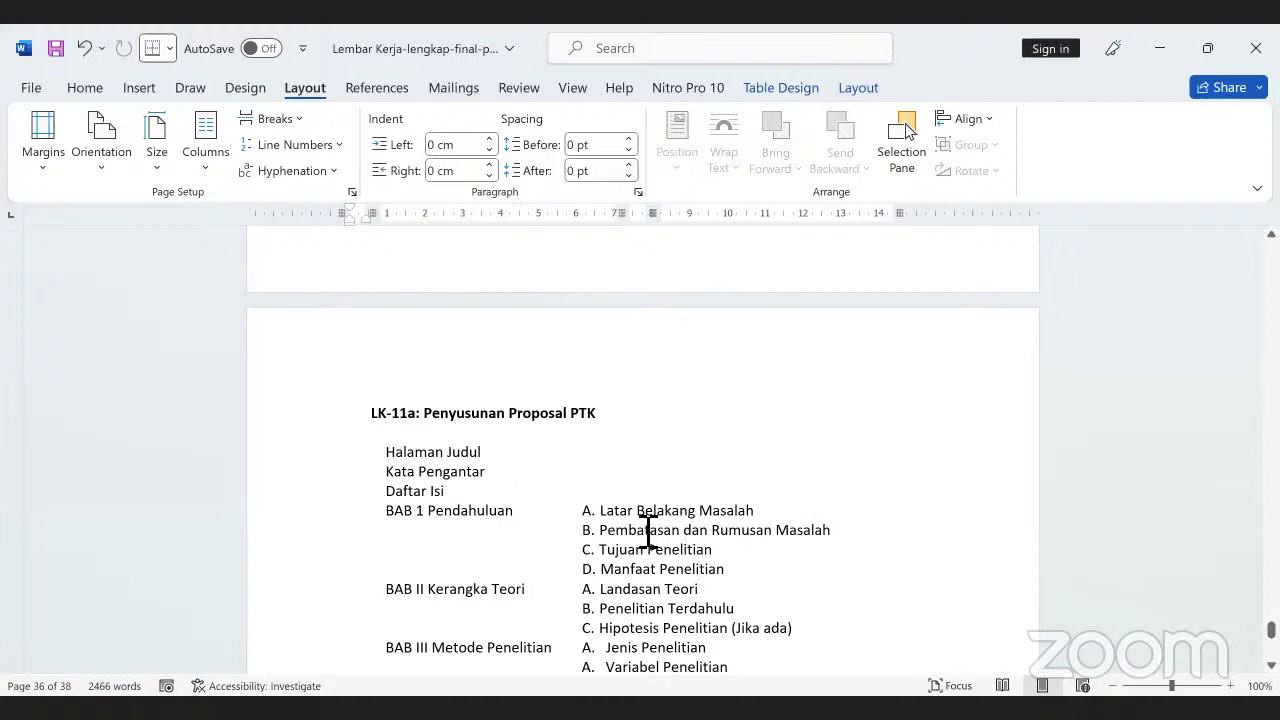
scroll(648, 532, "down", 4)
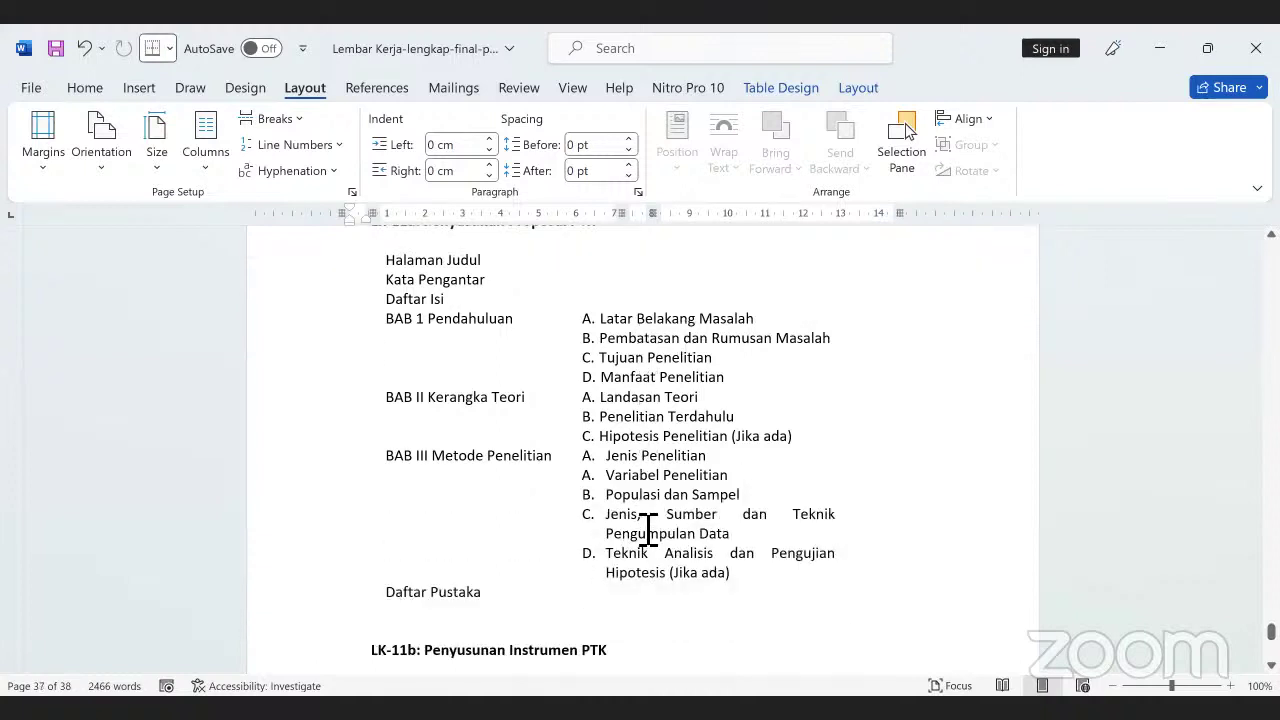
scroll(668, 440, "up", 2)
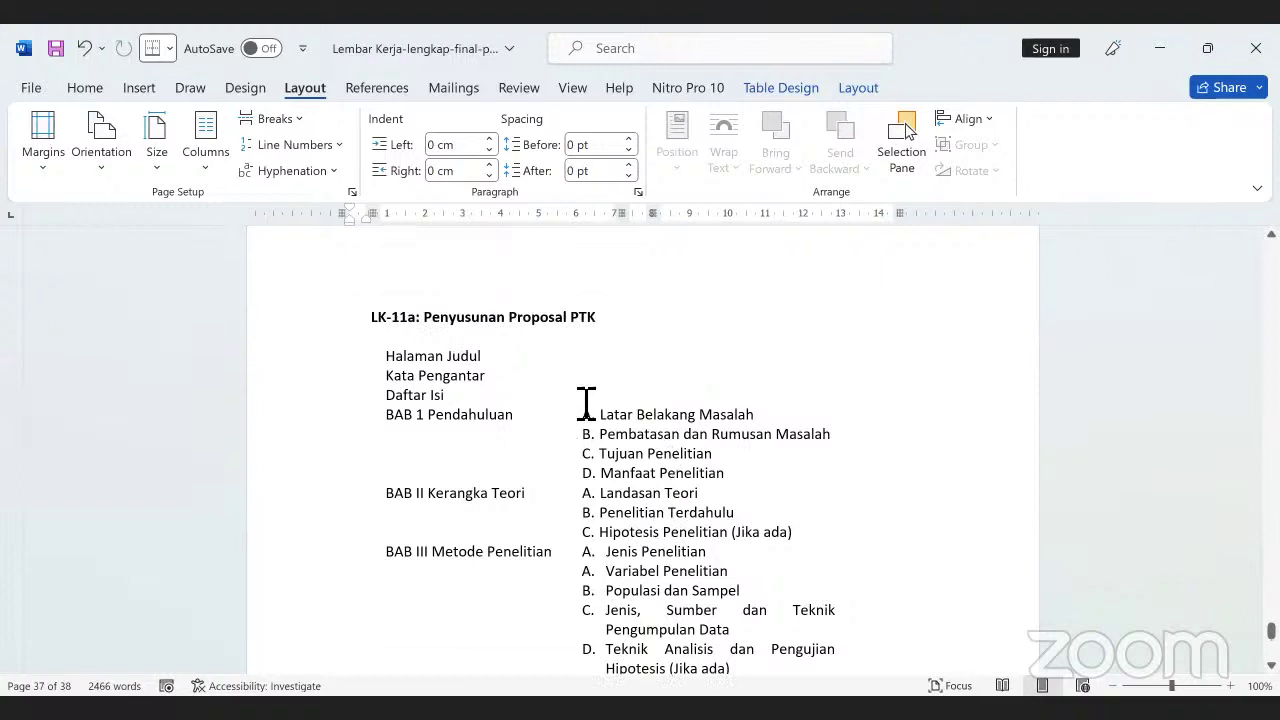
scroll(590, 458, "down", 1)
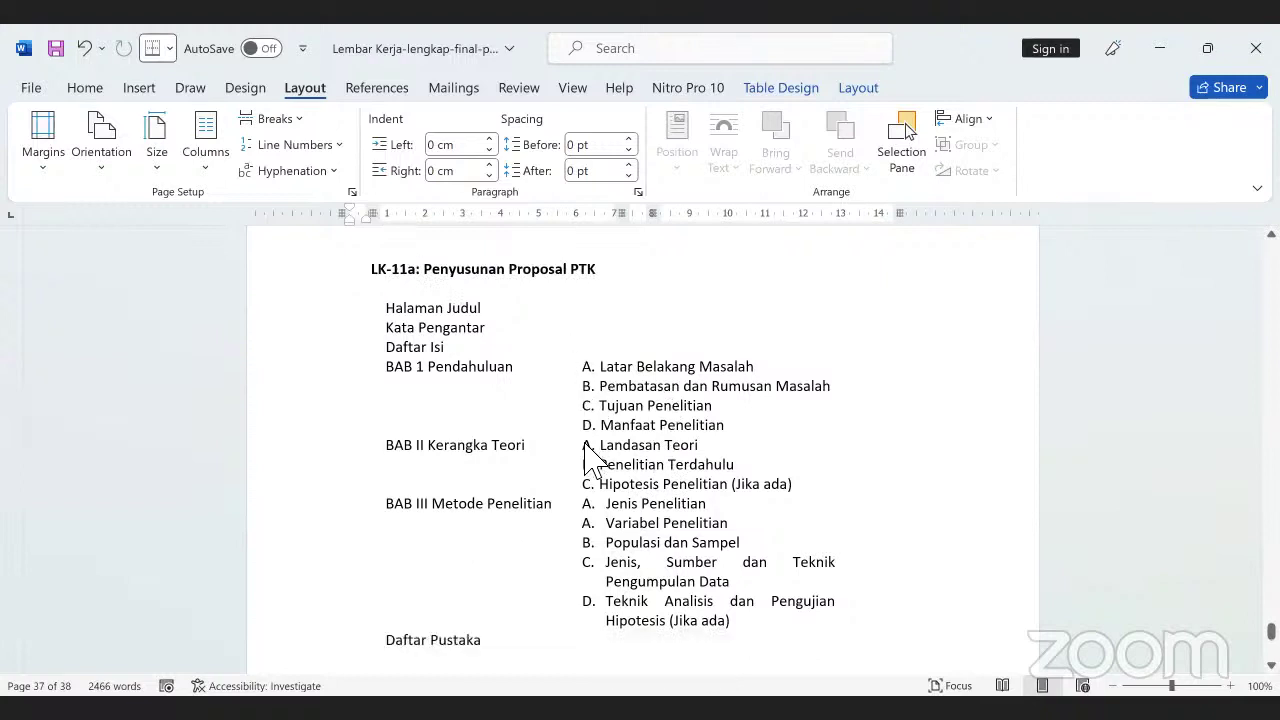
scroll(590, 458, "down", 1)
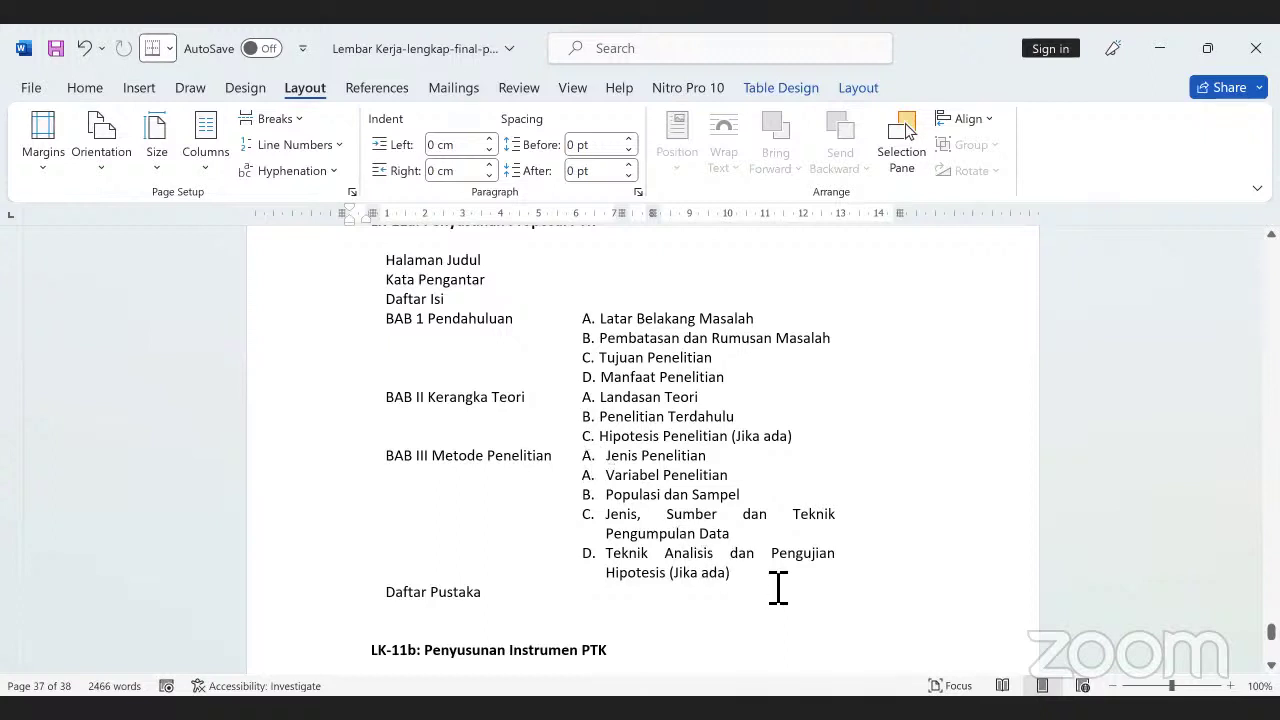
Highlight the LK-11a outline rows from BAB 1 Pendahuluan to BAB III Metode Penelitian to examine the proposal chapters
left_click_drag(778, 588, 404, 338)
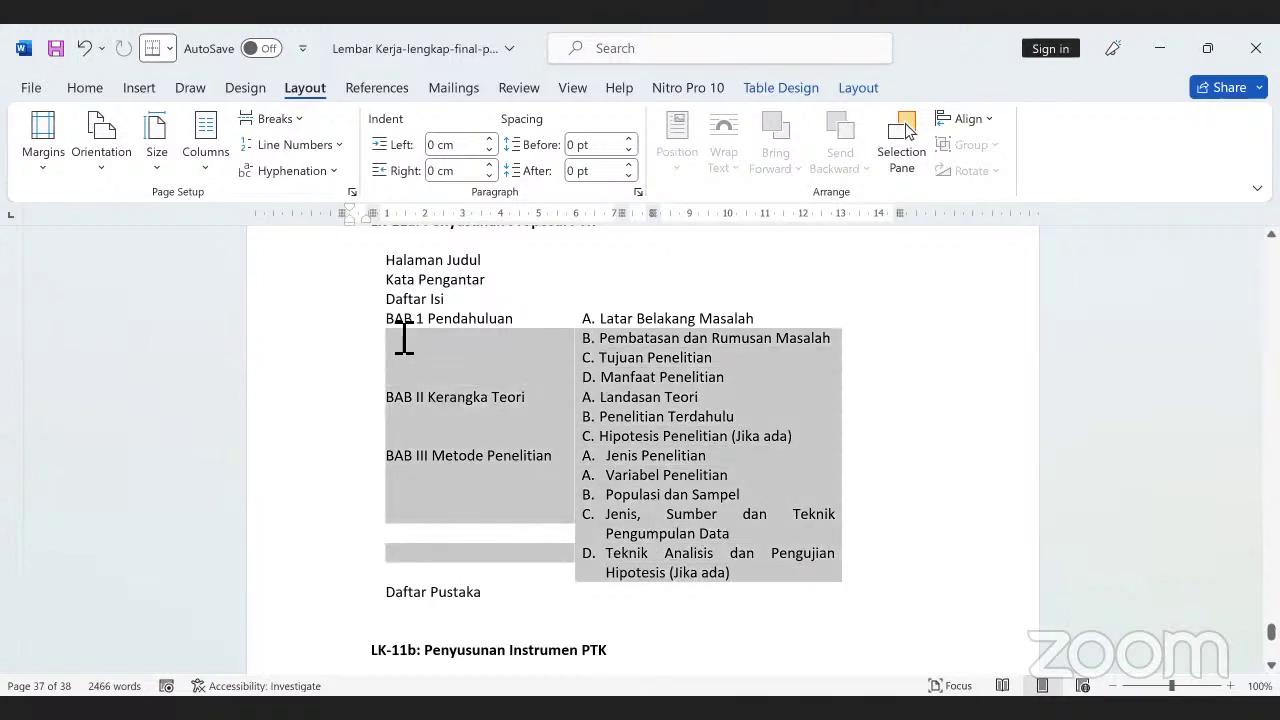
left_click(763, 503)
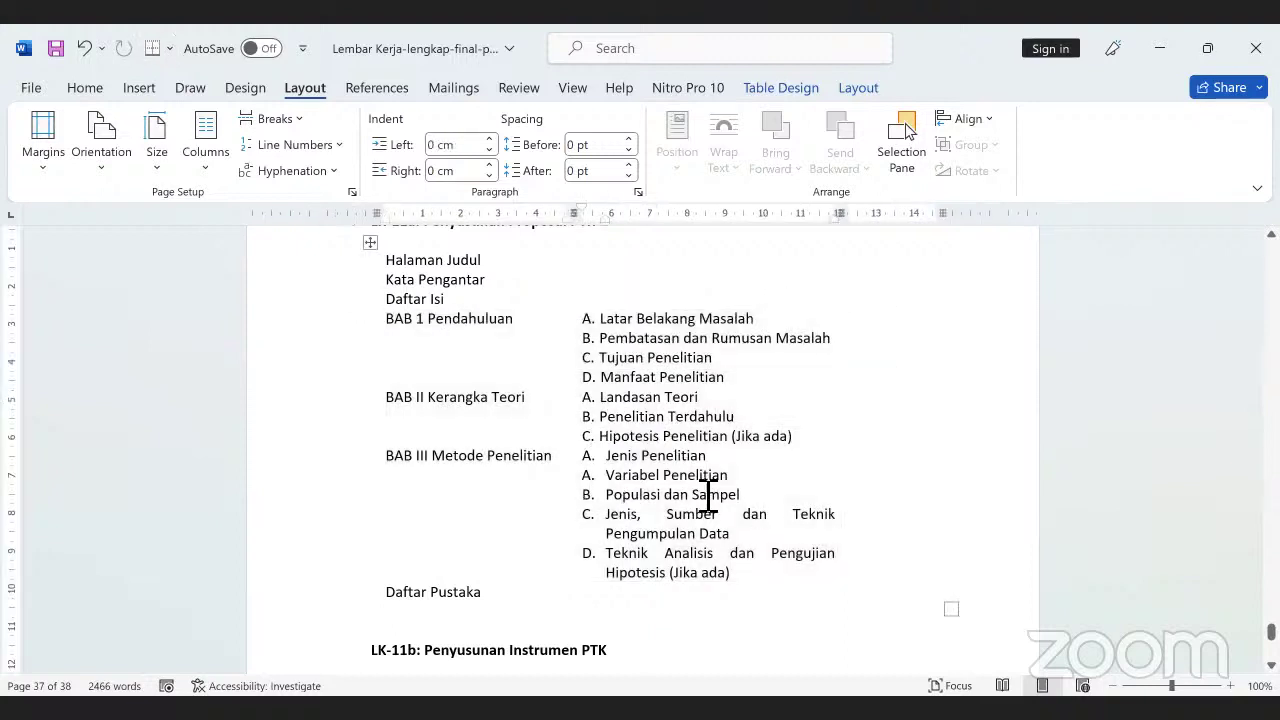
left_click_drag(734, 577, 380, 337)
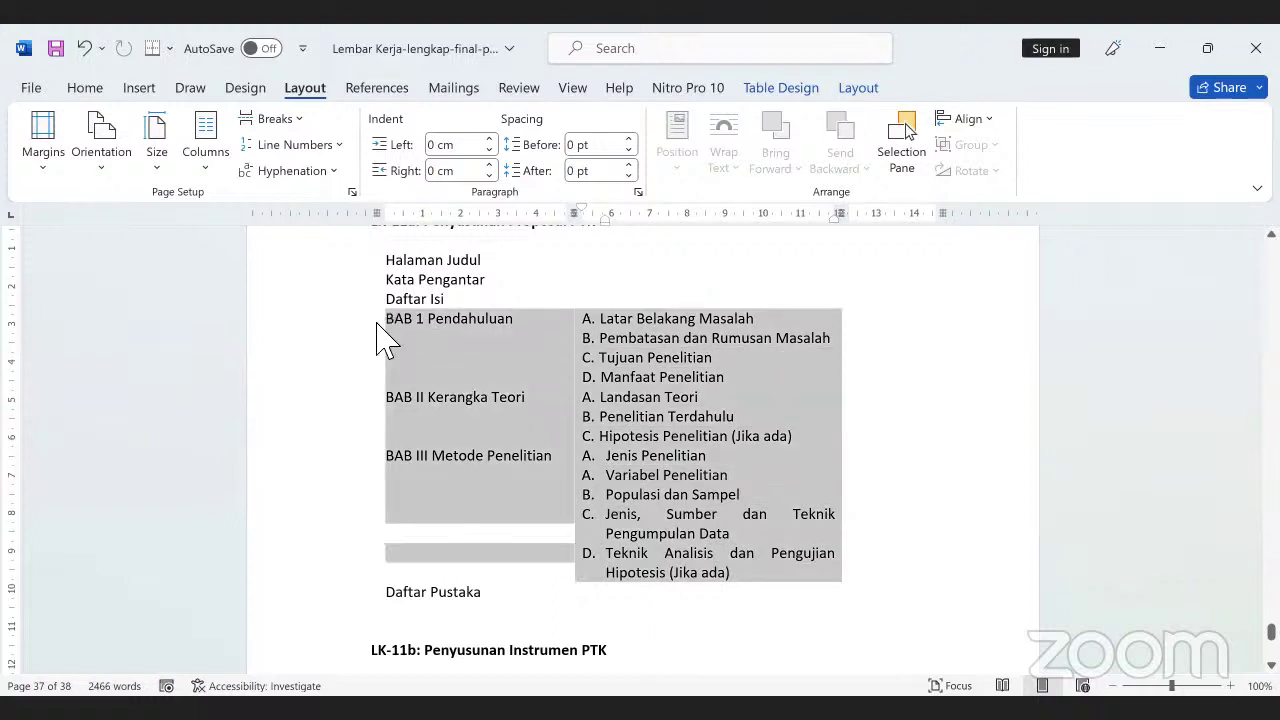
left_click(692, 447)
Go back from the LK-11a outline to the worksheet LK-1a: Analisis Kurikulum Operasional Madrasah (KOM) near the document's beginning
scroll(660, 450, "up", 3)
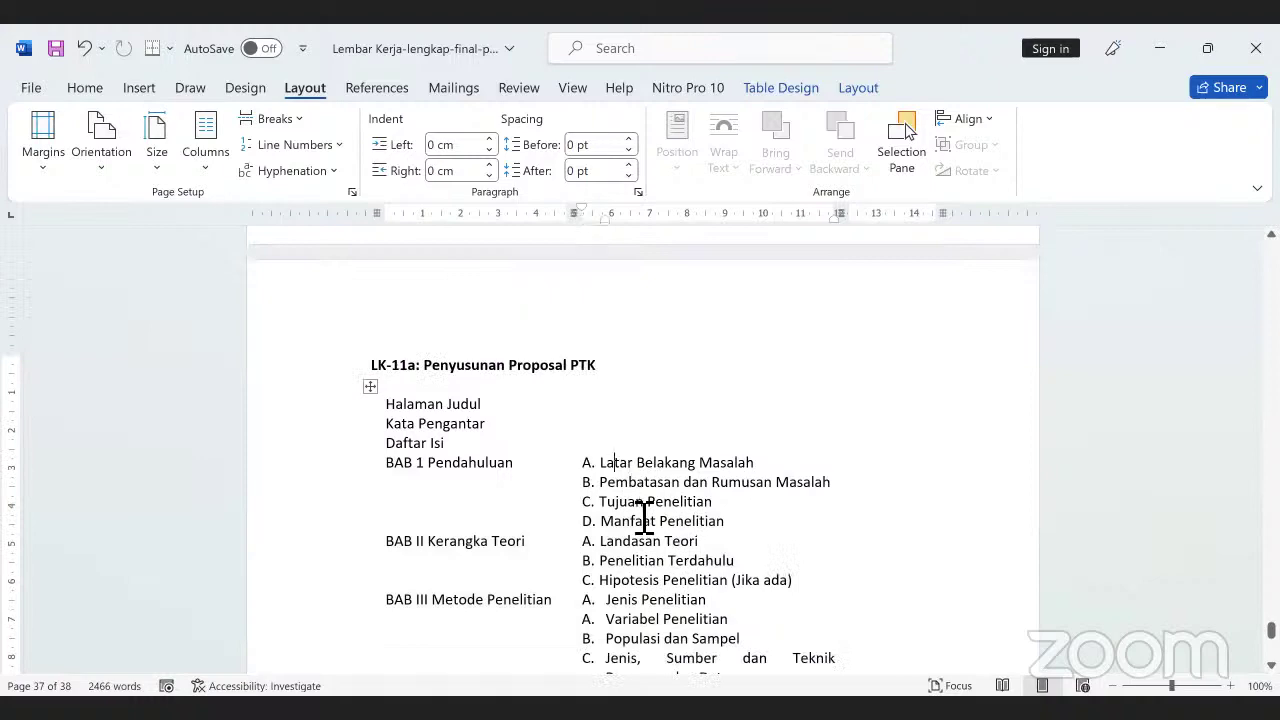
scroll(646, 540, "up", 5)
scroll(620, 575, "up", 10)
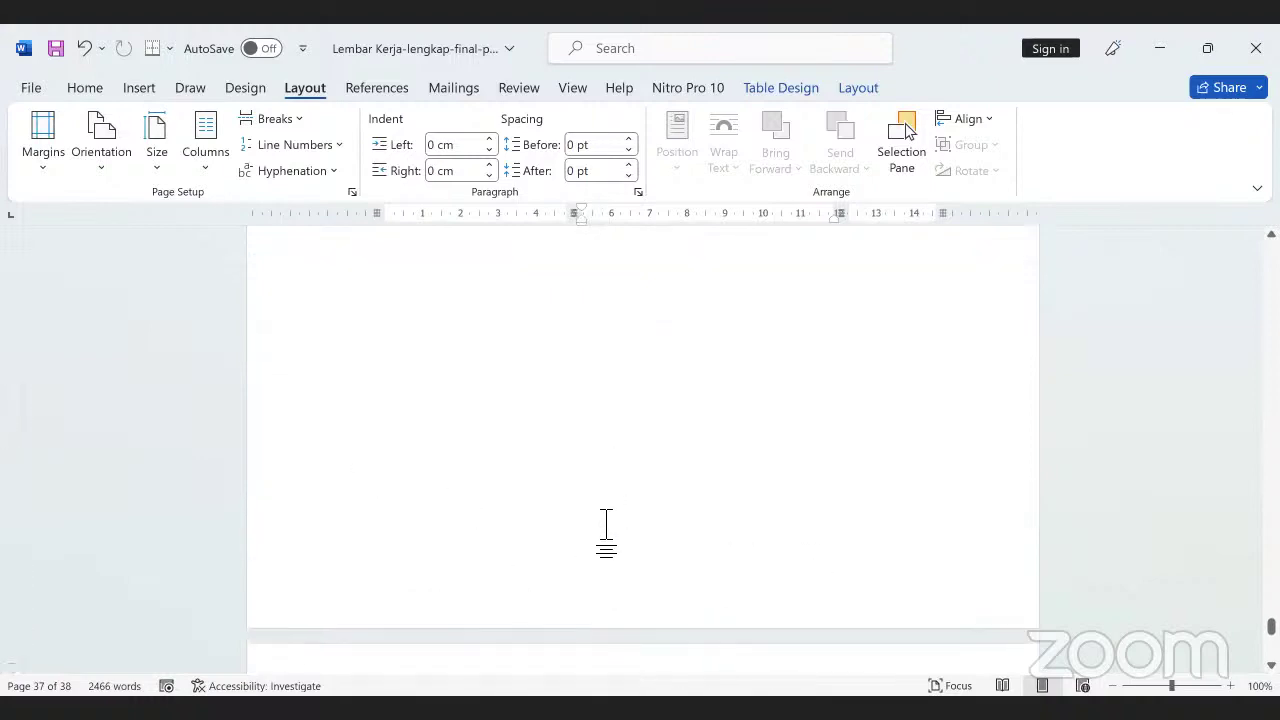
scroll(628, 545, "down", 4)
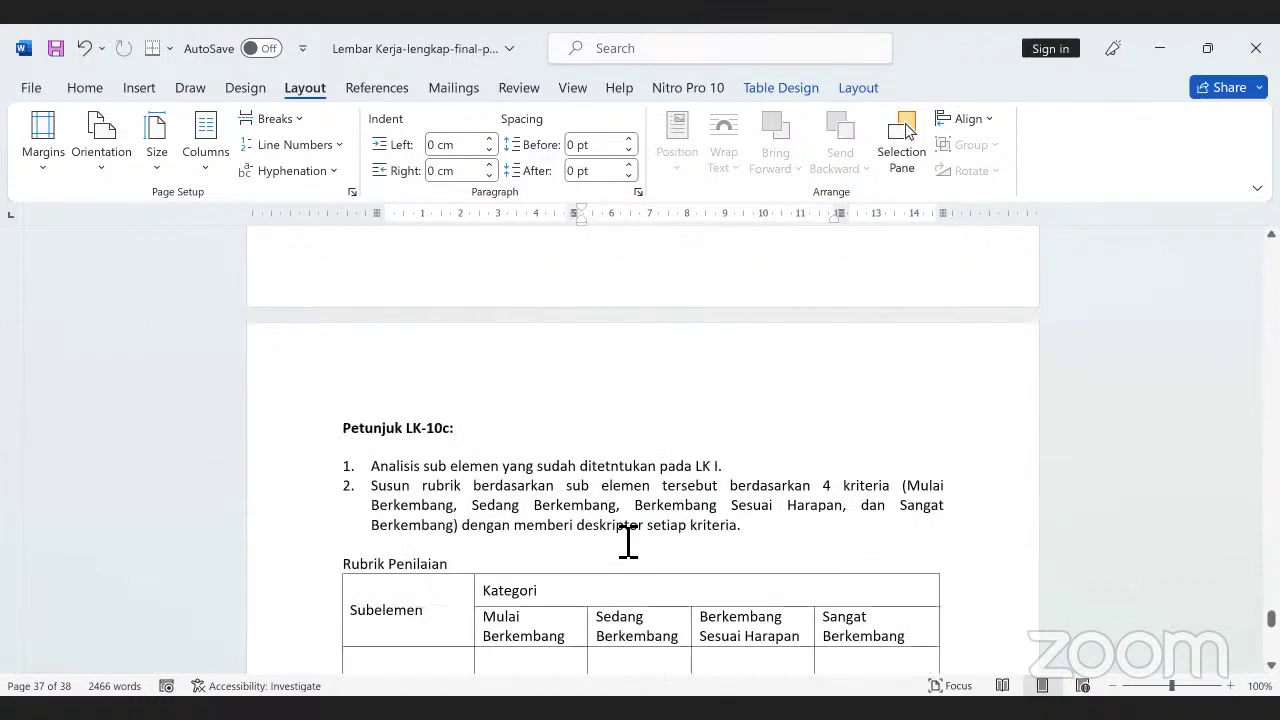
scroll(826, 545, "up", 8)
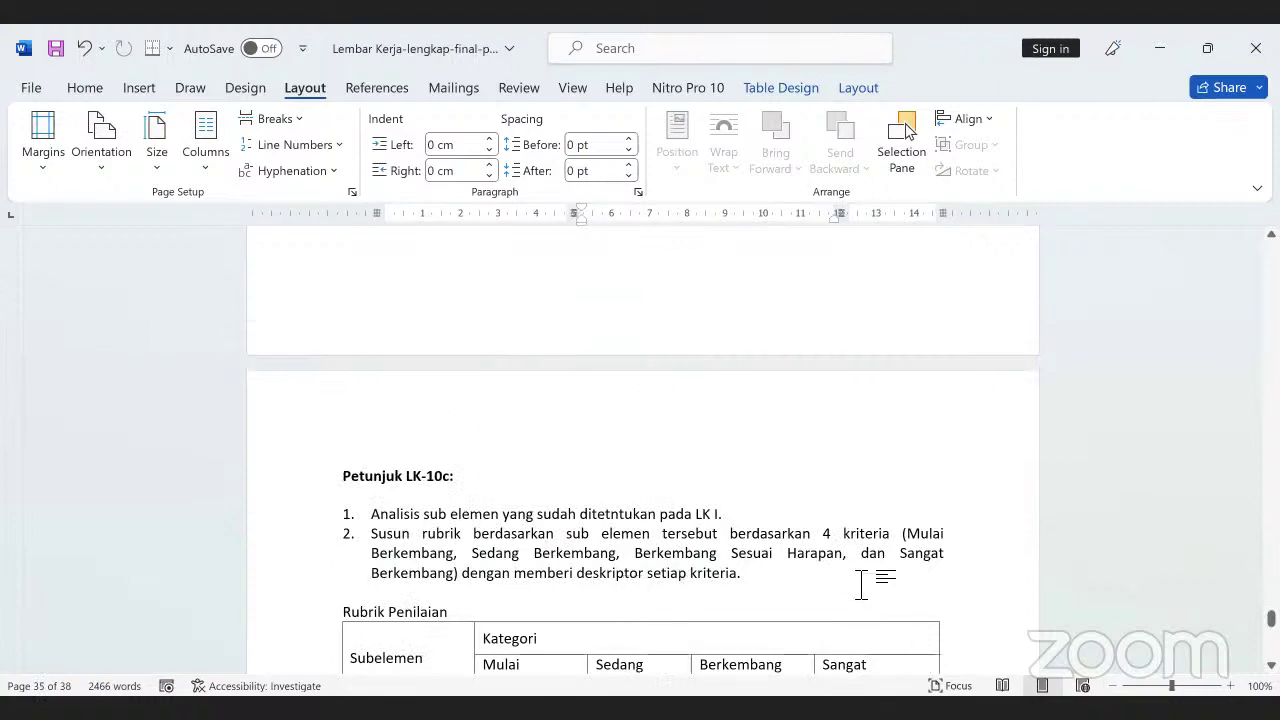
scroll(826, 545, "up", 15)
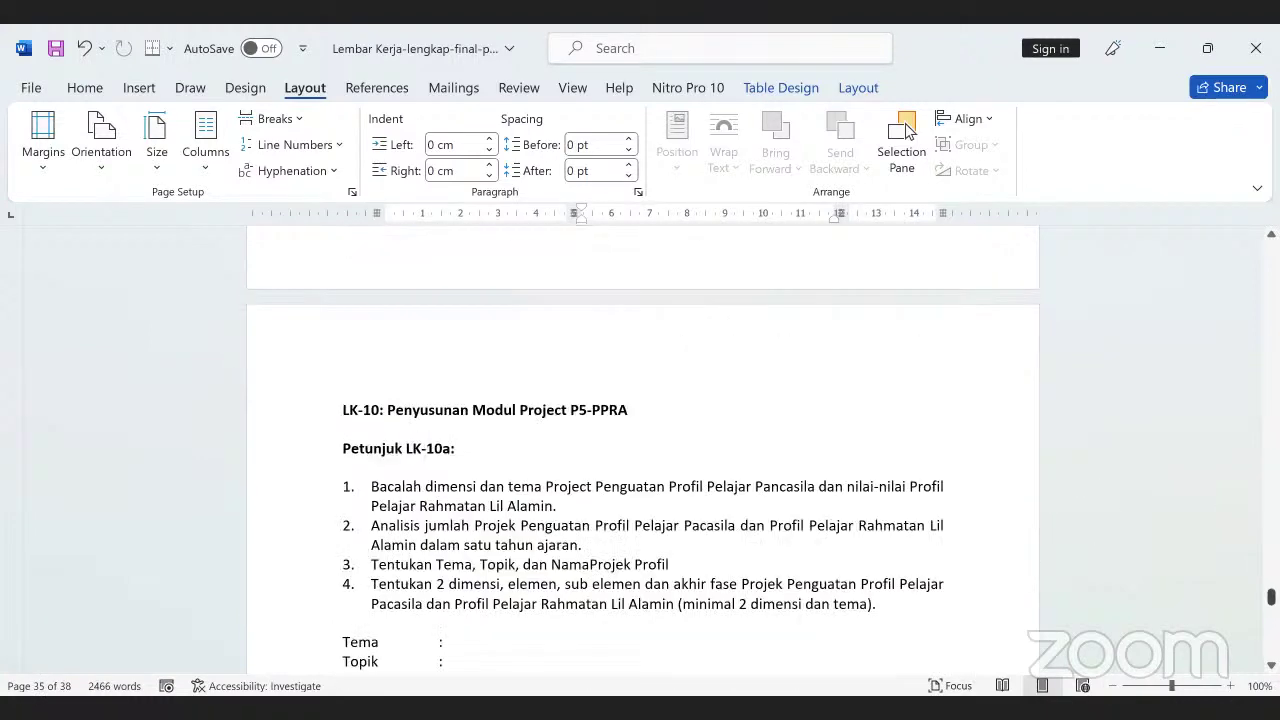
left_click_drag(1271, 597, 1271, 282)
scroll(583, 480, "up", 20)
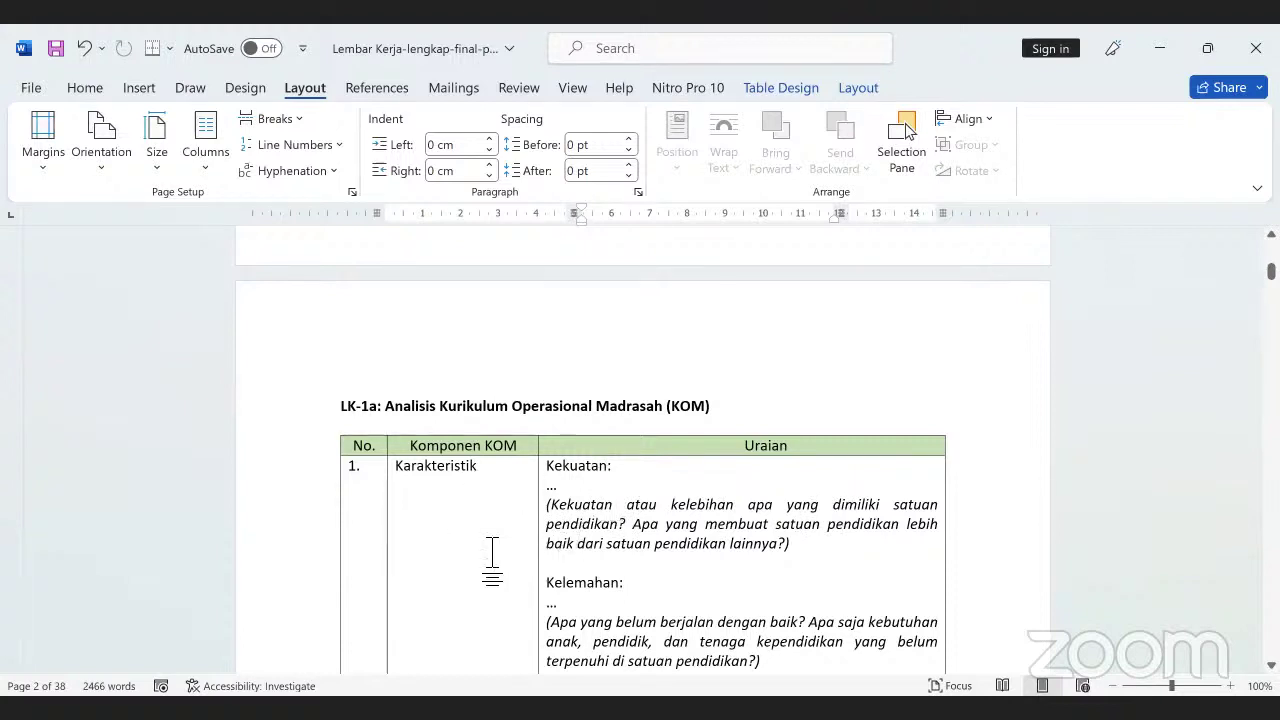
Review the LK-1a table's components, from Karakteristik through Keselarasan to Analisis Kondisi Lingkungan
scroll(491, 549, "down", 5)
scroll(486, 562, "down", 2)
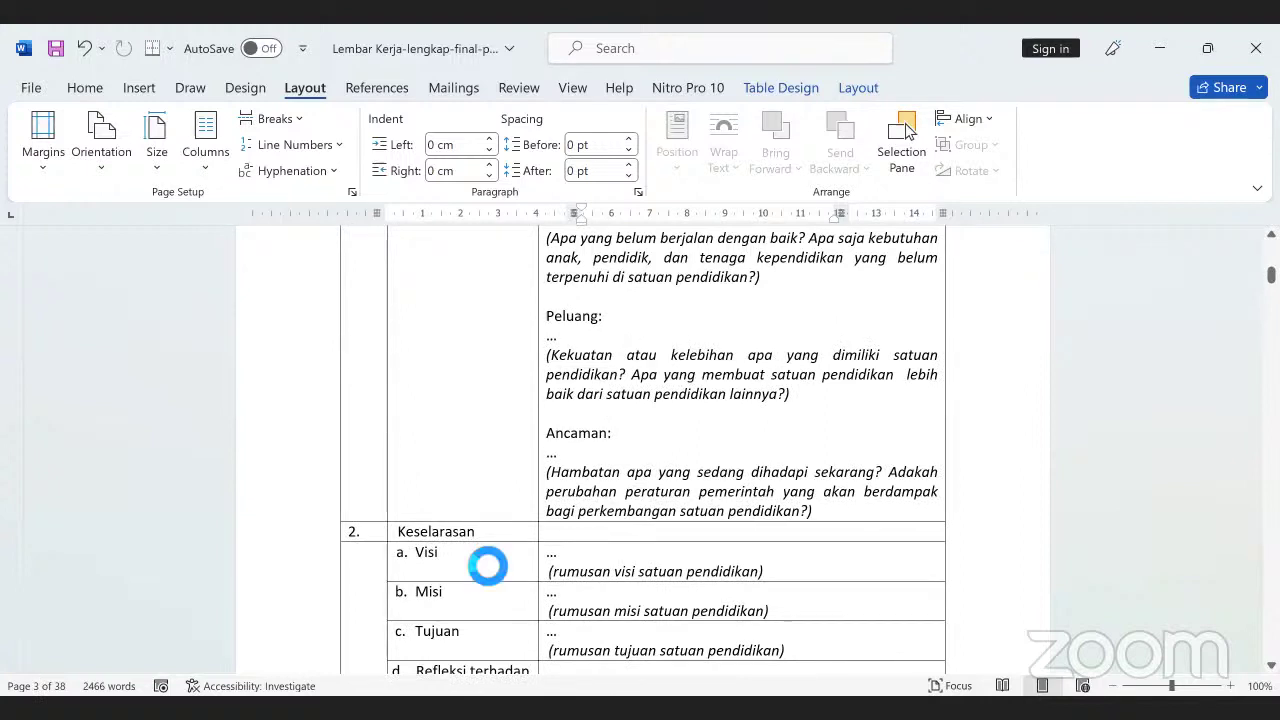
scroll(482, 563, "down", 1)
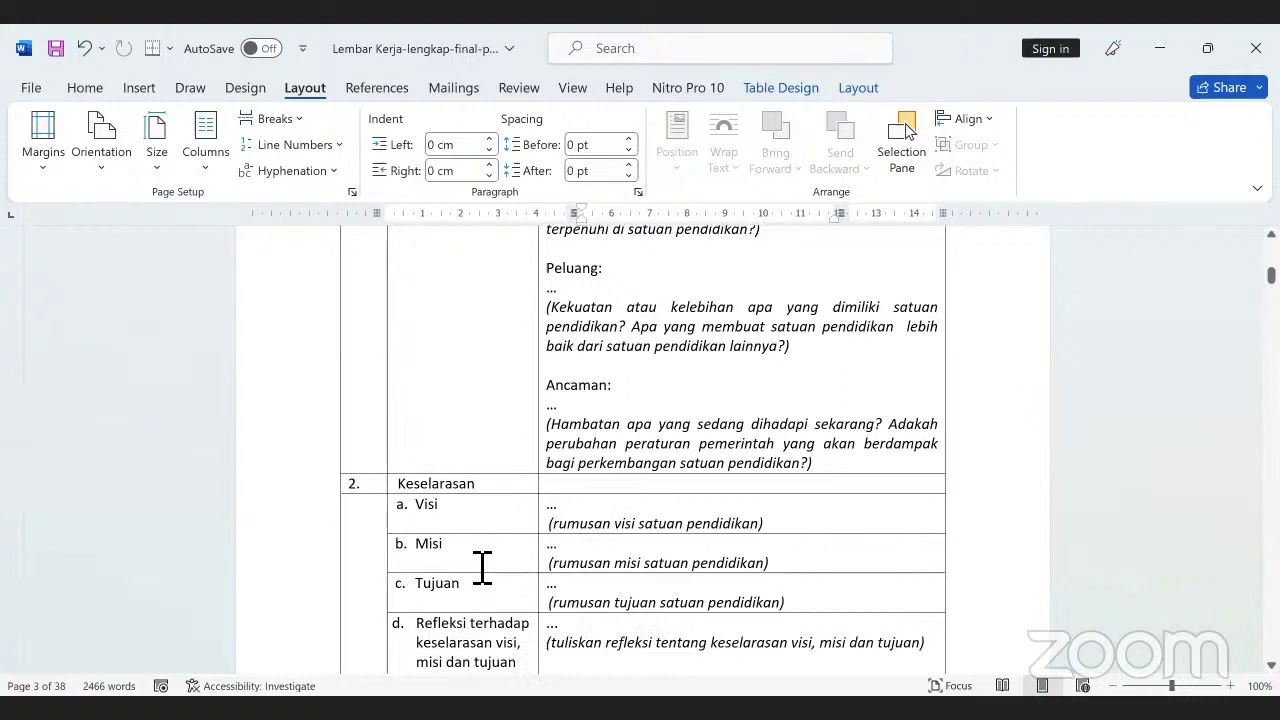
scroll(482, 563, "down", 3)
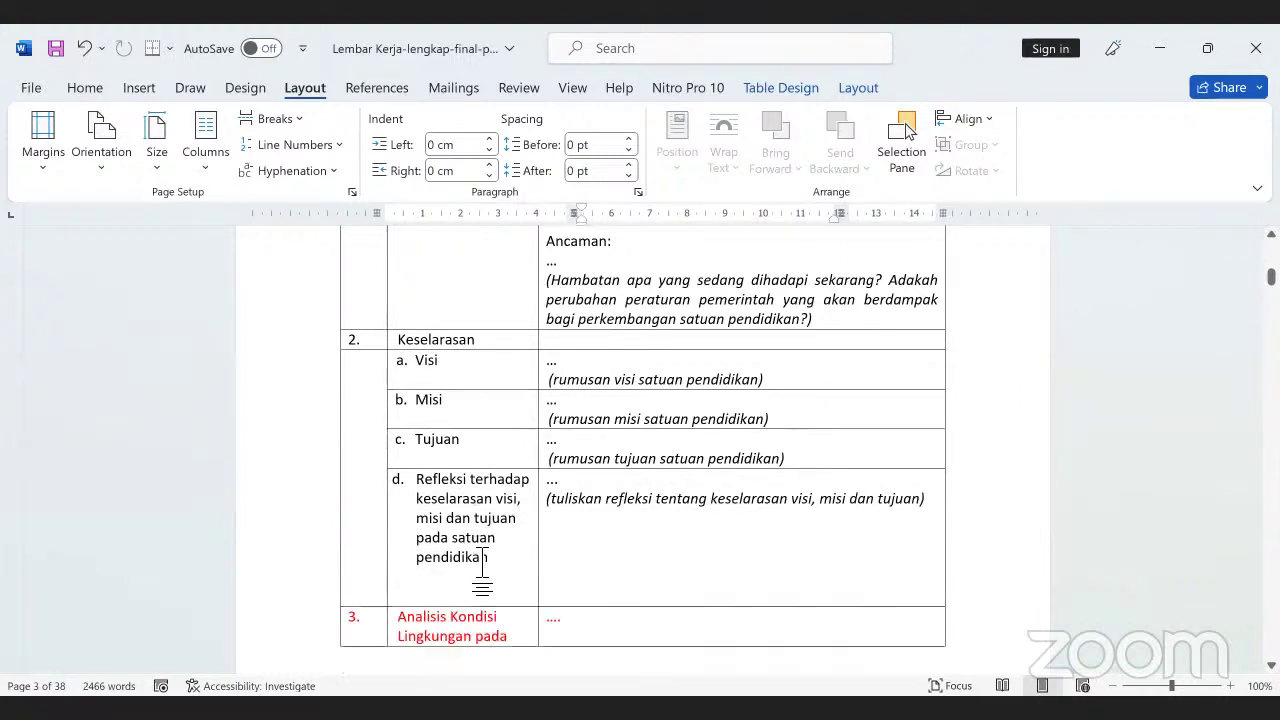
scroll(482, 563, "down", 10)
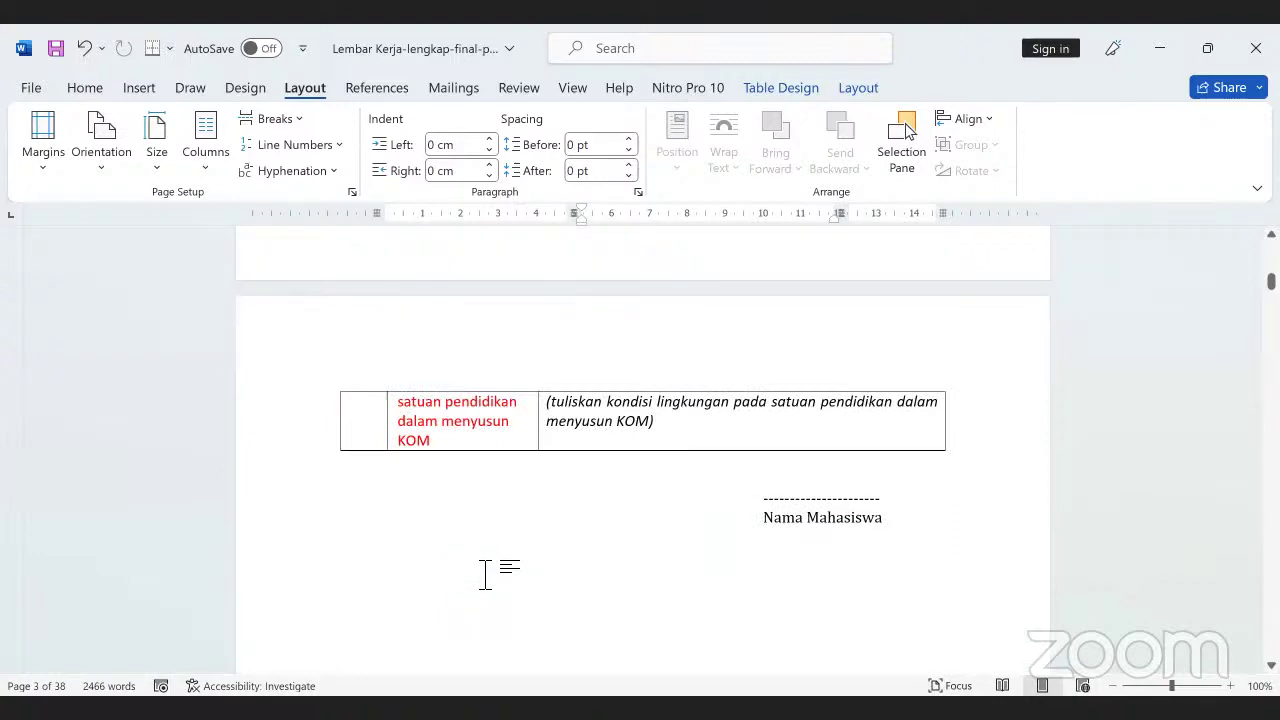
scroll(574, 483, "up", 10)
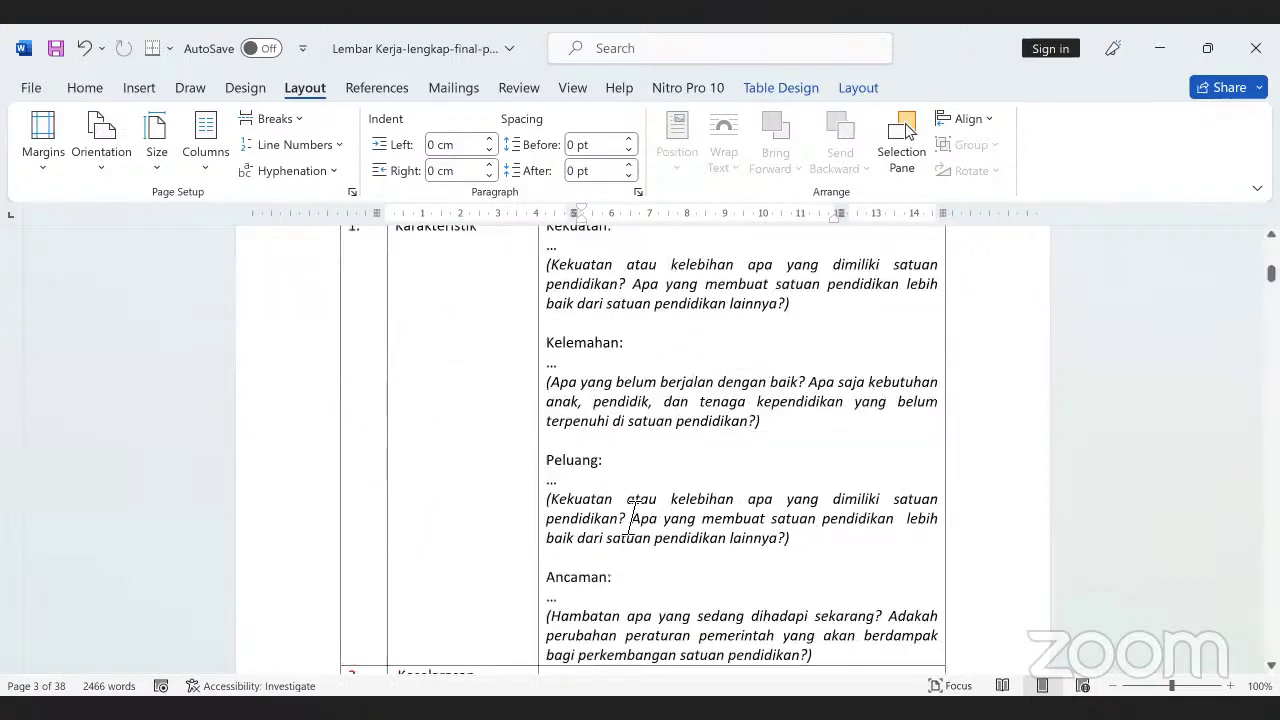
scroll(522, 462, "up", 5)
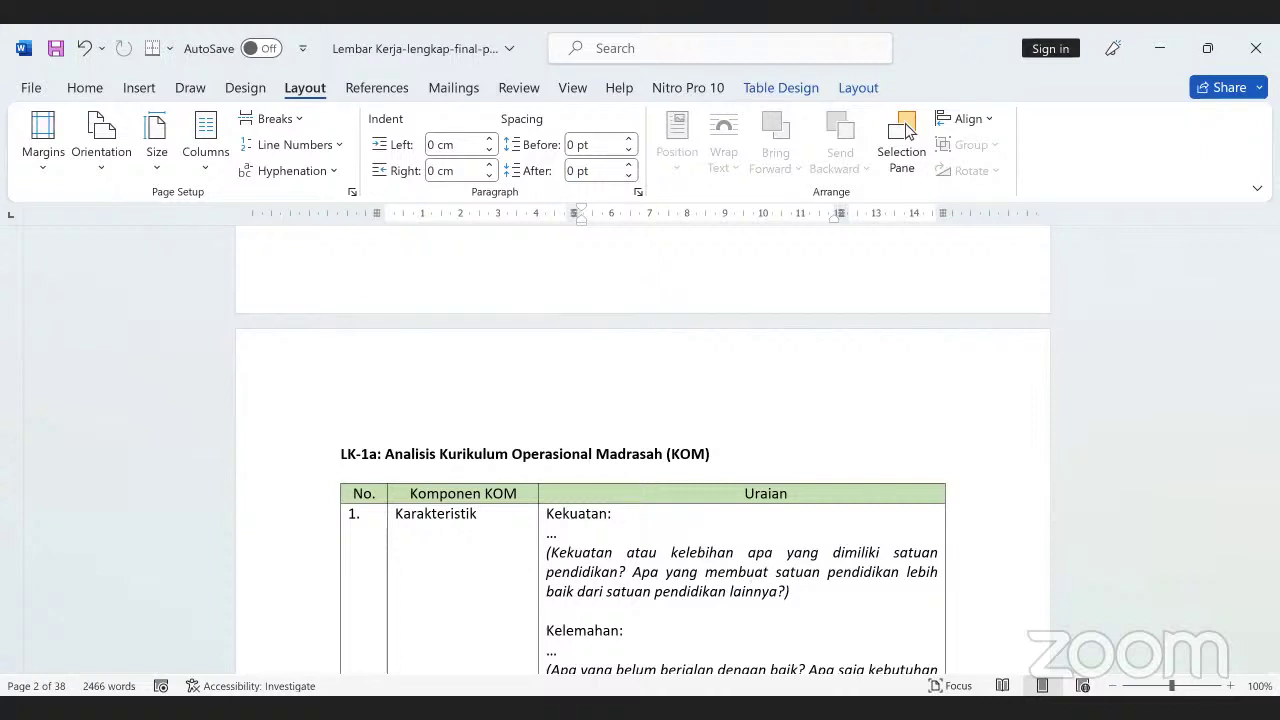
Add a line reading "ANSWOT ; ANALISIS STRONG WEKNEST, OPORTUNITY" between the LK-1a heading and its table
left_click(451, 505)
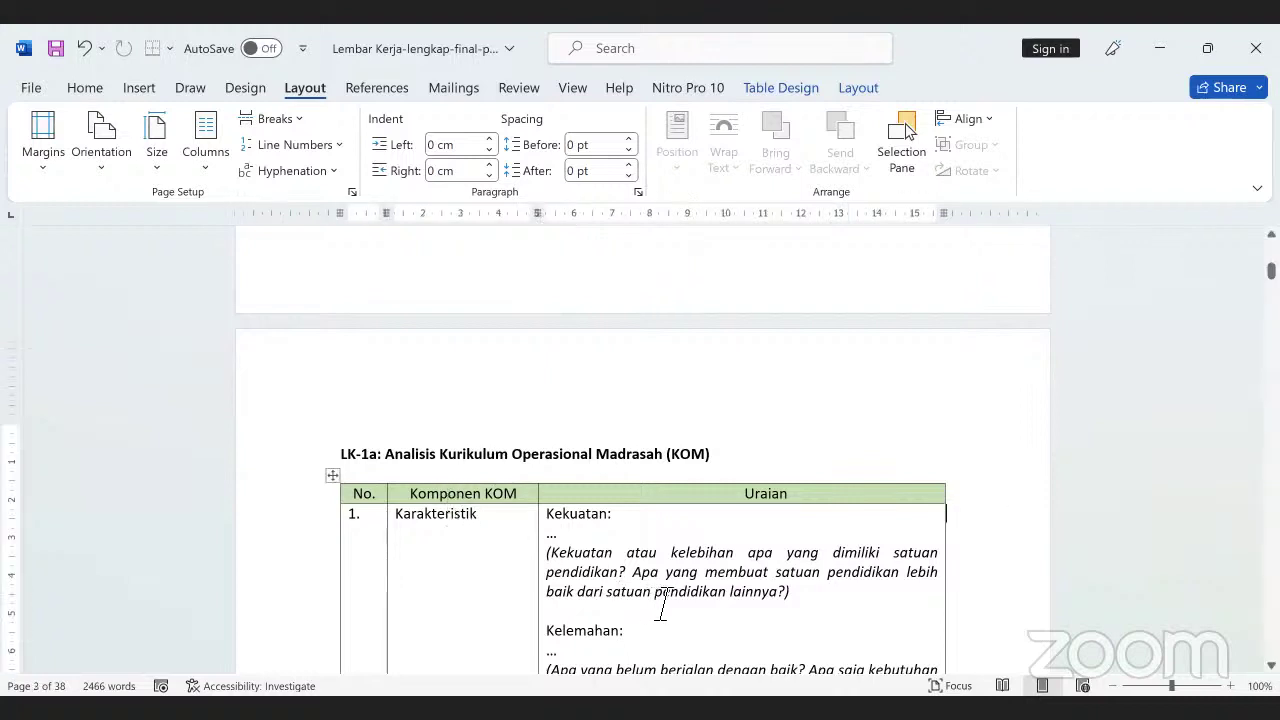
left_click(777, 462)
key("Return")
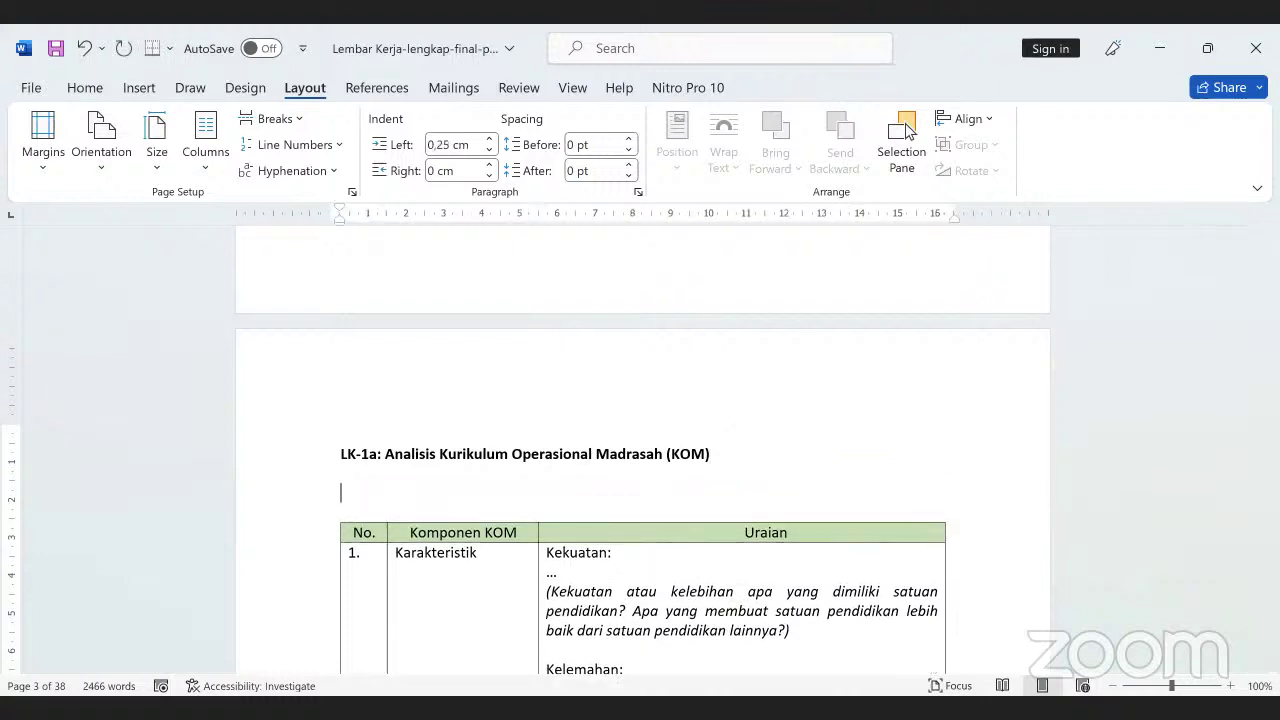
type("ANSWOT")
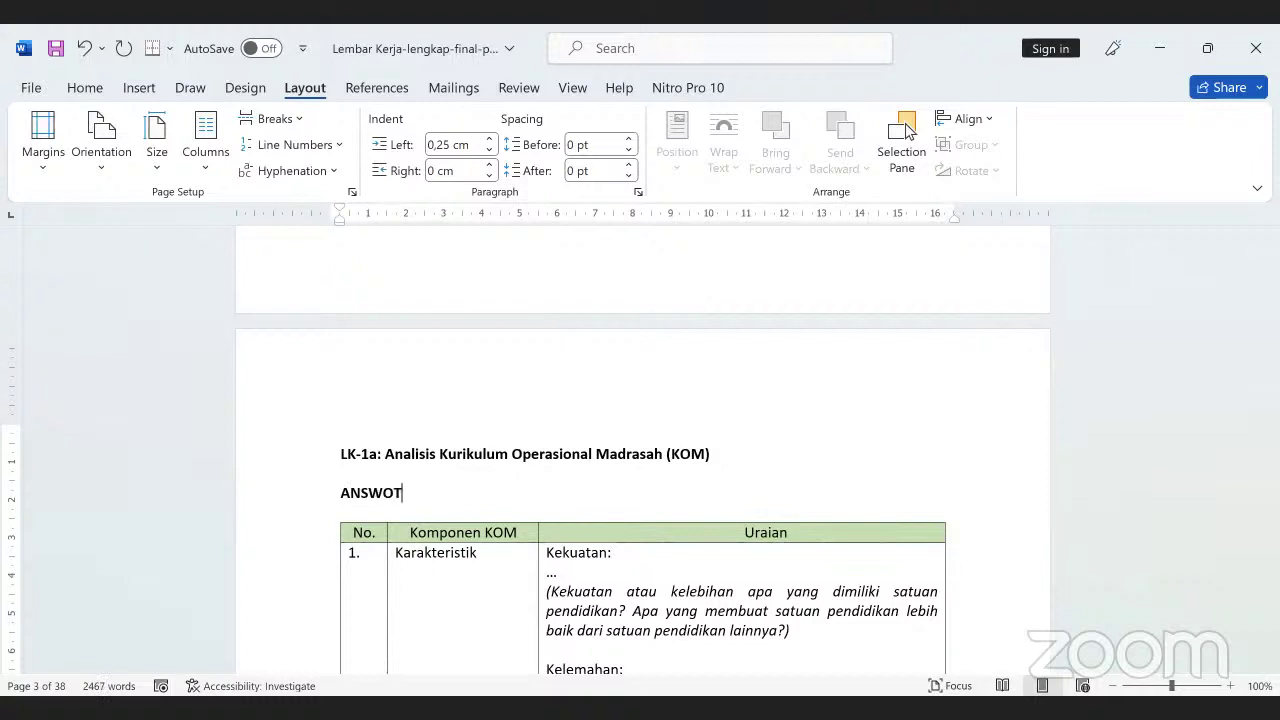
type(" ; ANALISIS")
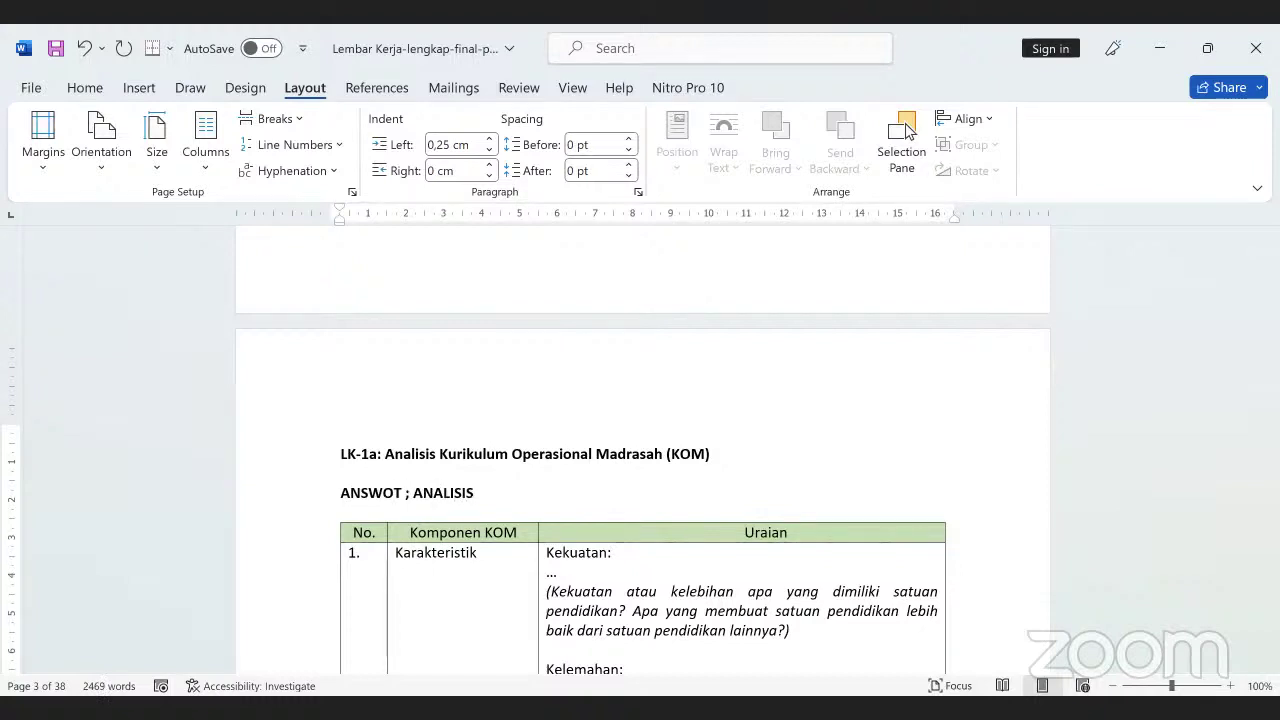
type(" STR")
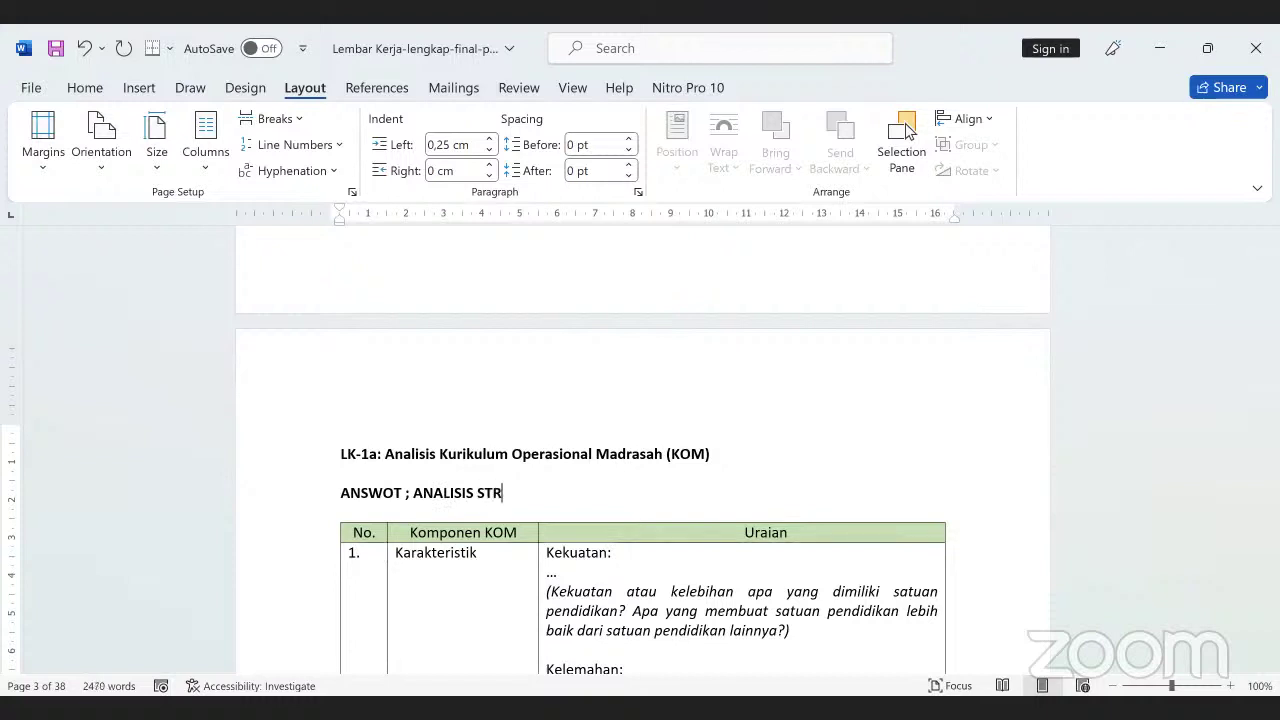
type("ONG WEKNEST")
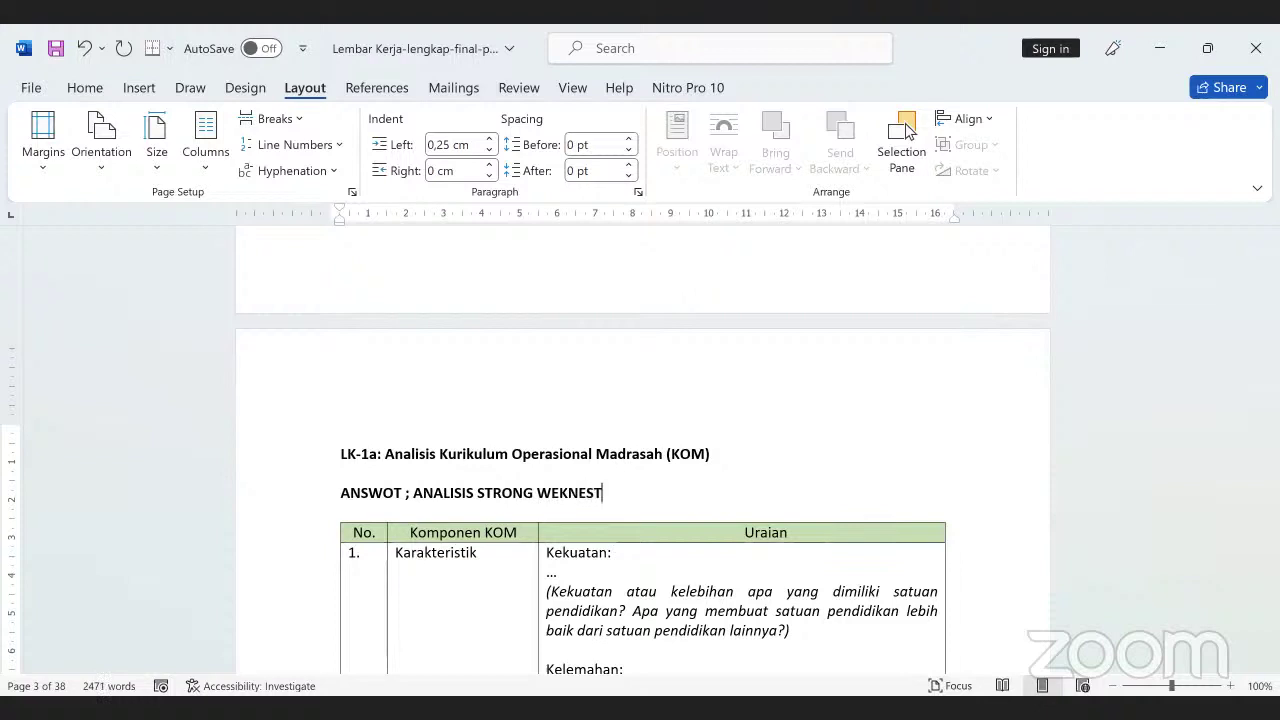
type(", OPORTUNITY")
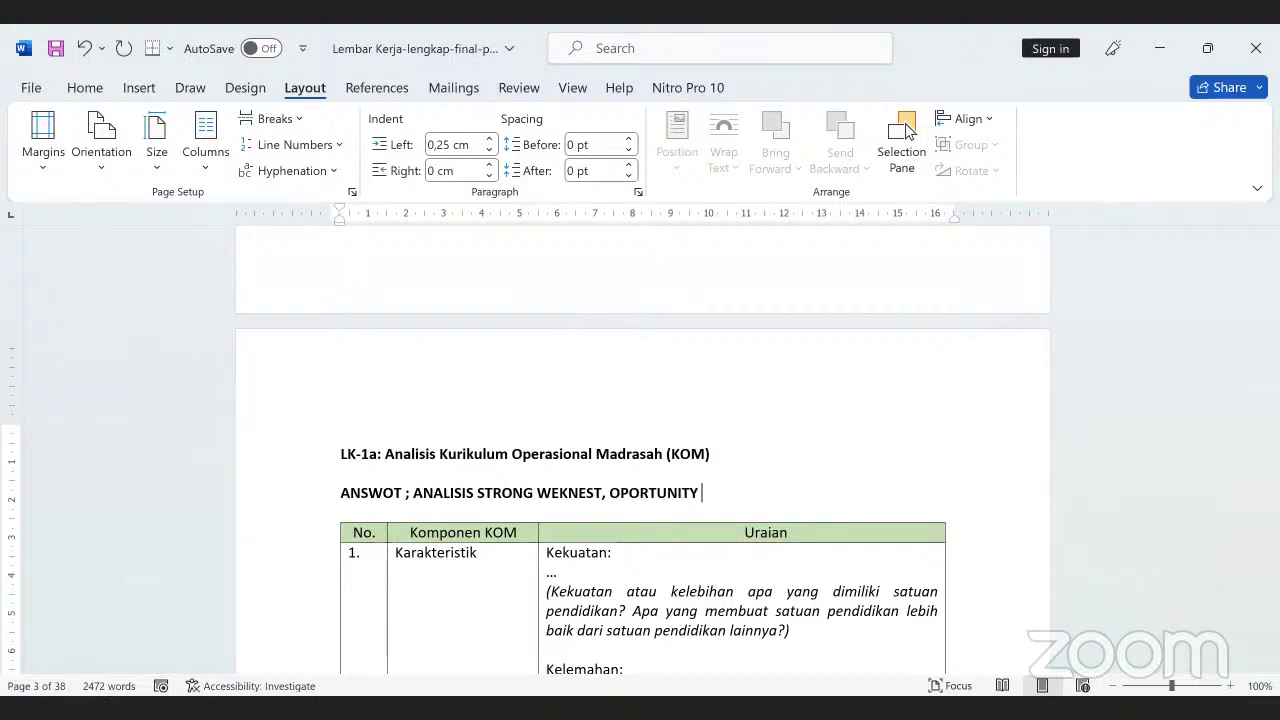
Complete the ANSWOT line with "& TREATMENT" and add an empty line below it
type("*")
key("BackSpace")
type("& TEAR")
key("BackSpace")
key("BackSpace")
key("BackSpace")
type("RAET")
key("BackSpace")
key("BackSpace")
key("BackSpace")
type("EATMENT")
key("Return")
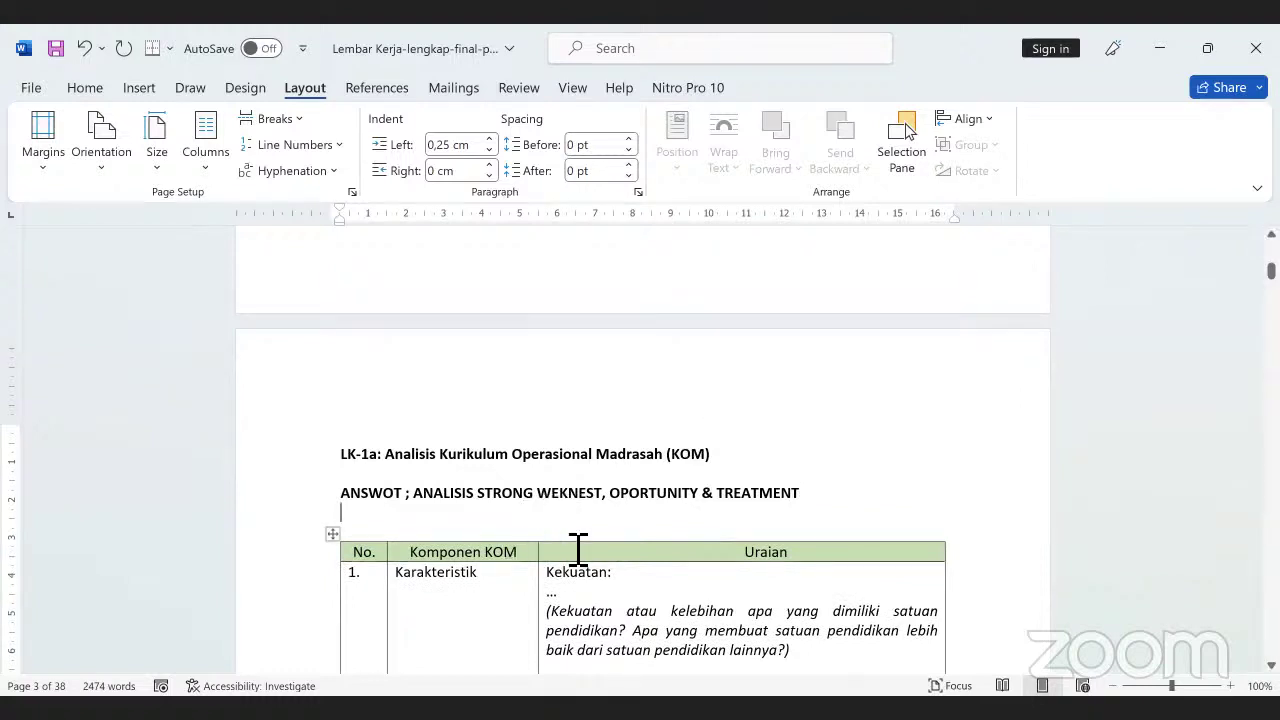
Replace the guidance text under Kekuatan with "Kualifikasi Tenaga pendidik di Sekolah kami sudah sesuai dengan"
scroll(648, 640, "down", 1)
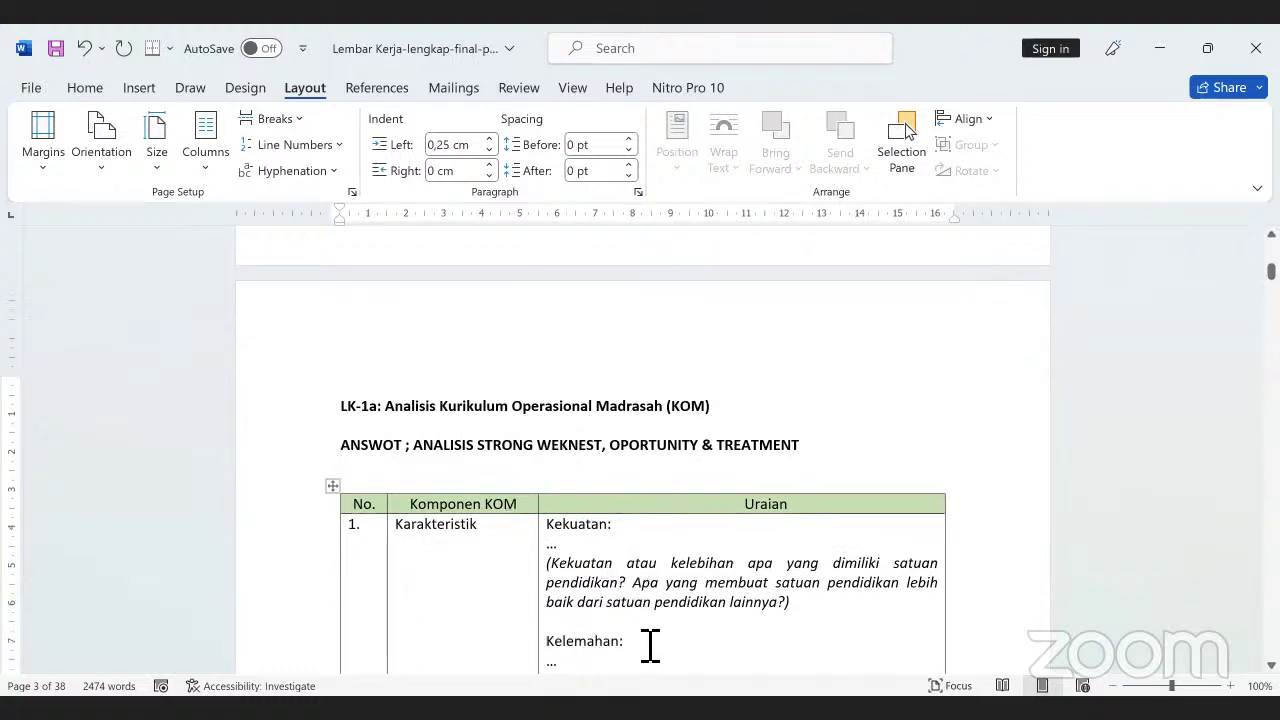
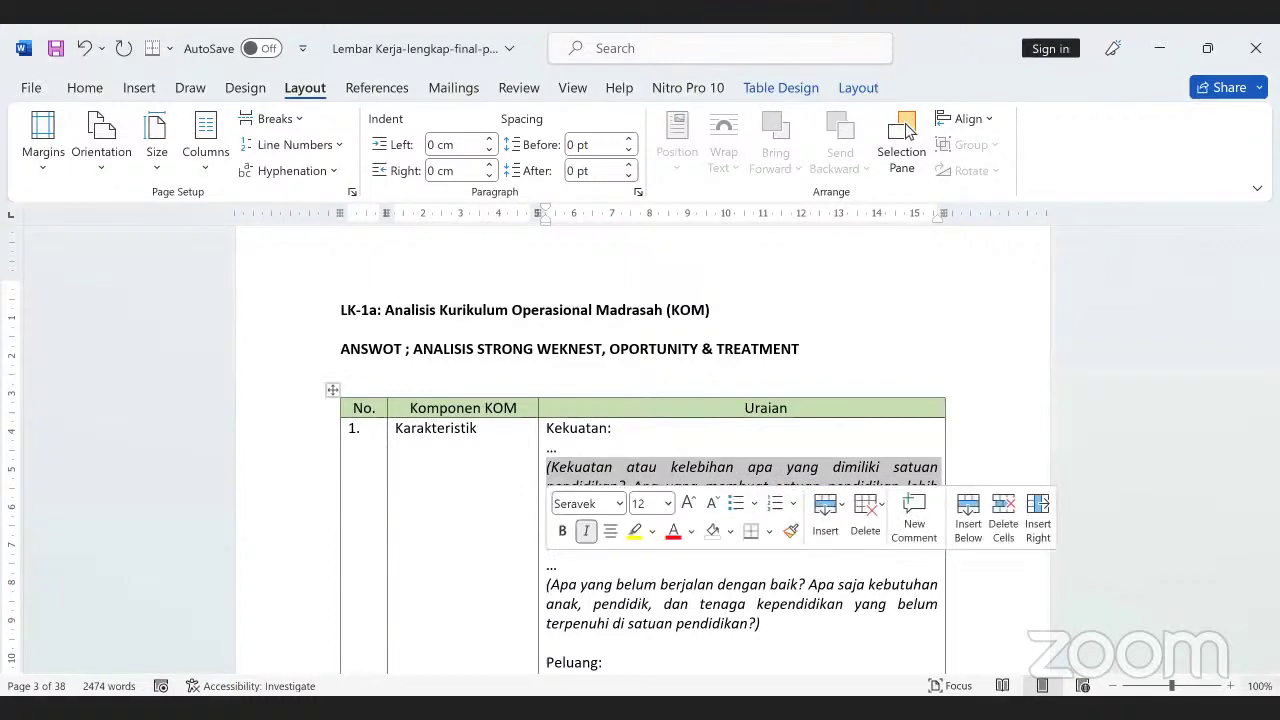
type("kU")
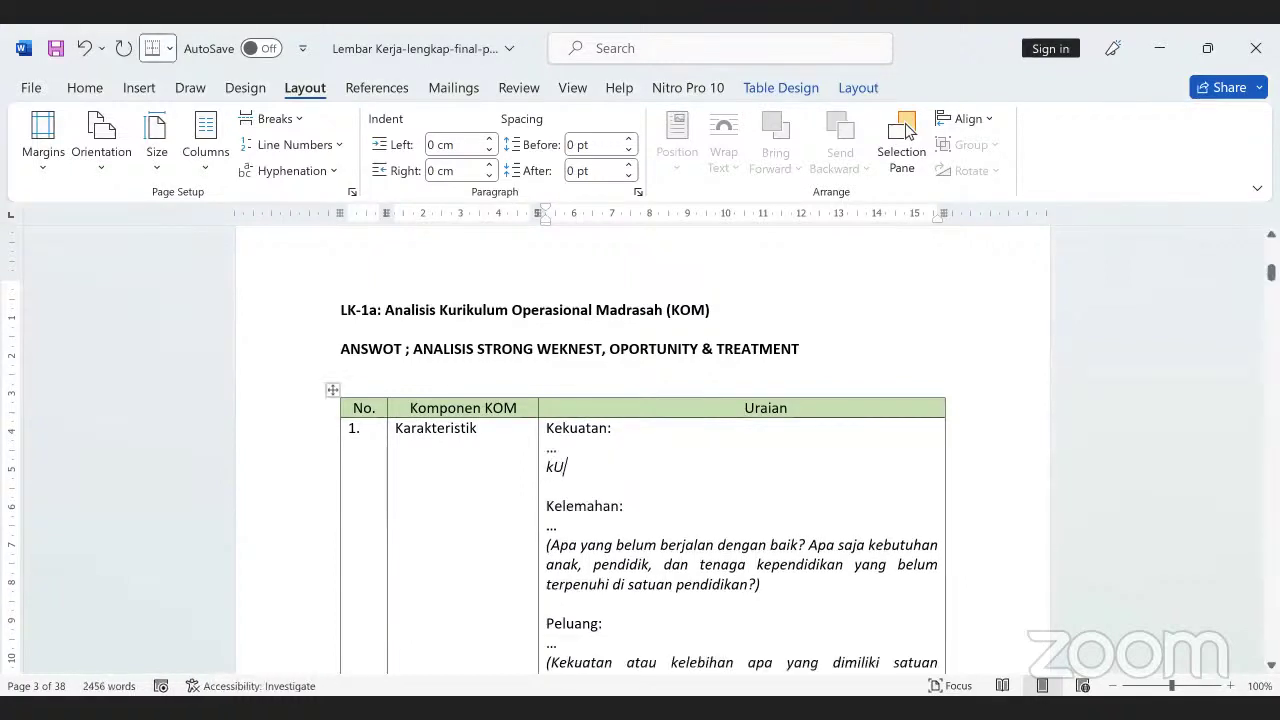
type("ALIFIKASI Tenaga")
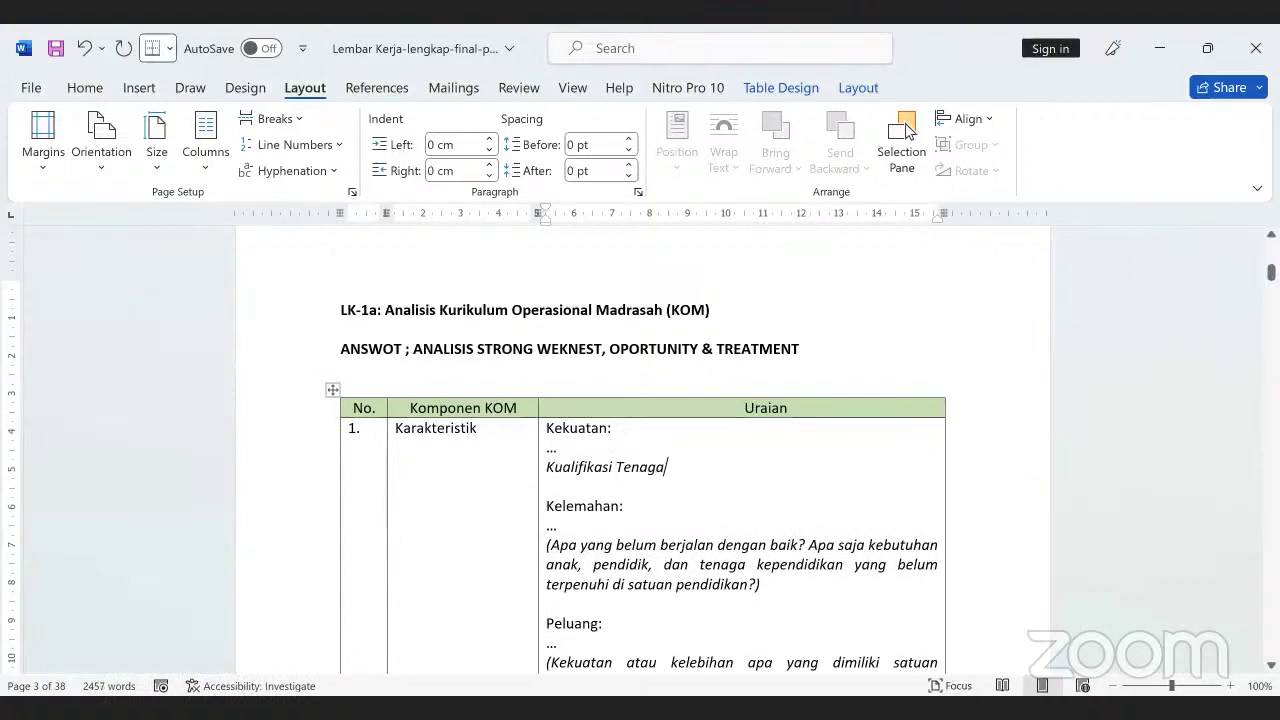
type(" pendidik di Sekolah")
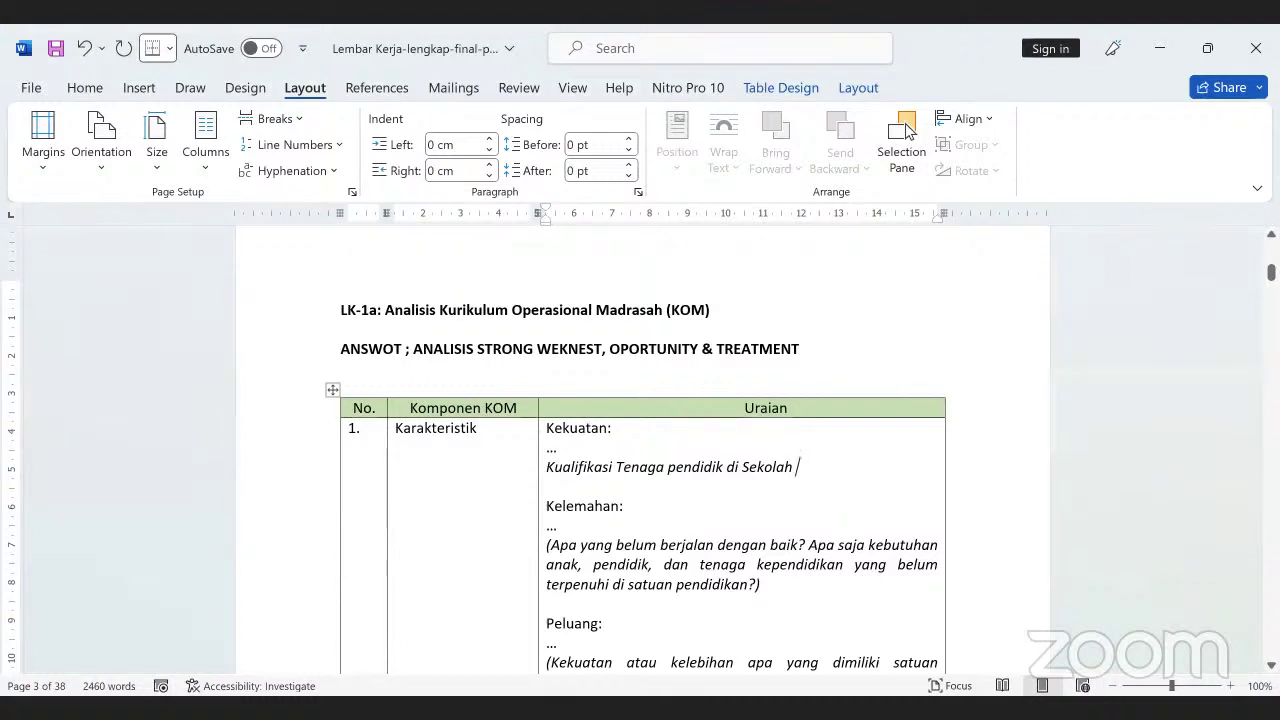
type("kami sudah sesua")
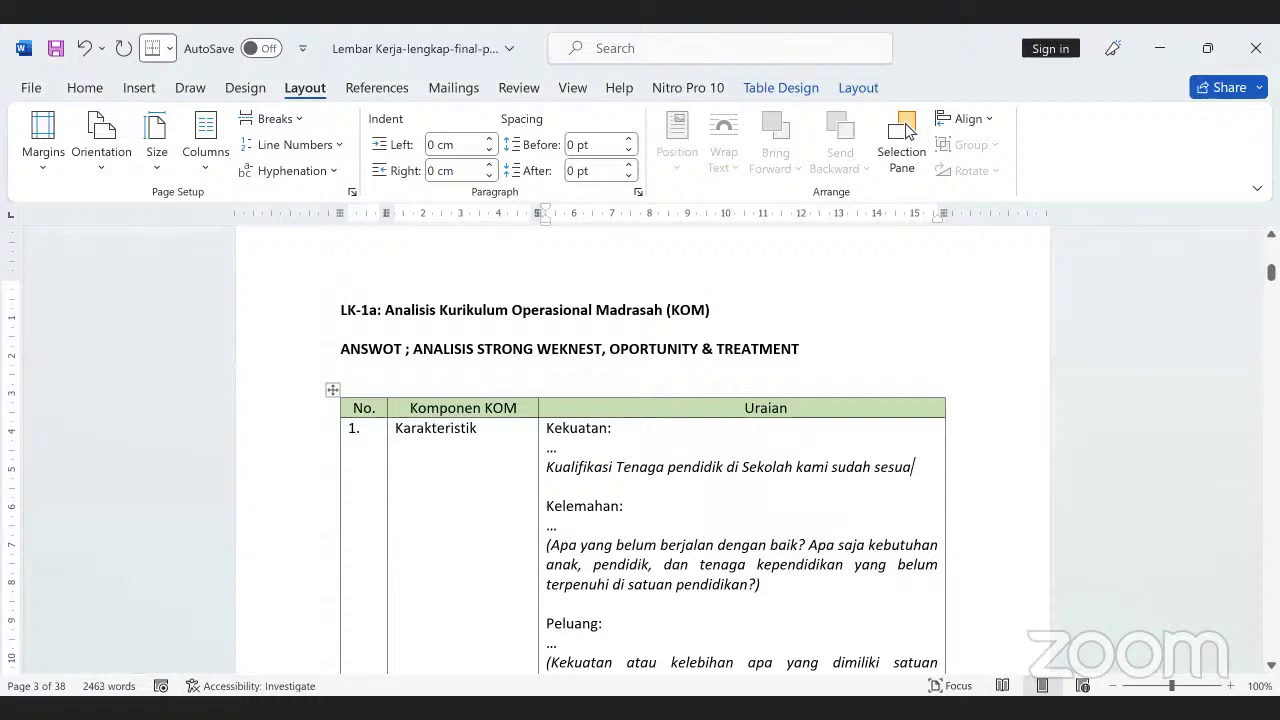
type("i dengan ")
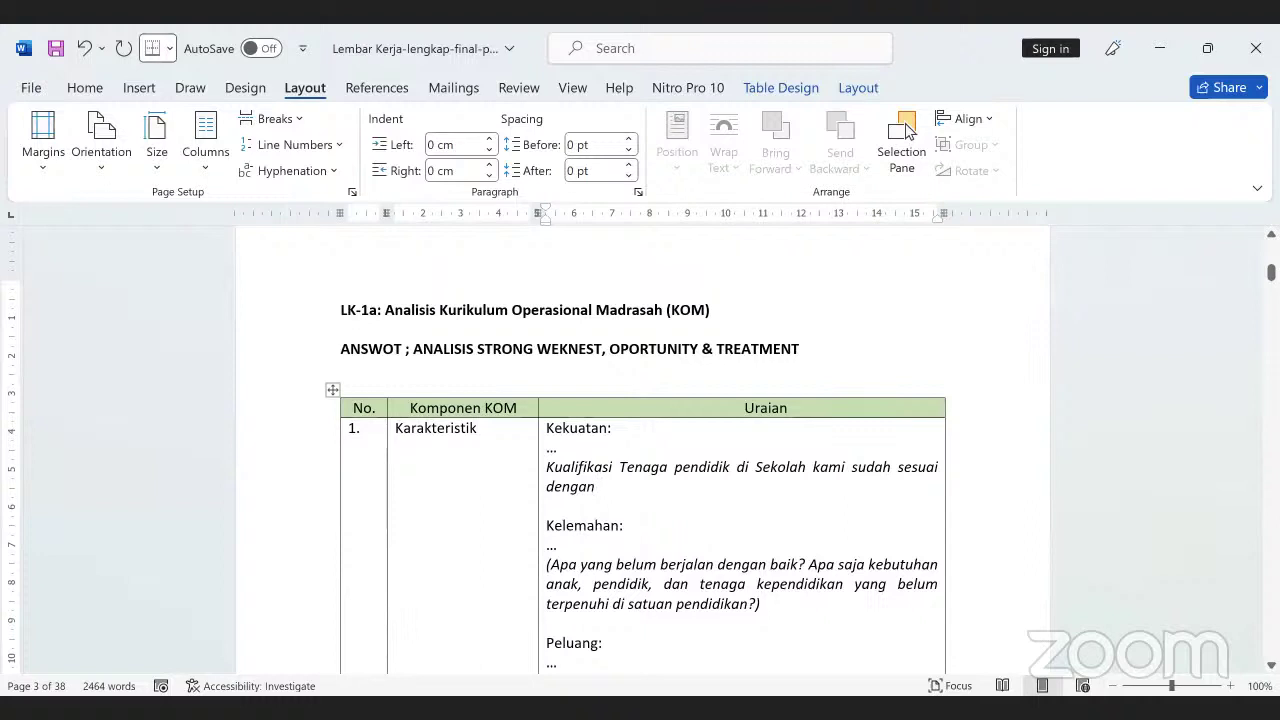
Continue the Kekuatan entry with 'Undang” tentang Guru dan dosen, bahkan sudah ada 3 orang guru yang menempuh S2'
type("UUD")
key("BackSpace")
key("BackSpace")
key("BackSpace")
type("ndang\" tentang Guru dan ")
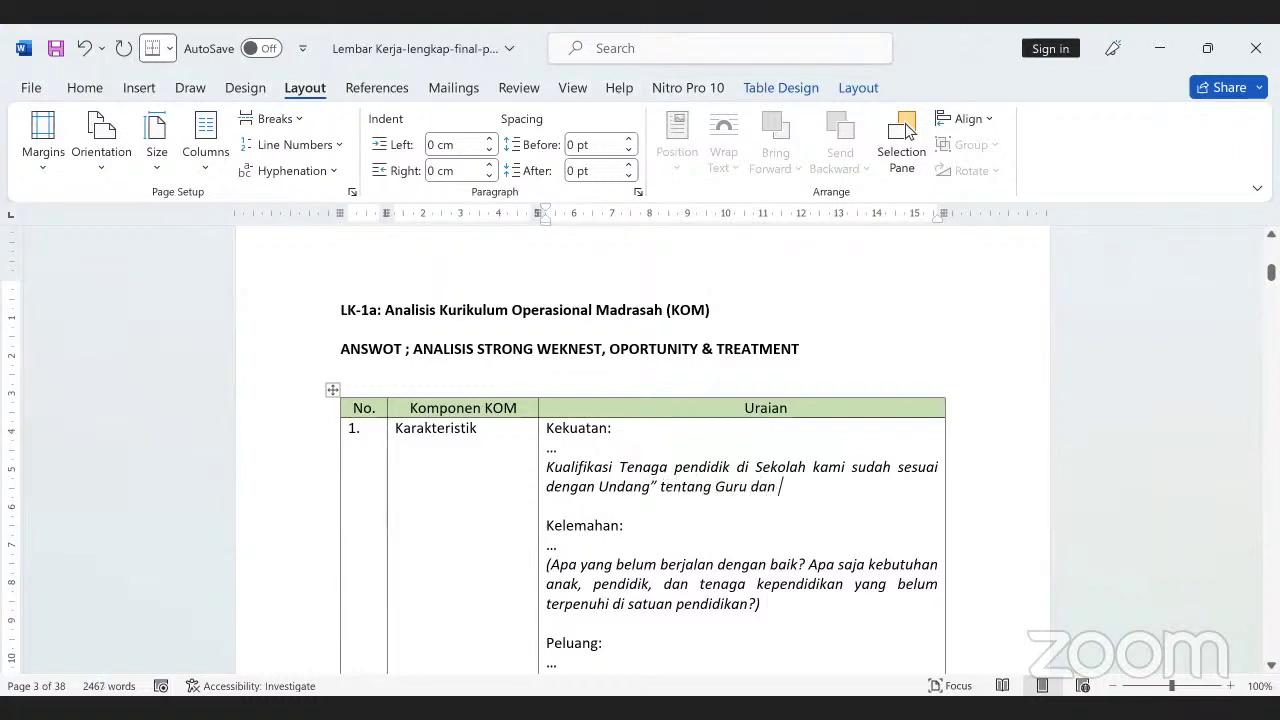
type("dosen, bahkan sudah ada 3 orang")
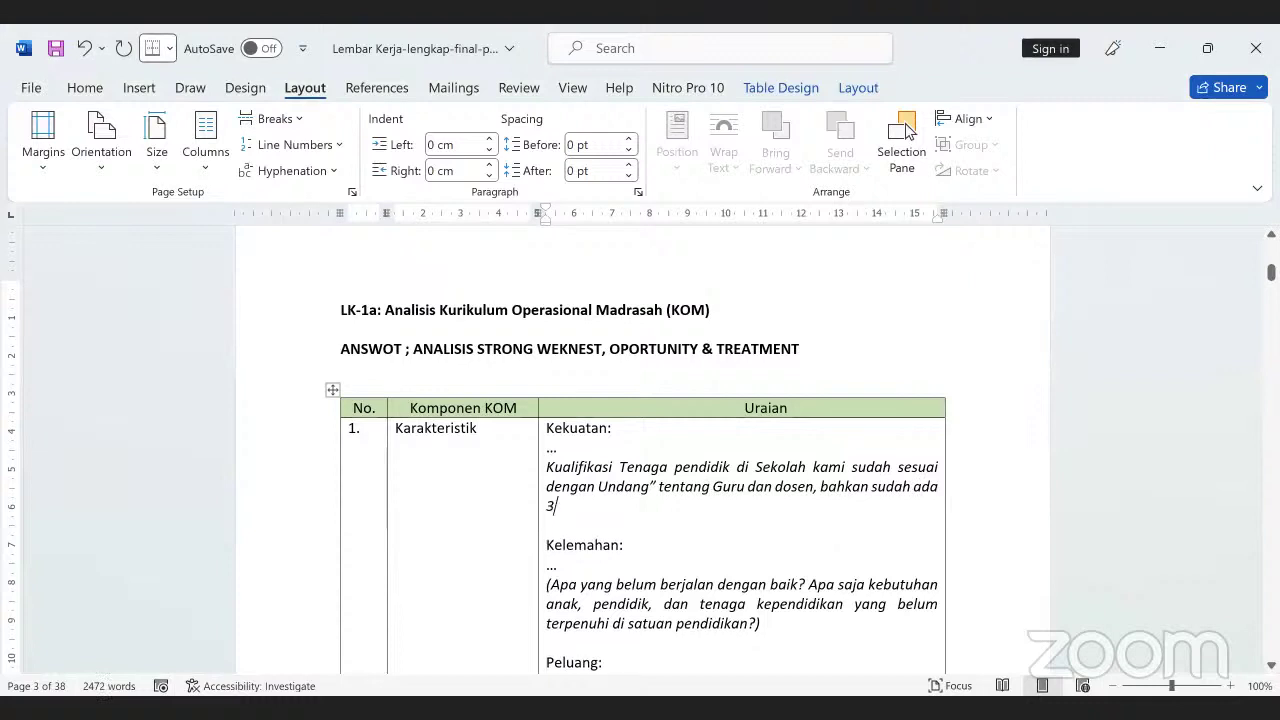
type(" guru yang menempuh S2")
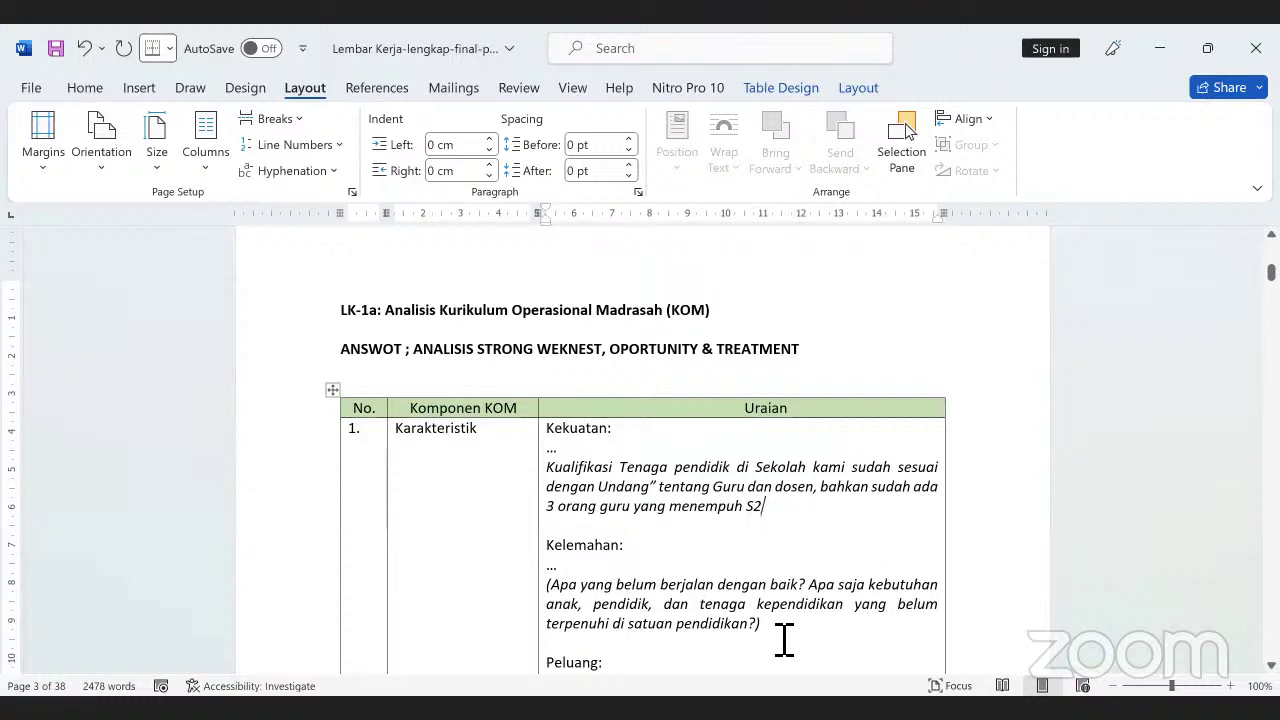
Replace the guidance text under Kelemahan with "Dari faktor usia yang mendekati, kebanyakan guru di sekolah tidak menguasai IT"
left_click_drag(762, 623, 549, 586)
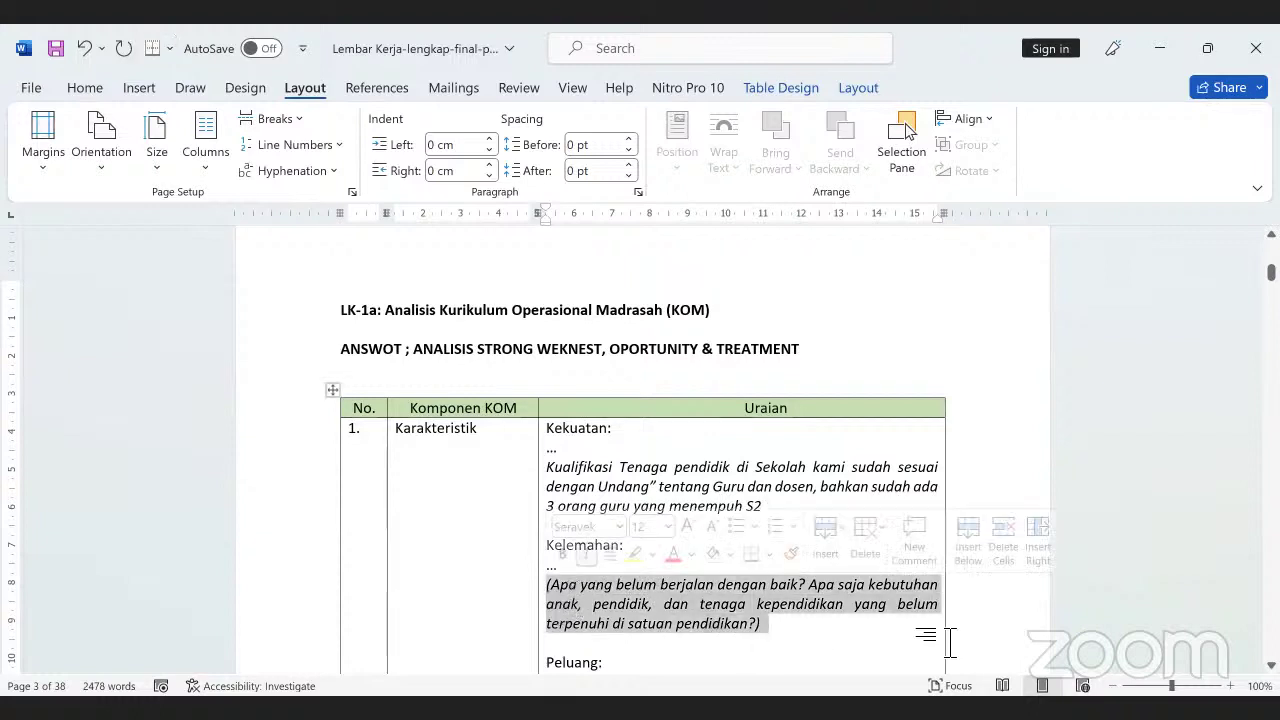
type("Dari faktor usia ya")
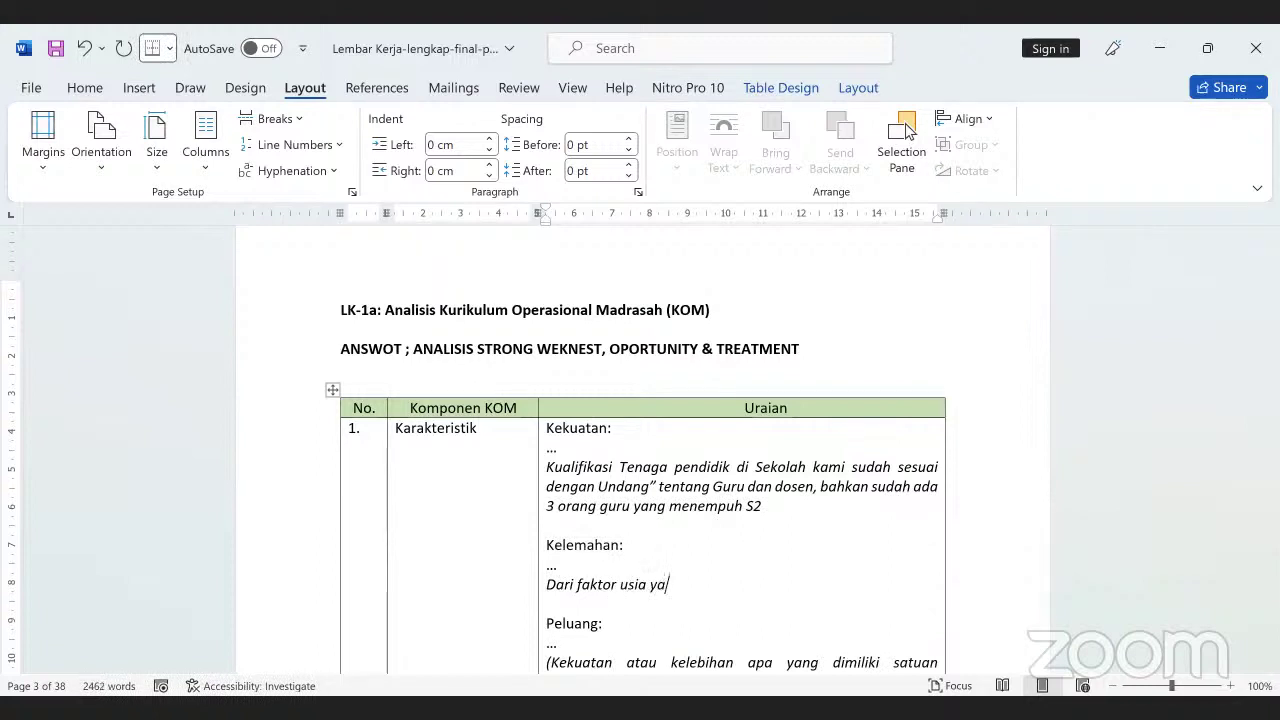
type("ng mendekati, keb")
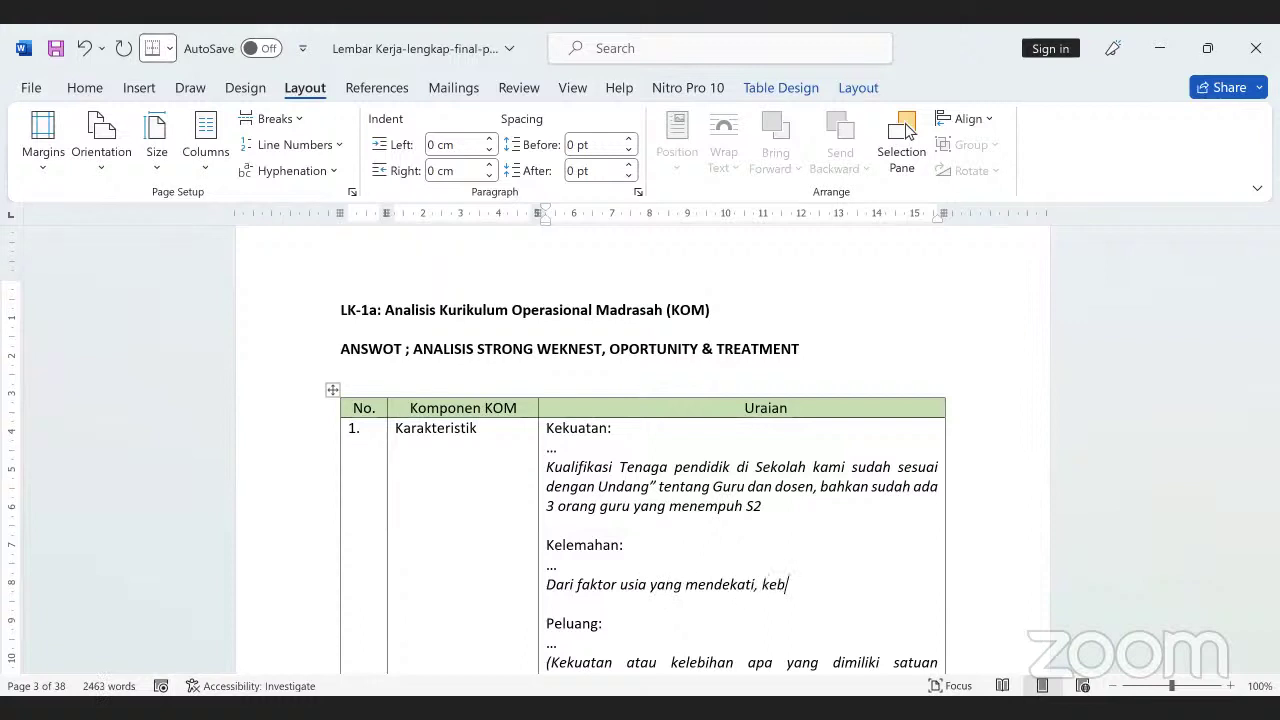
type("anyakan ")
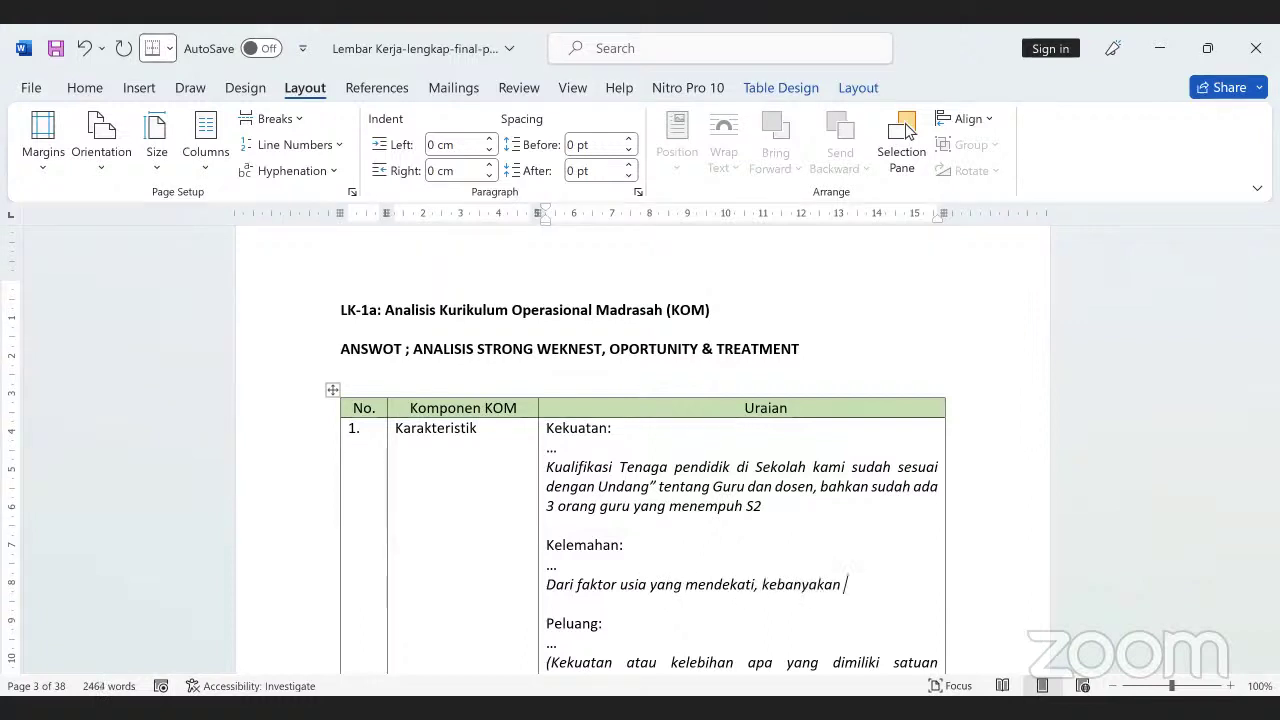
type("guru di sej")
key("BackSpace")
type("kolah ")
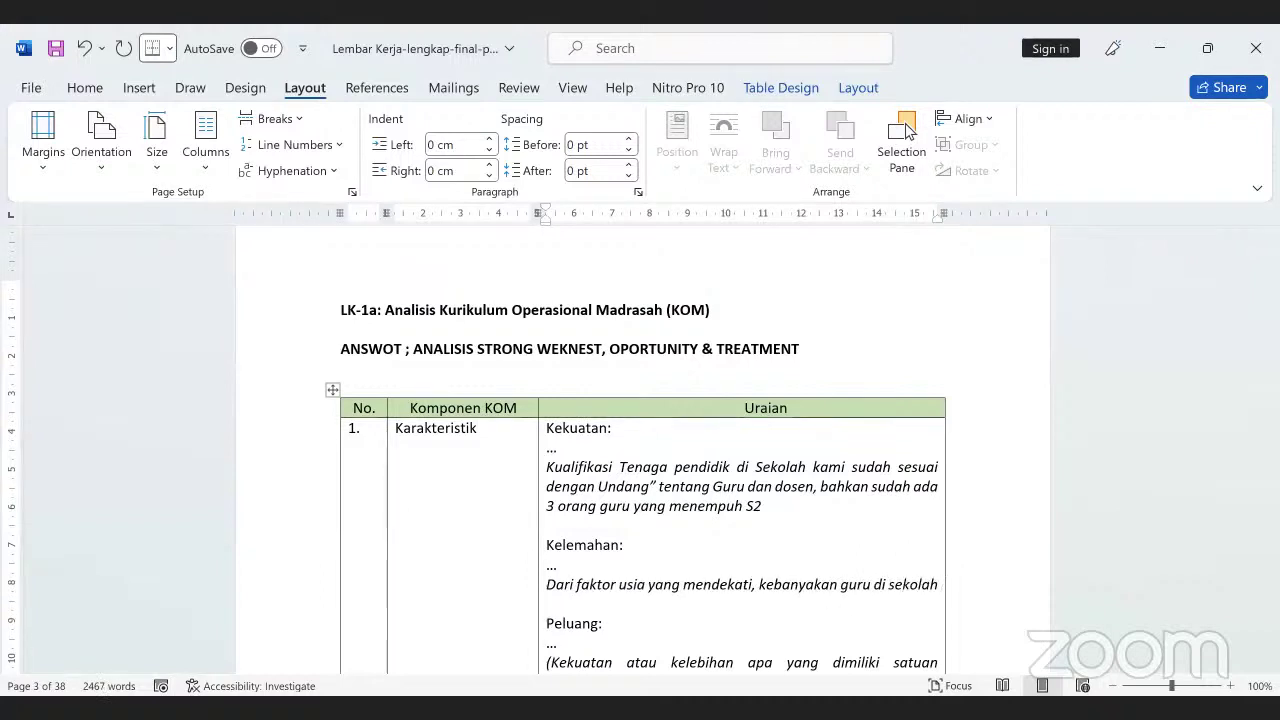
type("tidak ")
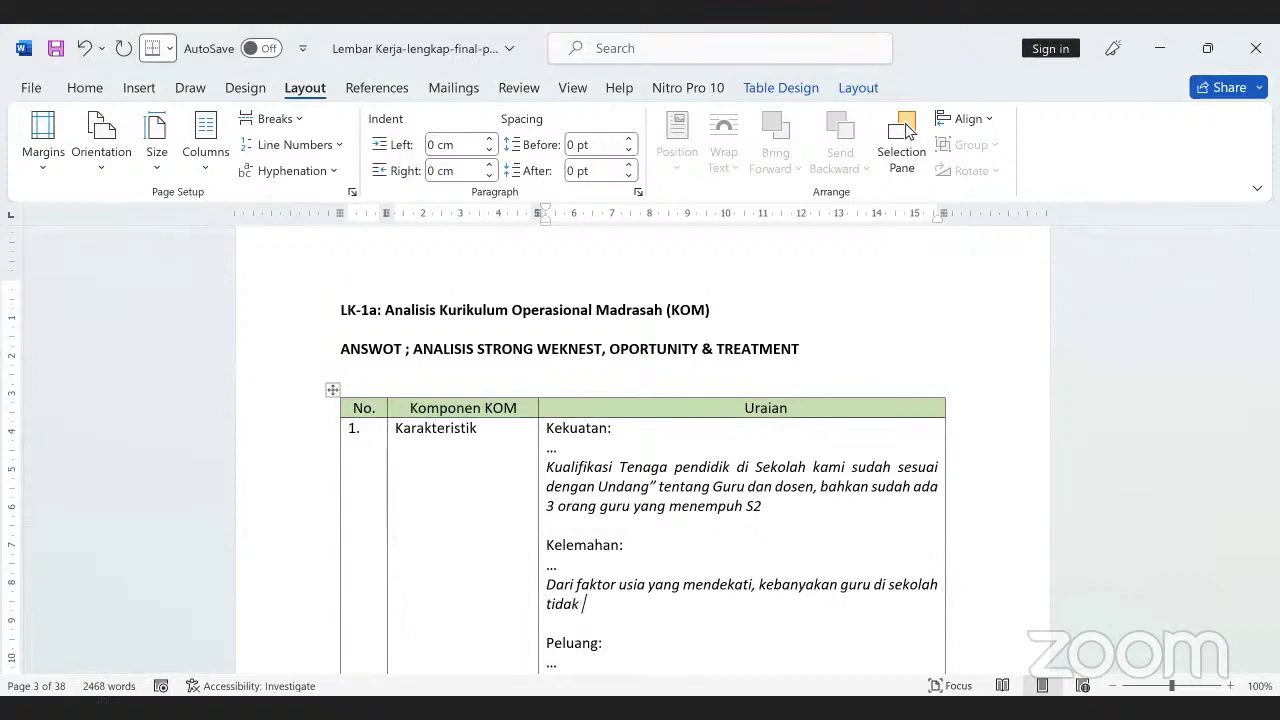
type("menguasai ")
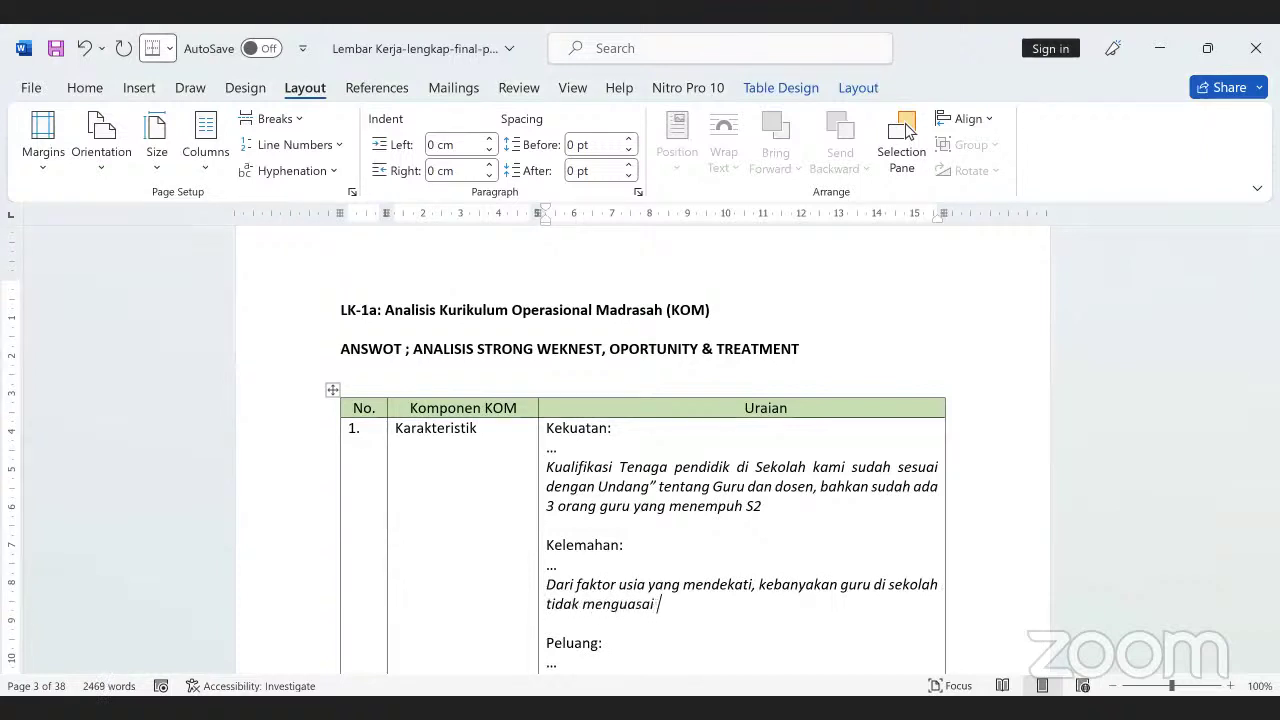
type("IT")
Replace the placeholder dots and guidance text under Peluang with "Mengikutkan dalam pelatihan sebagai tenaga p"
scroll(674, 634, "down", 1)
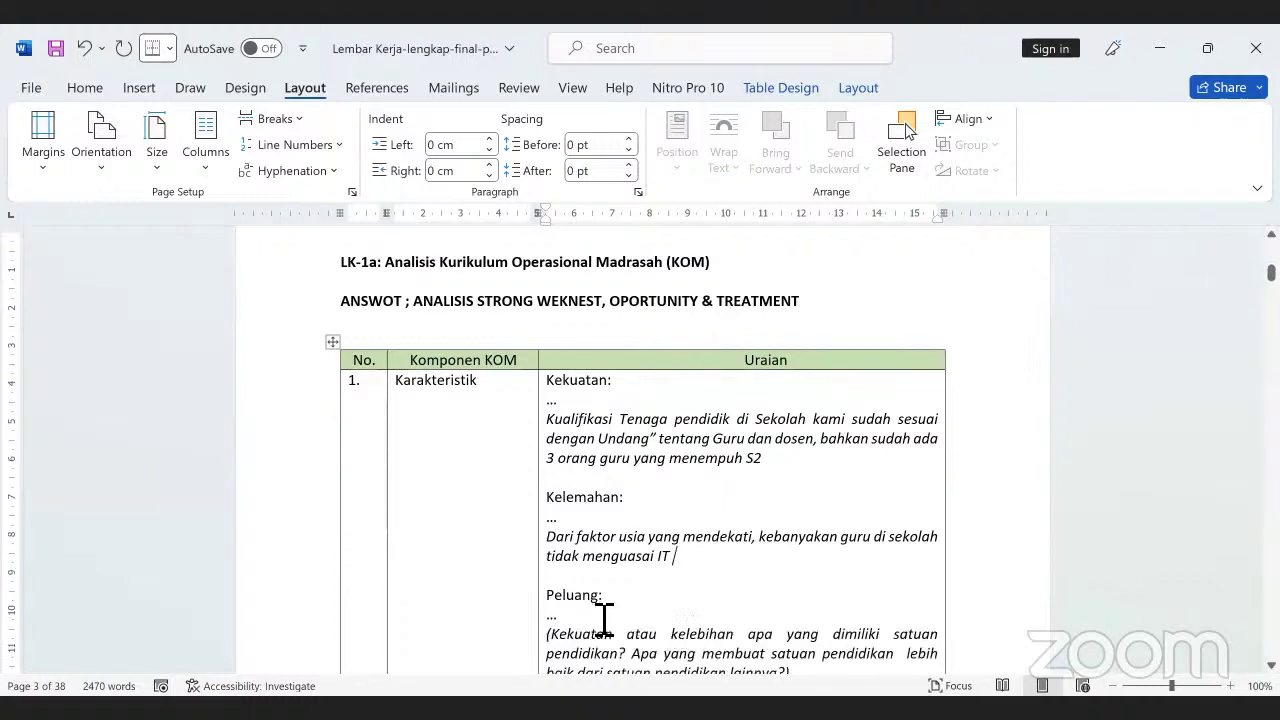
scroll(626, 625, "down", 1)
left_click_drag(812, 630, 554, 569)
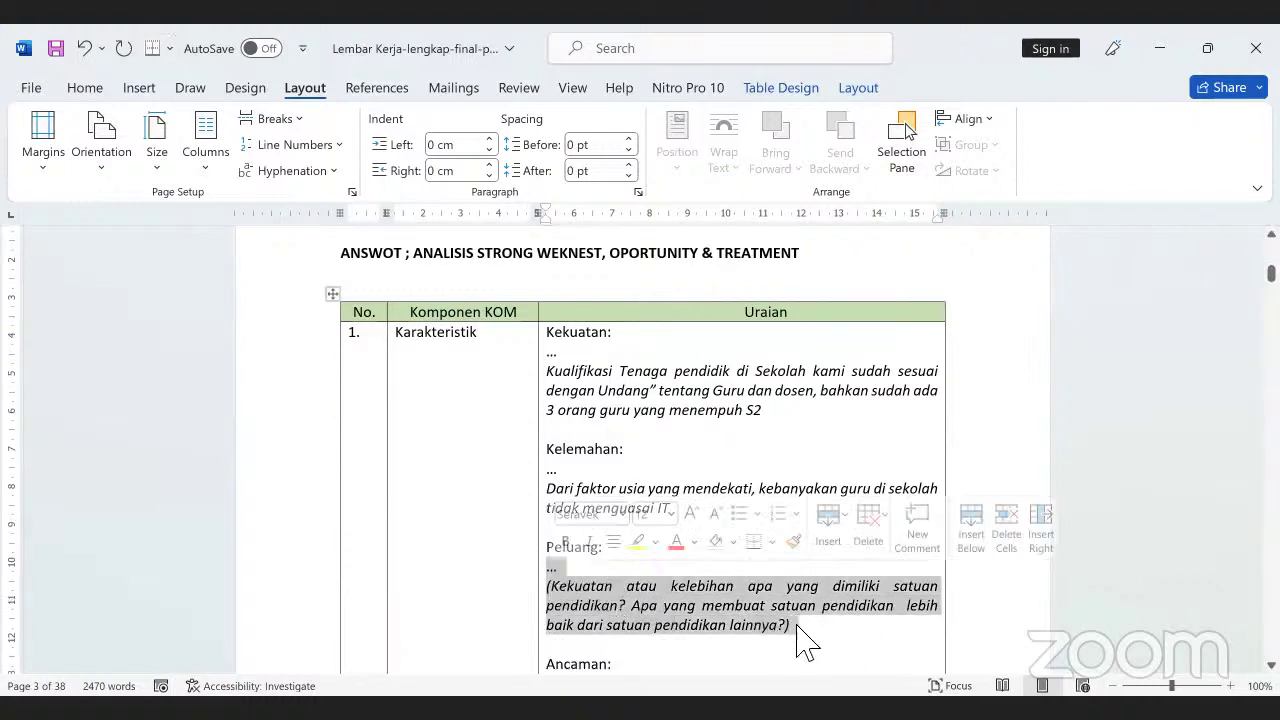
type("Mengiku")
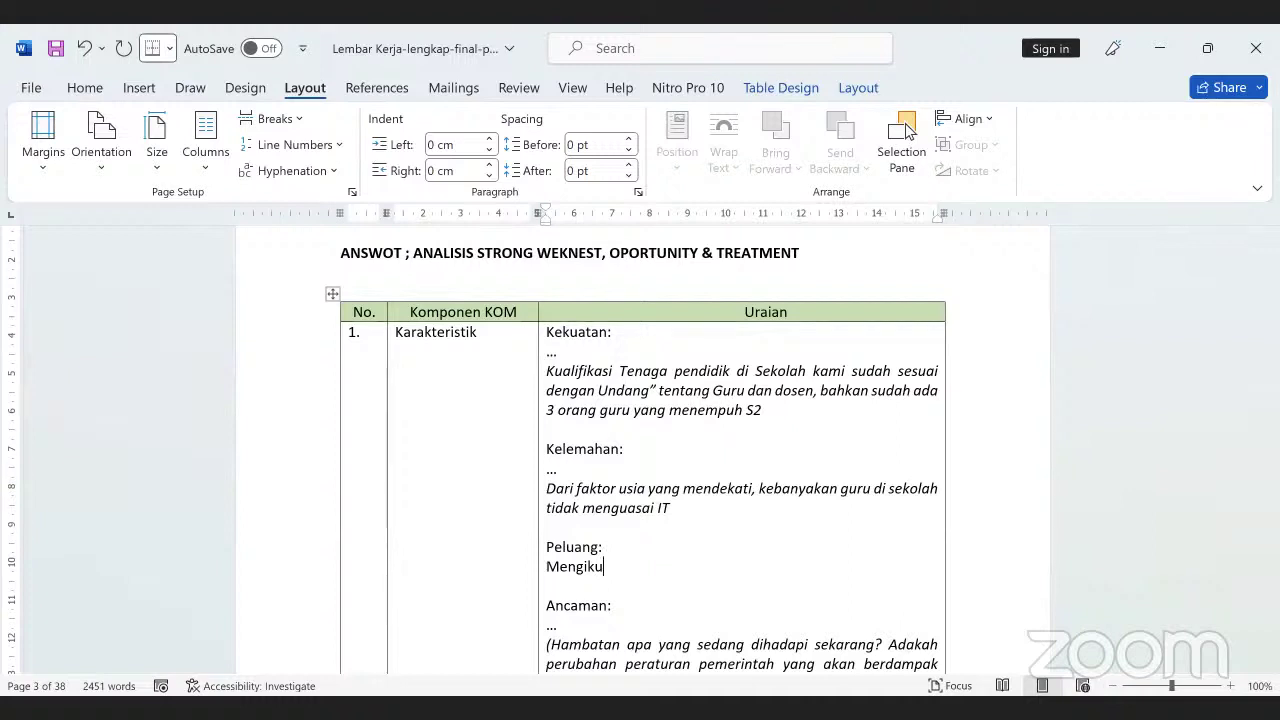
type("tkan dalam pelatiah")
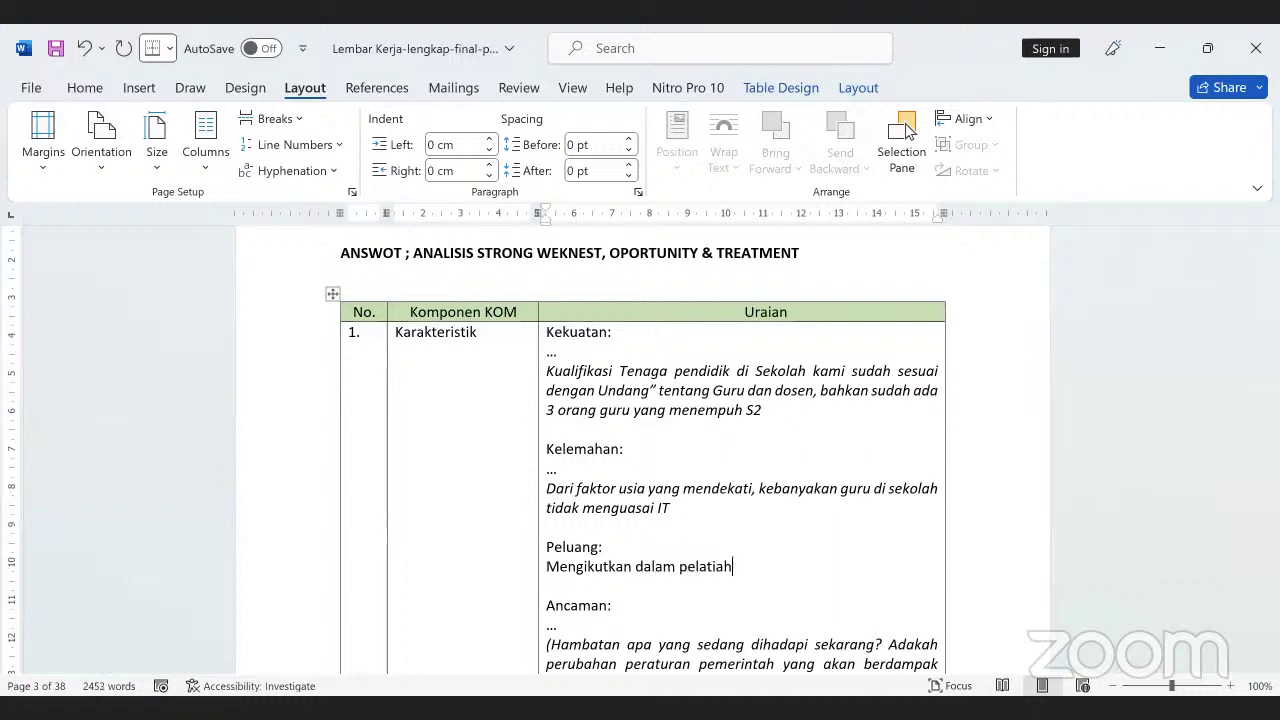
key("BackSpace")
key("BackSpace")
type("han sebagai tenaga p")
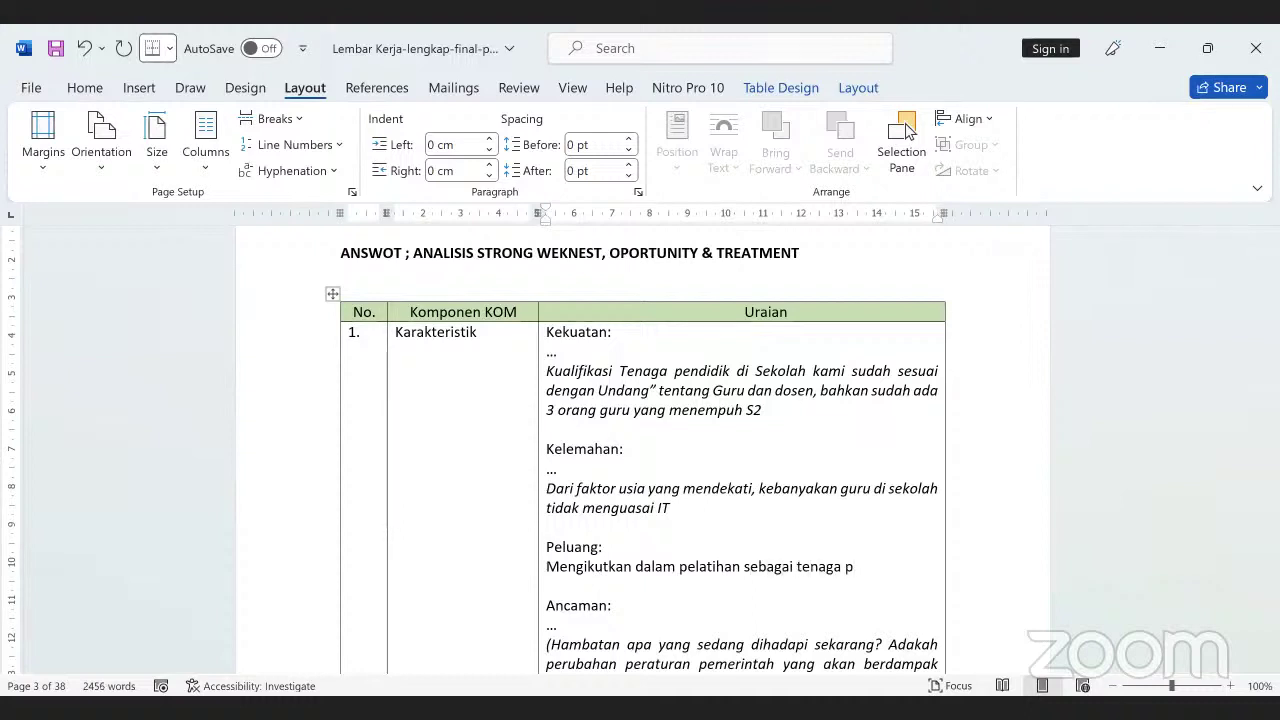
Change "Mengikutkan" in the Peluang entry to "Mengikutsertakan"
key("ctrl+Left")
key("ctrl+Left")
key("ctrl+Left")
key("Right")
type("serta")
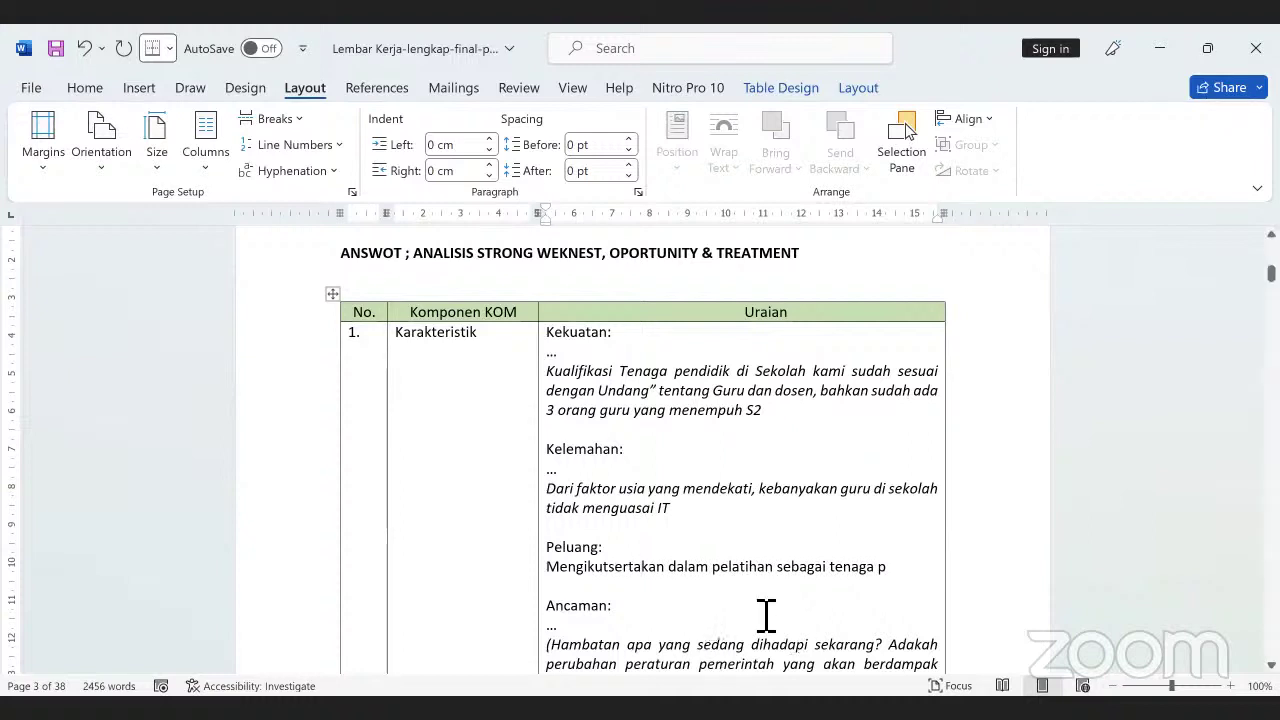
Insert the word "kegiatan" before "pelatihan" in the Peluang entry
left_click(712, 566)
type("kegaiatn")
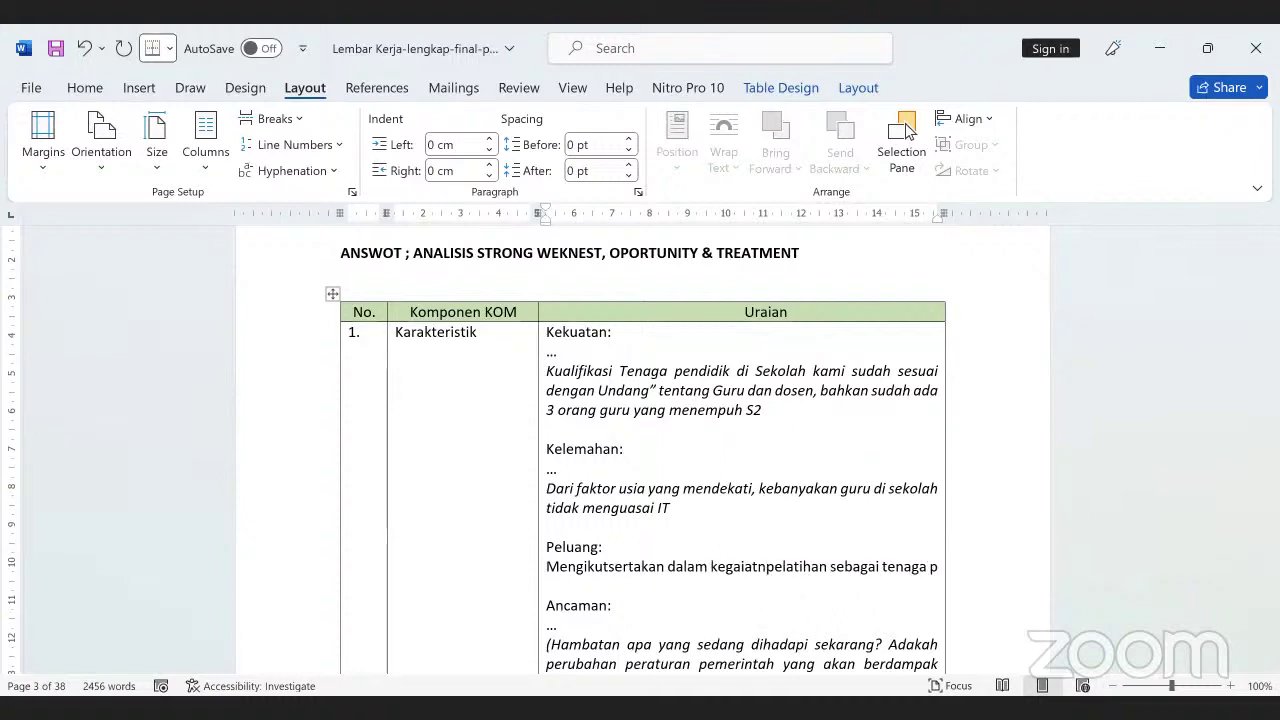
key("BackSpace")
key("BackSpace")
key("BackSpace")
key("BackSpace")
key("BackSpace")
type("iatan ")
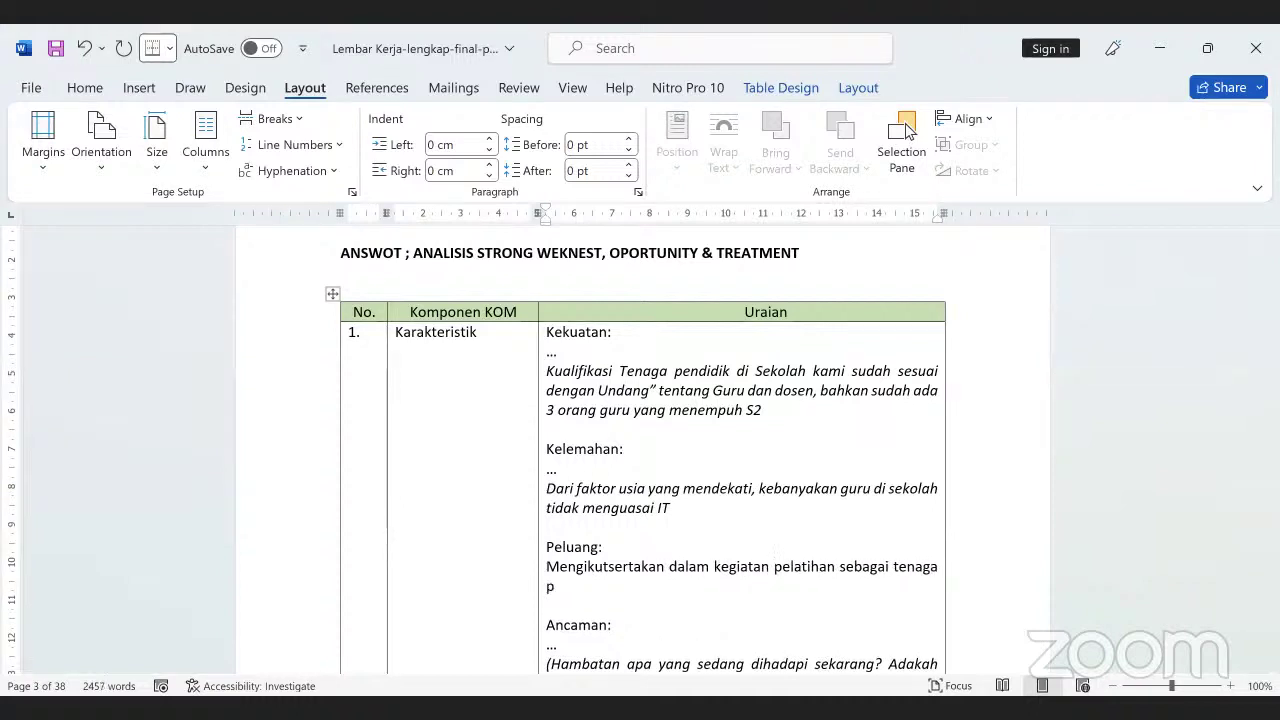
Complete the end of the Peluang entry so it reads "profesi agar profesional melalui kegiatan profesionalitas"
type("rofesi agar pr")
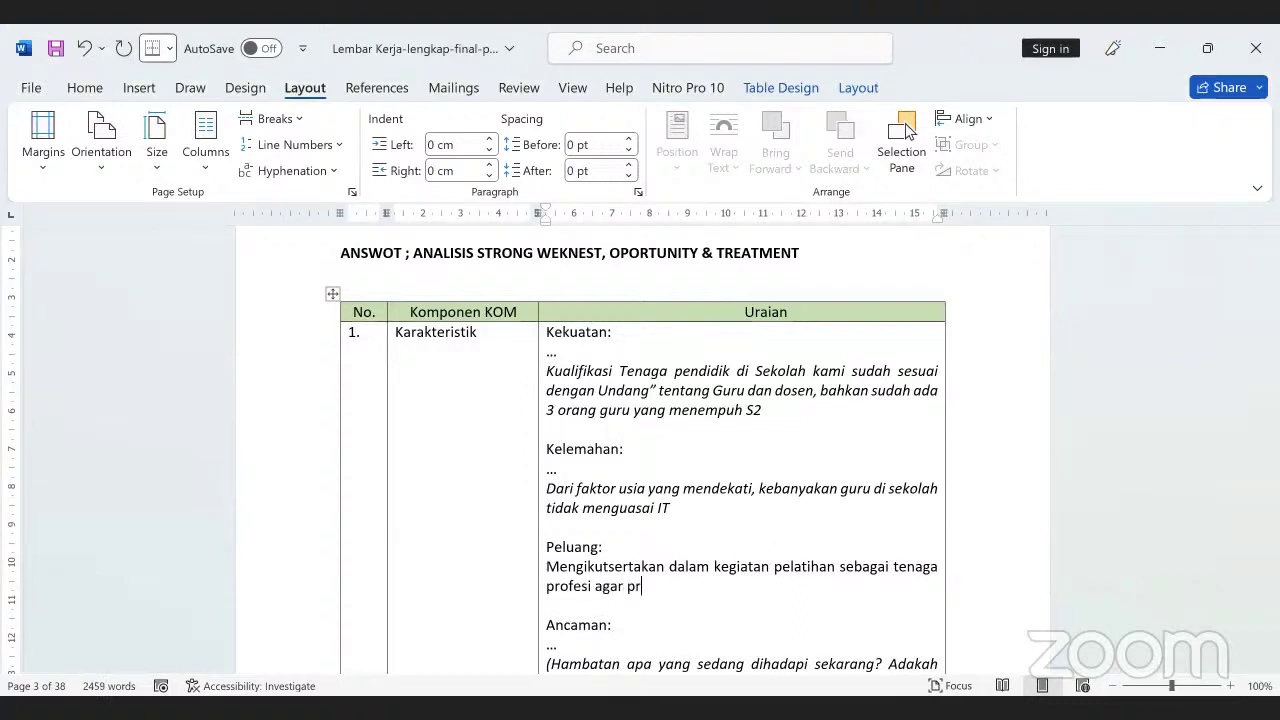
type("ofeioo")
key("BackSpace")
type("ional ")
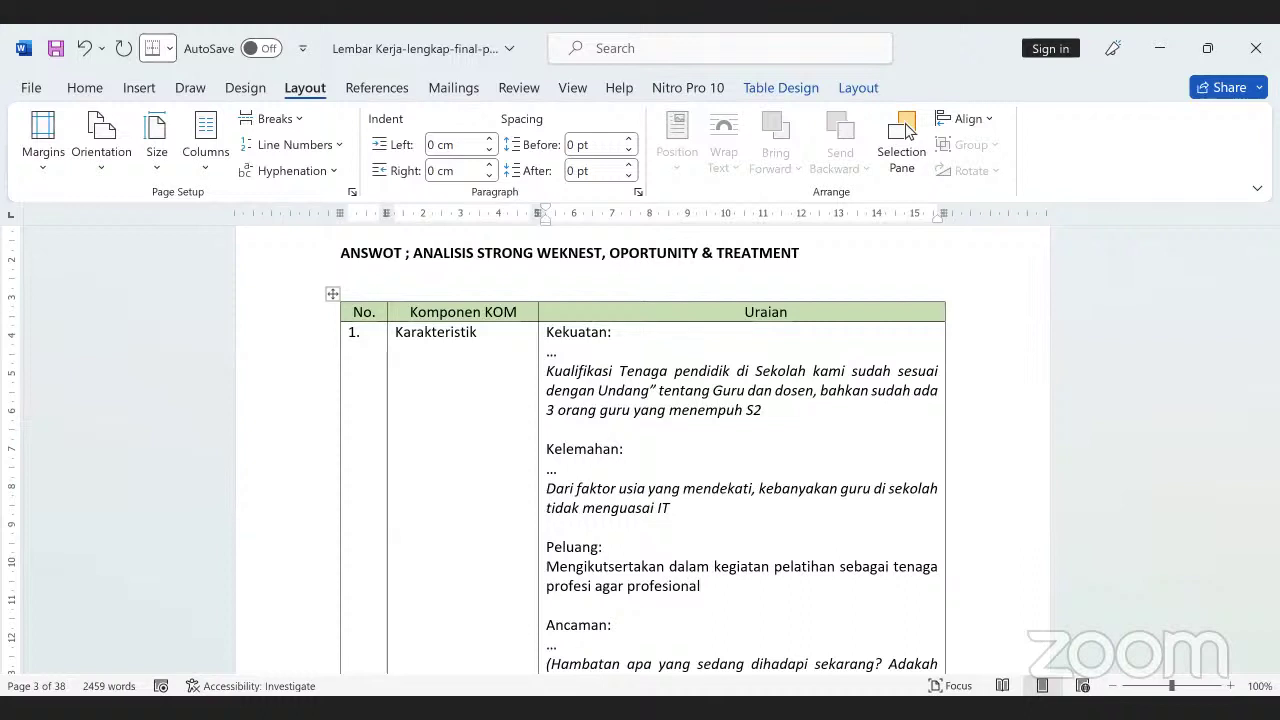
type("melalui kegiatan prof")
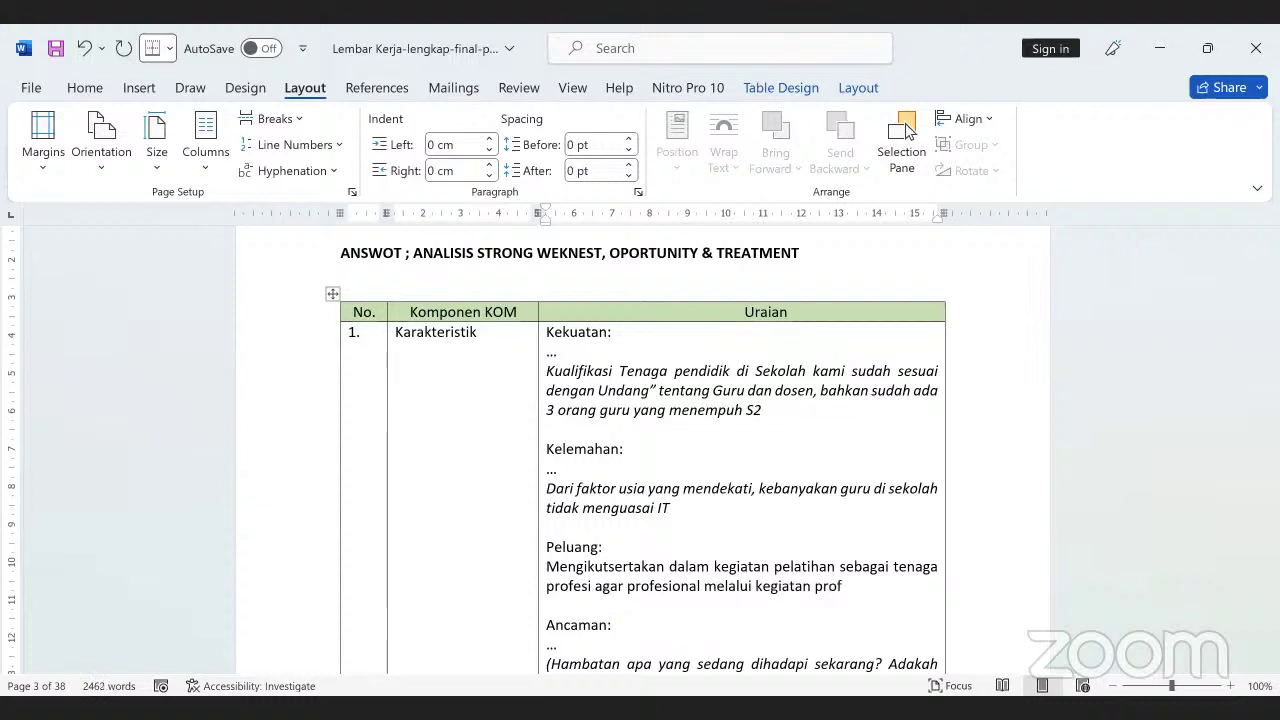
type("esionalitas")
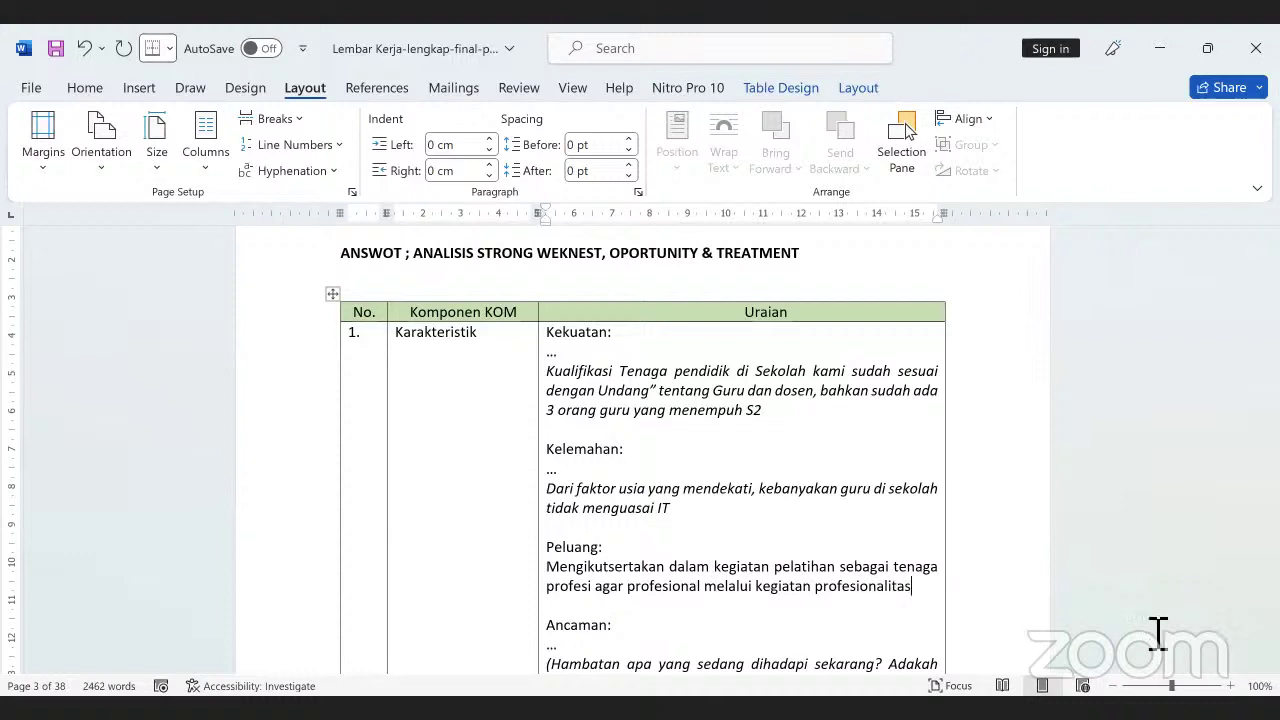
Replace the placeholder dots and guidance text under Ancaman with "Tidak semua"
scroll(748, 580, "down", 2)
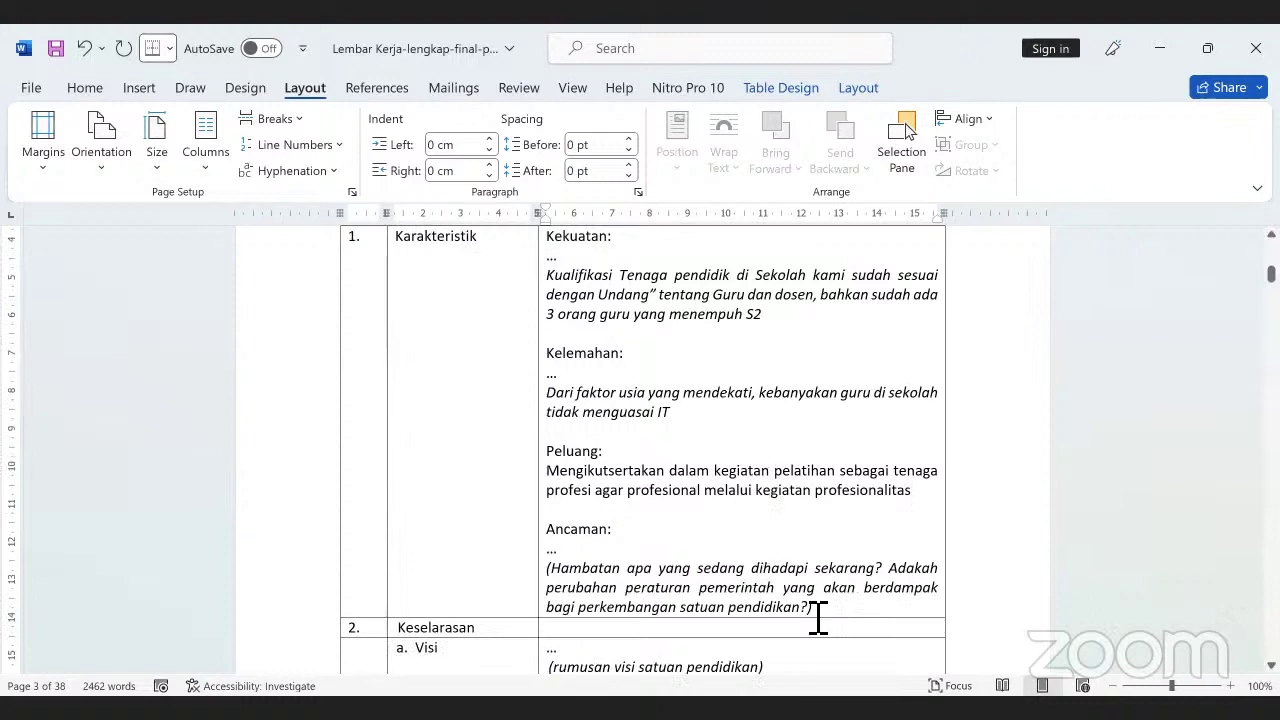
left_click_drag(818, 607, 556, 553)
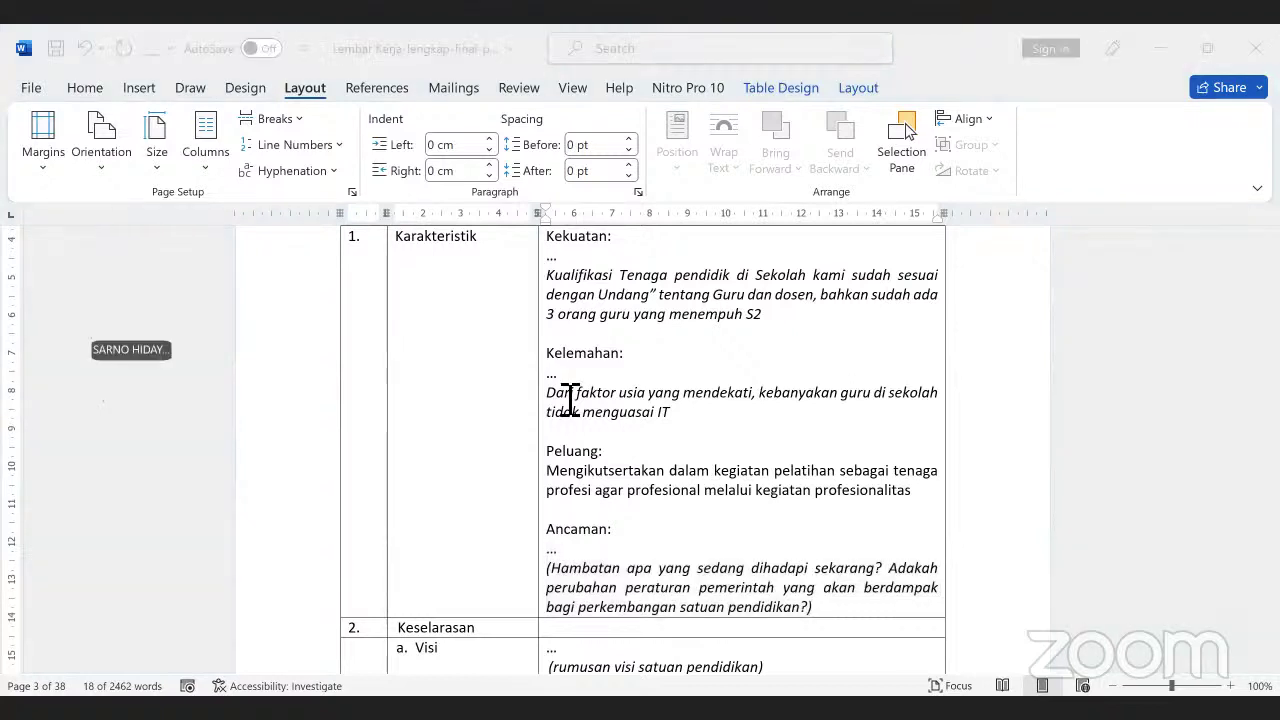
left_click(668, 424)
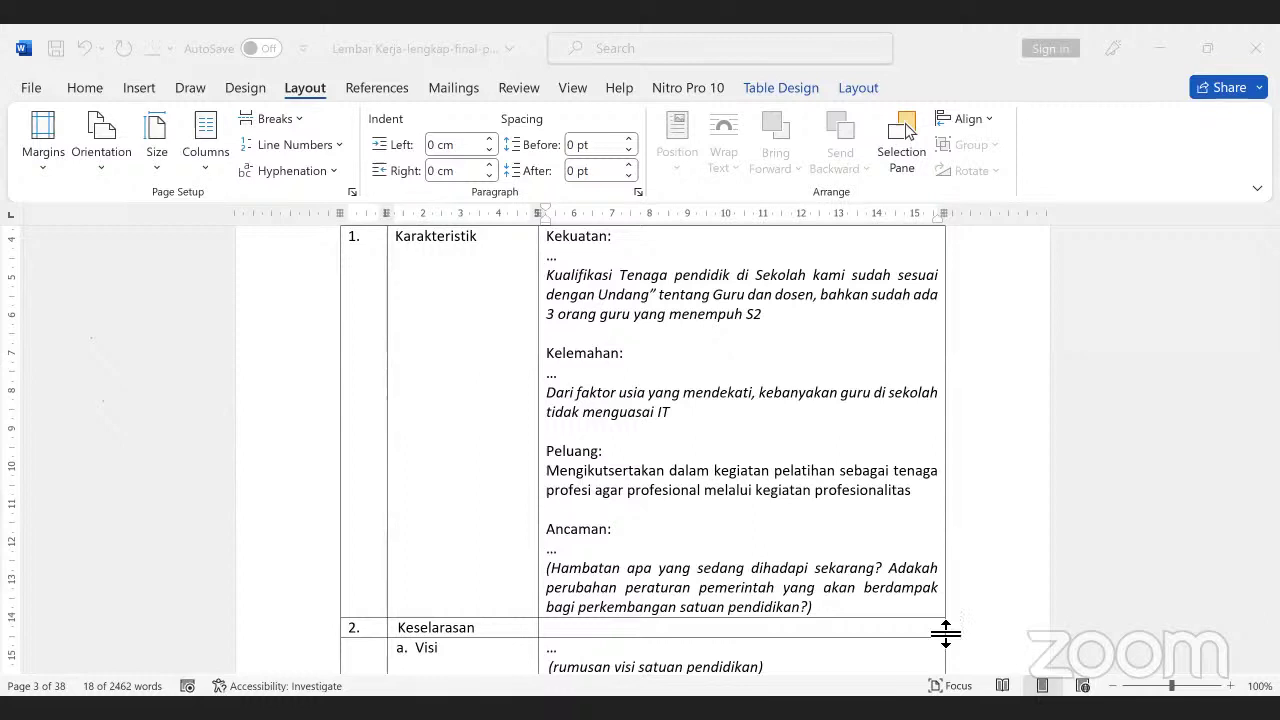
left_click_drag(546, 549, 813, 607)
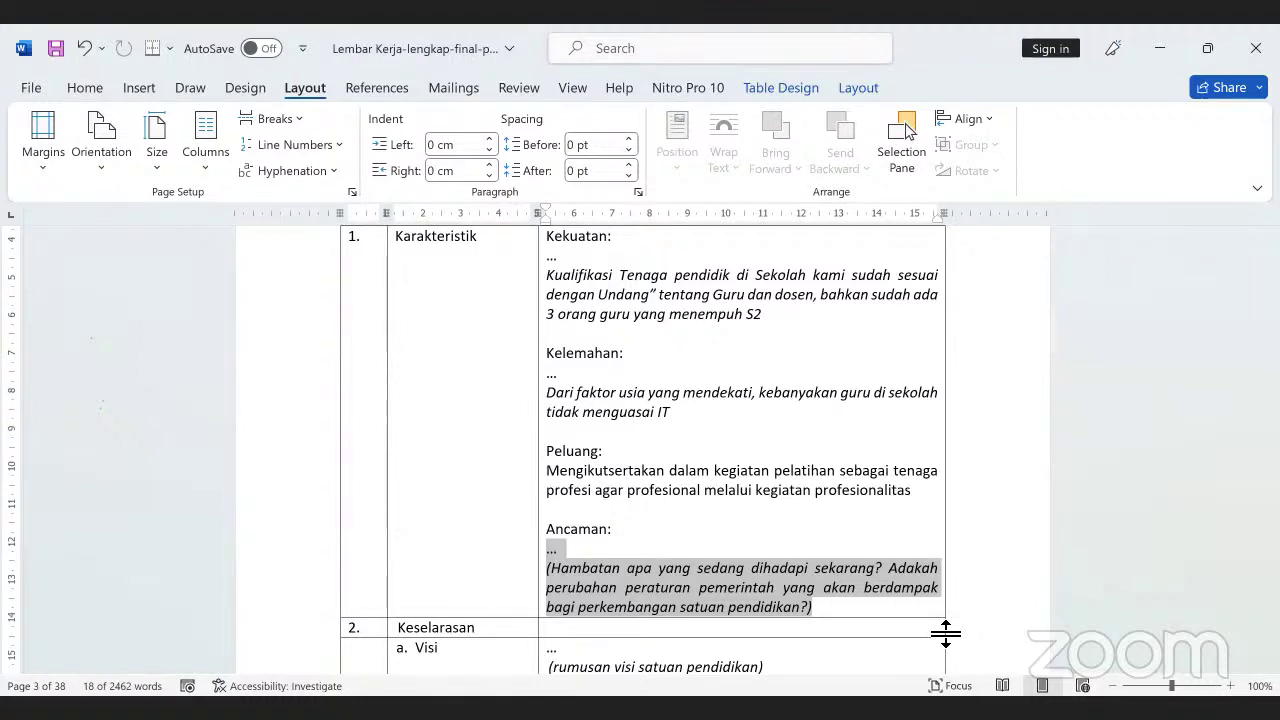
type("Ti")
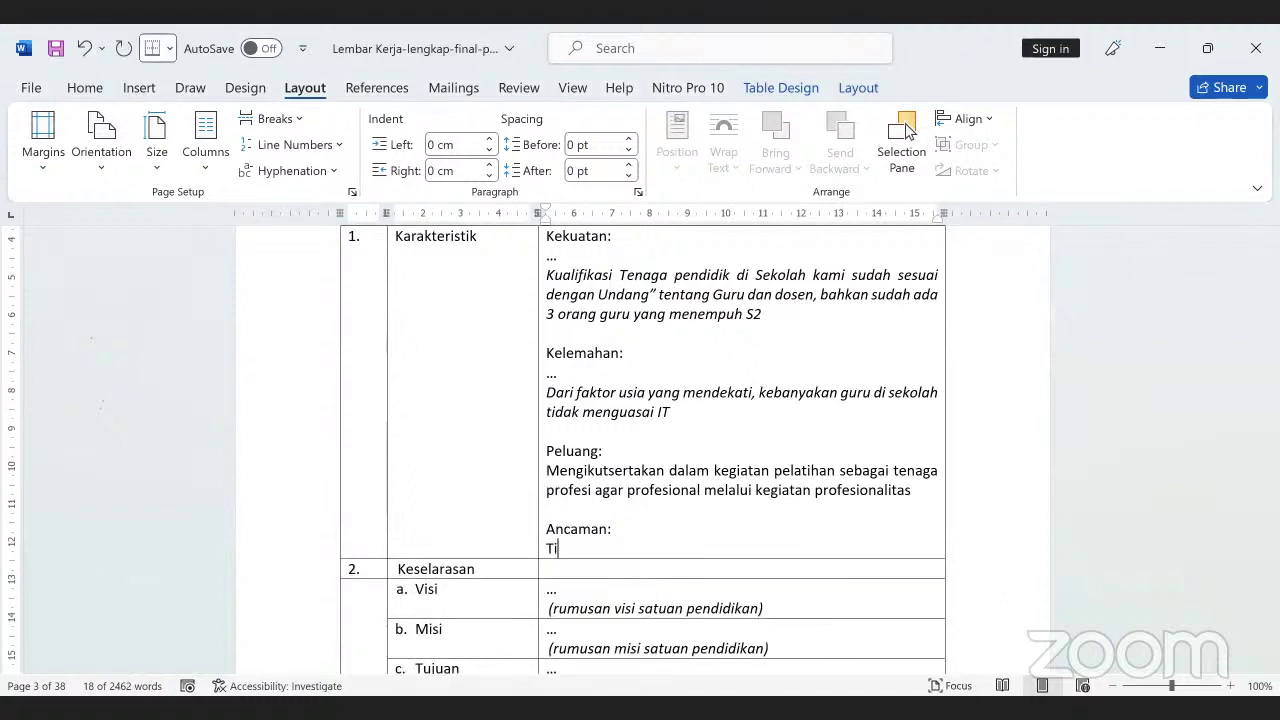
type("dak semua")
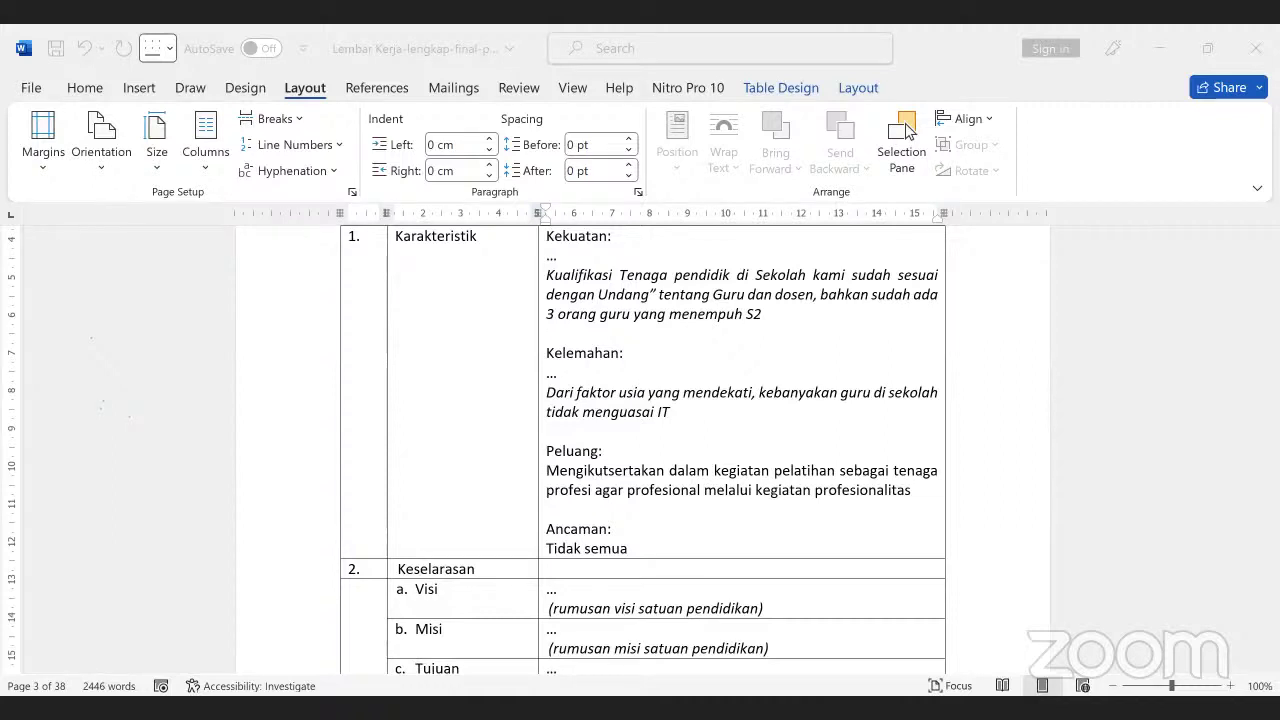
Replace the text under Ancaman with "Rendahnya motivasi"
key("BackSpace")
key("BackSpace")
key("BackSpace")
key("BackSpace")
key("BackSpace")
key("BackSpace")
key("BackSpace")
key("BackSpace")
key("BackSpace")
key("BackSpace")
key("BackSpace")
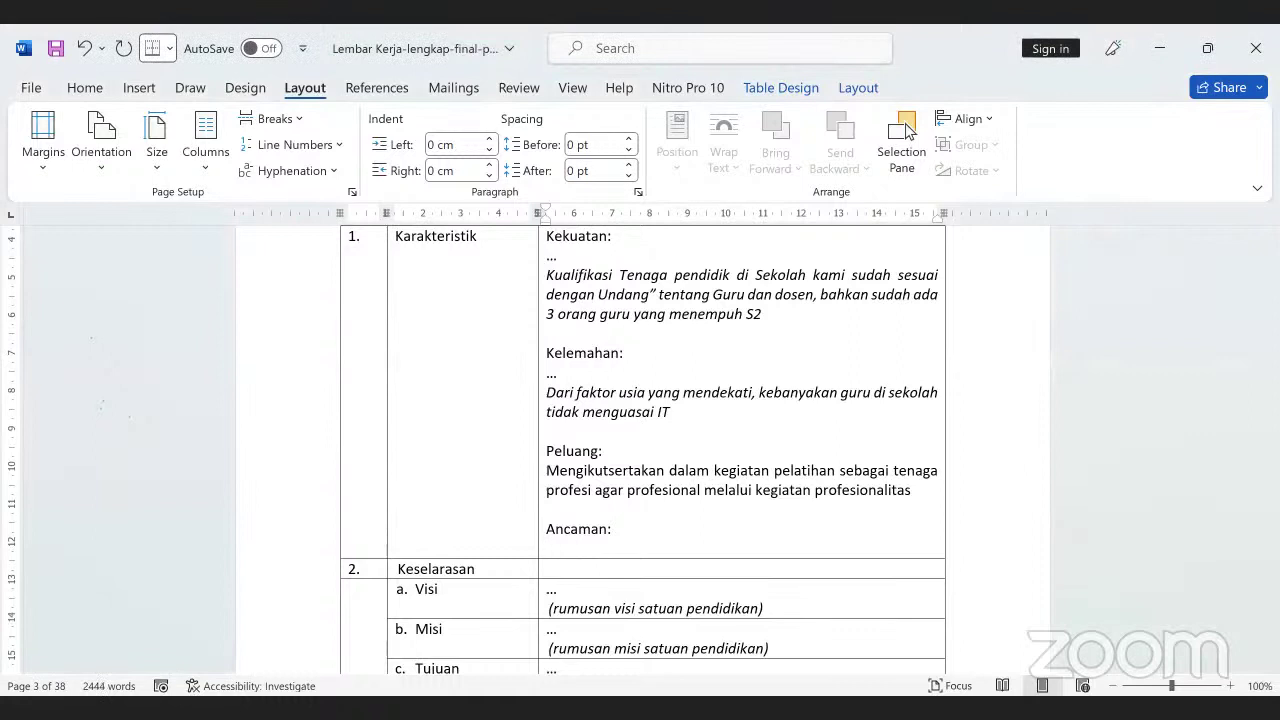
type("Rendahnya motivasi")
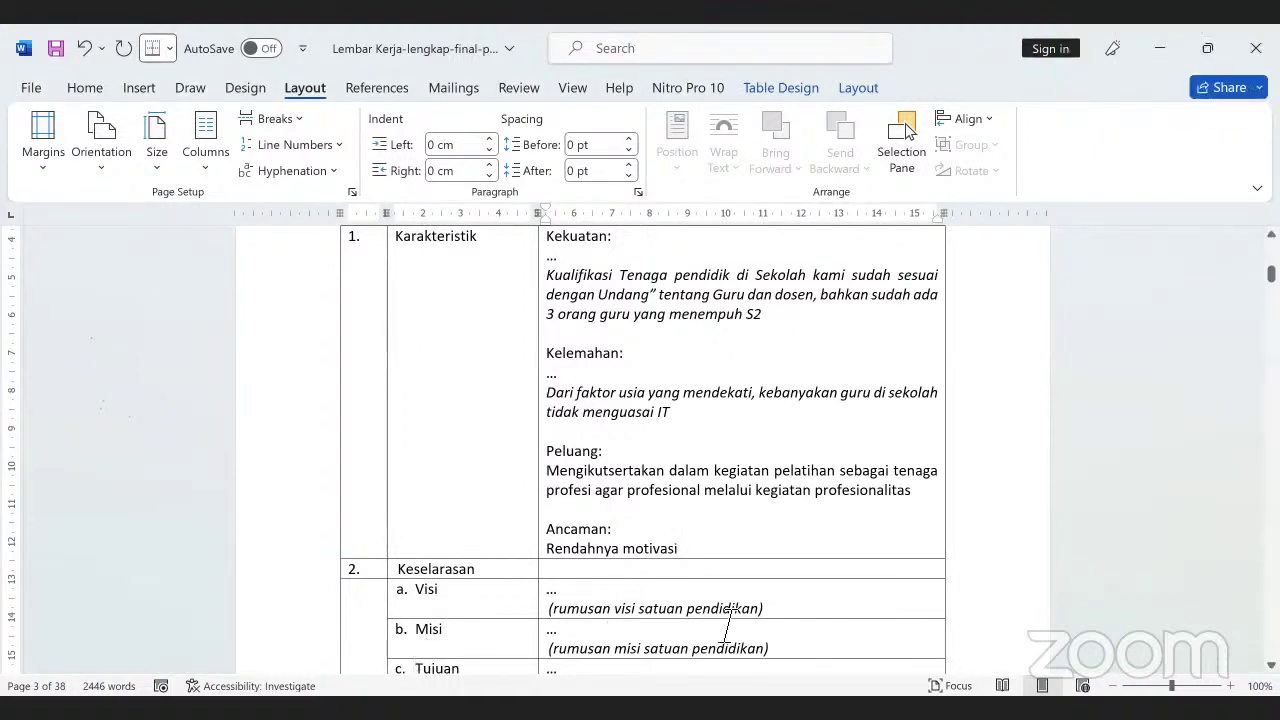
Move the sentence about teachers' age and IT skills from Kelemahan to Ancaman, replacing "Rendahnya motivasi"
left_click_drag(682, 412, 566, 407)
key("ctrl+c")
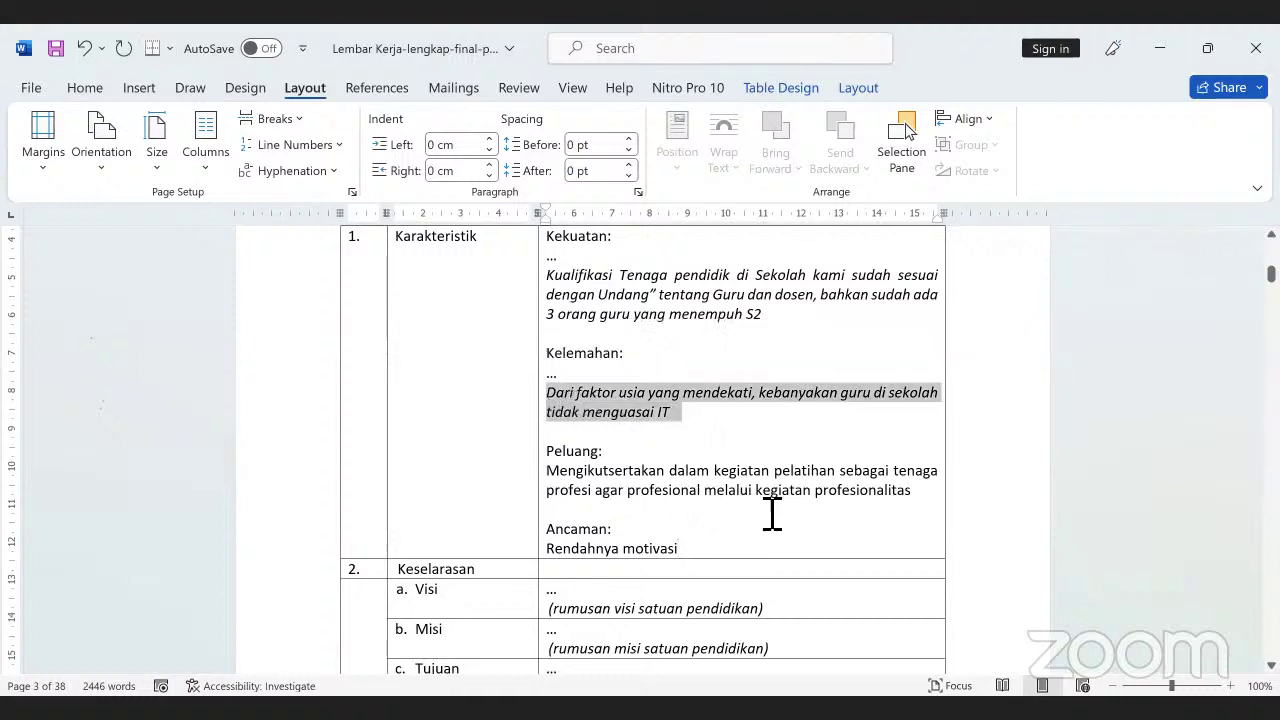
key("Delete")
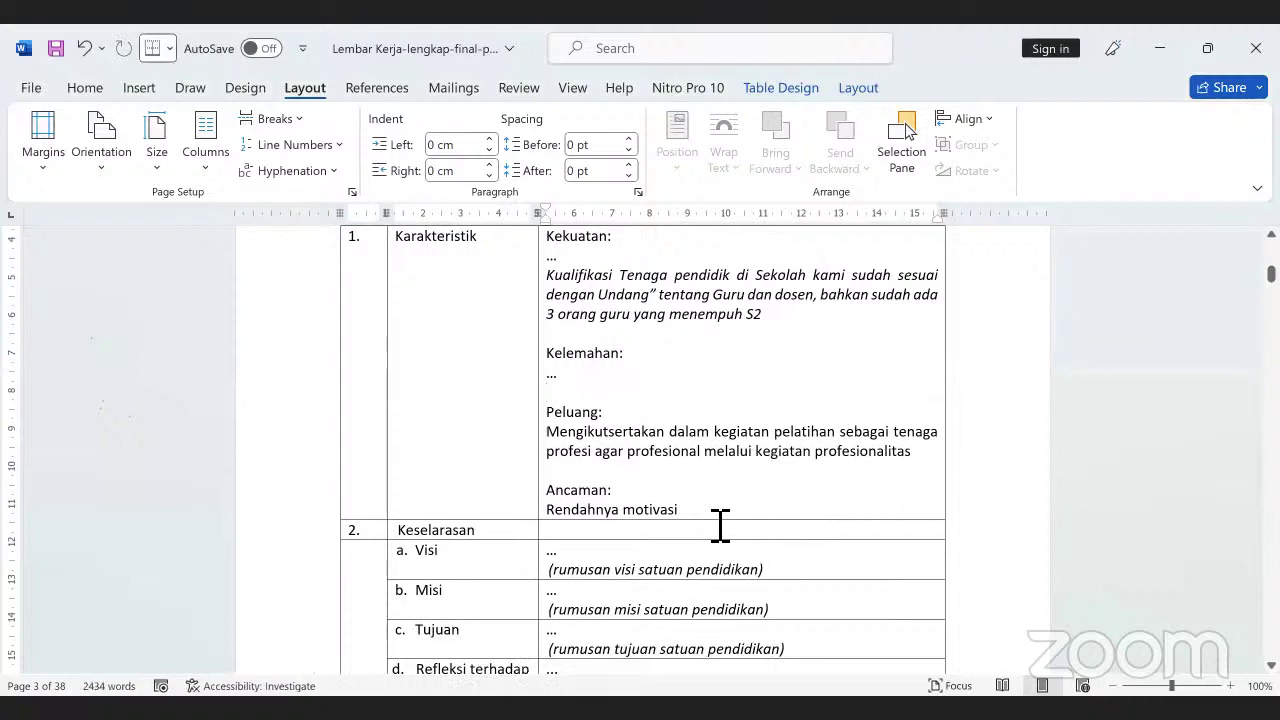
left_click_drag(629, 514, 575, 519)
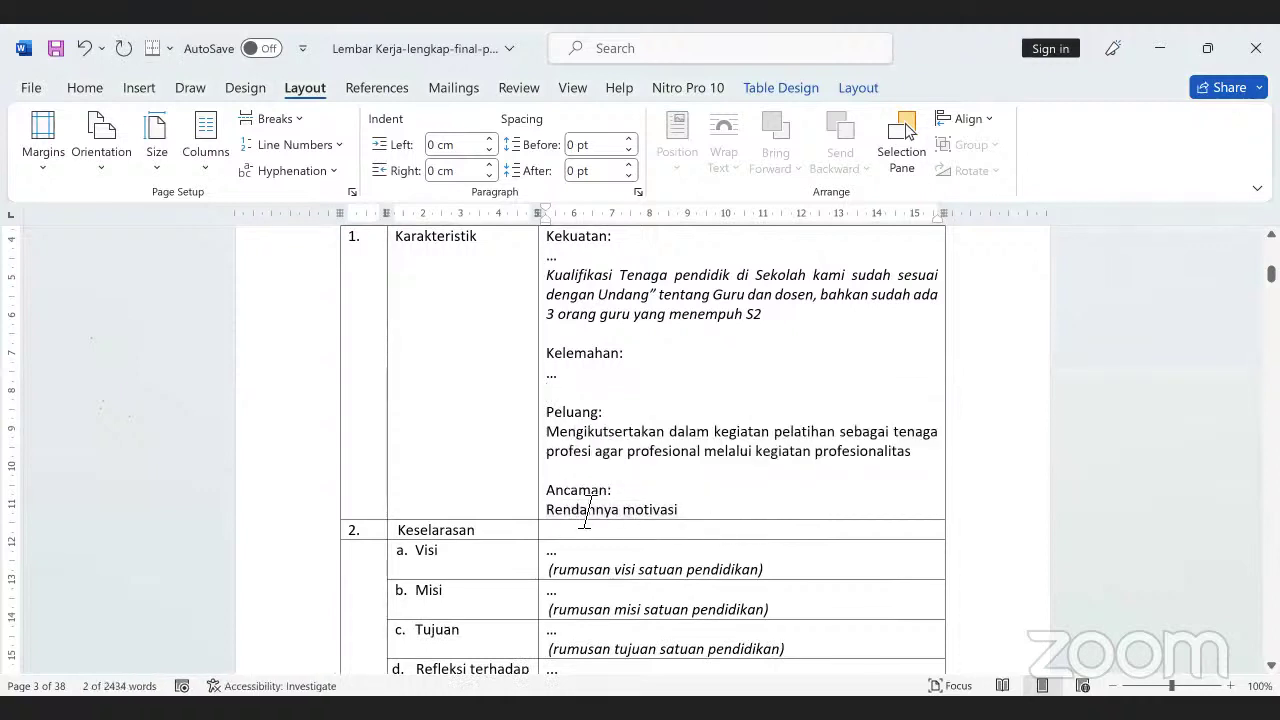
key("ctrl+v")
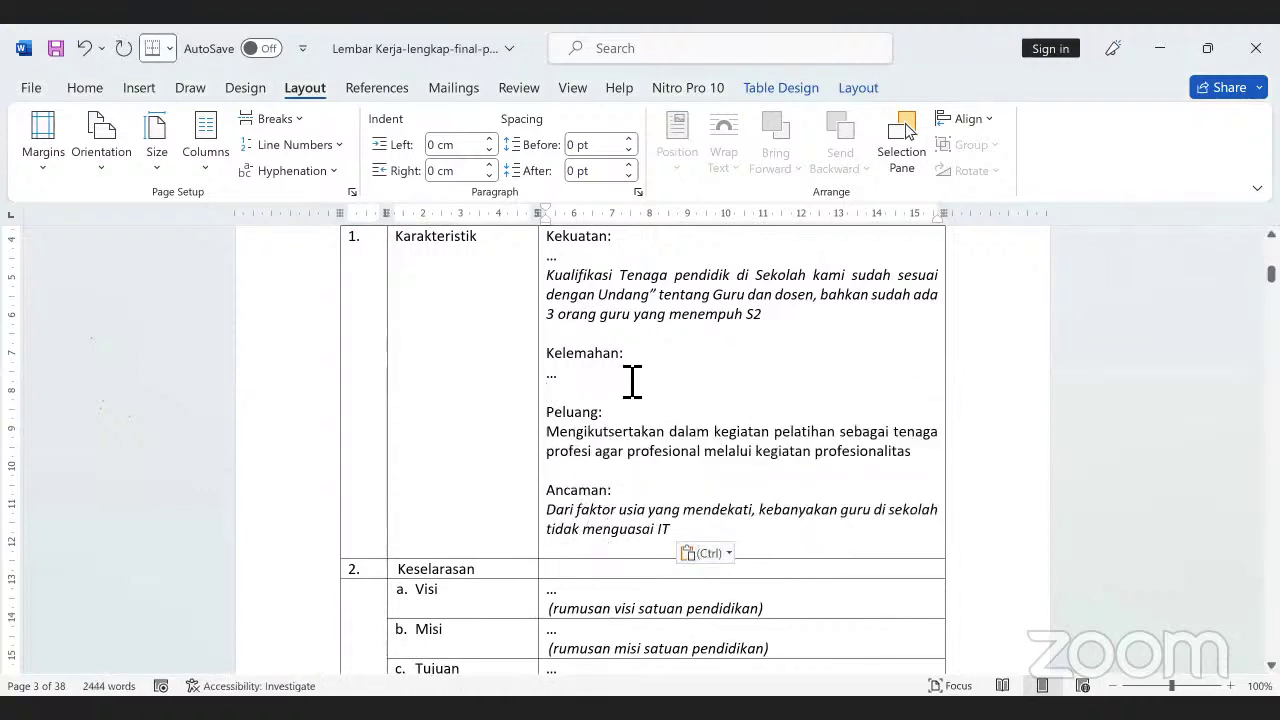
Replace the placeholder dots under Kelemahan with "Kurangnya motivasi guru untuk meningkatkan"
double_click(558, 378)
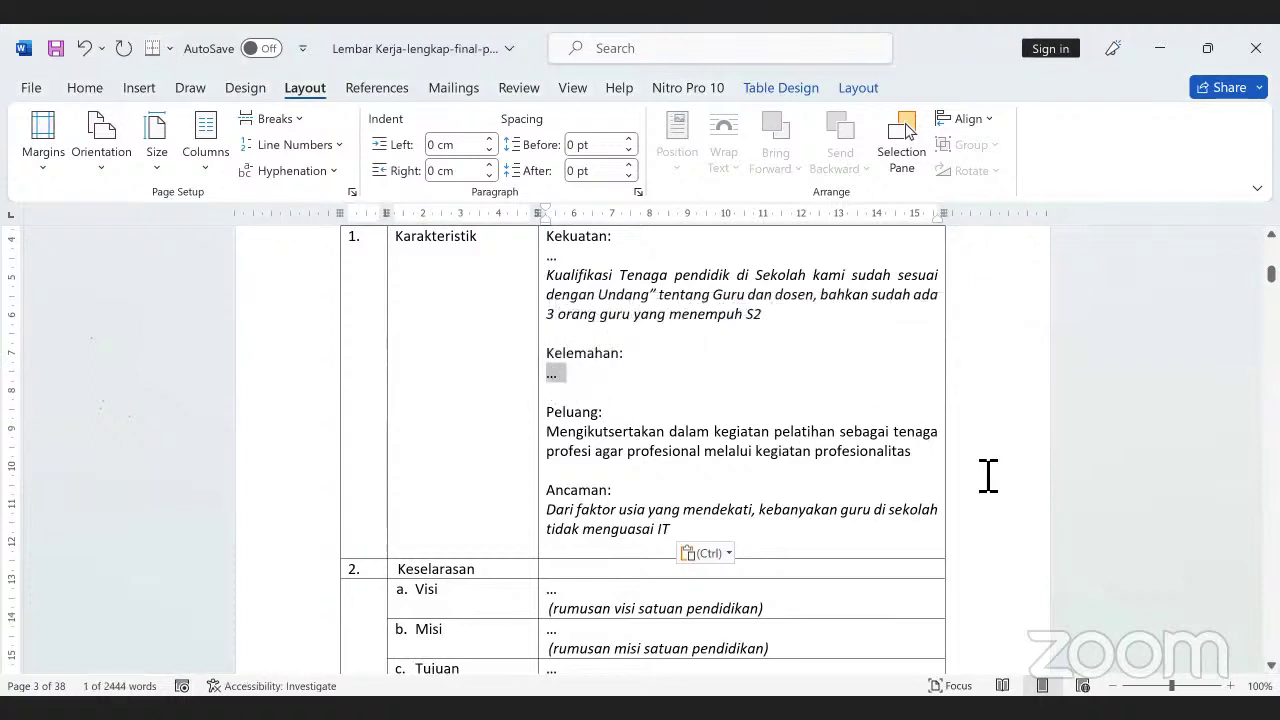
type("Kurng")
key("BackSpace")
key("BackSpace")
type("angny")
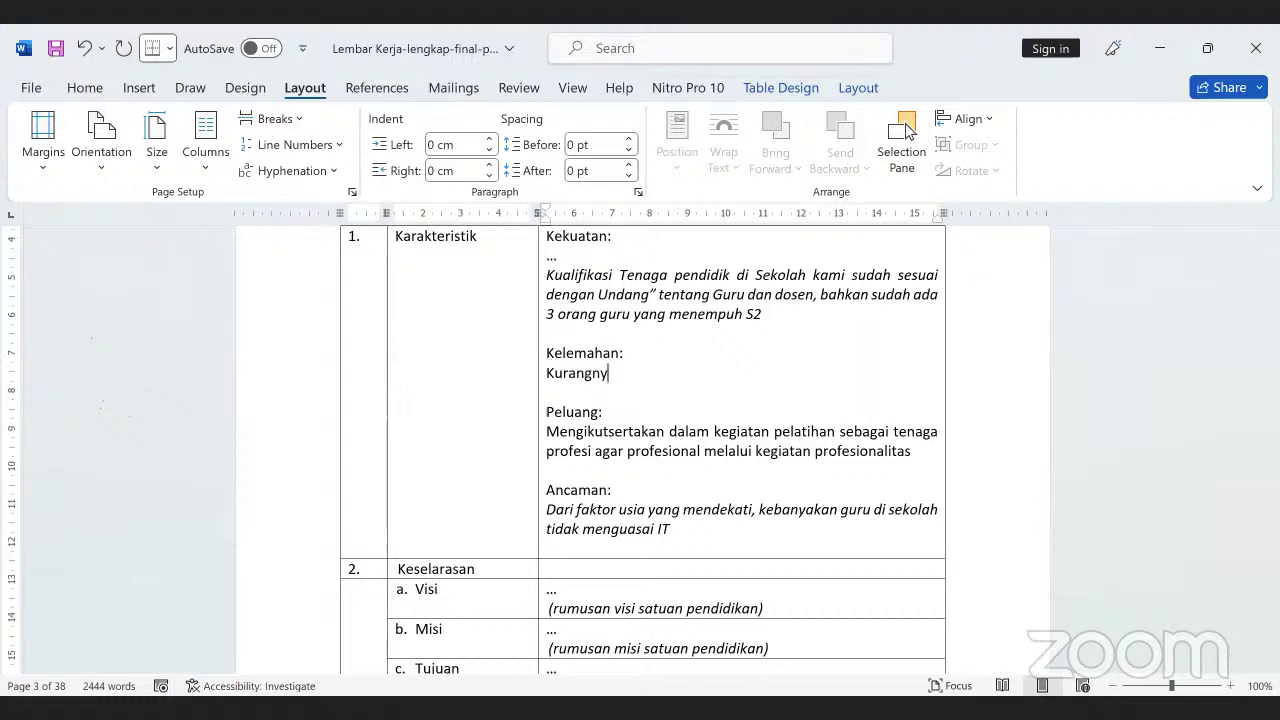
type("a motivasi")
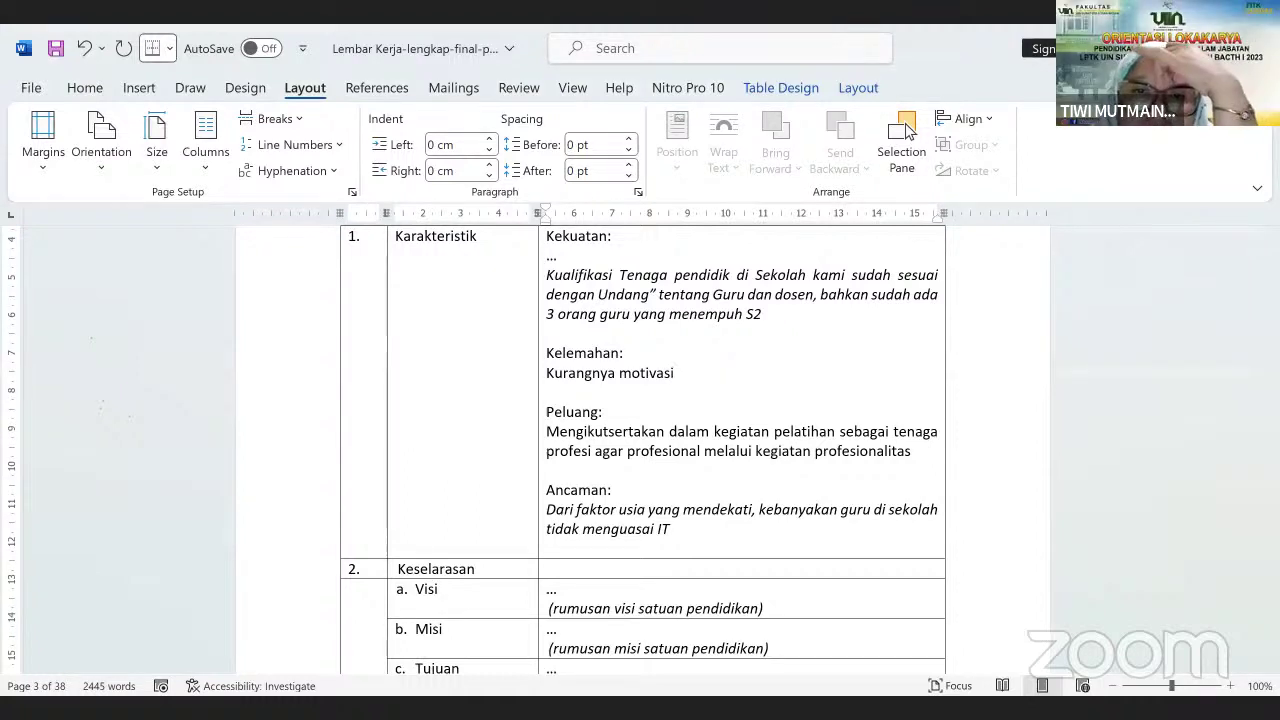
type("guru untu")
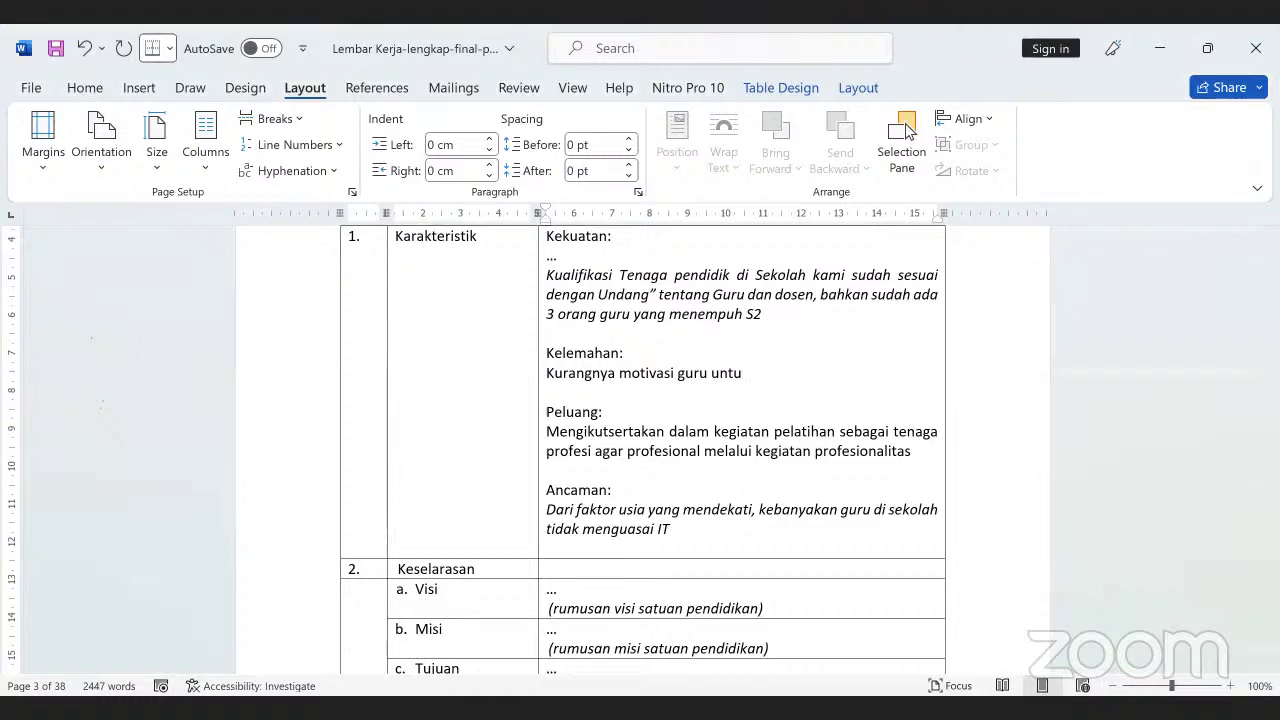
type("k meningkatkan")
type("kwali")
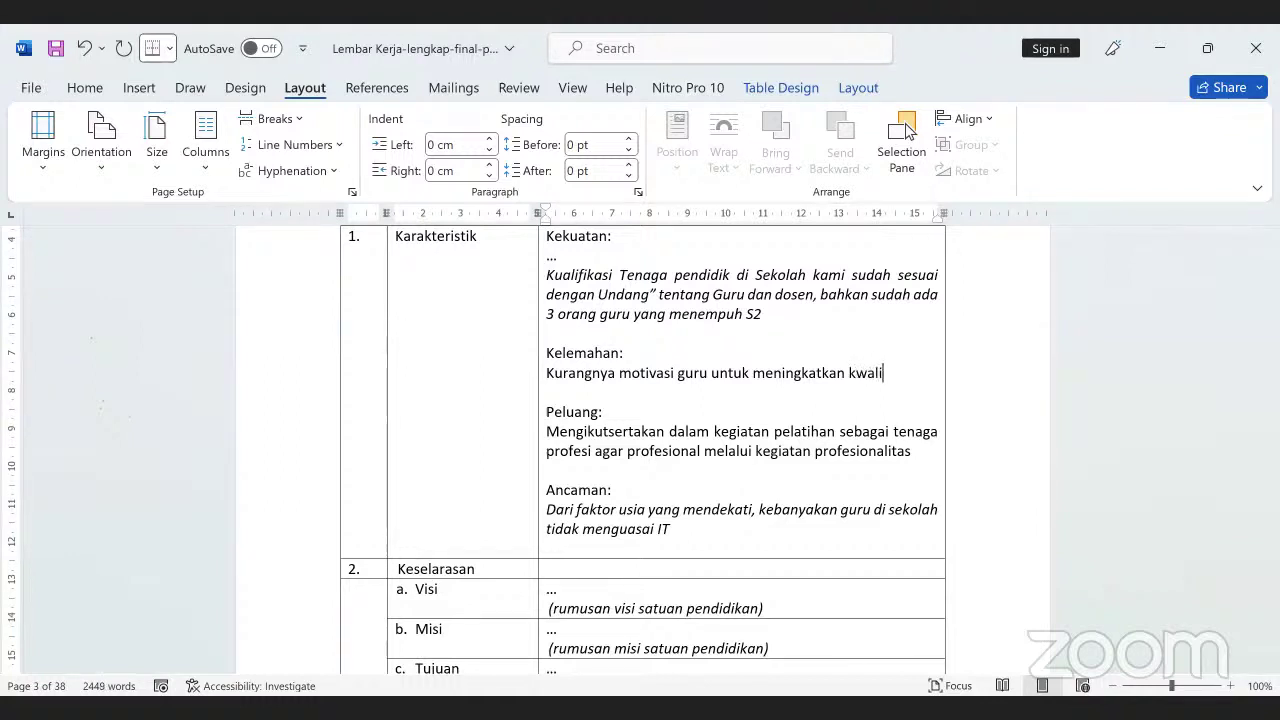
key("BackSpace")
key("BackSpace")
key("BackSpace")
key("BackSpace")
key("BackSpace")
type("profesion")
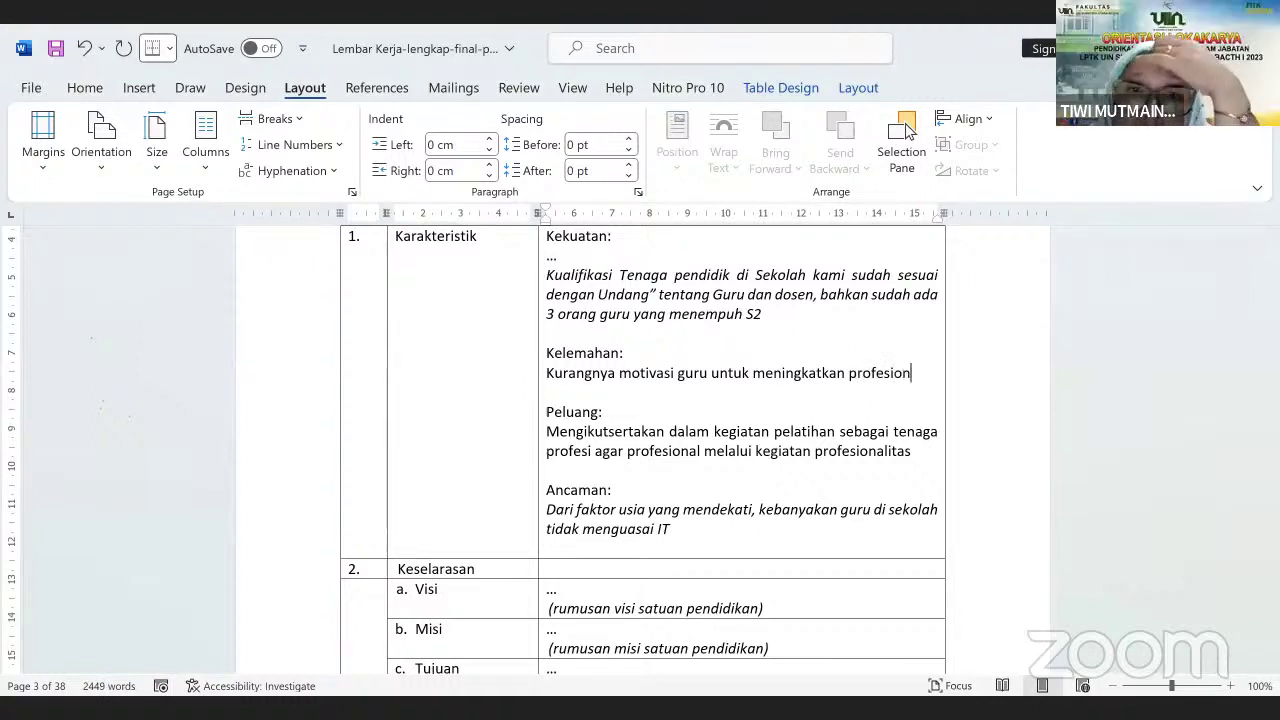
key("BackSpace")
key("BackSpace")
key("BackSpace")
key("BackSpace")
key("BackSpace")
key("BackSpace")
key("BackSpace")
key("BackSpace")
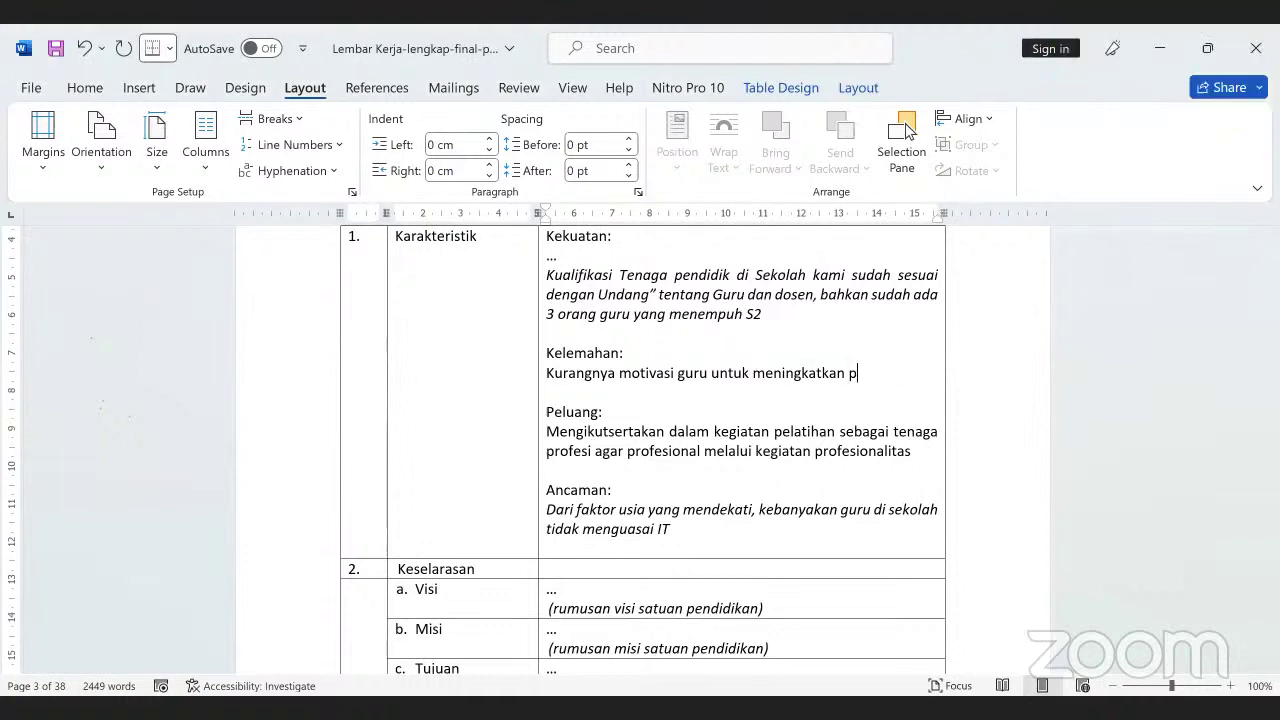
Complete the Kelemahan sentence with "kompetensinya melalui kegiatan-kegiatan terkait"
type("kompetensi")
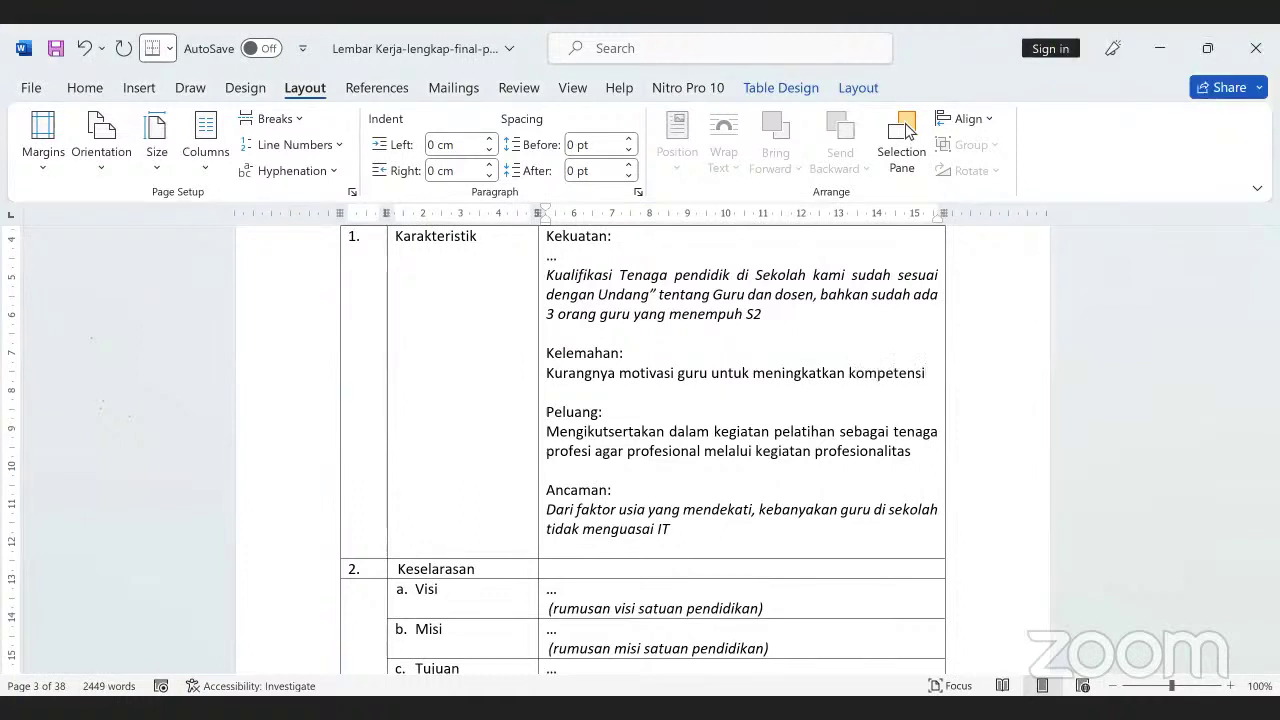
type("ny")
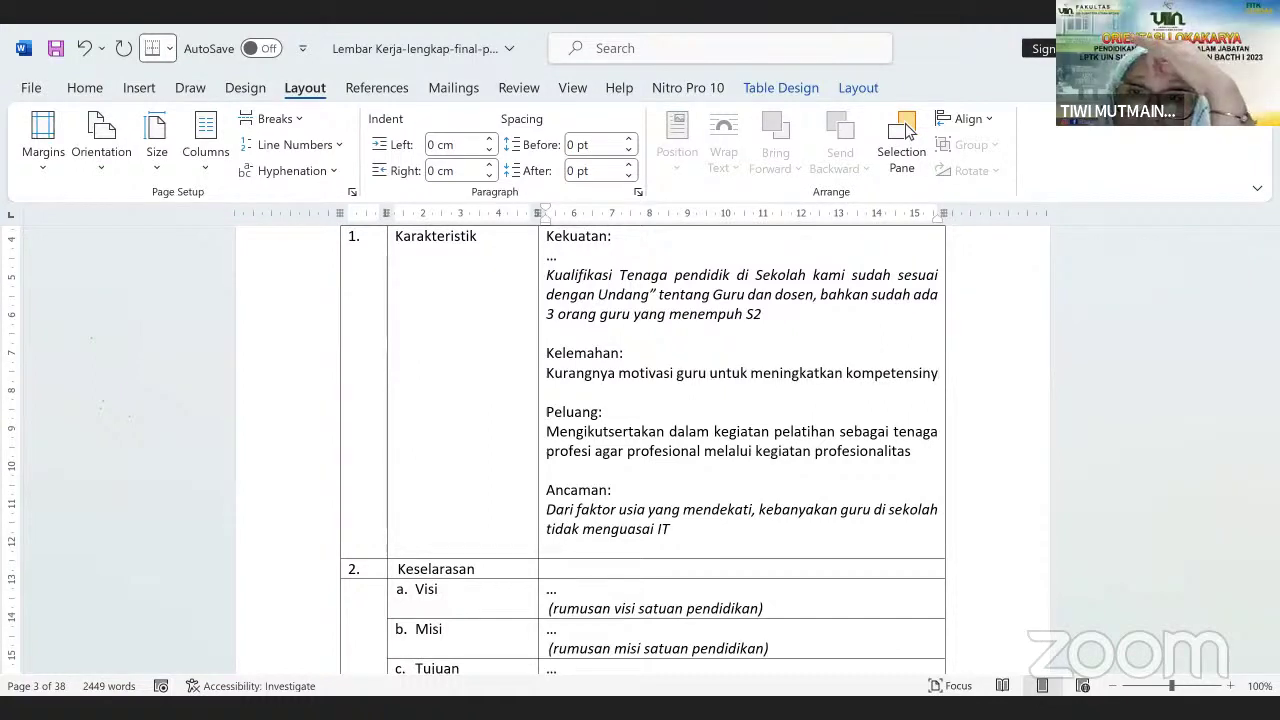
type("a")
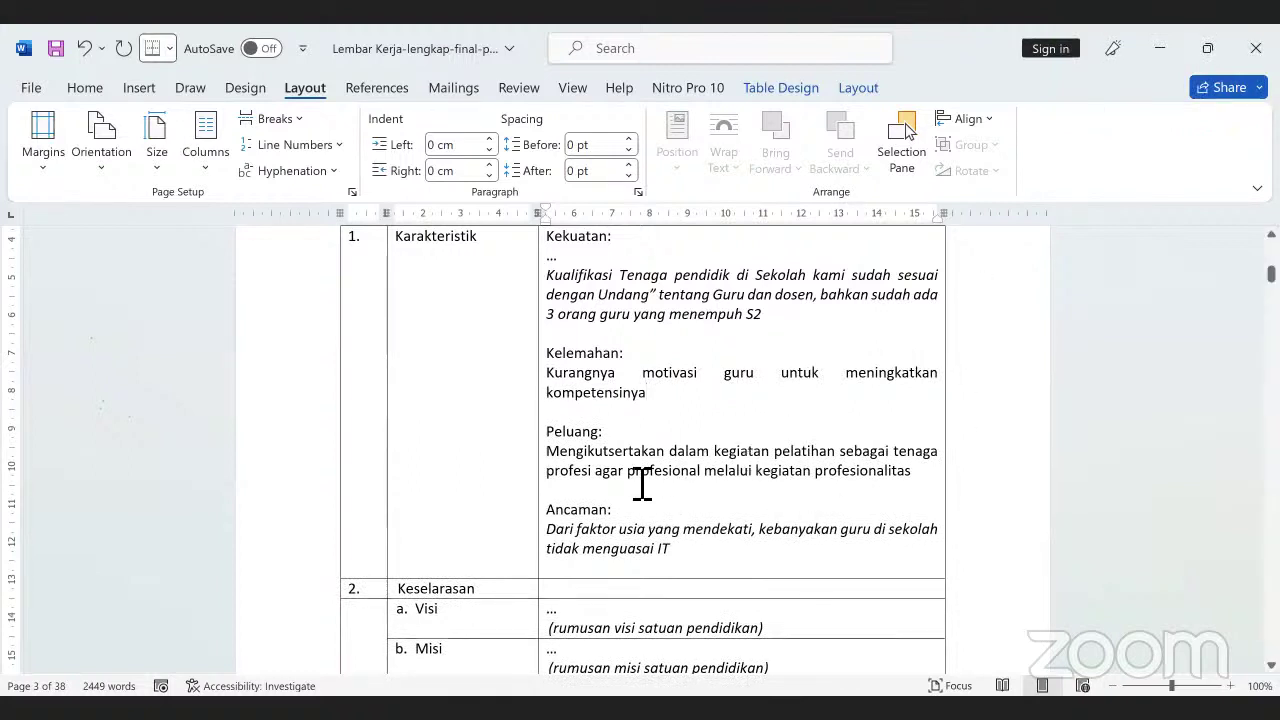
type("meleal")
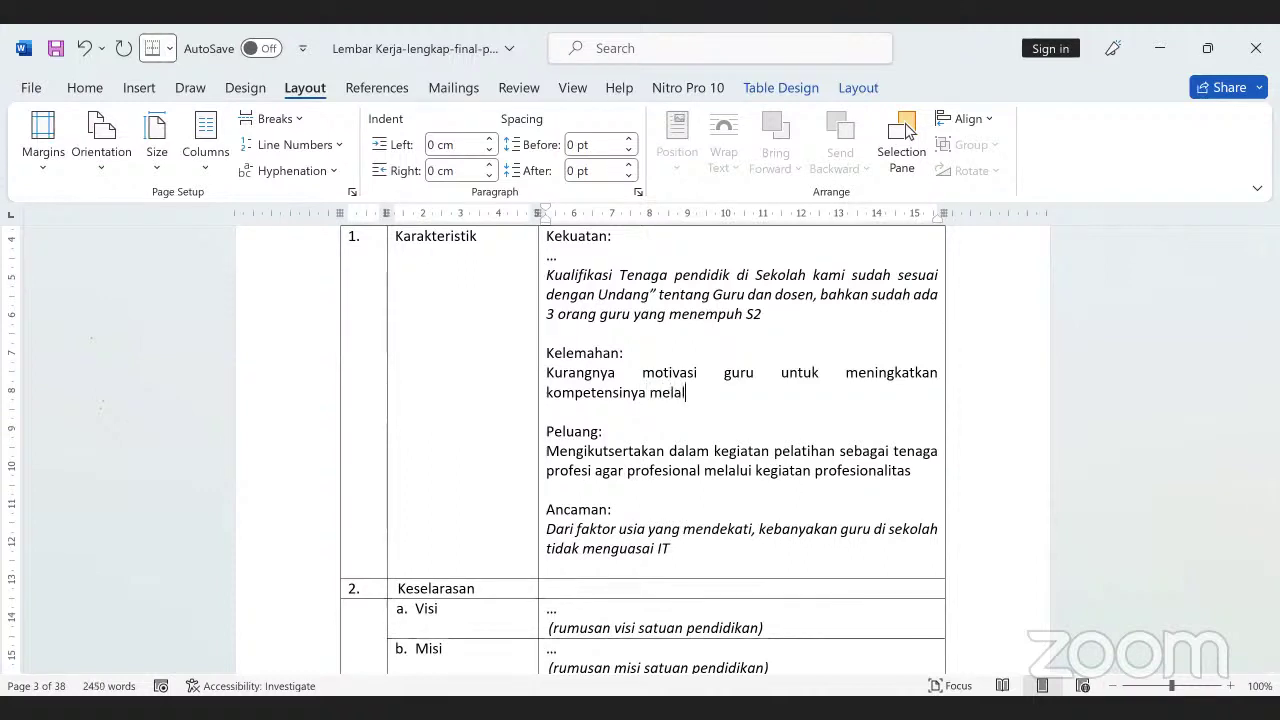
type("aui kegiatan")
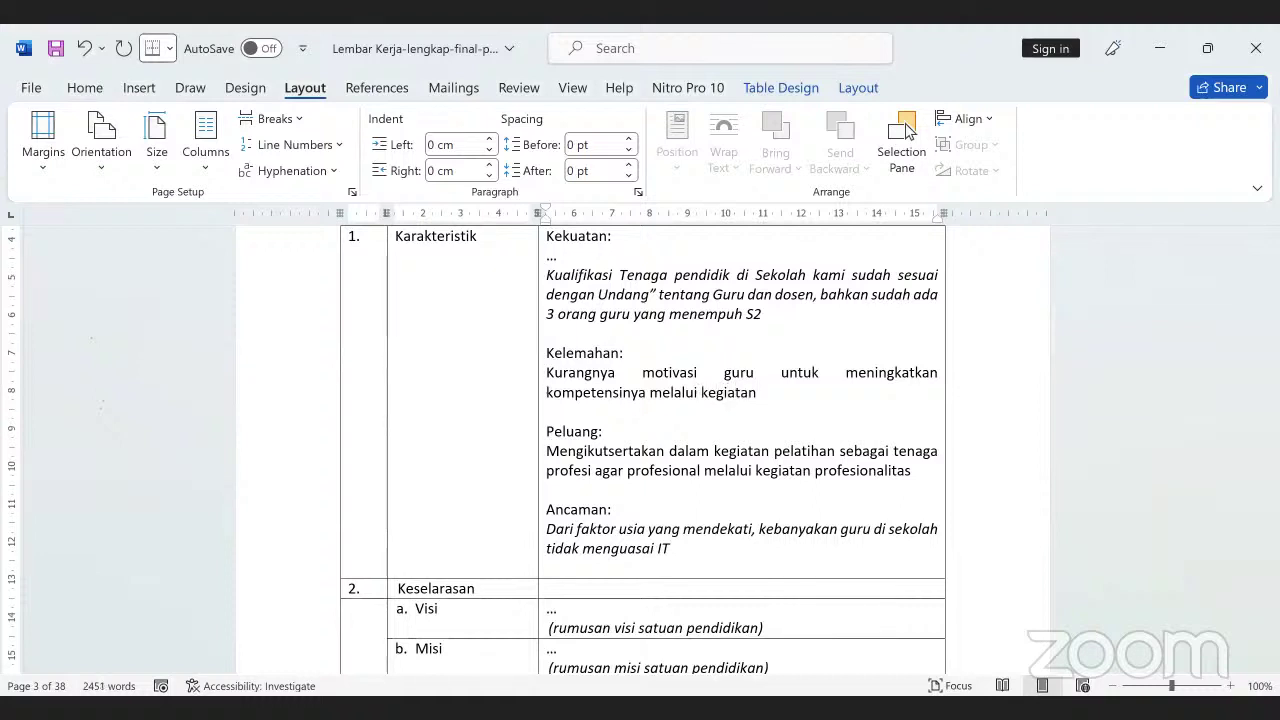
type("-kegiatan terkait")
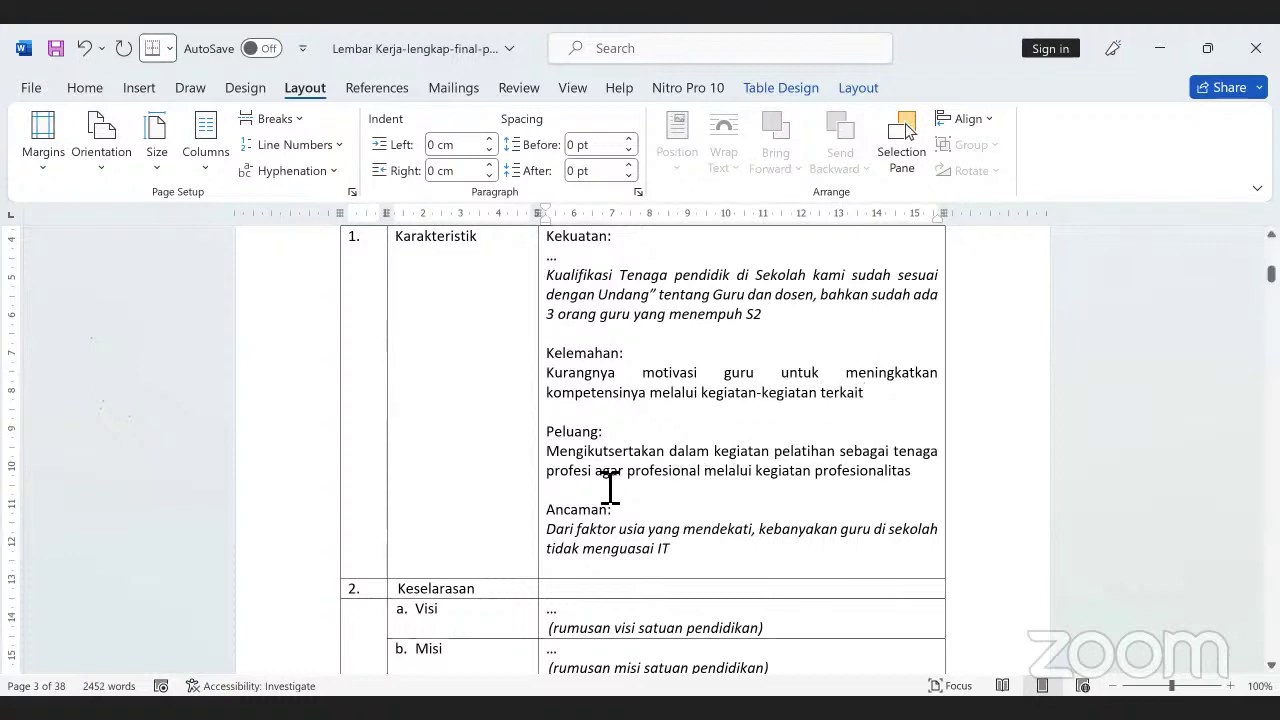
Review the Karakteristik row's entries from Kekuatan through Ancaman in the LK-1a table
left_click(929, 476)
left_click(776, 572)
scroll(840, 557, "up", 3)
scroll(557, 429, "up", 1)
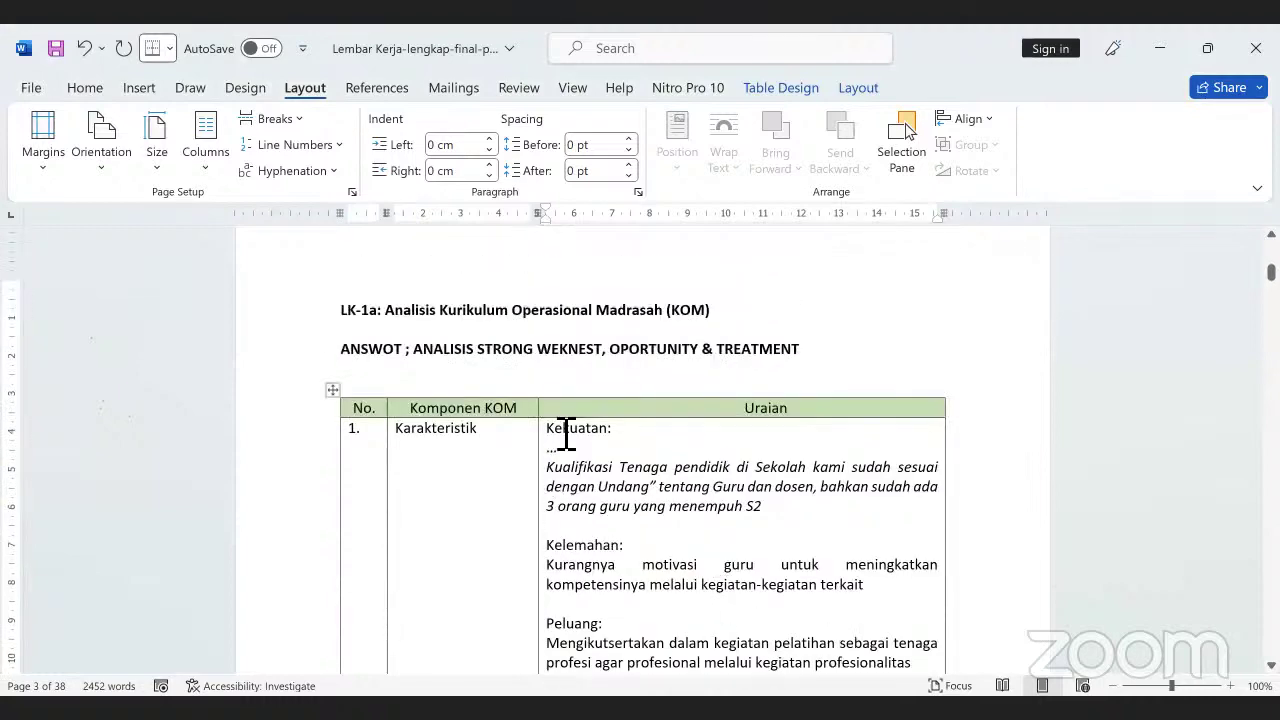
scroll(571, 428, "down", 3)
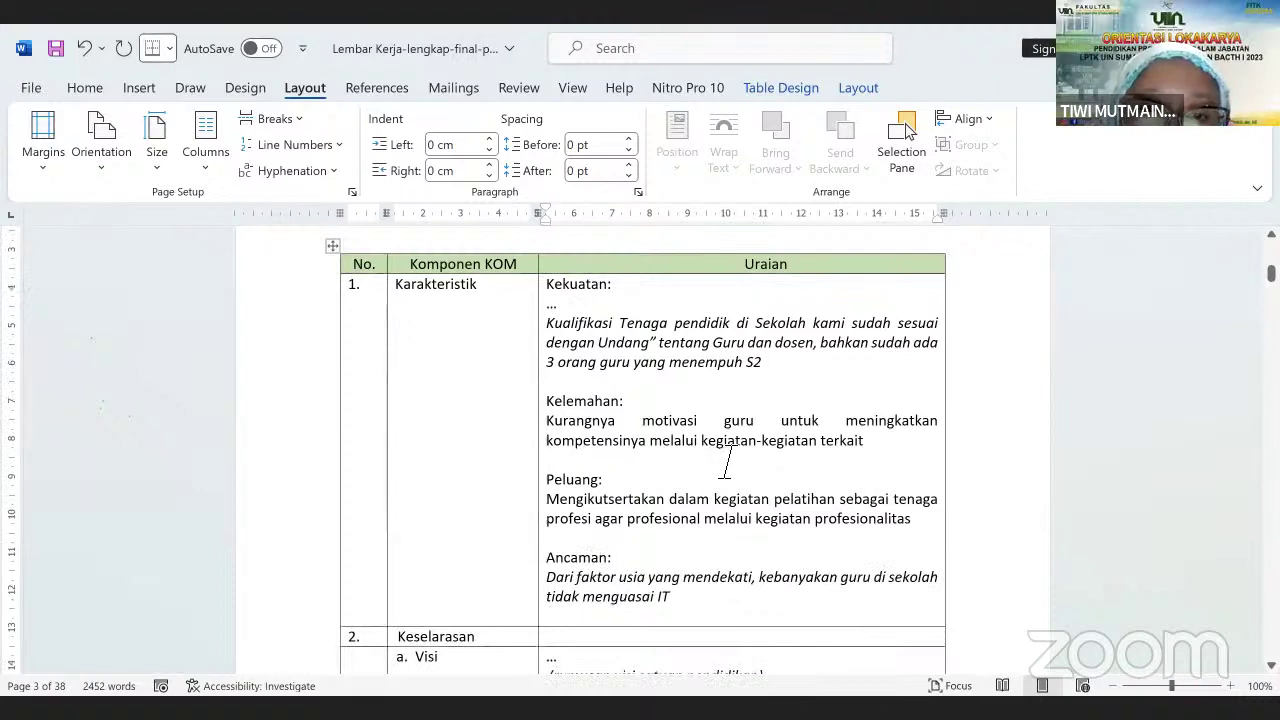
scroll(718, 462, "up", 2)
scroll(718, 462, "down", 3)
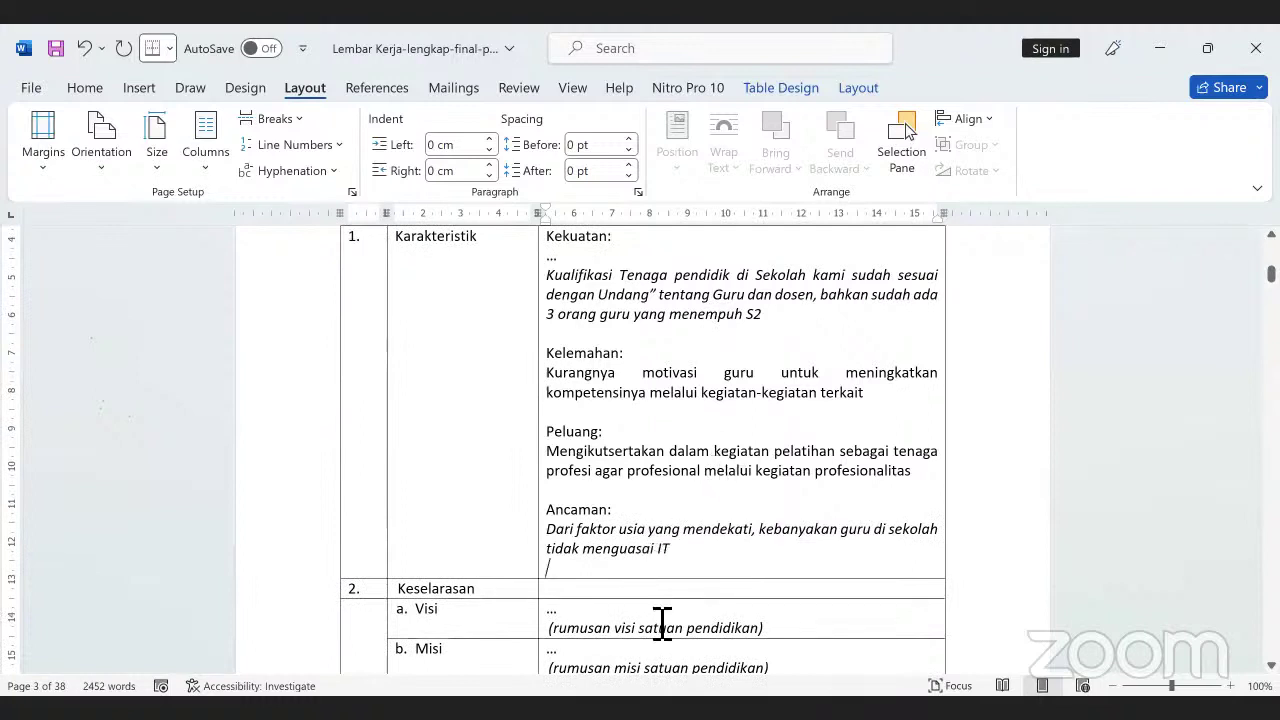
Replace the placeholder dots and guidance text in the Visi row with "Berprestasi Berdasarkan Iman dan Takwa"
scroll(700, 627, "down", 1)
left_click_drag(770, 580, 560, 571)
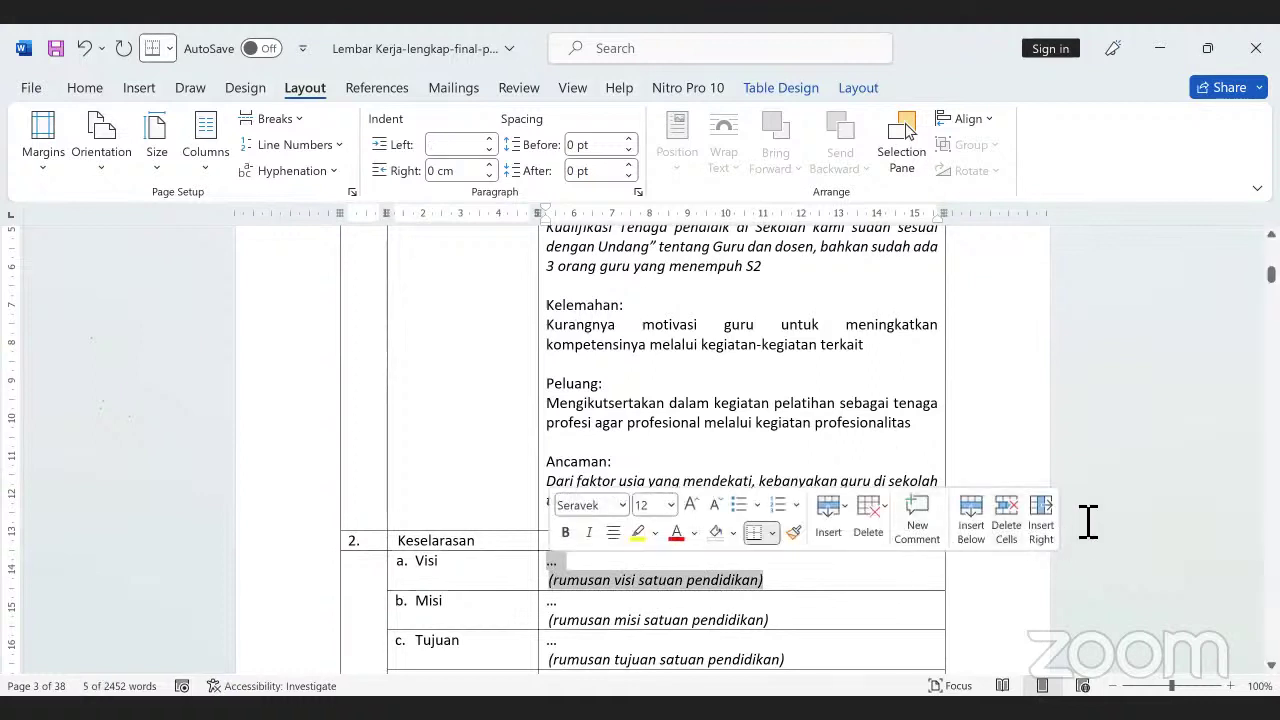
type("Berp")
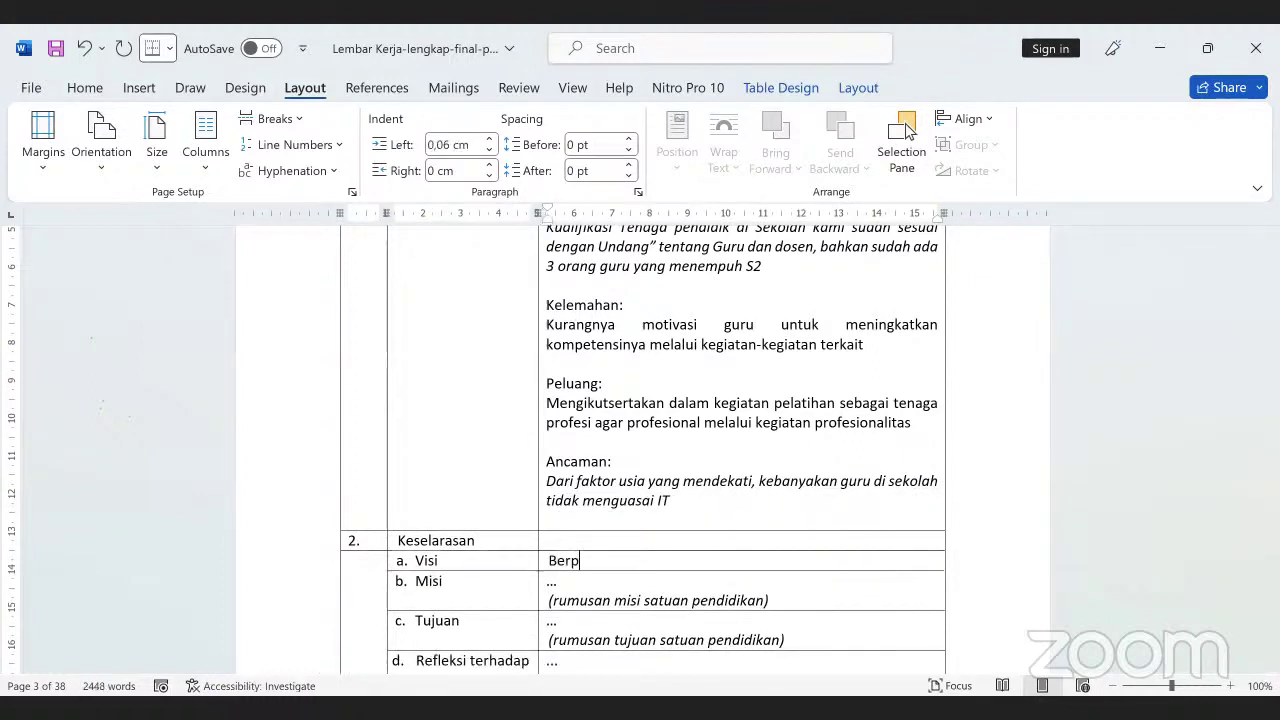
type("restasi")
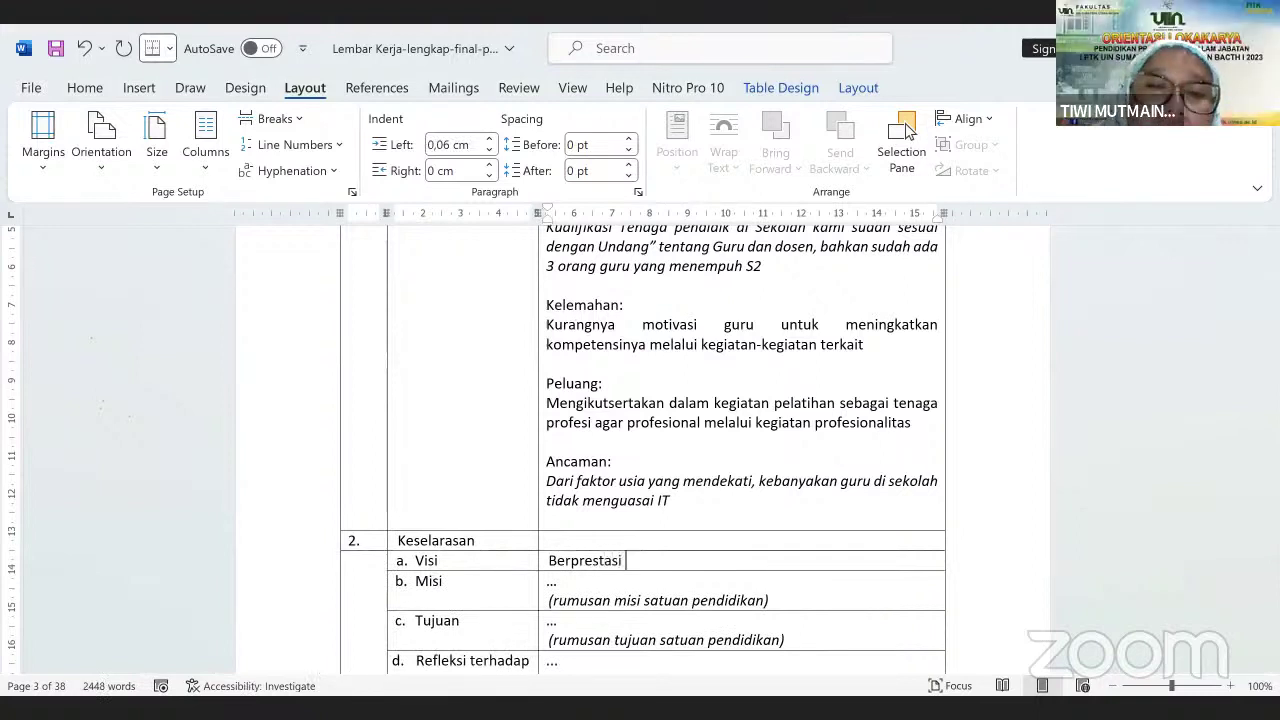
type(" Ber")
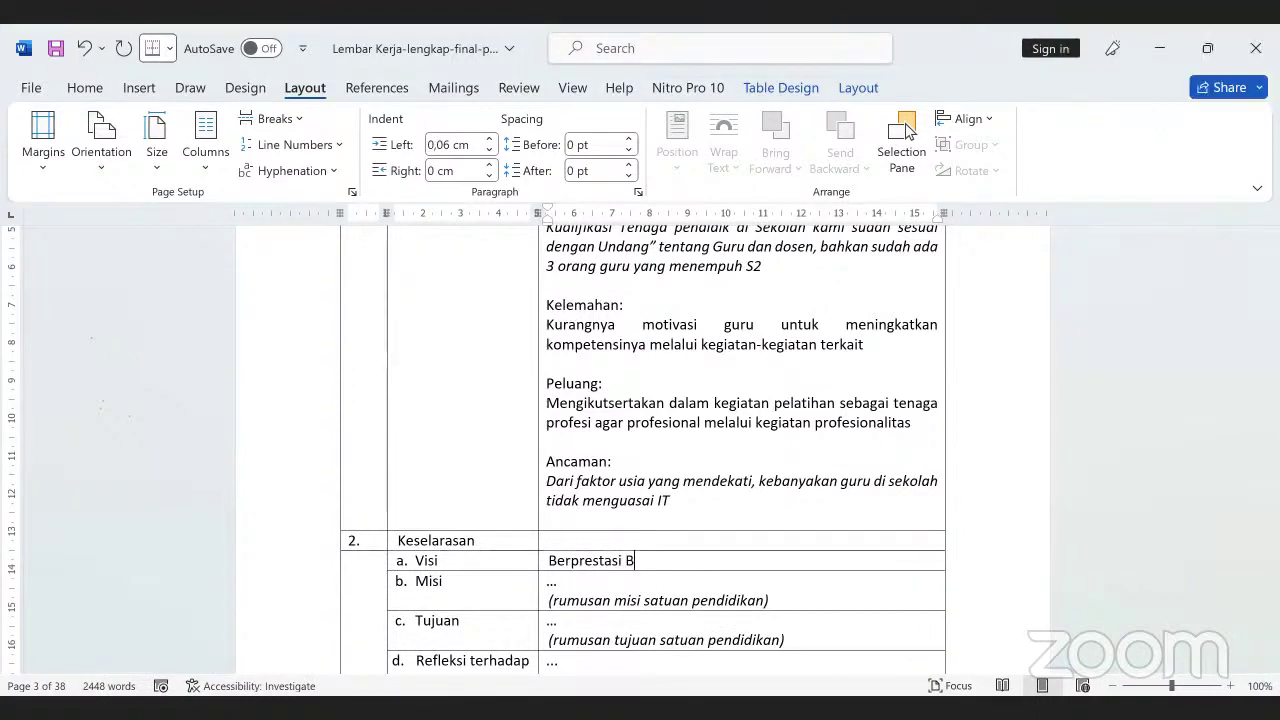
type("dasarkan ")
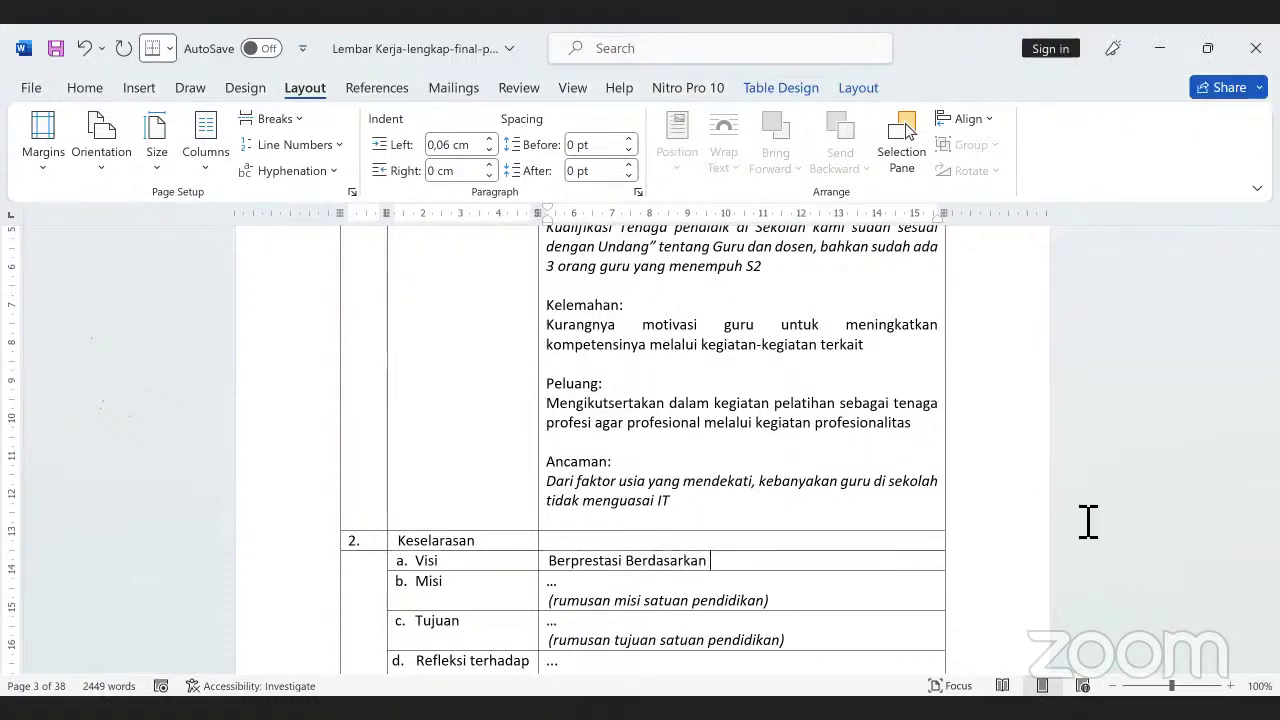
type("Iman dan Takwa")
key("Down")
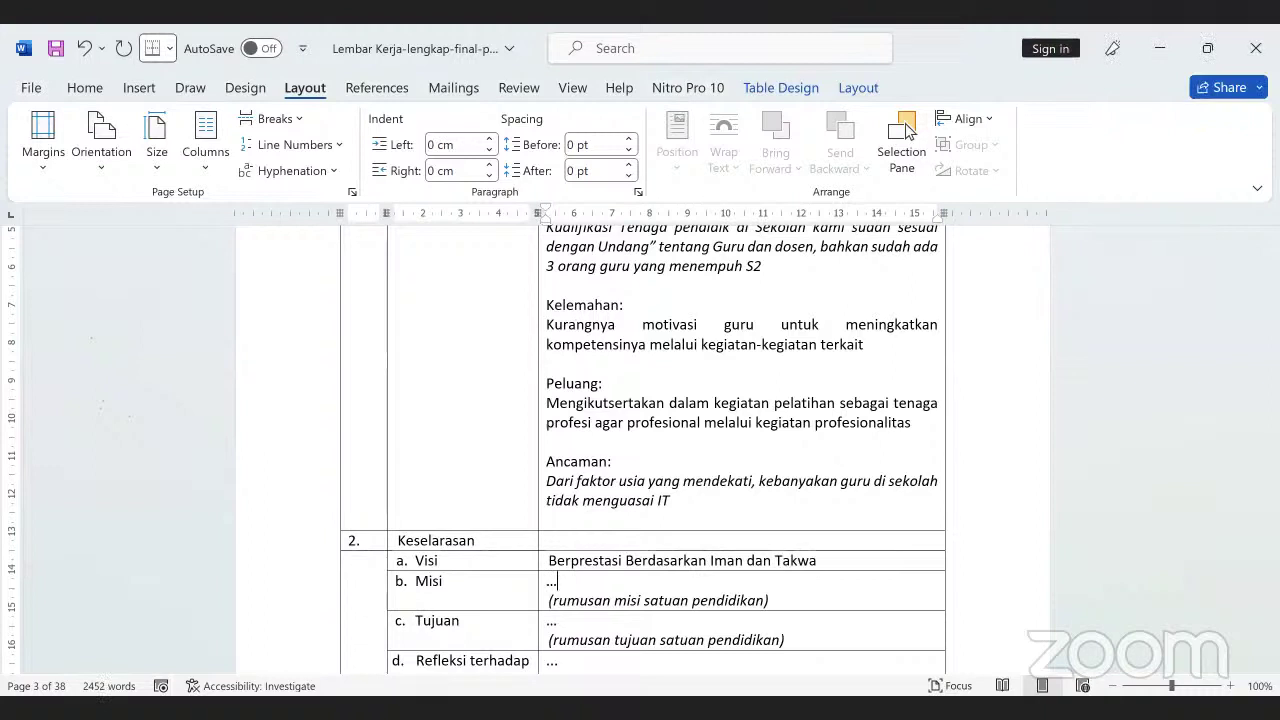
Delete the placeholder dots and their empty line above the guidance text in the Misi row
key("BackSpace")
key("BackSpace")
key("BackSpace")
key("Delete")
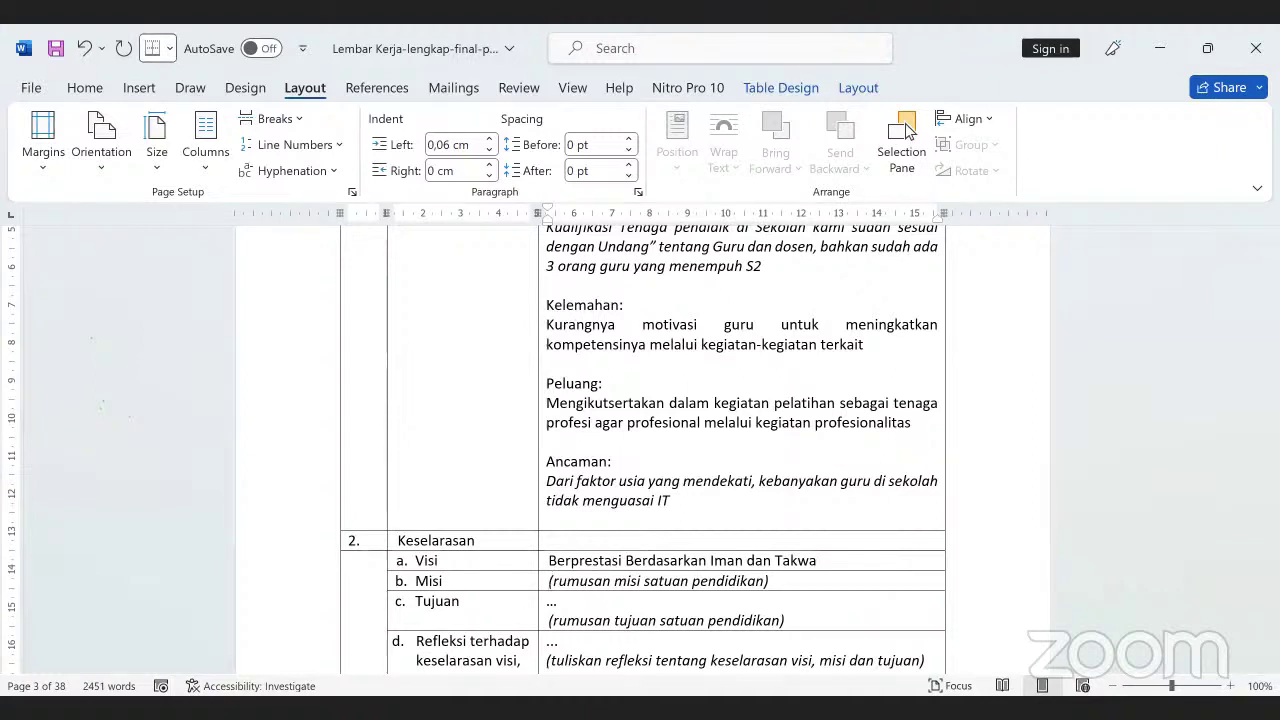
left_click(1046, 543)
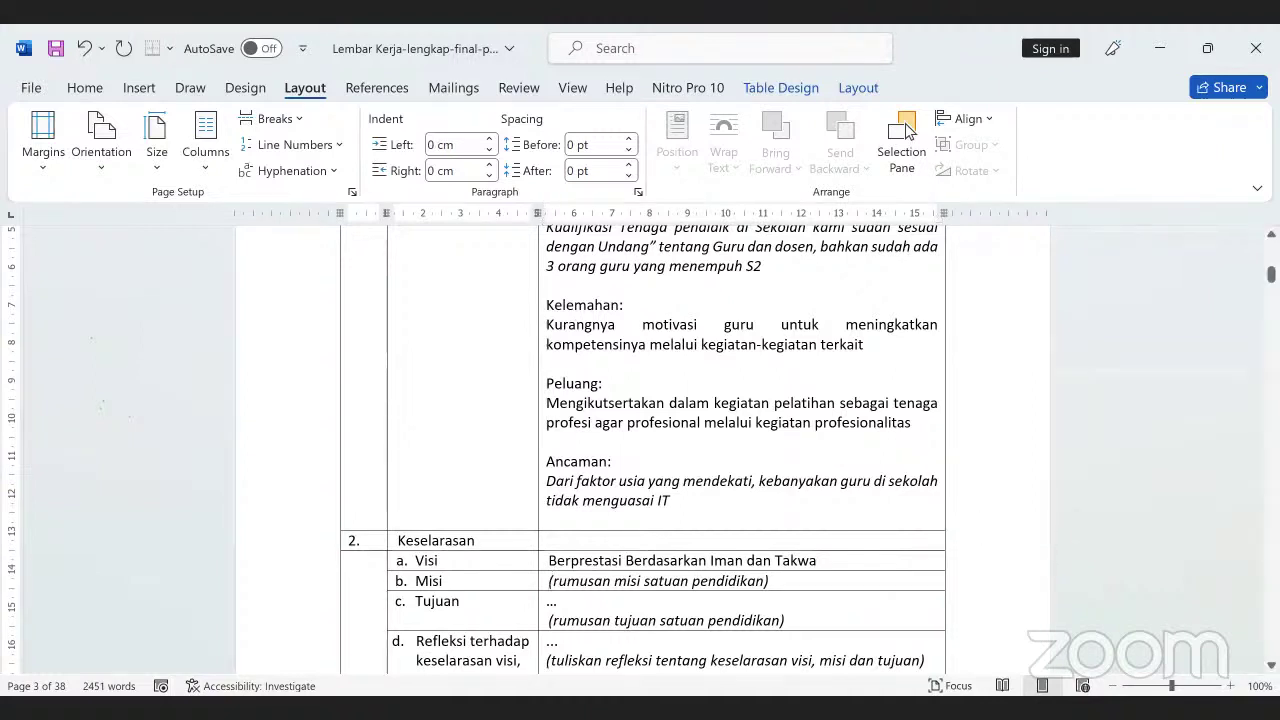
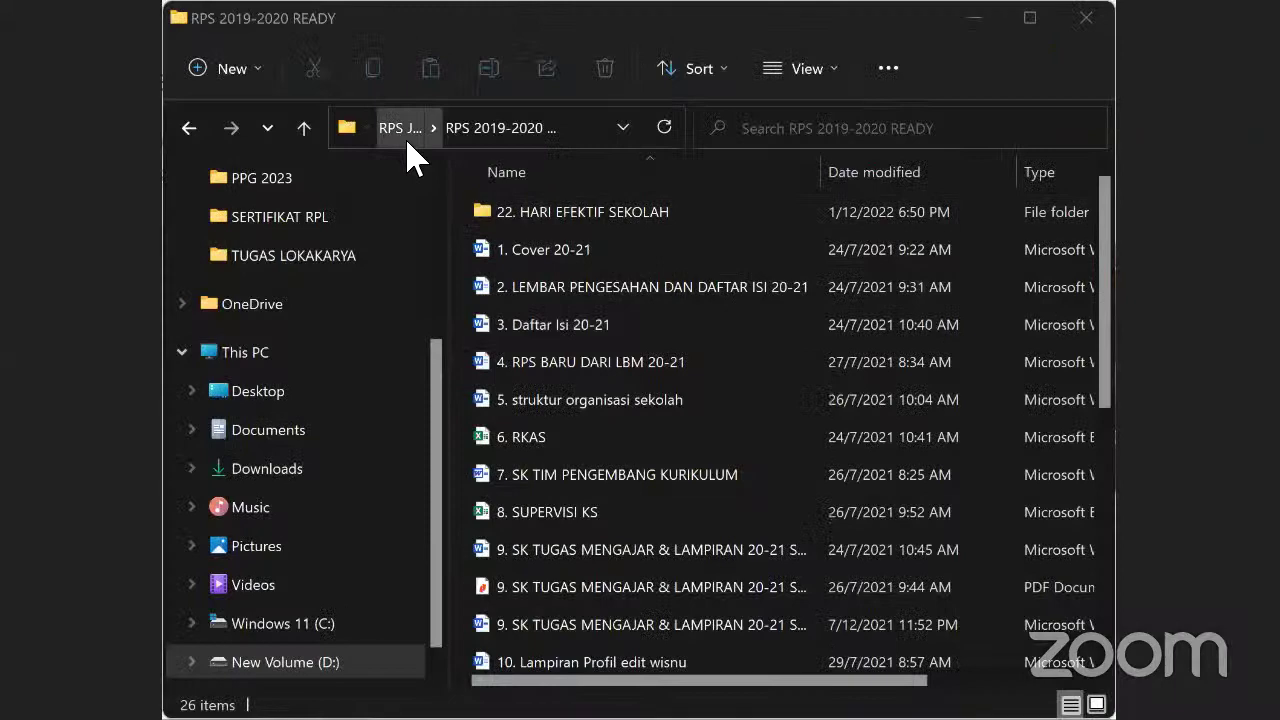
In File Explorer, look through the "6. RAPBS" and "5. RPS" folders for the school's vision and mission file
left_click(400, 128)
key("Return")
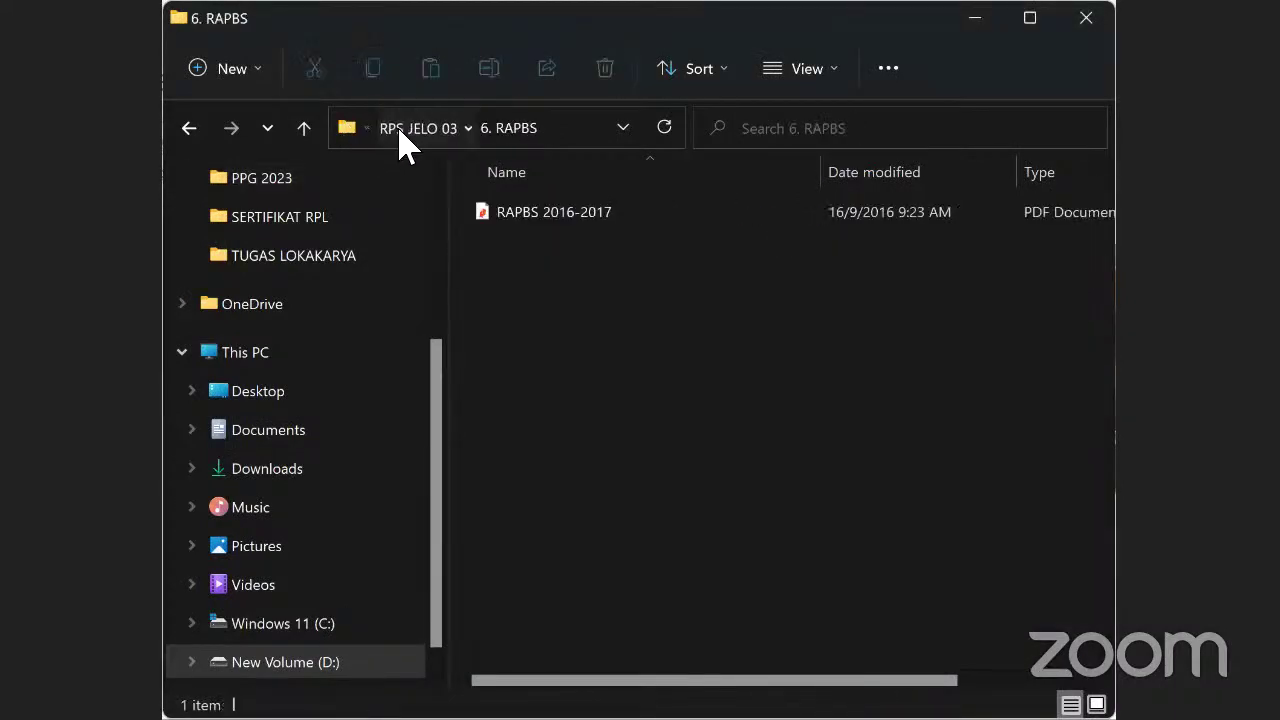
left_click(410, 128)
key("Up")
key("Return")
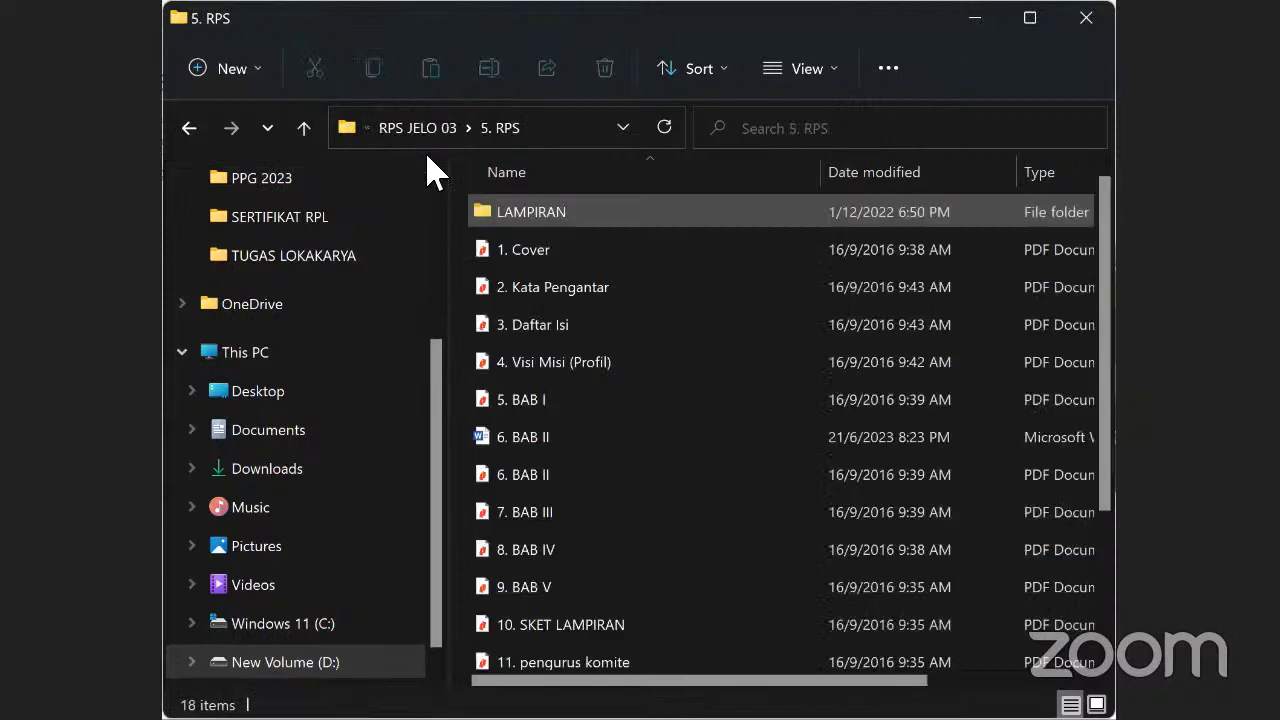
scroll(535, 300, "down", 3)
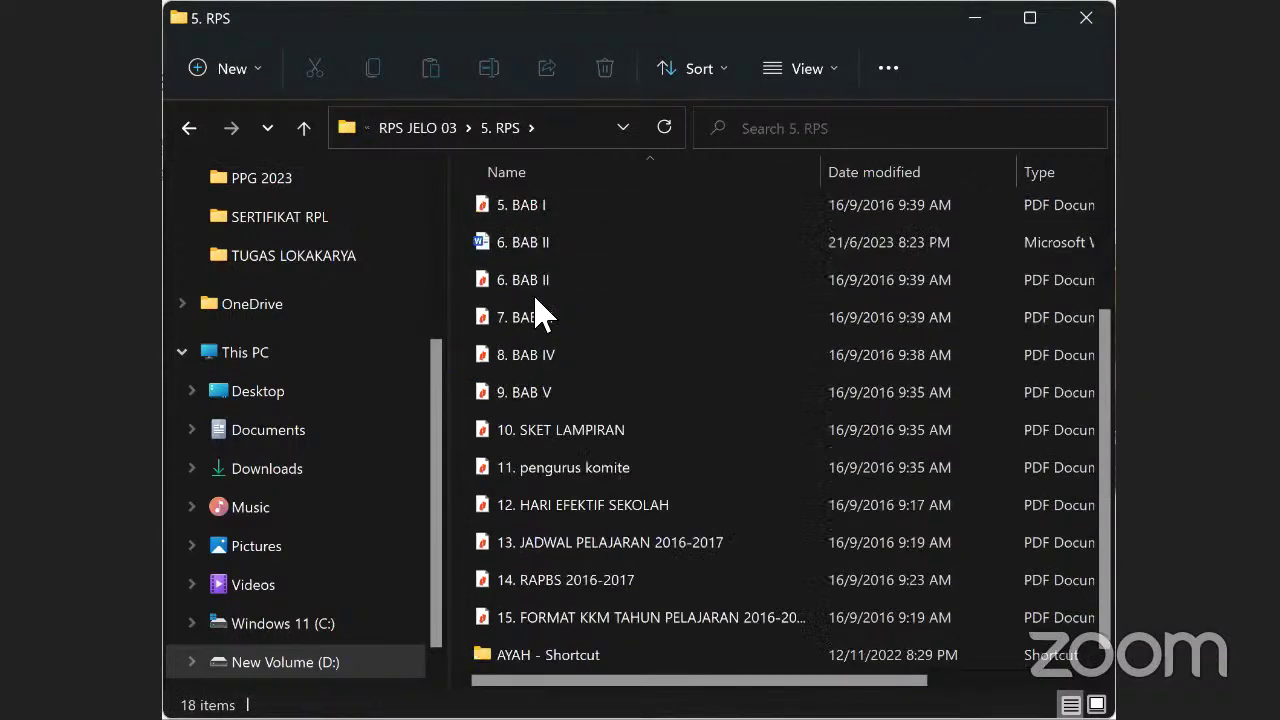
scroll(531, 300, "up", 5)
Return to the "RPS JELO 03" folder and open the document "4. RPS BARU DARI LBM 20-21"
left_click(418, 138)
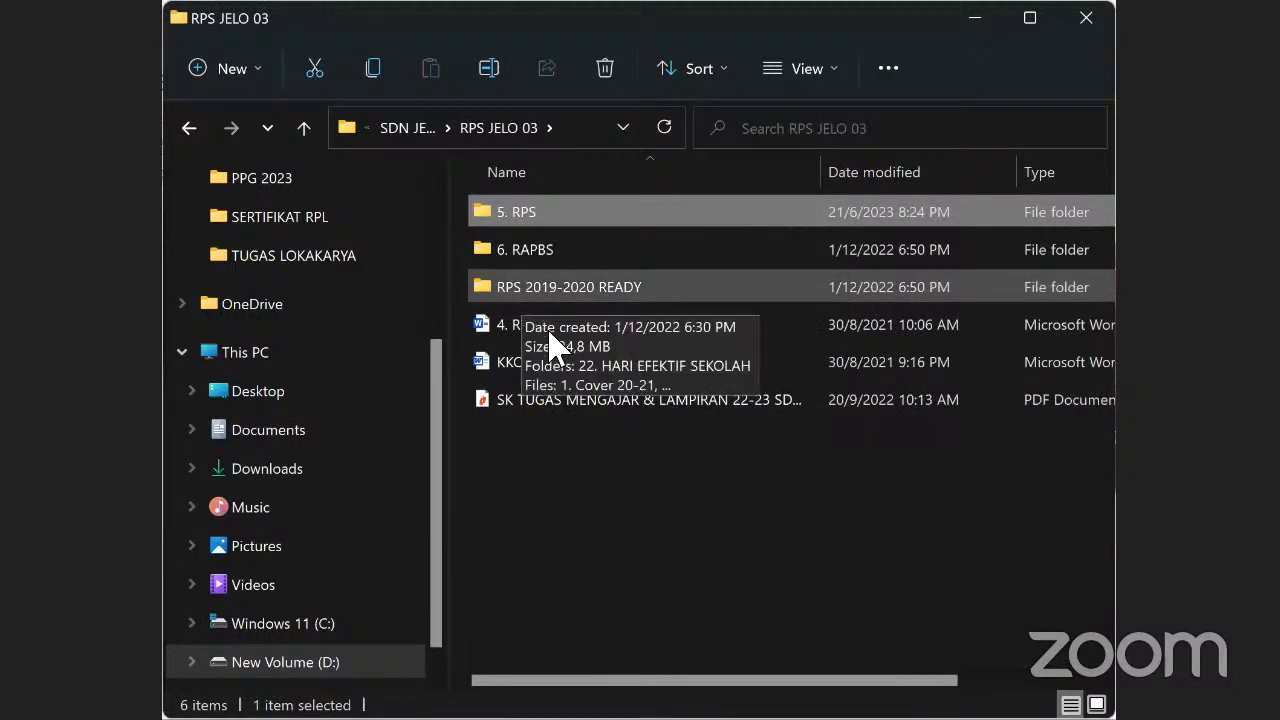
left_click(558, 336)
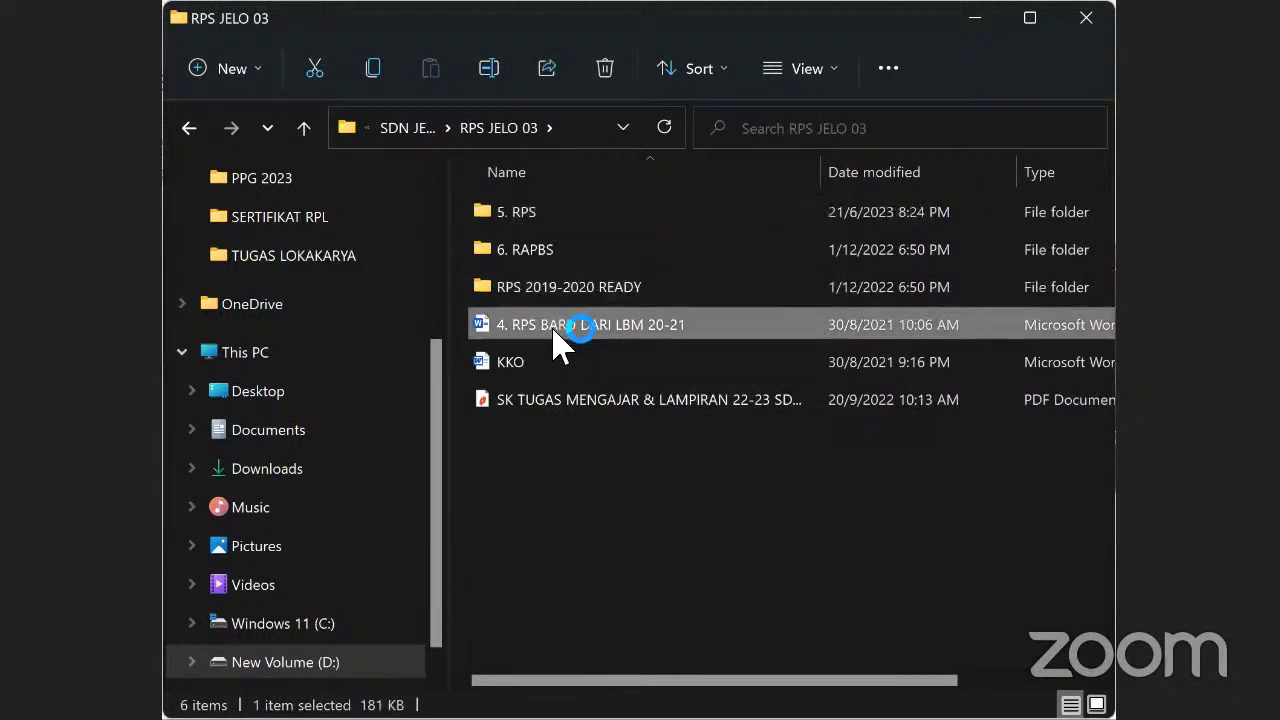
double_click(556, 334)
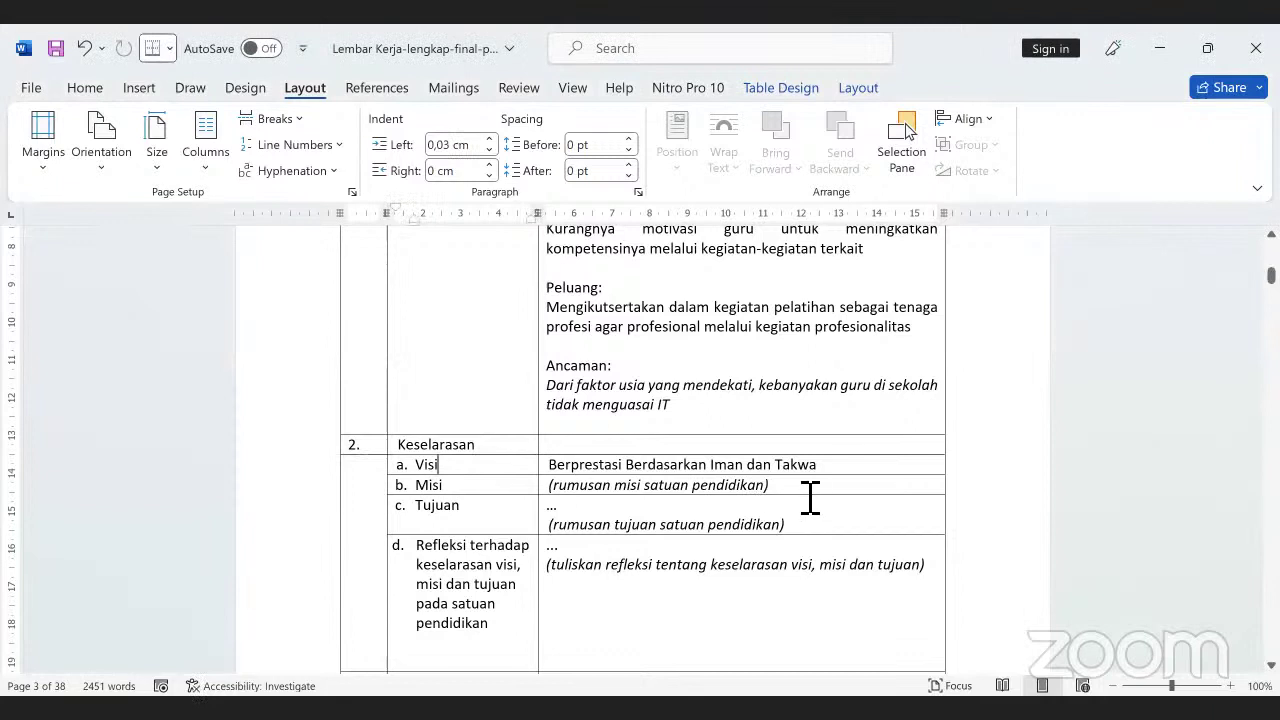
Back in the worksheet, replace the Misi guidance text with the school's five numbered mission points, starting with "Meningkatkan imtaq secara berkesinambungan"
left_click_drag(766, 486, 577, 488)
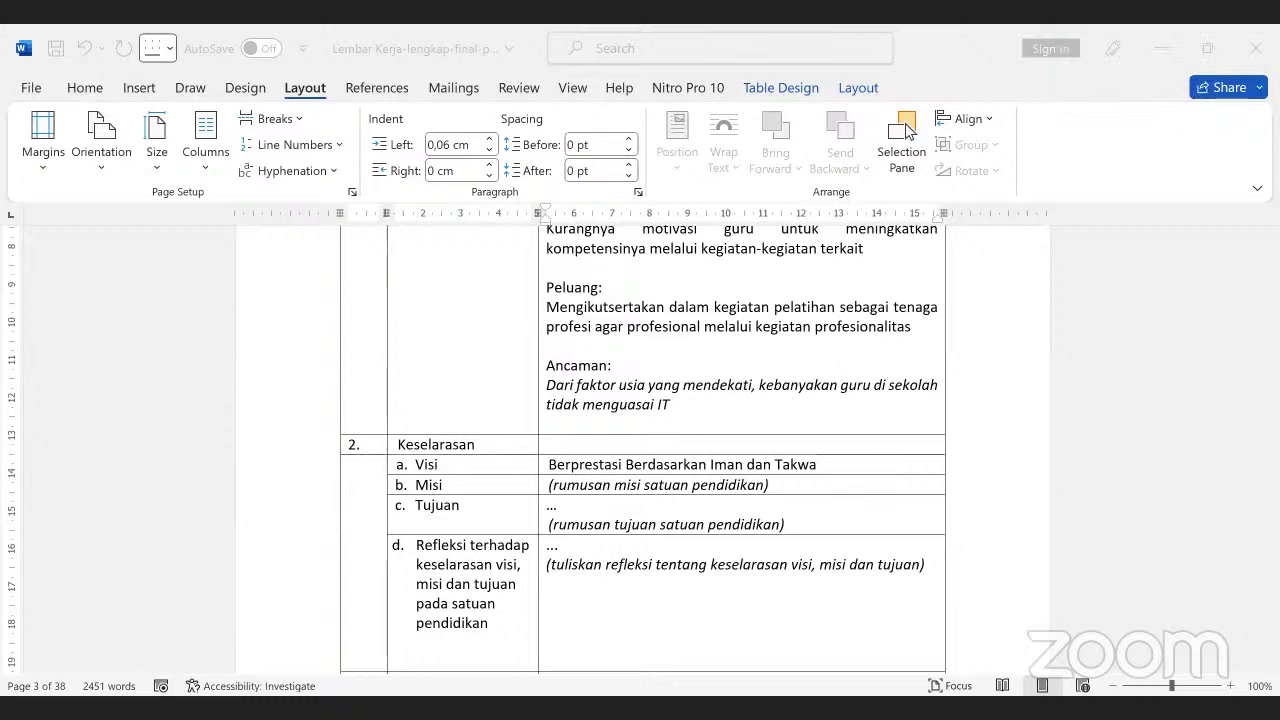
left_click(790, 485)
scroll(723, 503, "down", 10)
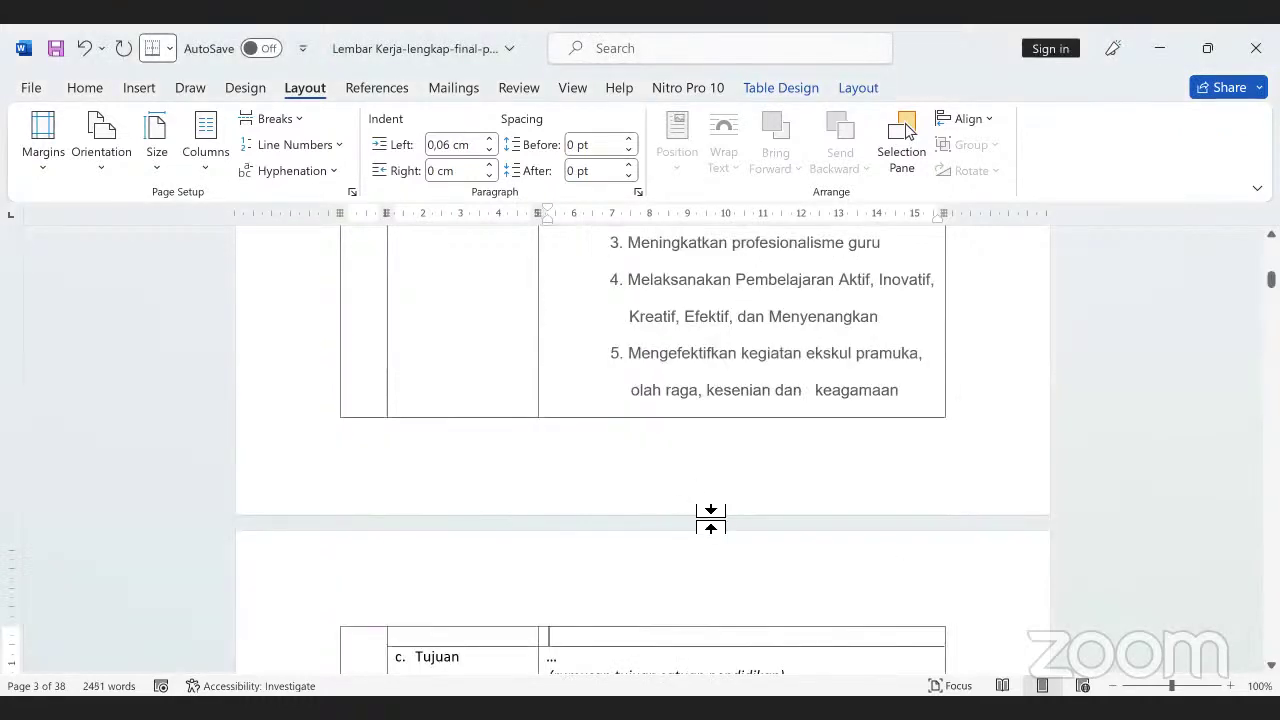
scroll(652, 562, "up", 7)
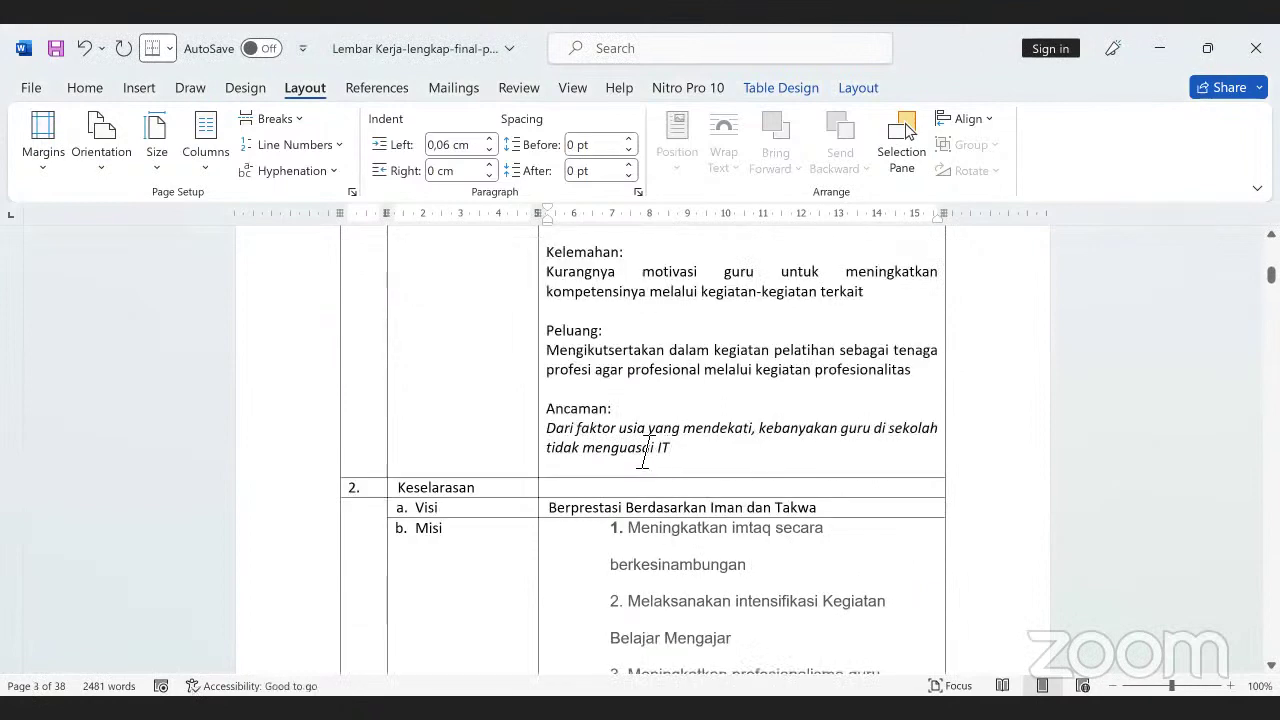
left_click(396, 320)
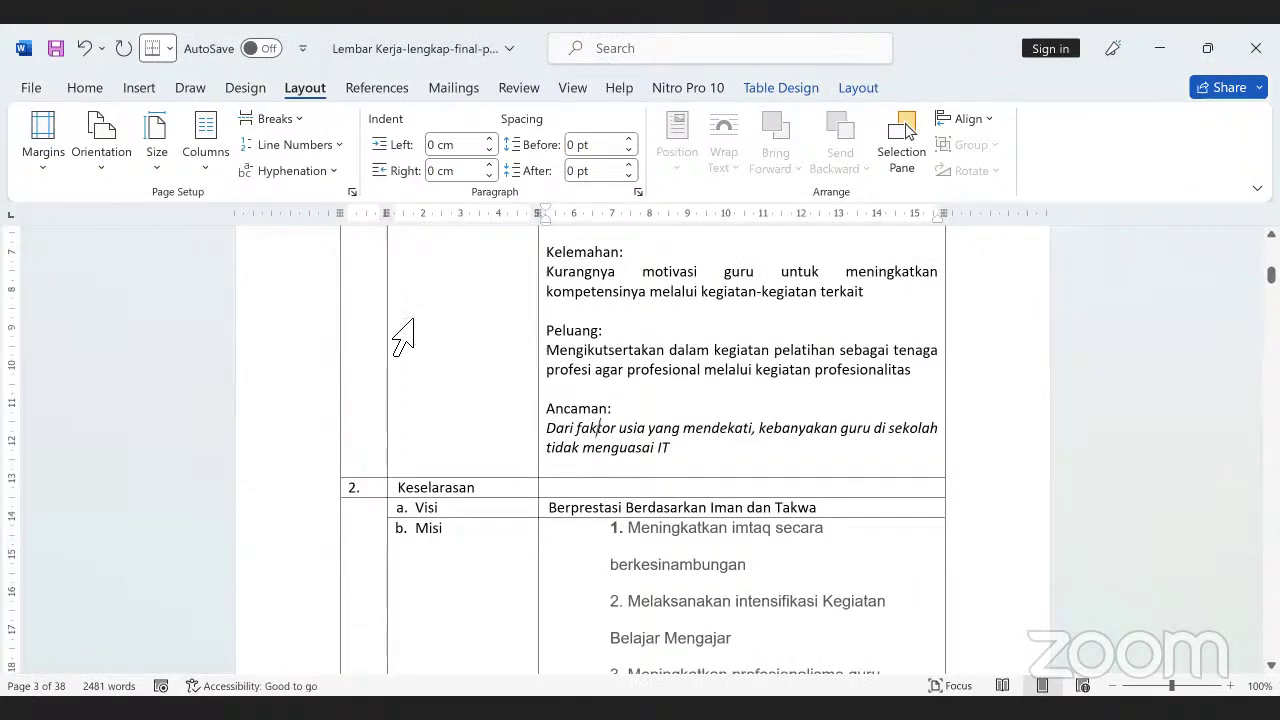
Copy the italic formatting of the Ancaman text onto the five numbered mission points in the Misi row with Format Painter
left_click(82, 88)
left_click(76, 169)
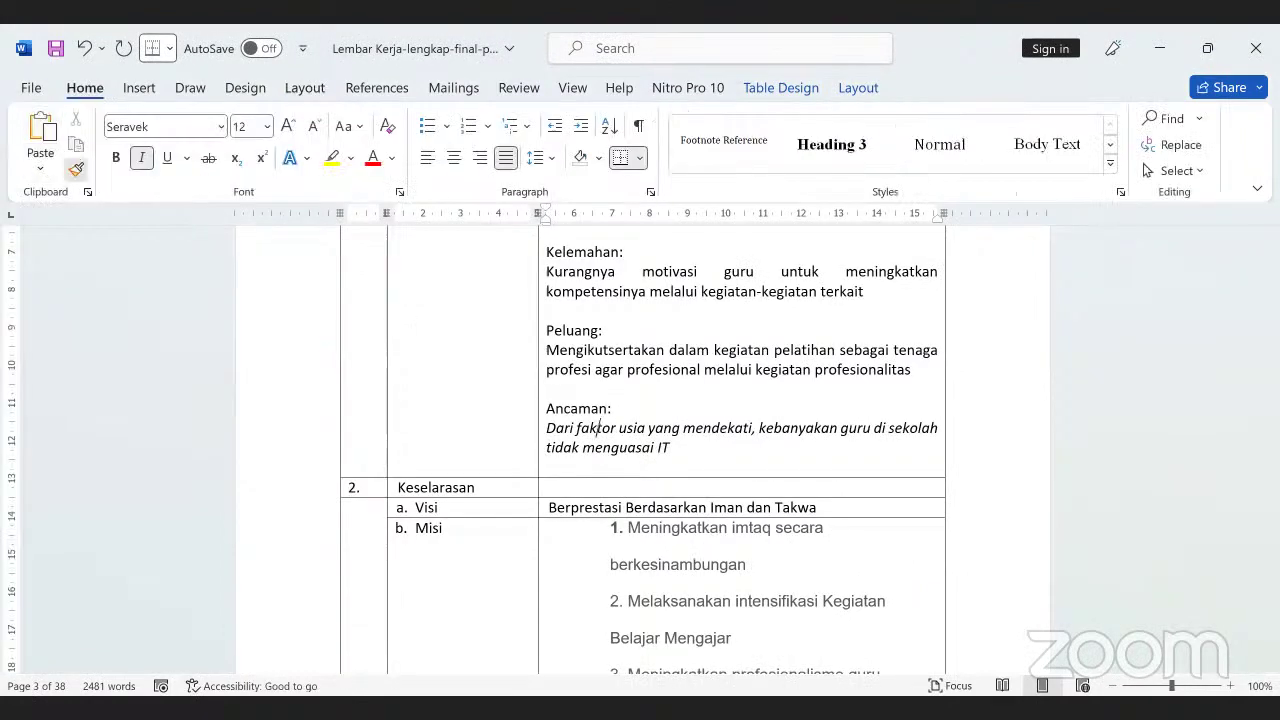
left_click_drag(607, 548, 634, 589)
left_click(678, 606)
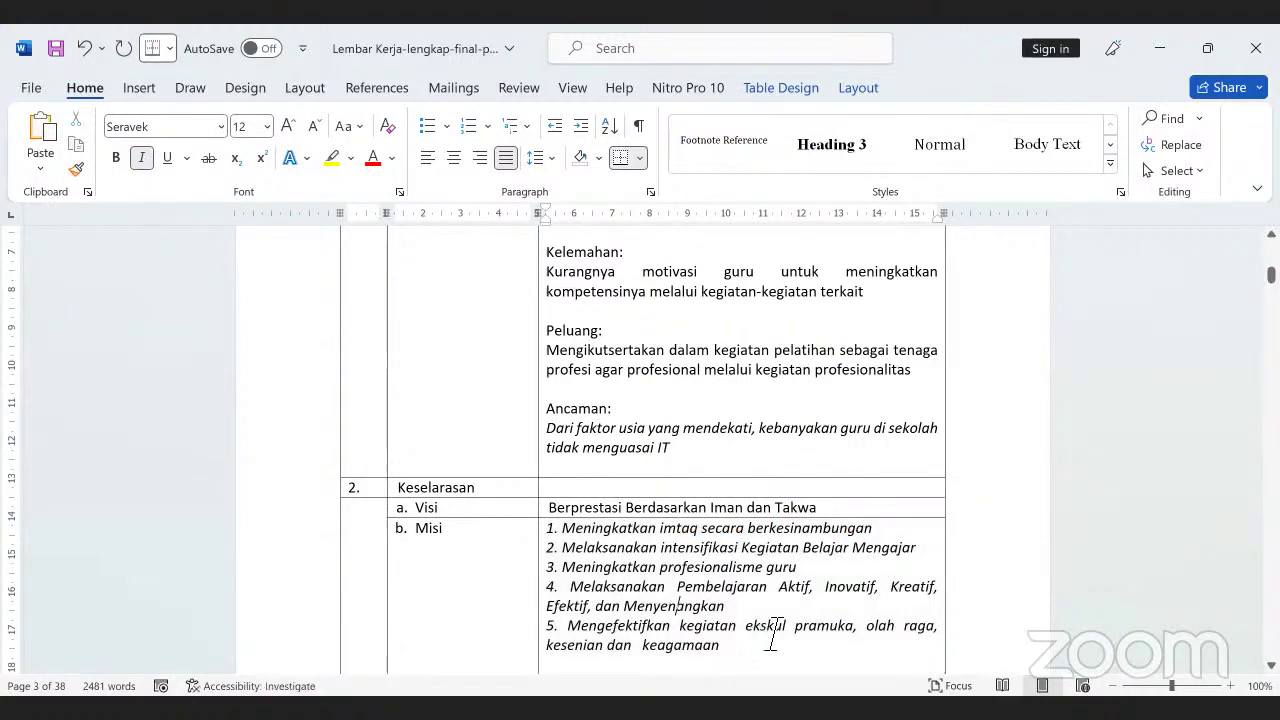
Delete the empty line below the fifth mission point in the Misi row
scroll(757, 615, "down", 3)
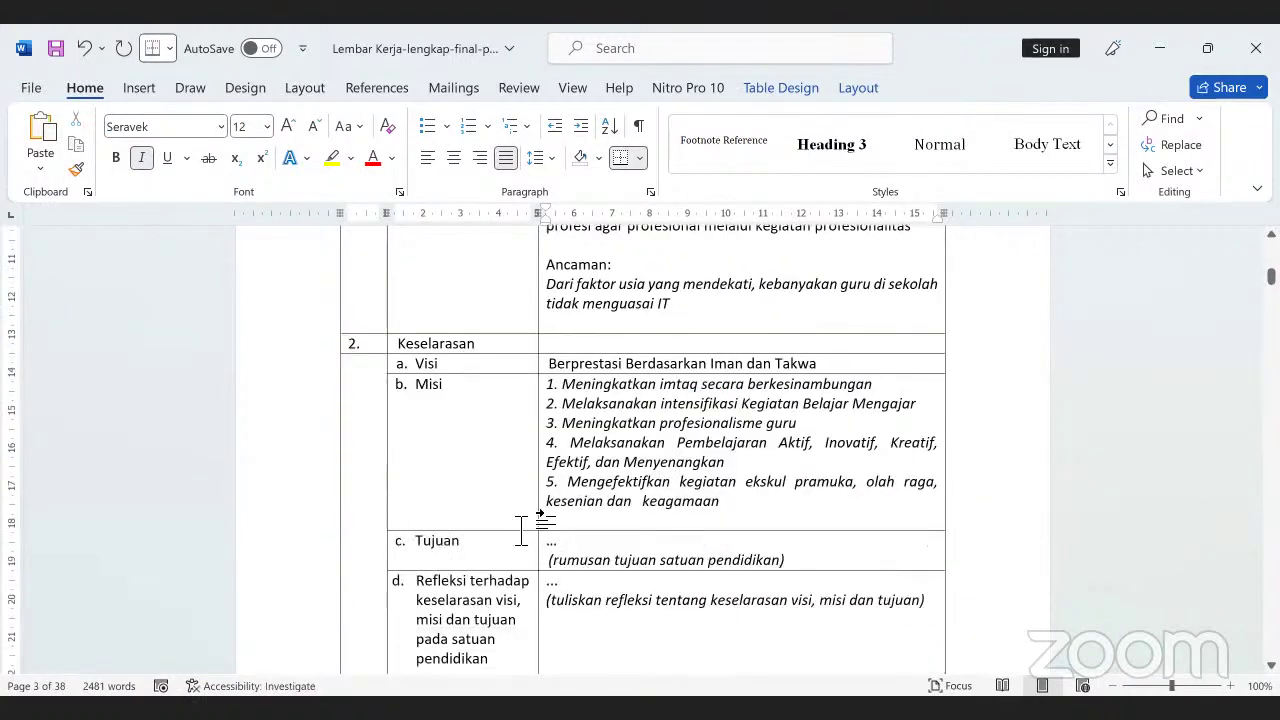
left_click(494, 350)
left_click(603, 526)
key("BackSpace")
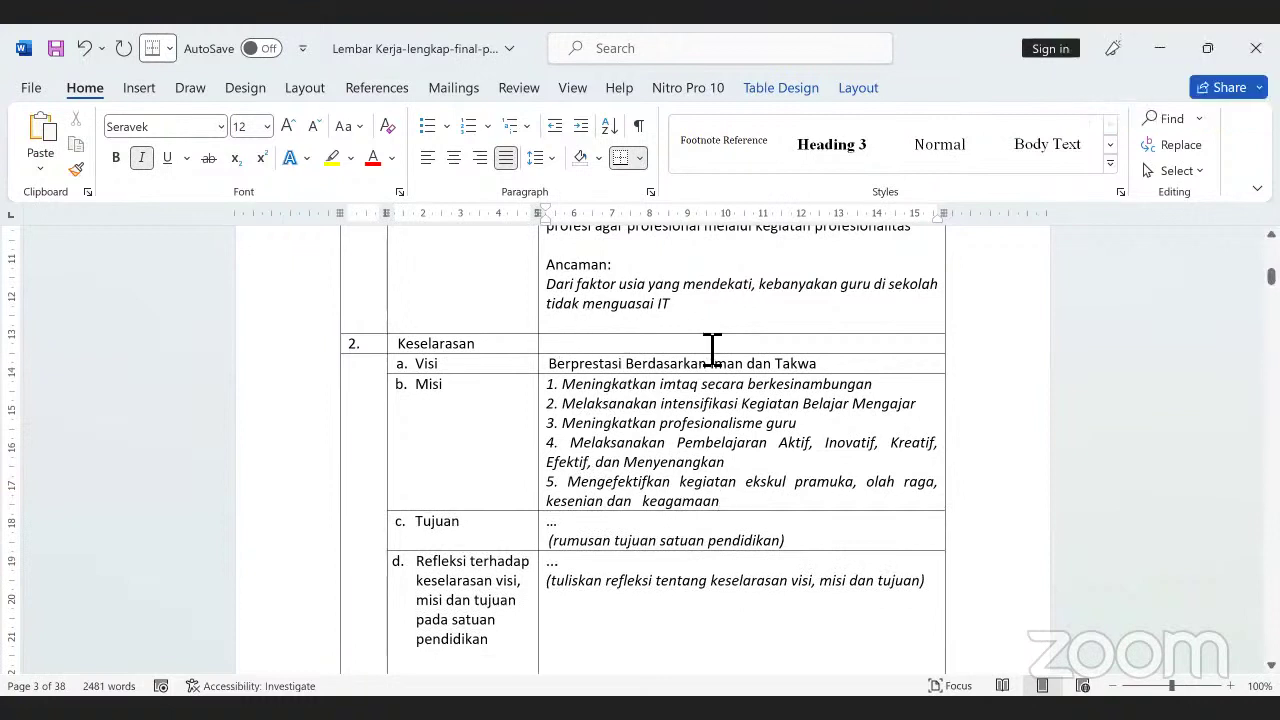
left_click_drag(889, 393, 603, 396)
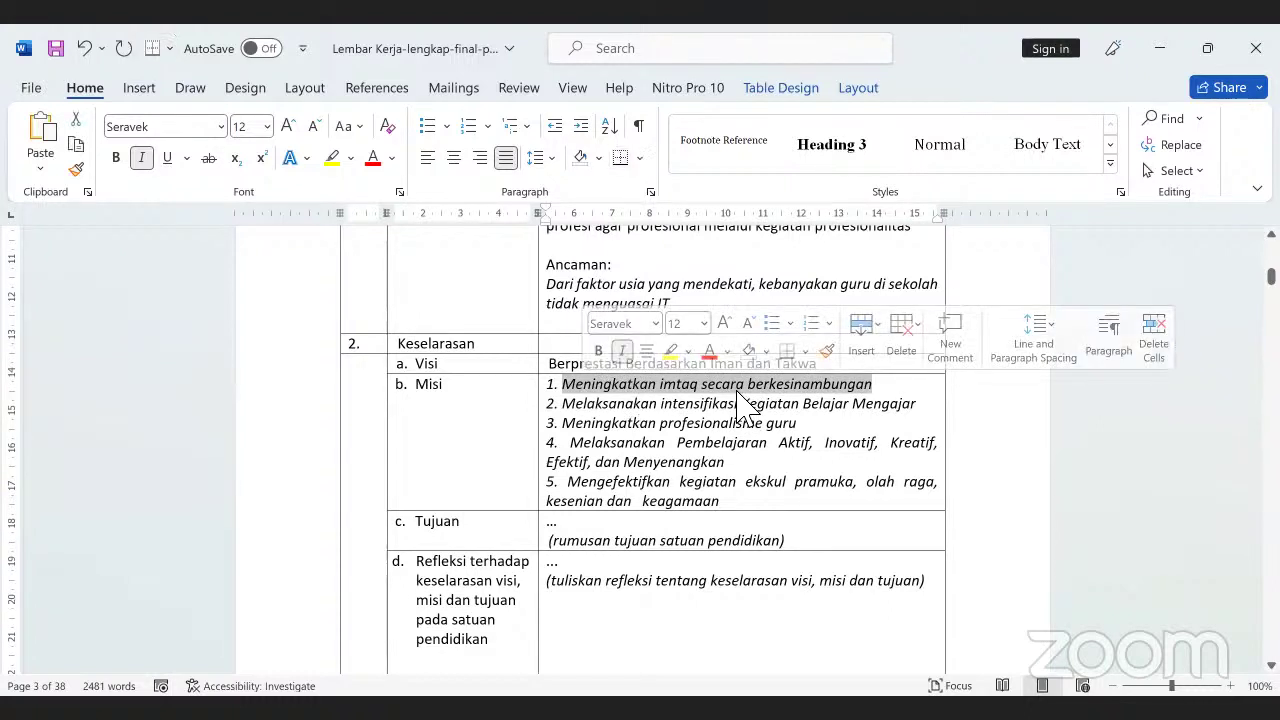
left_click(633, 412)
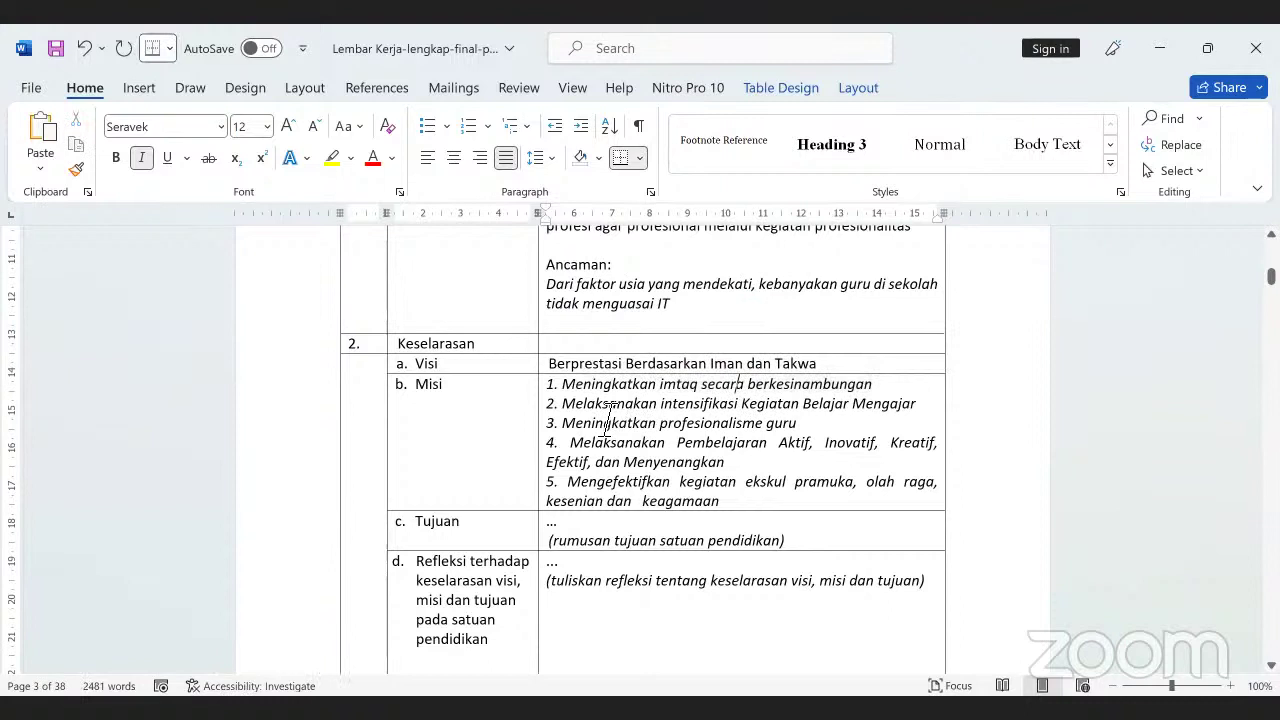
left_click_drag(609, 412, 657, 462)
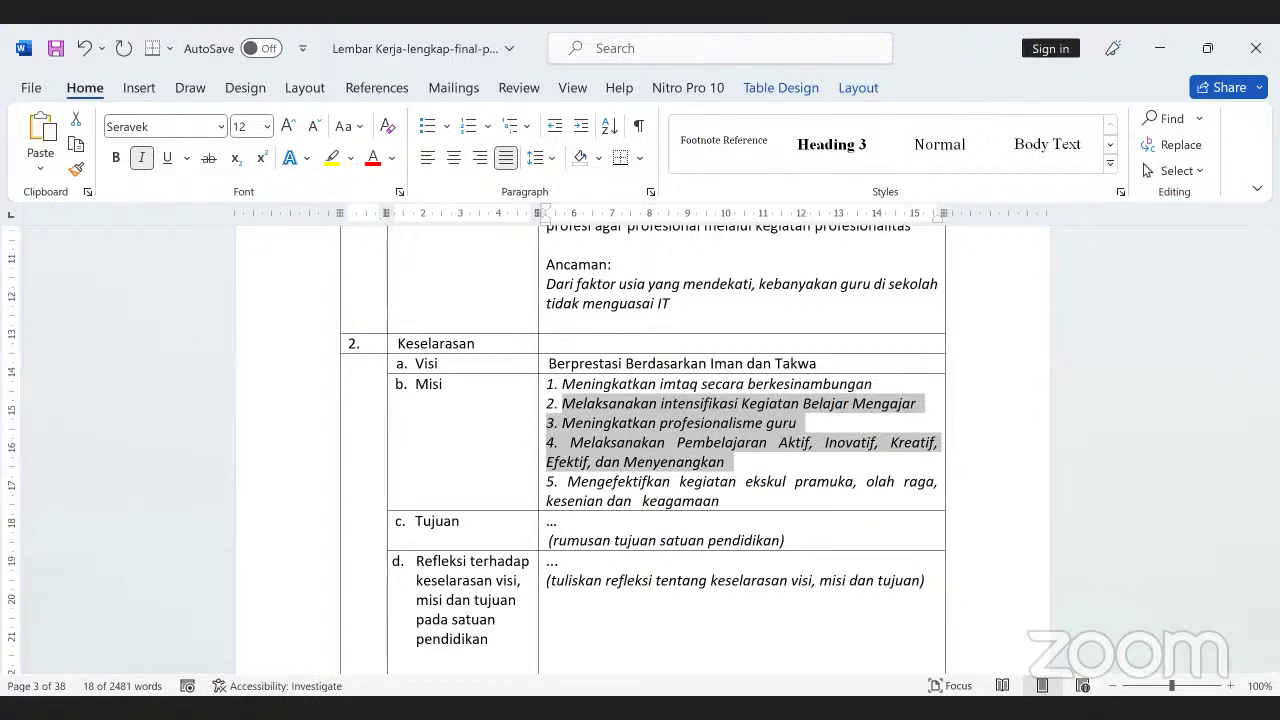
Replace the dots and guidance text in the Tujuan row with the school's four goals from the RPS document, starting with "Sebagai acuan sekolah"
key("alt+Tab")
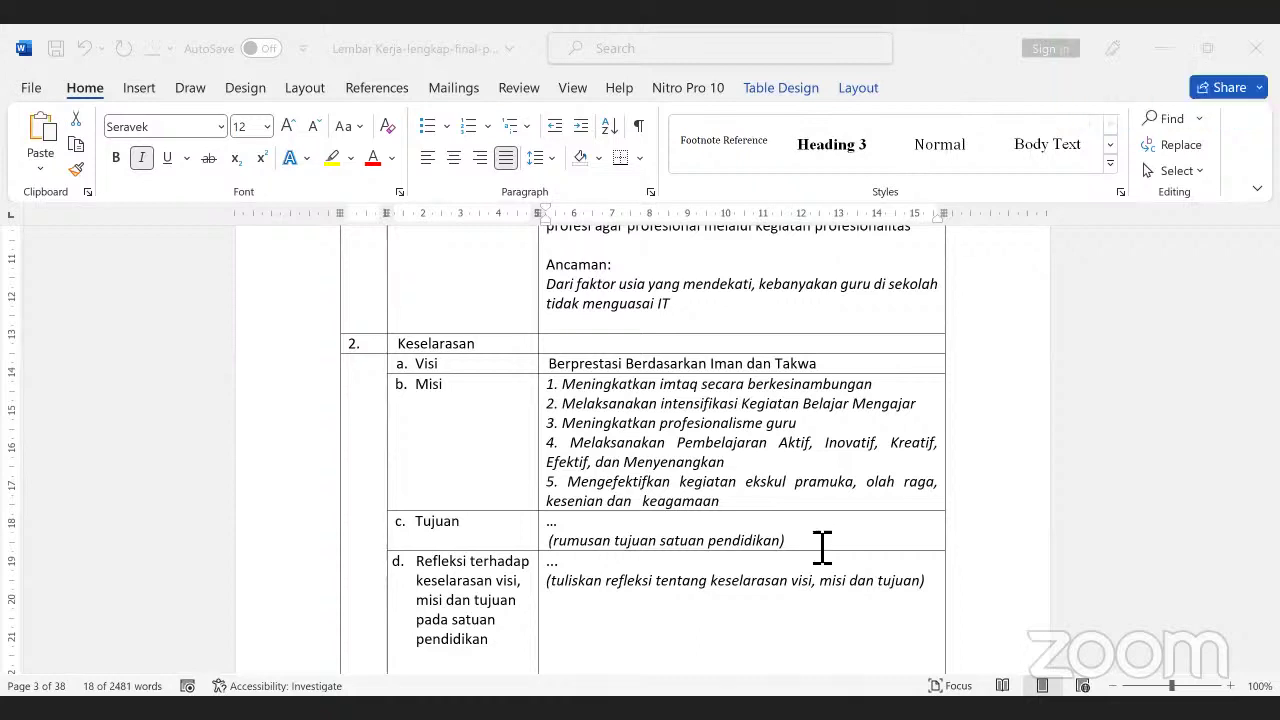
left_click_drag(786, 541, 548, 532)
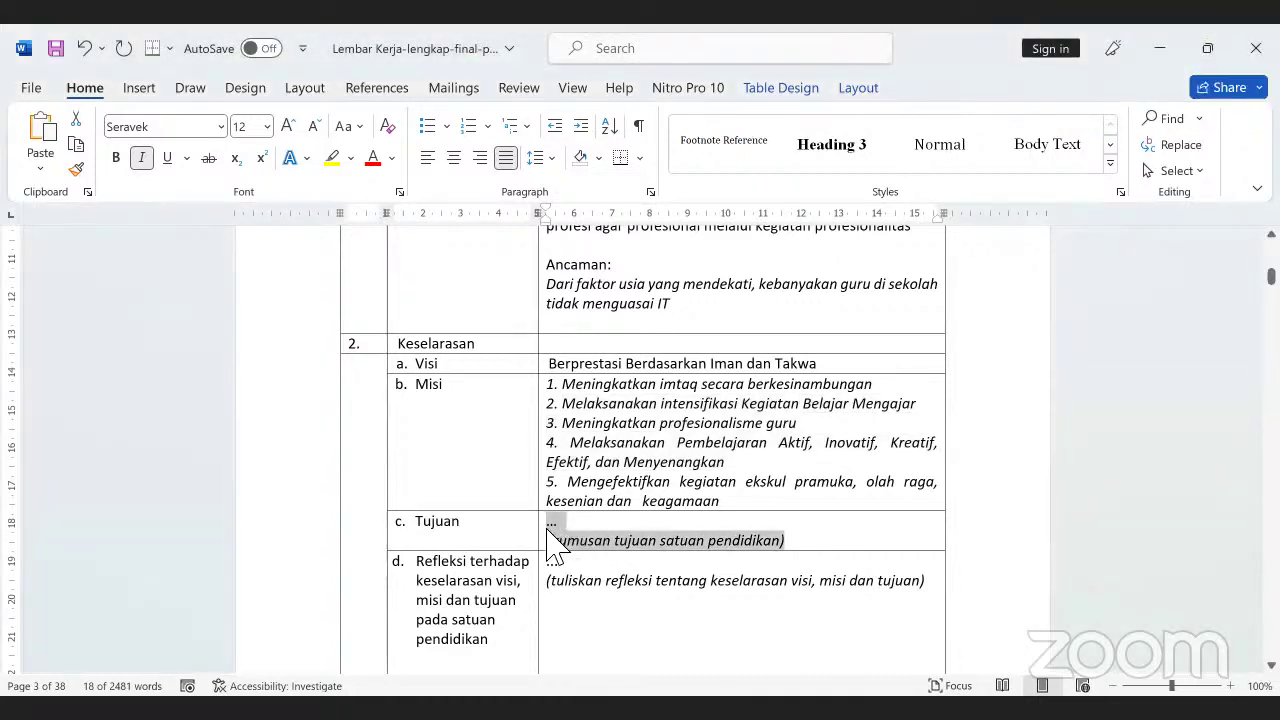
key("ctrl+v")
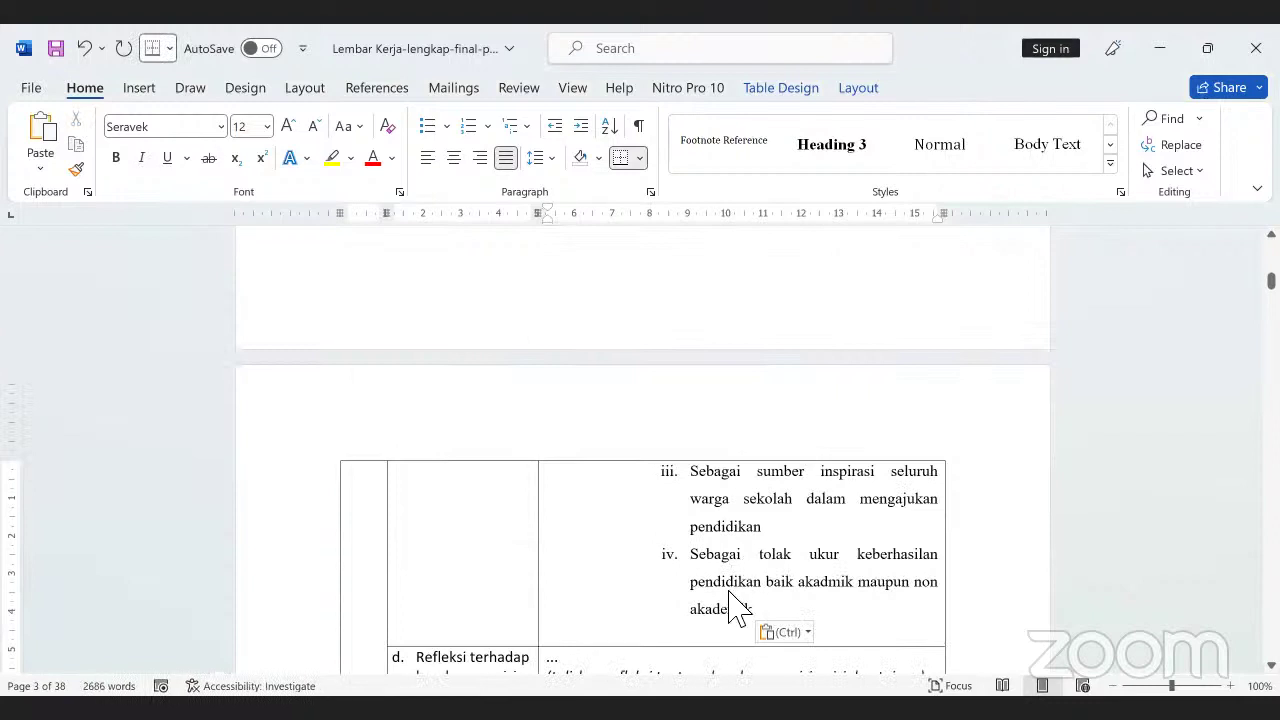
Apply the formatting of the Misi text to the pasted goals in the Tujuan row with Format Painter
scroll(714, 543, "up", 8)
left_click(669, 460)
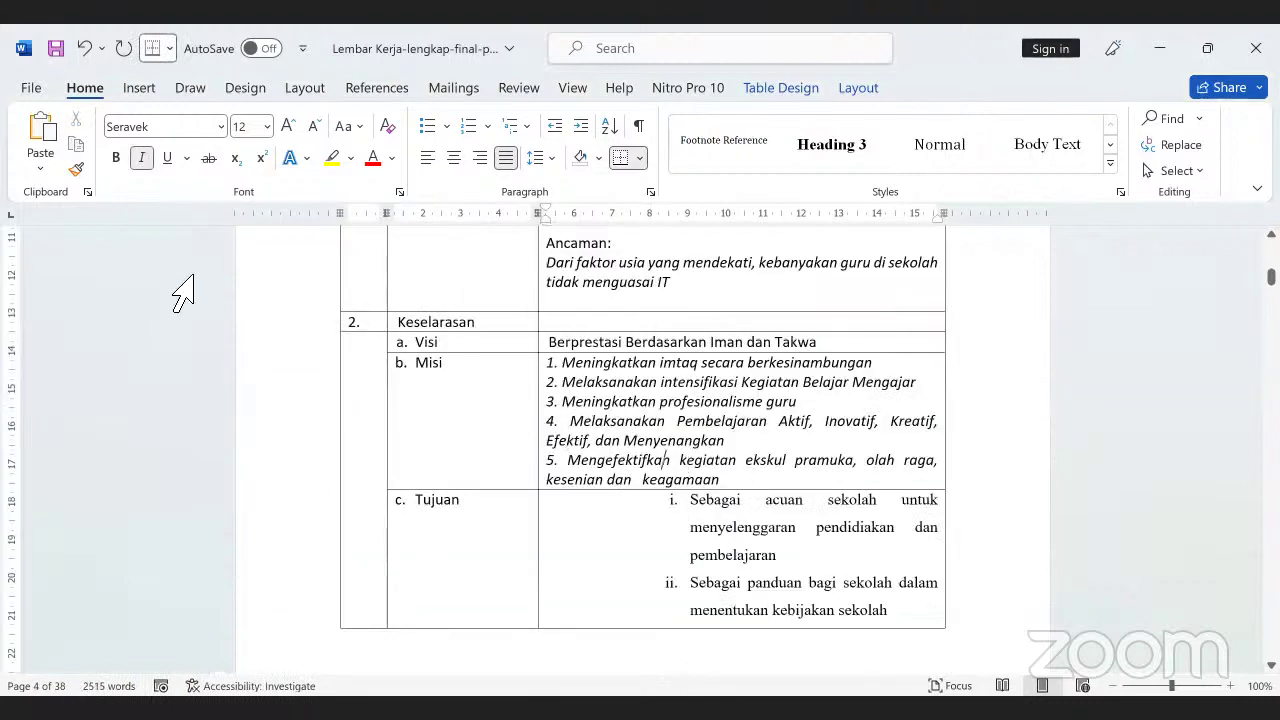
left_click(77, 170)
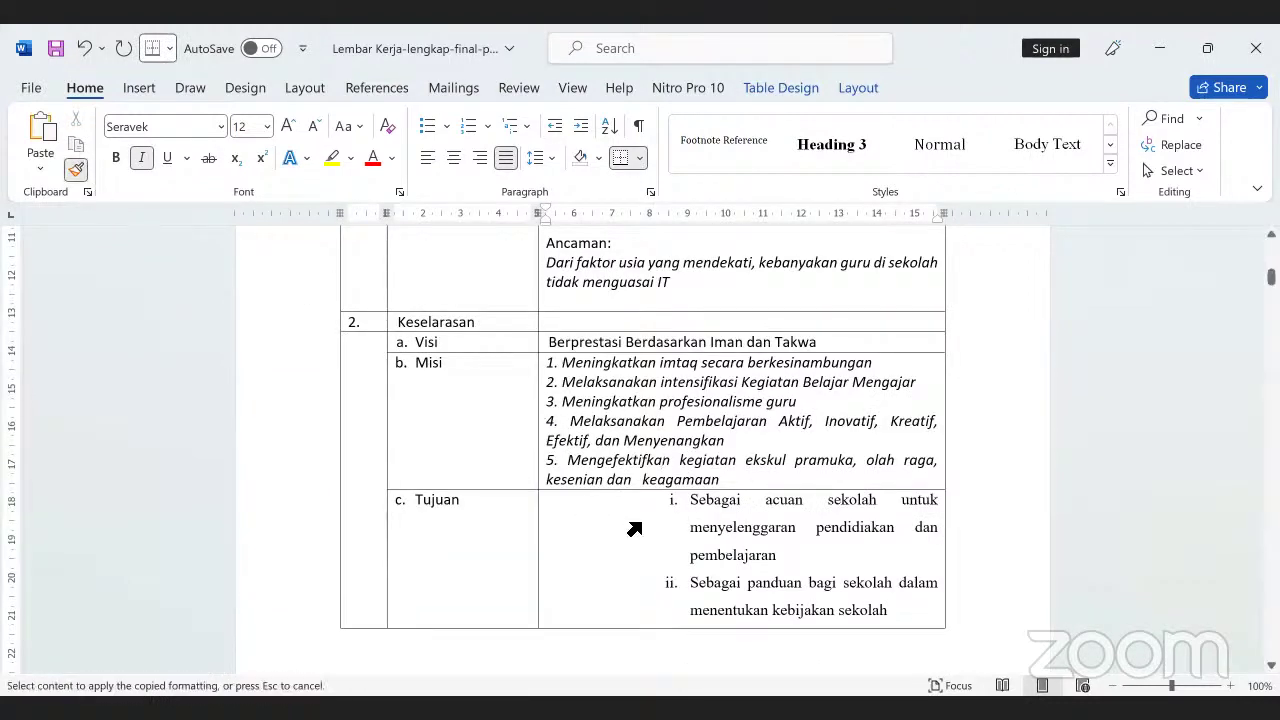
left_click_drag(617, 526, 630, 548)
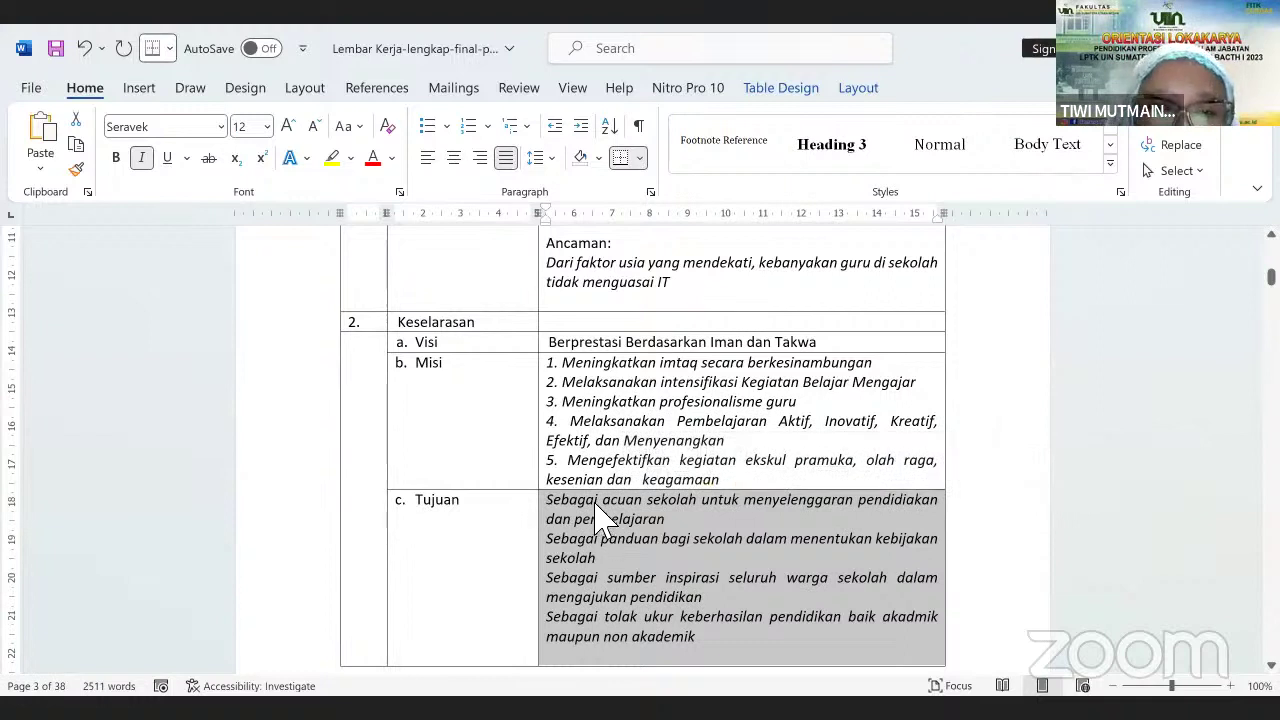
Restore the numbering of the Tujuan goals and insert "Mencetak insan kamil" as the new first item
key("ctrl+z")
key("Left")
key("Return")
key("Up")
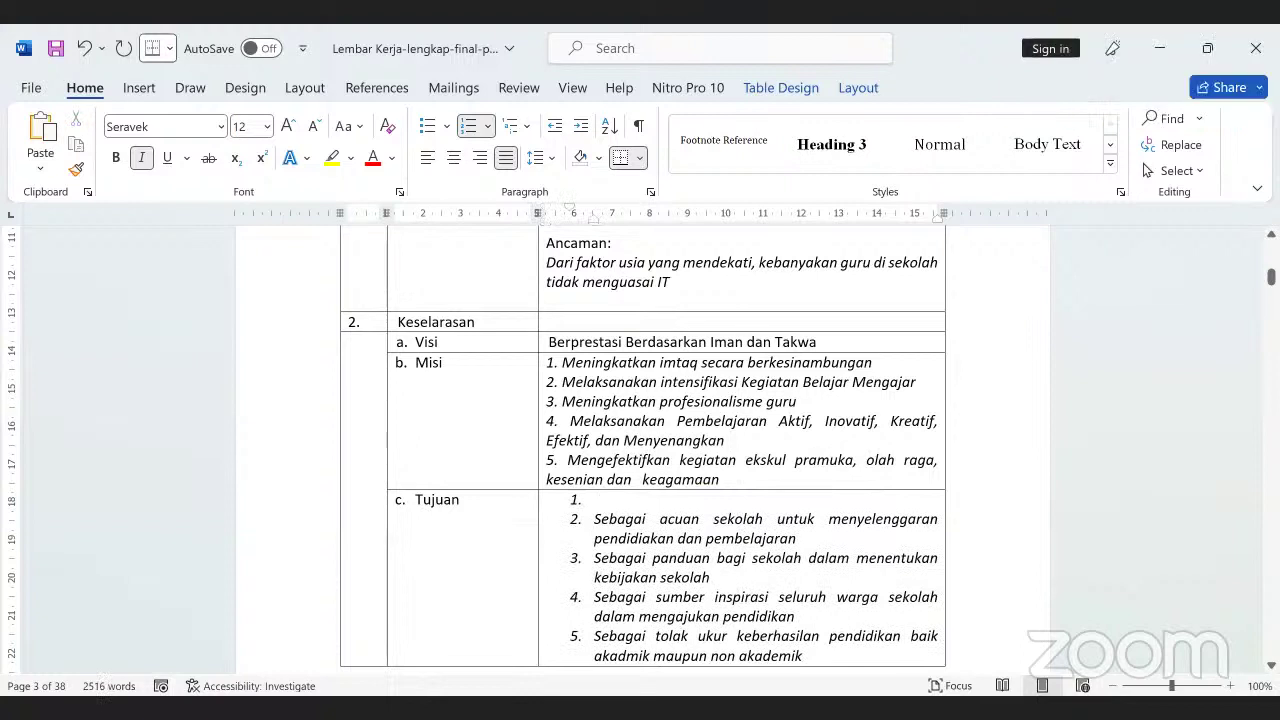
type("Mencetak insan kamil")
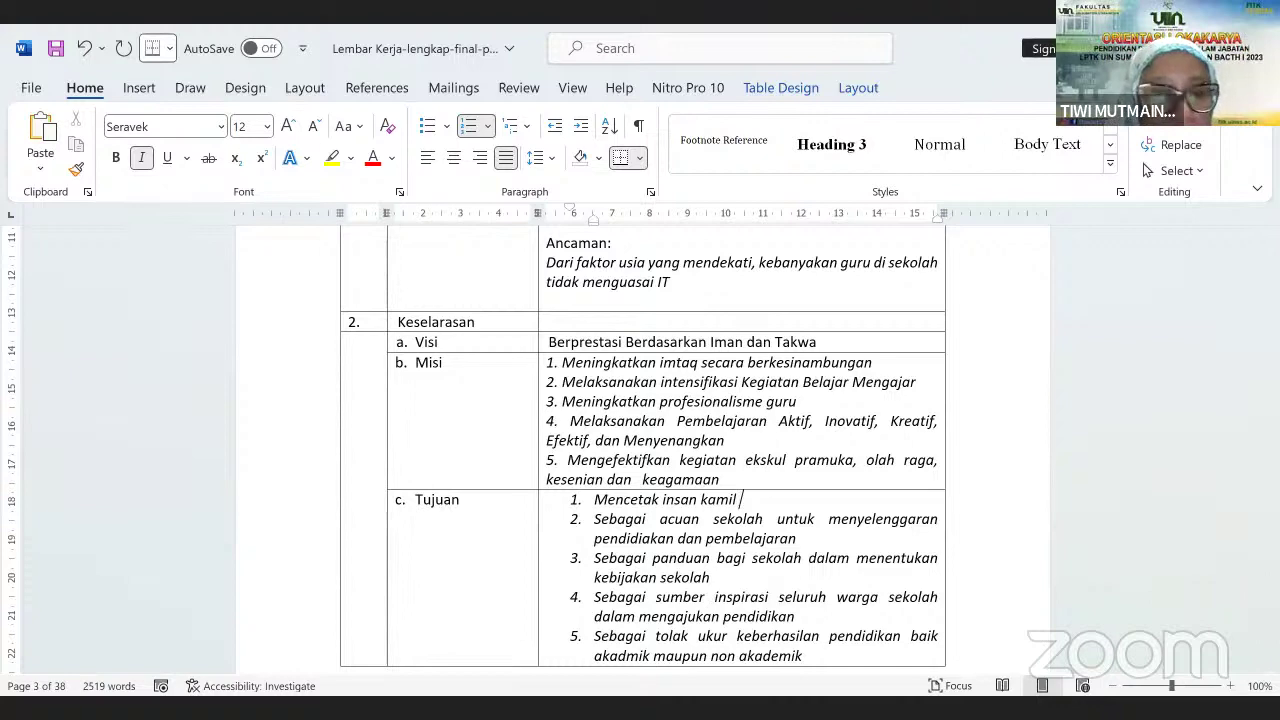
Replace the placeholder and guidance text in the Refleksi row with "Dari visi, misi dan tujuan sudah menunjukkan adanya kesesuaian"
scroll(1147, 170, "down", 2)
scroll(540, 457, "down", 6)
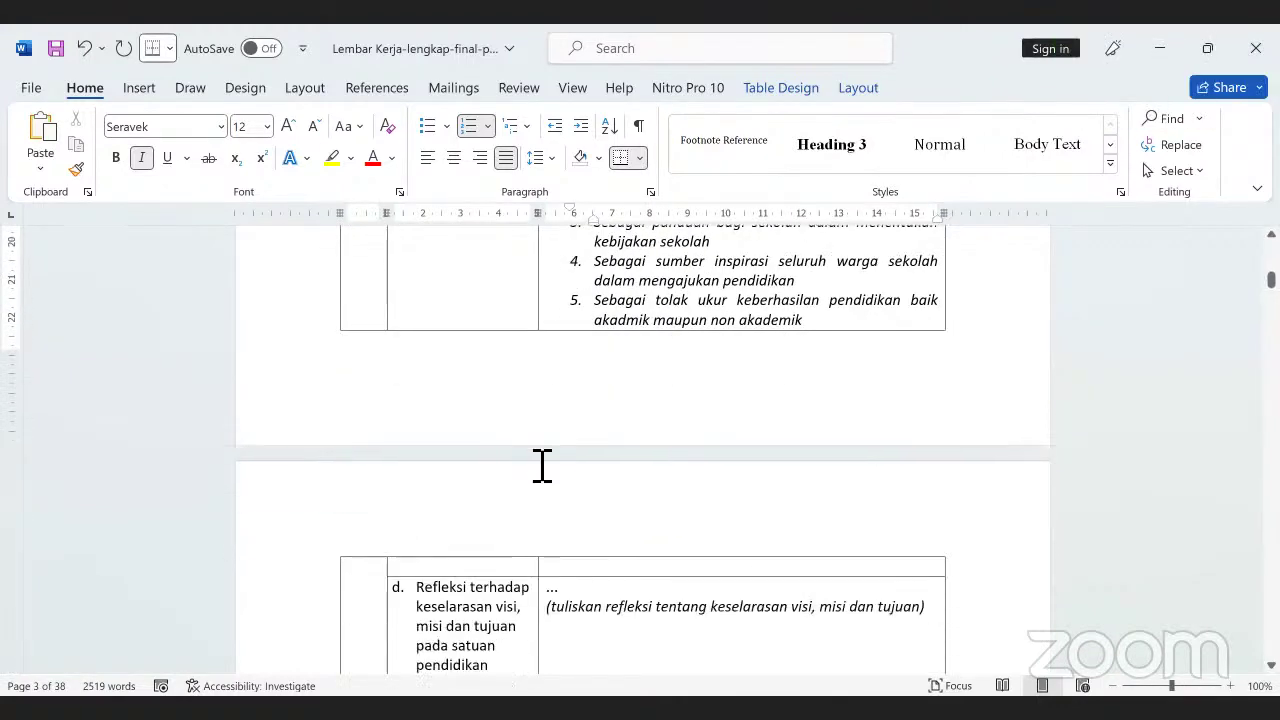
scroll(689, 485, "up", 3)
scroll(689, 505, "down", 4)
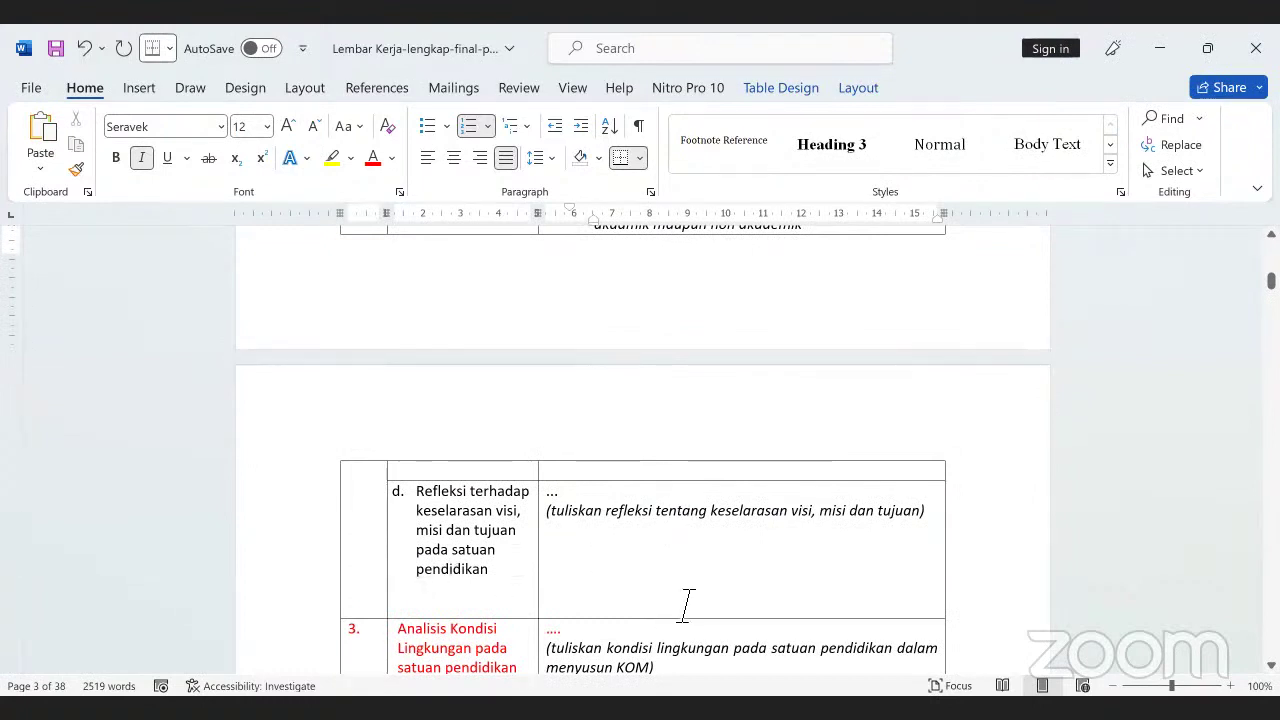
left_click_drag(697, 600, 551, 503)
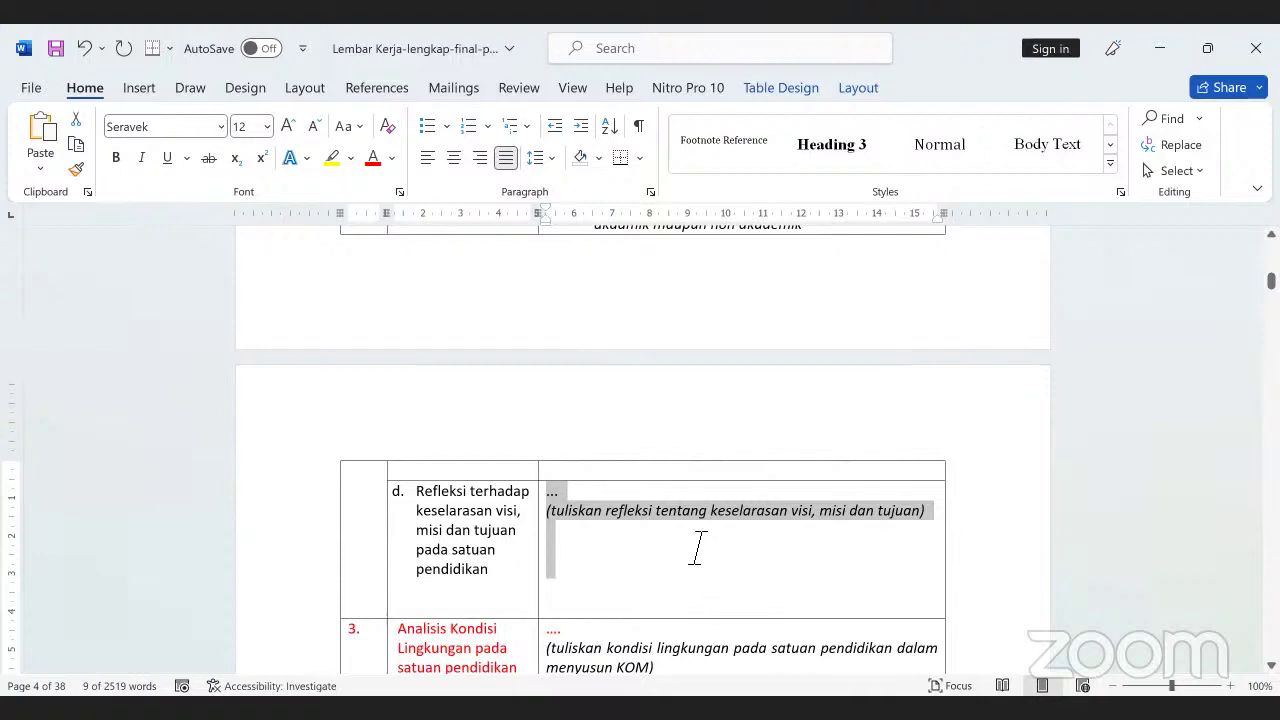
scroll(697, 548, "up", 5)
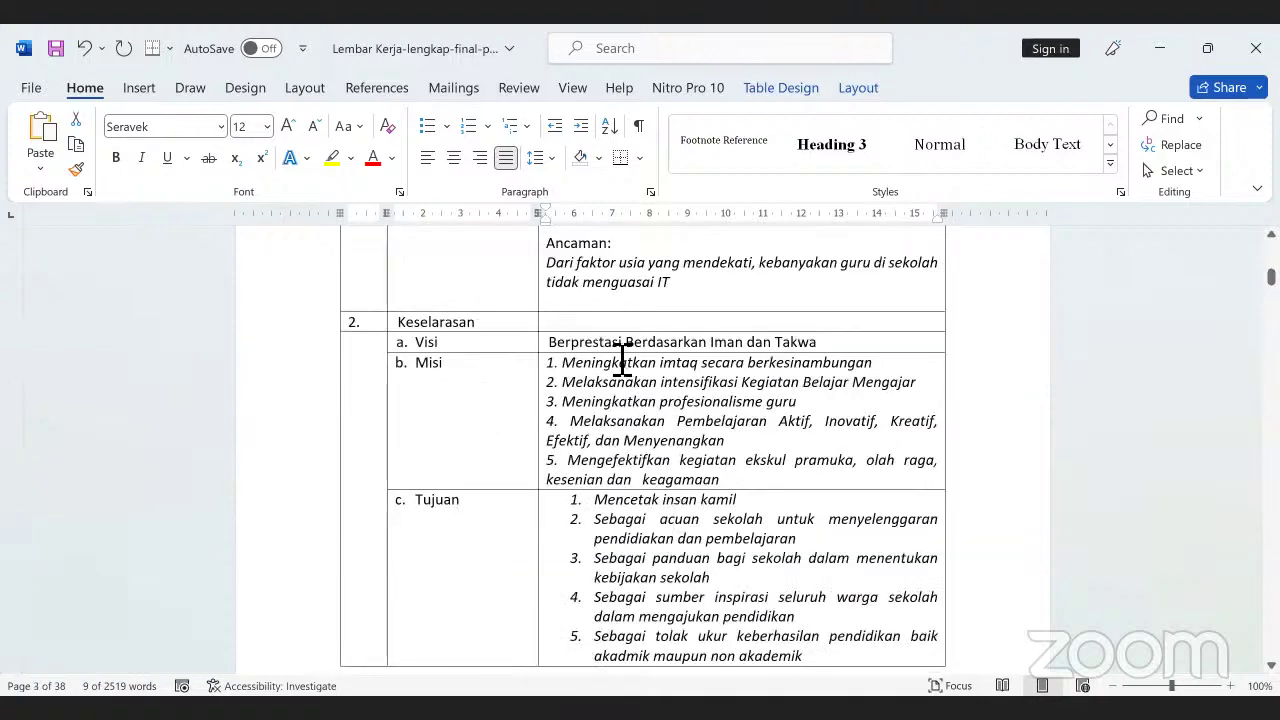
scroll(665, 470, "down", 5)
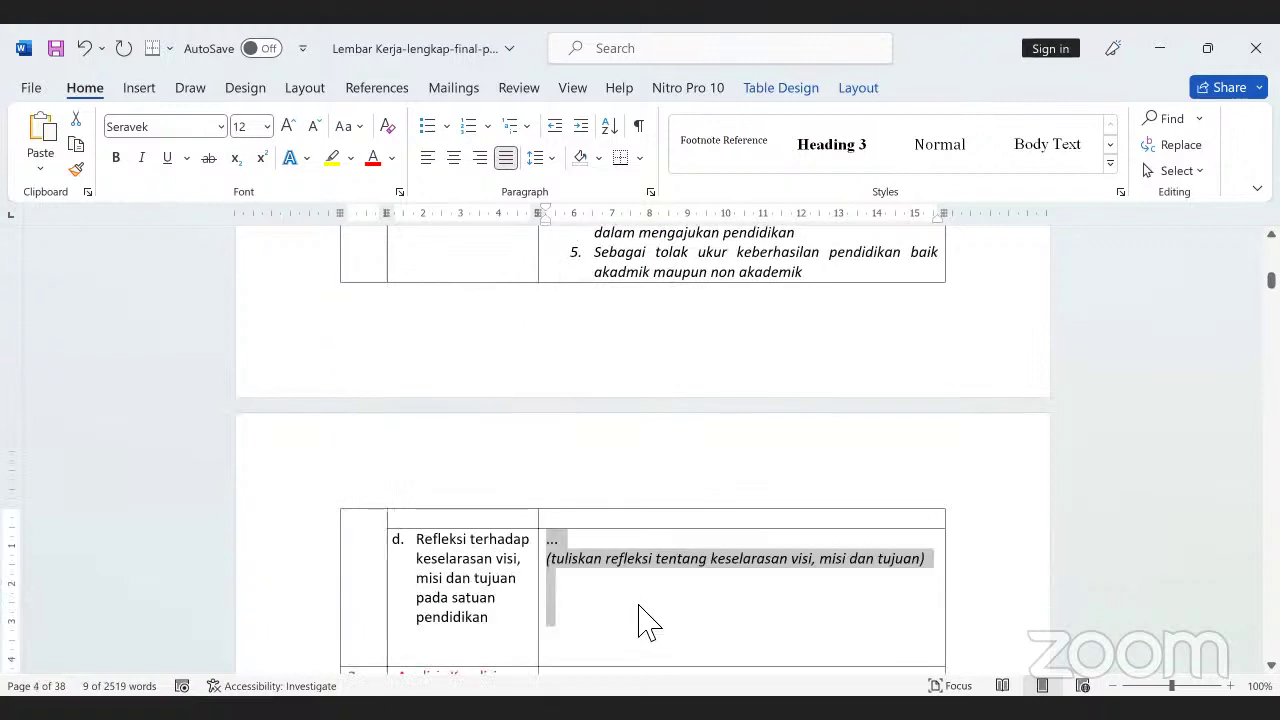
type("ri ")
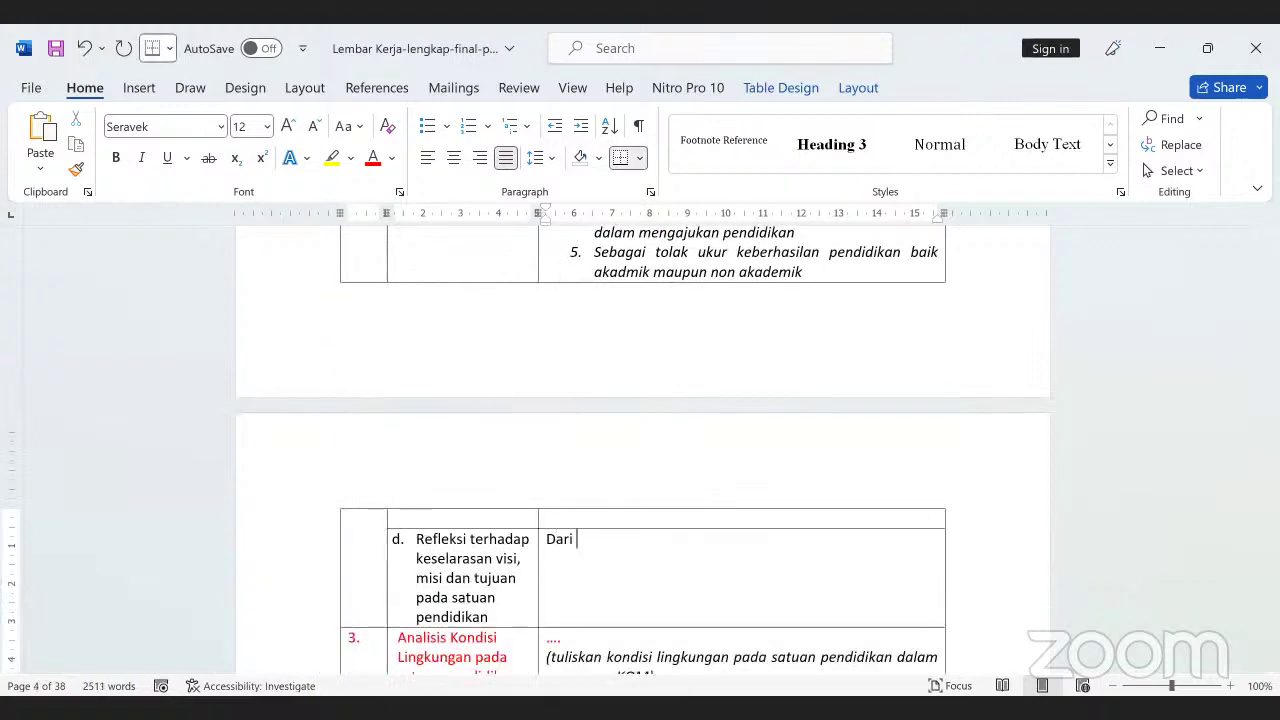
type("visi , misi dan tujun")
type(" sudah m")
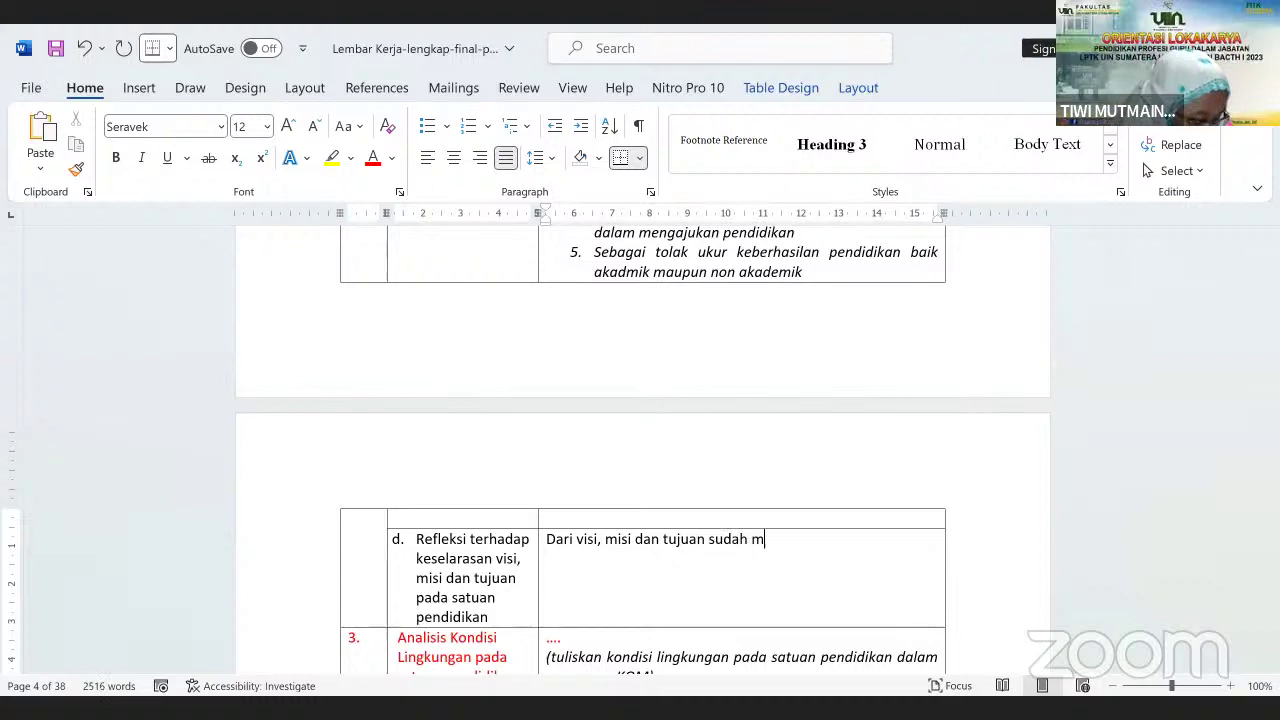
type("enun")
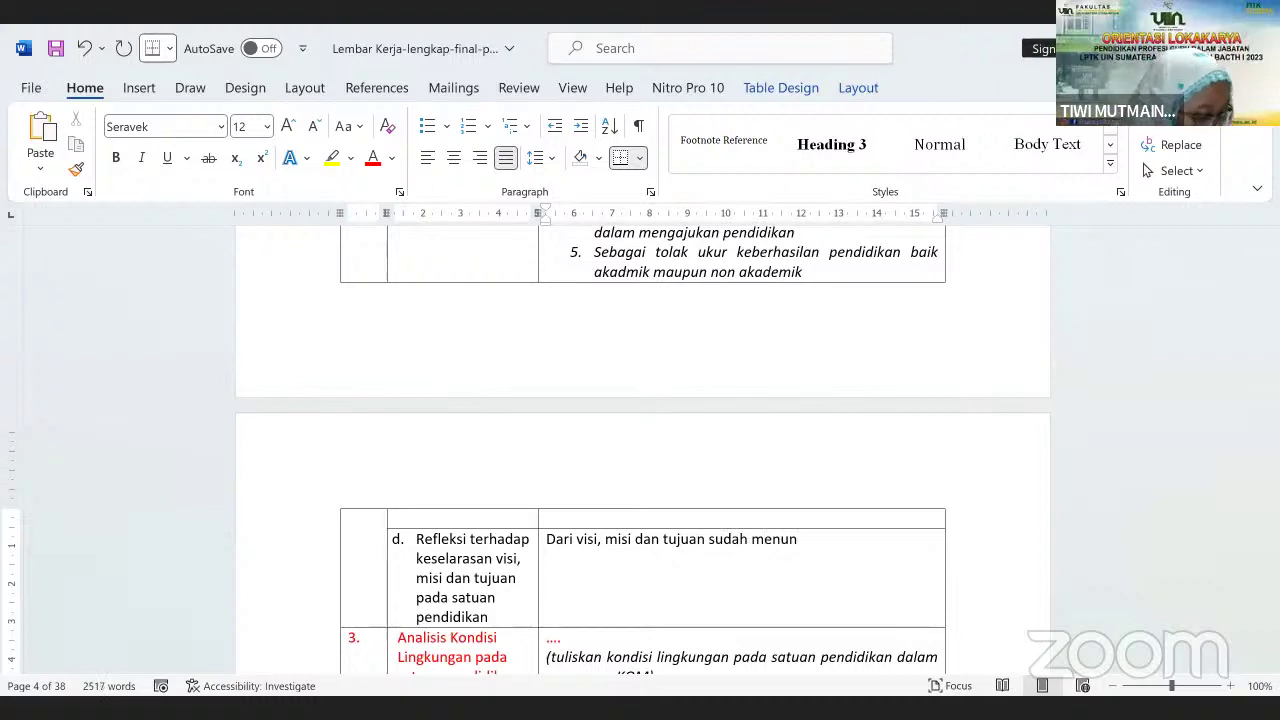
type("jukkan")
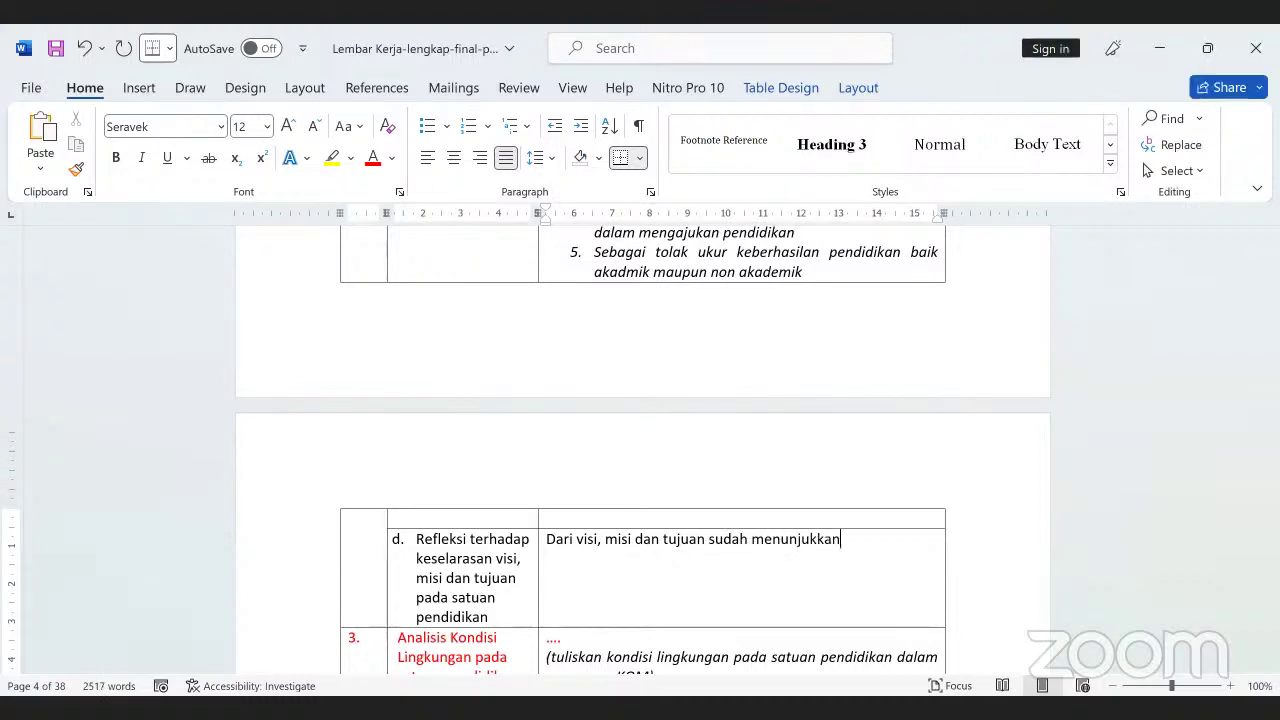
type(" adanya kesesuaian")
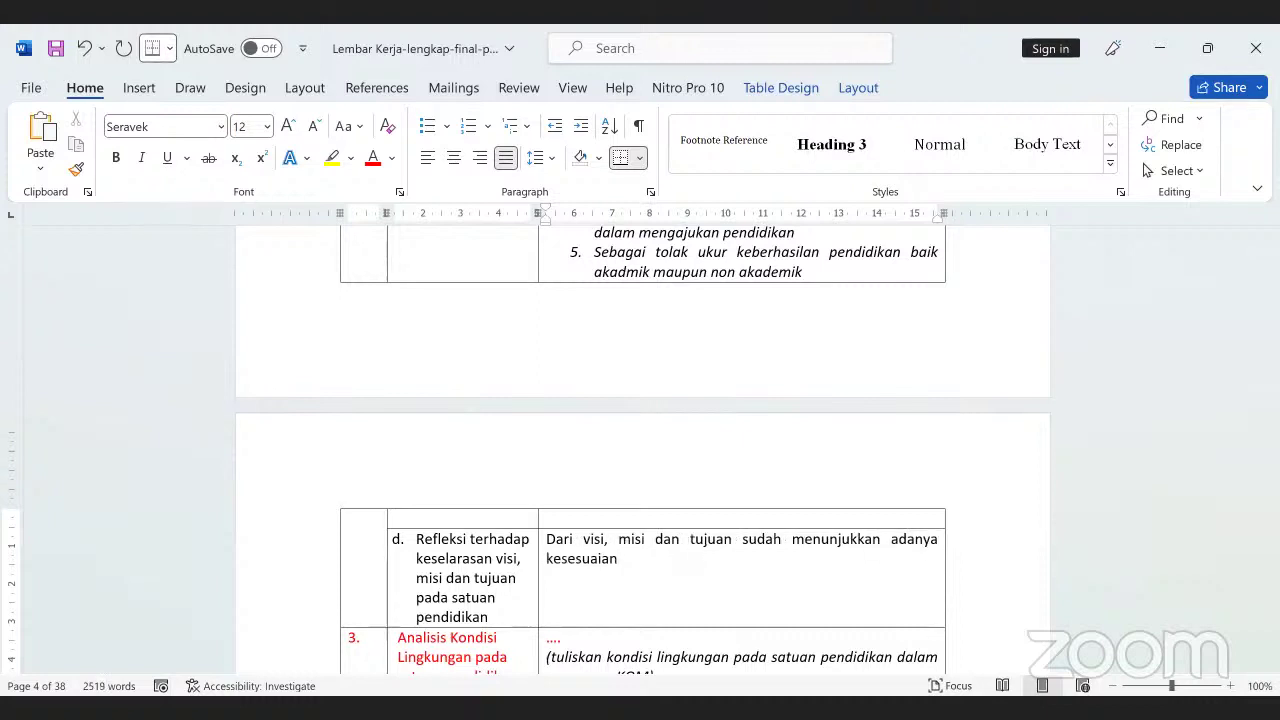
Continue the Refleksi sentence with ", hal mana keimanan dan ketaqwaan menjadi tolak ukur utama dalam keberhasilah didukung dengan masif"
type(", hal mana")
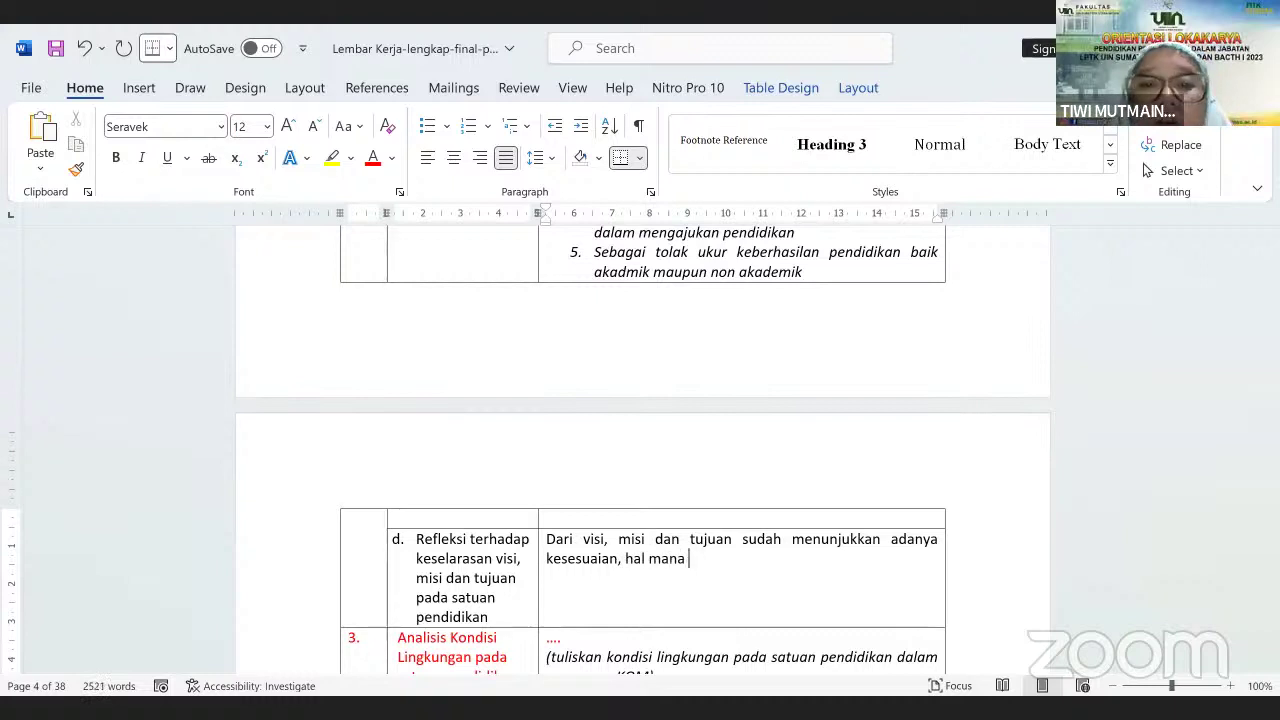
type(" keimana")
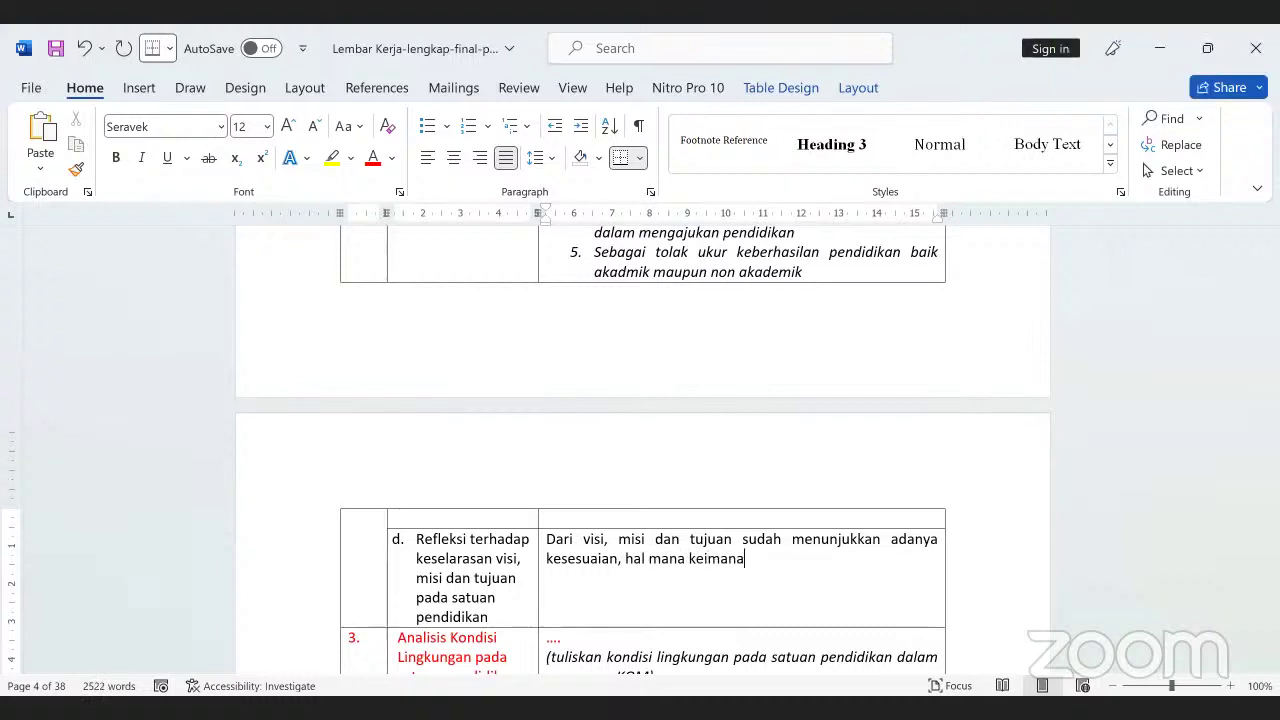
type("n dan ketaq")
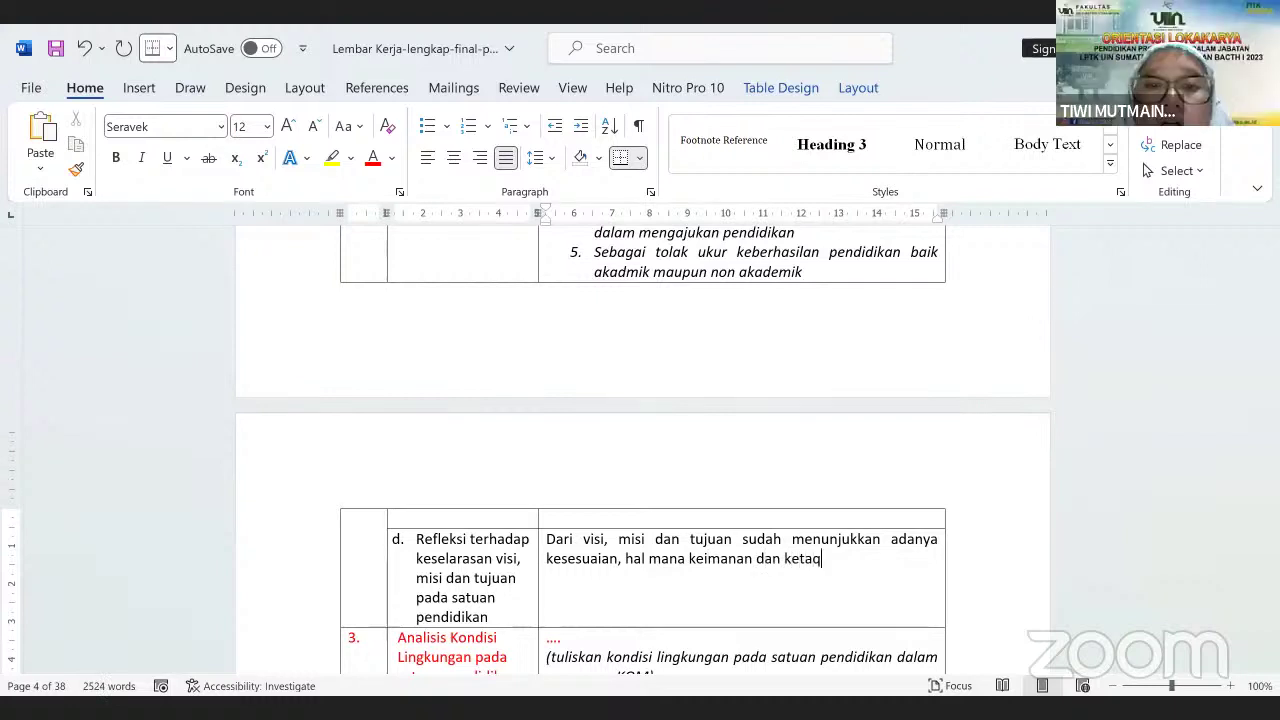
type("aaan")
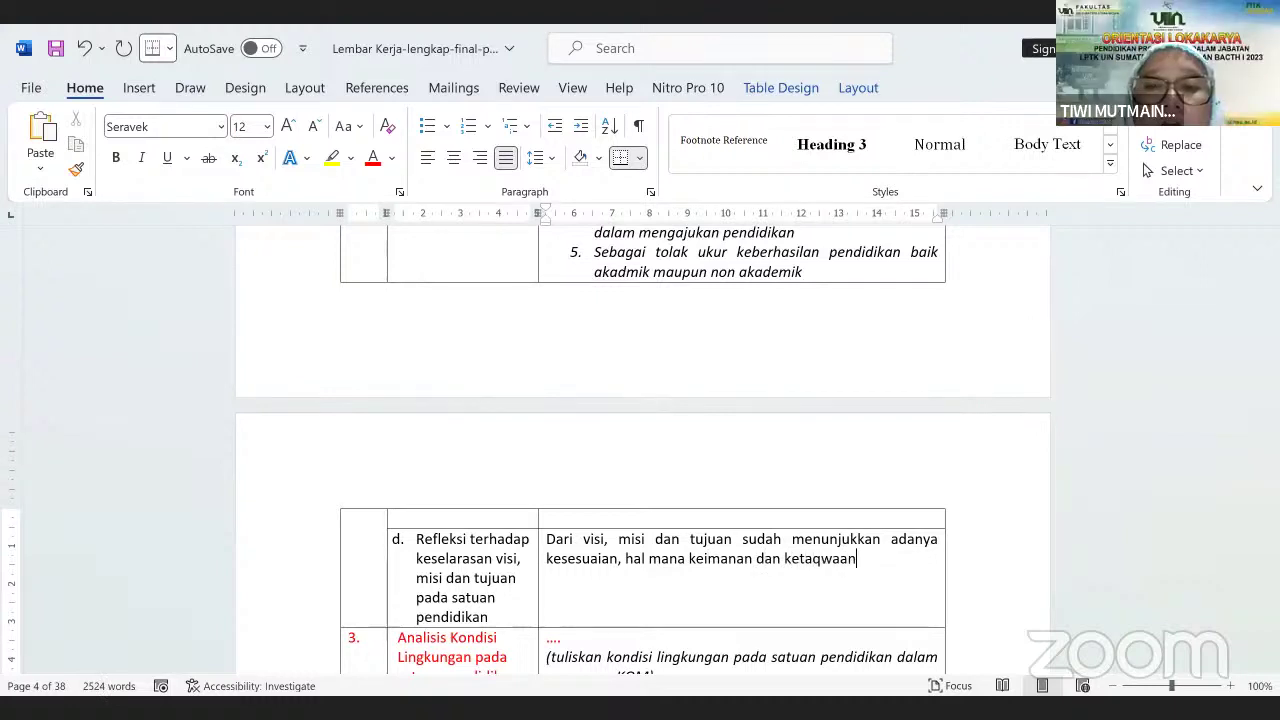
type(" menjadi tolak ukur ")
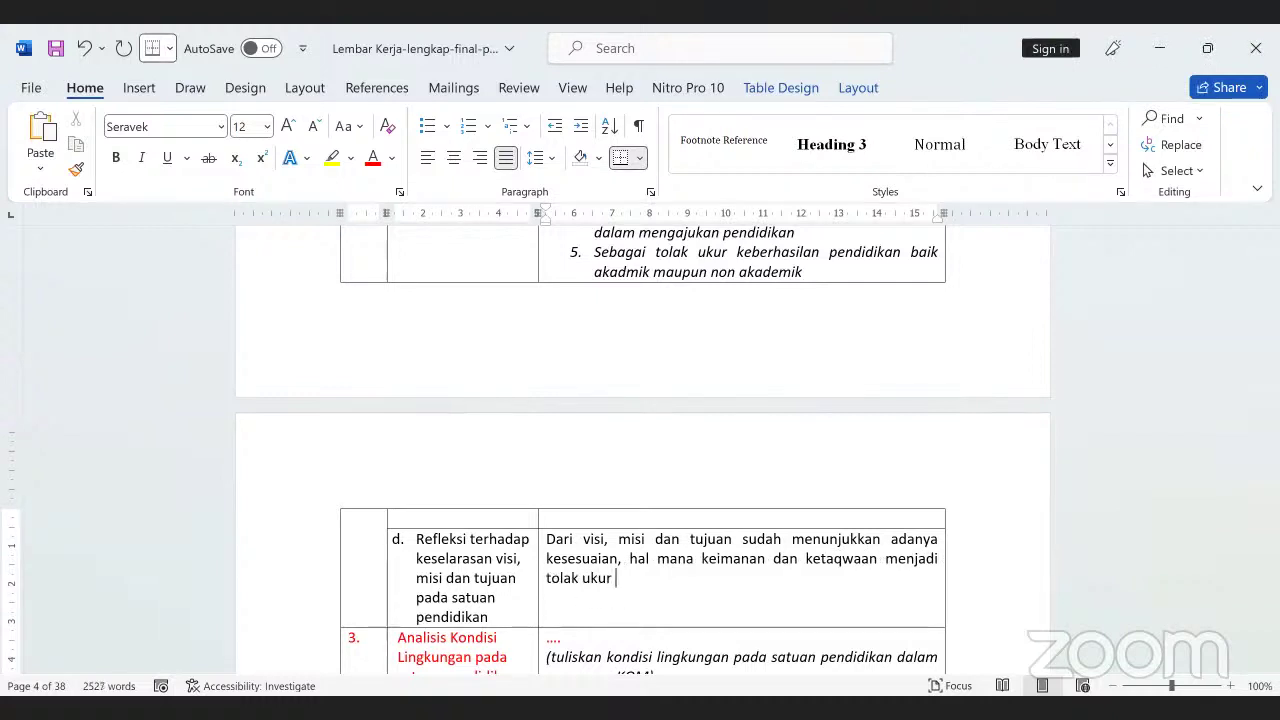
type("utama dalam keber")
type("had")
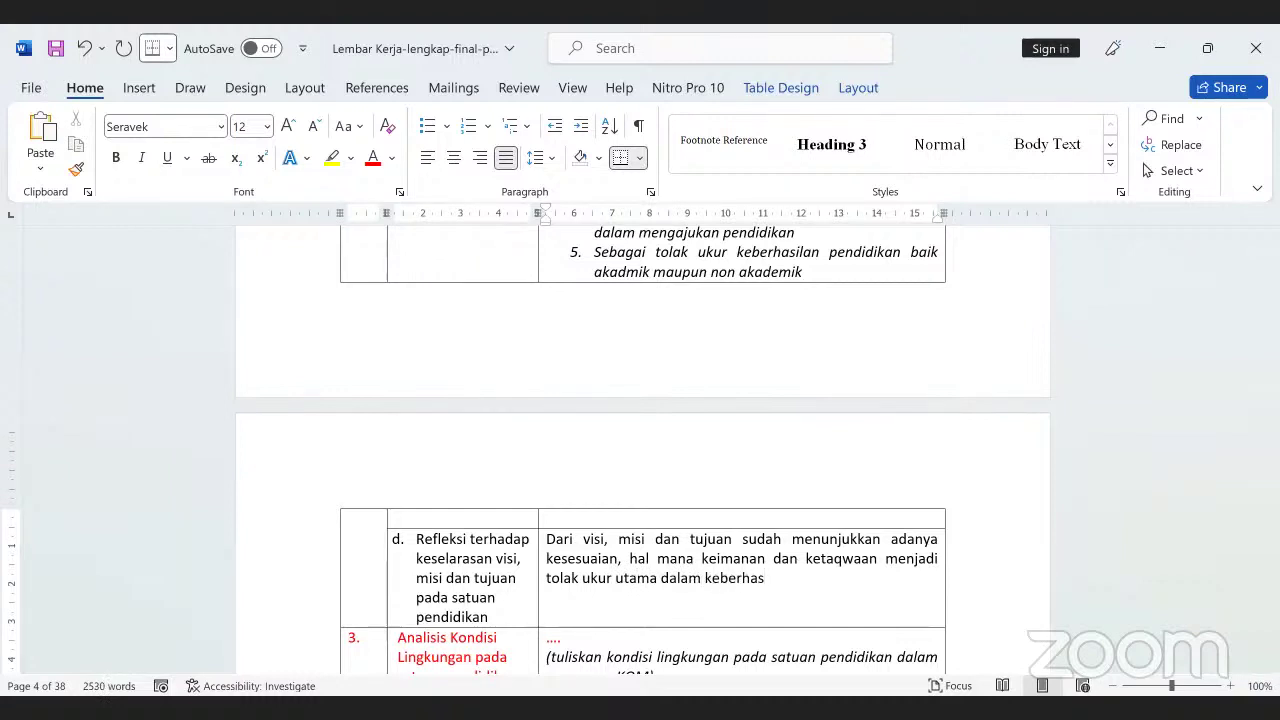
type(" d")
type("idukung ")
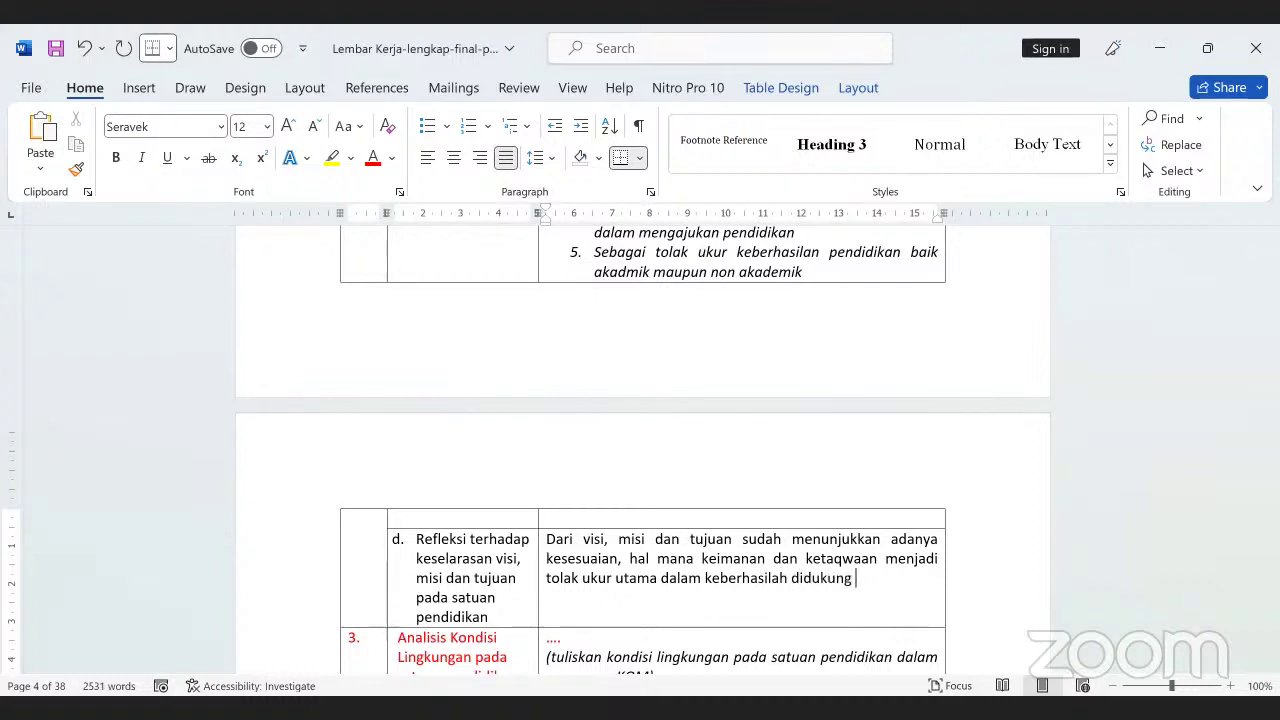
type("dengan masif")
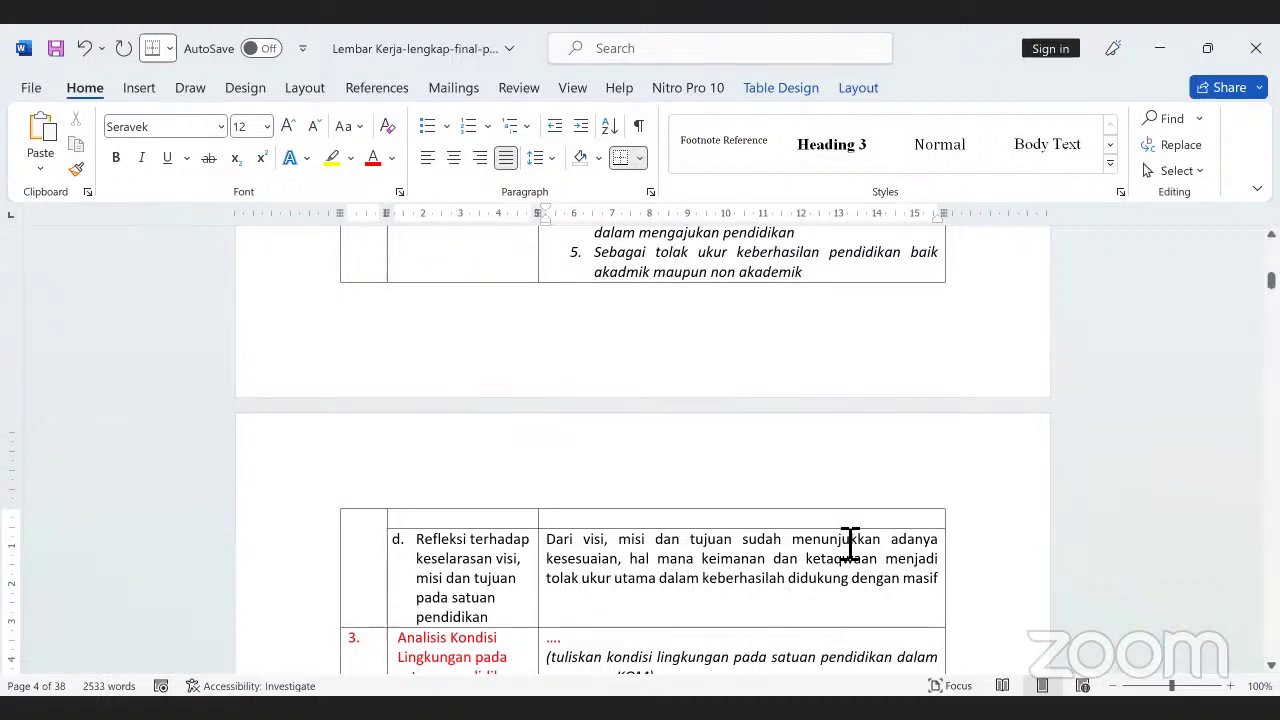
scroll(851, 534, "up", 5)
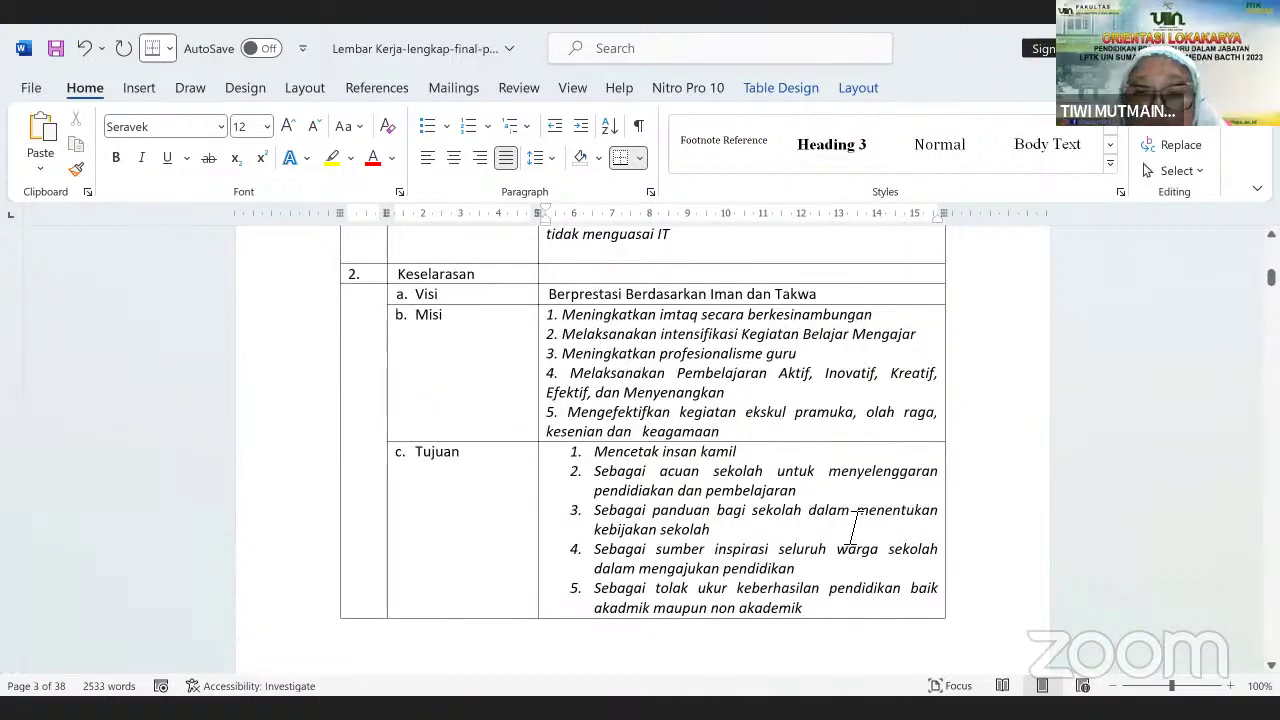
scroll(840, 530, "up", 1)
scroll(824, 520, "up", 3)
scroll(790, 500, "down", 12)
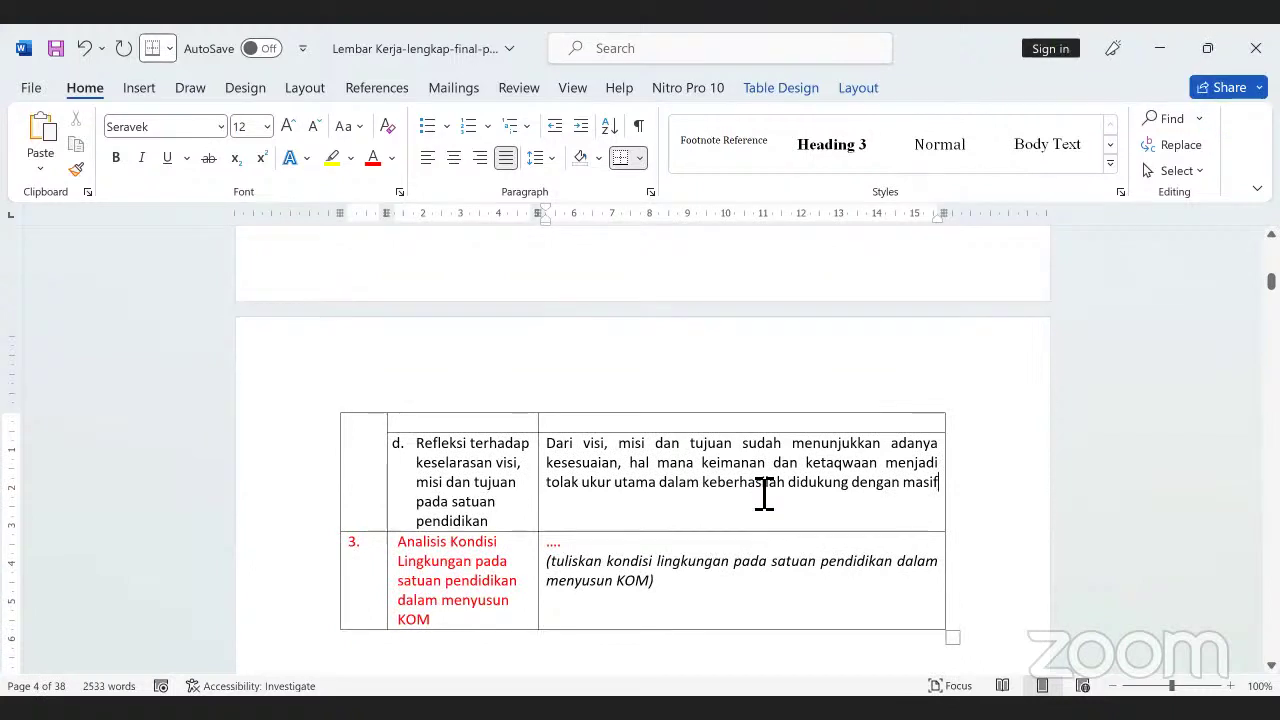
Replace "masif" at the end of the Refleksi sentence with "pembelaran"
key("BackSpace")
key("BackSpace")
key("BackSpace")
type("pembelajar")
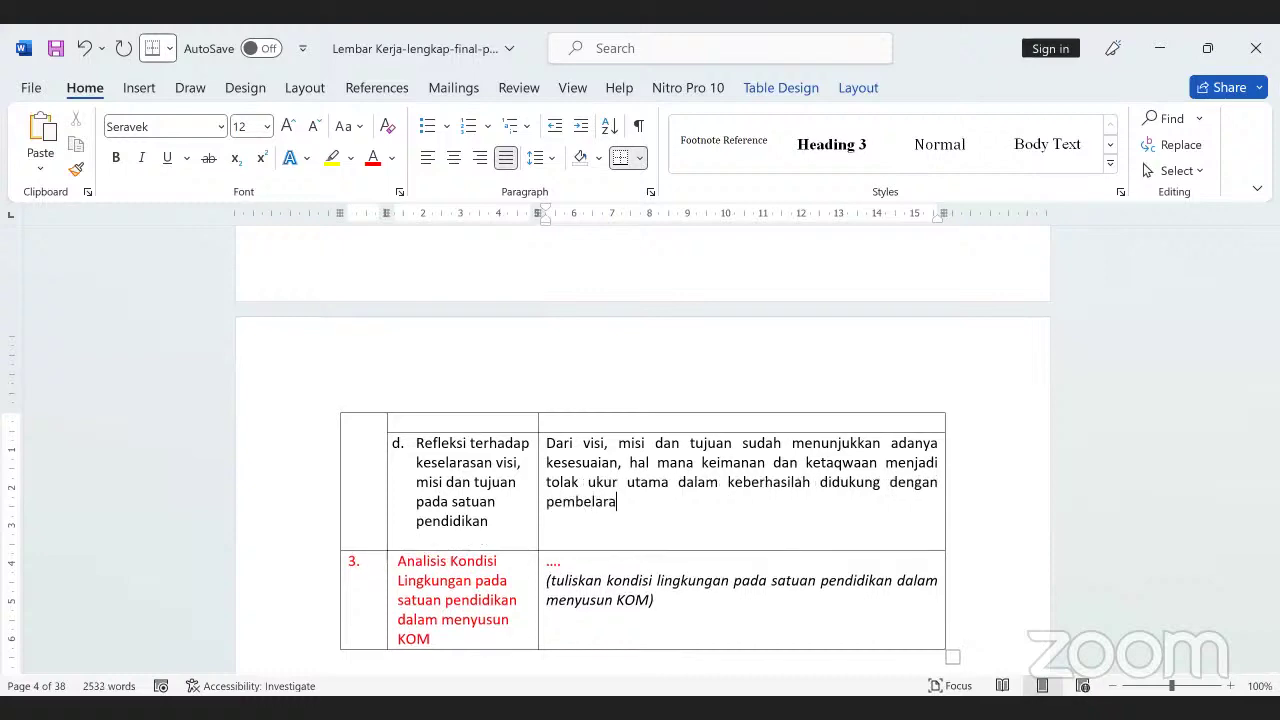
type("an")
Check the Misi and Tujuan entries and continue the Refleksi sentence with "yang intensif serta"
scroll(740, 470, "up", 5)
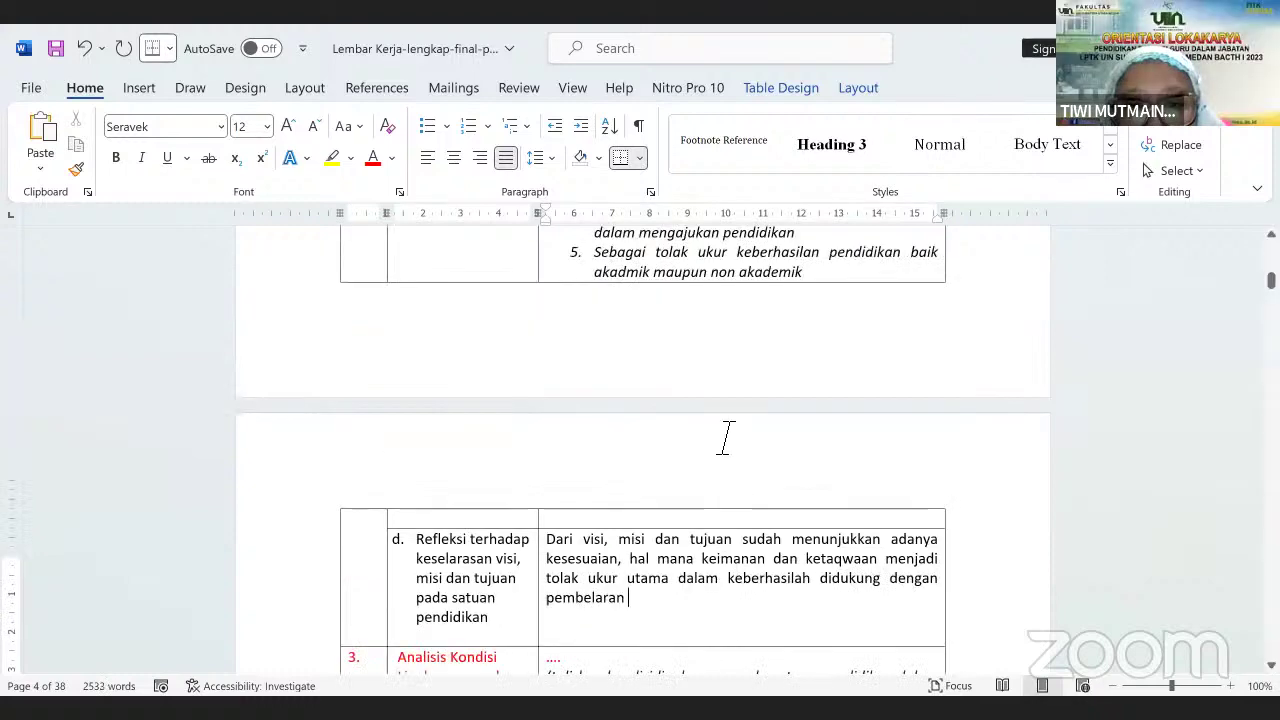
scroll(670, 395, "up", 3)
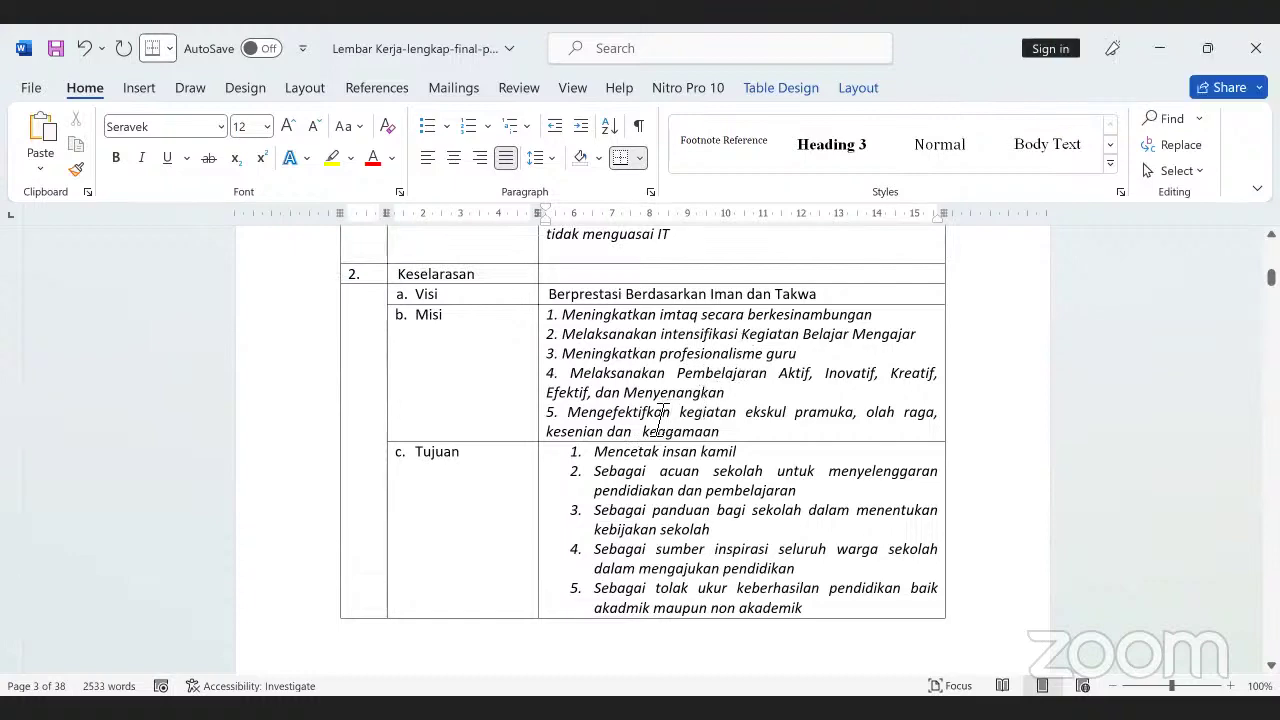
scroll(551, 400, "up", 2)
scroll(583, 428, "down", 6)
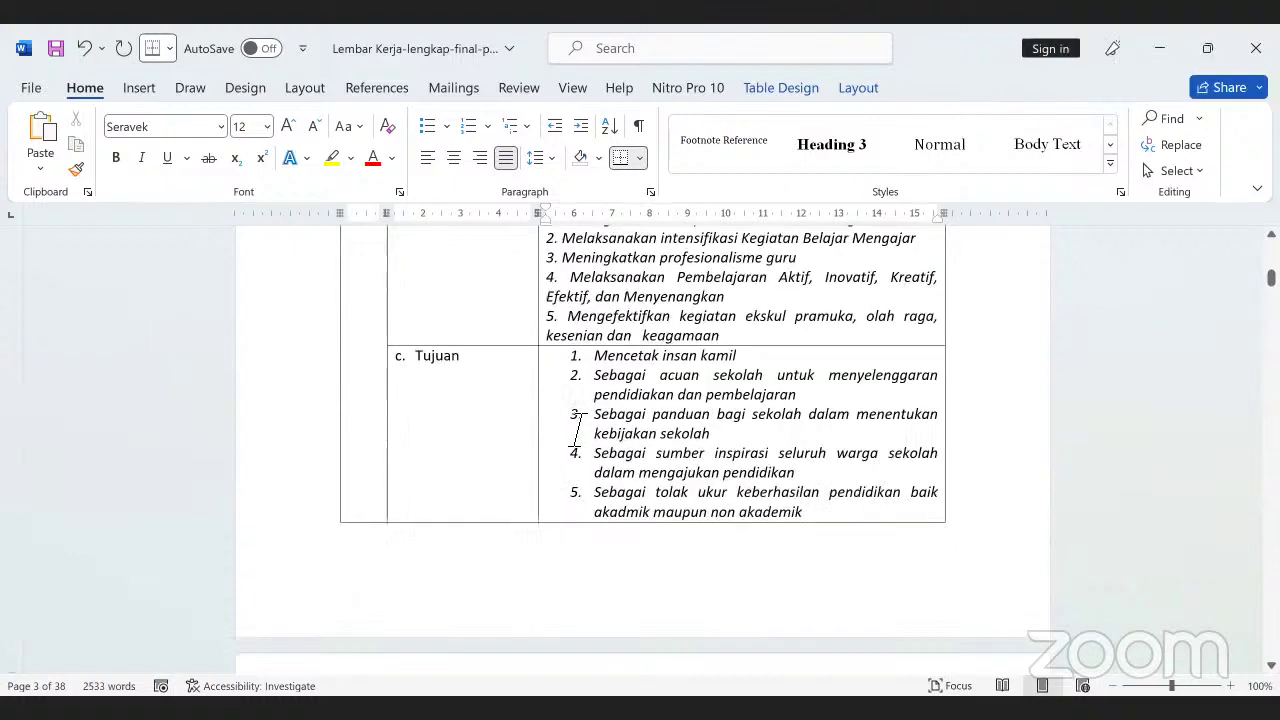
scroll(690, 500, "down", 7)
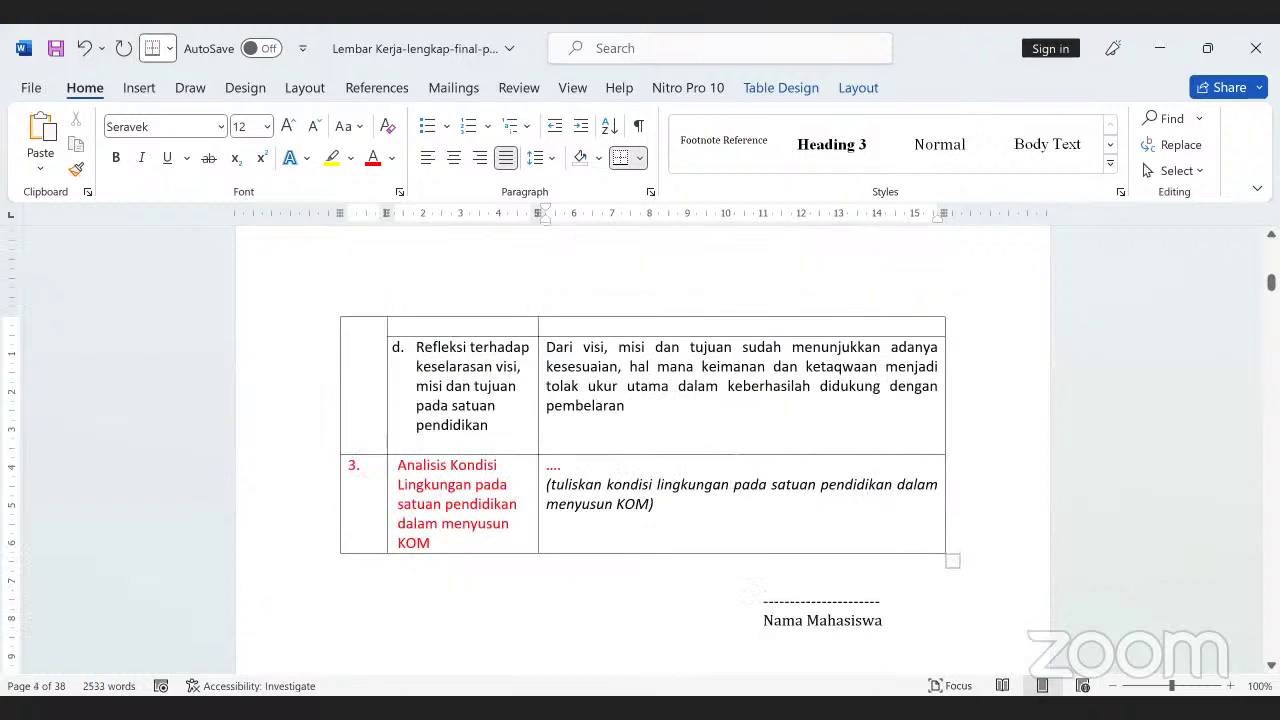
type("yang intens")
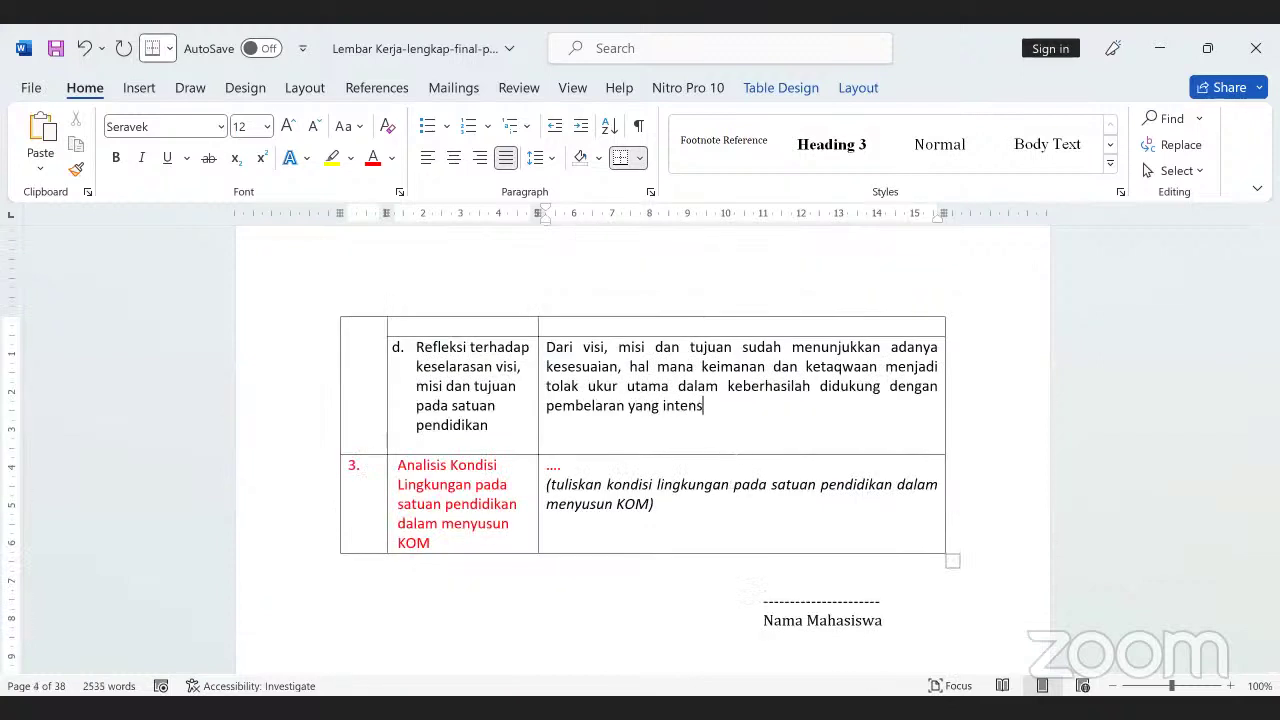
type("if sera")
key("BackSpace")
key("BackSpace")
type("rta")
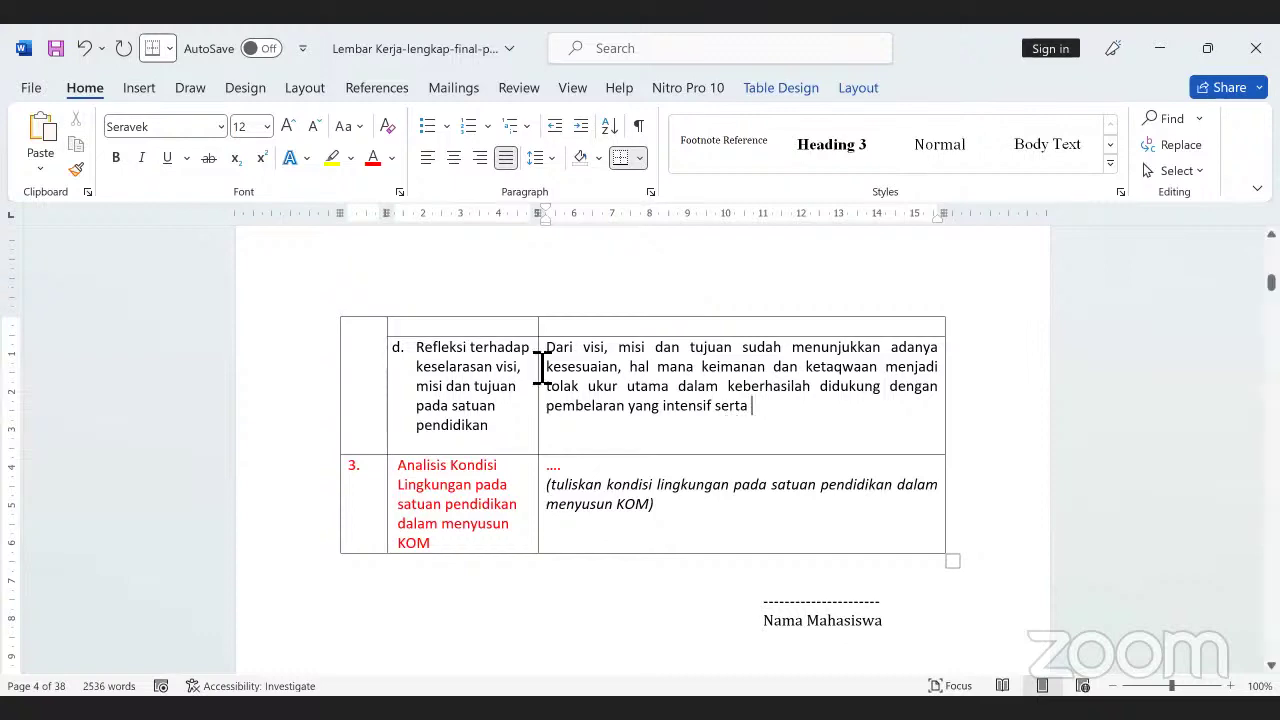
Consult the Misi entries again and finish the Refleksi sentence with "adanya semangat untuk meningkat profesionalisme tenaga pendidik"
scroll(690, 450, "up", 5)
scroll(678, 452, "up", 4)
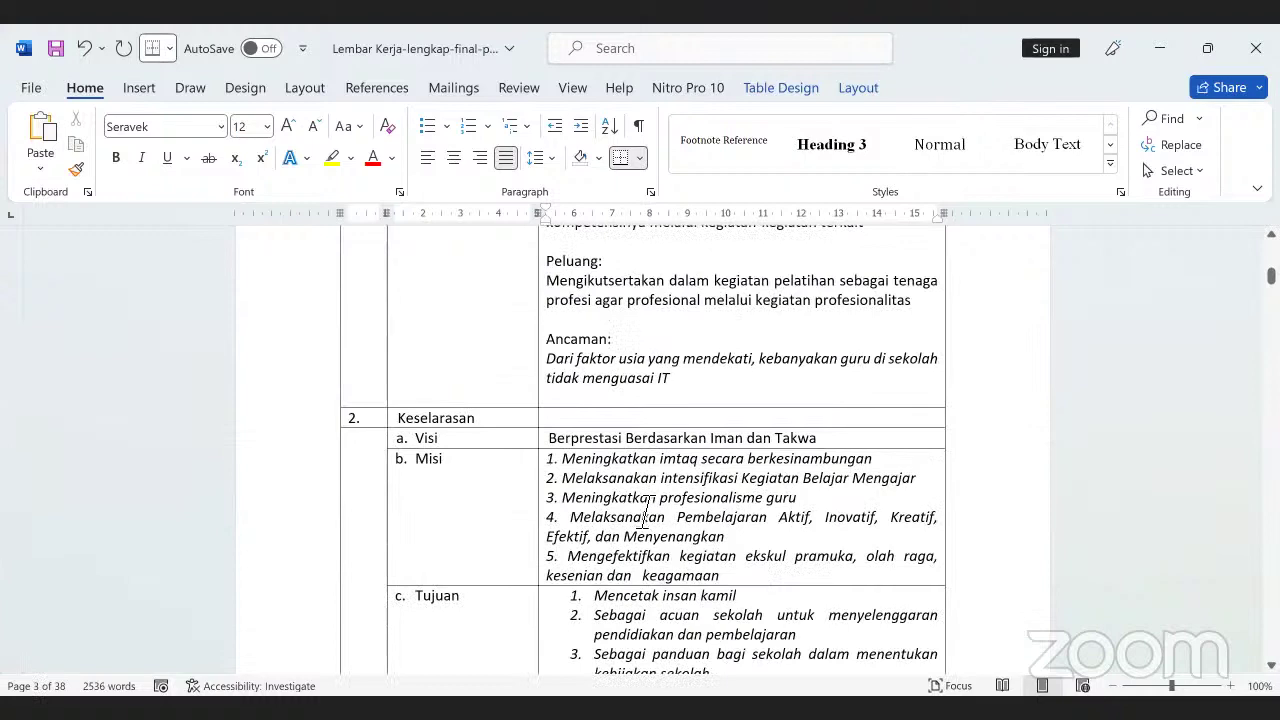
scroll(689, 529, "down", 10)
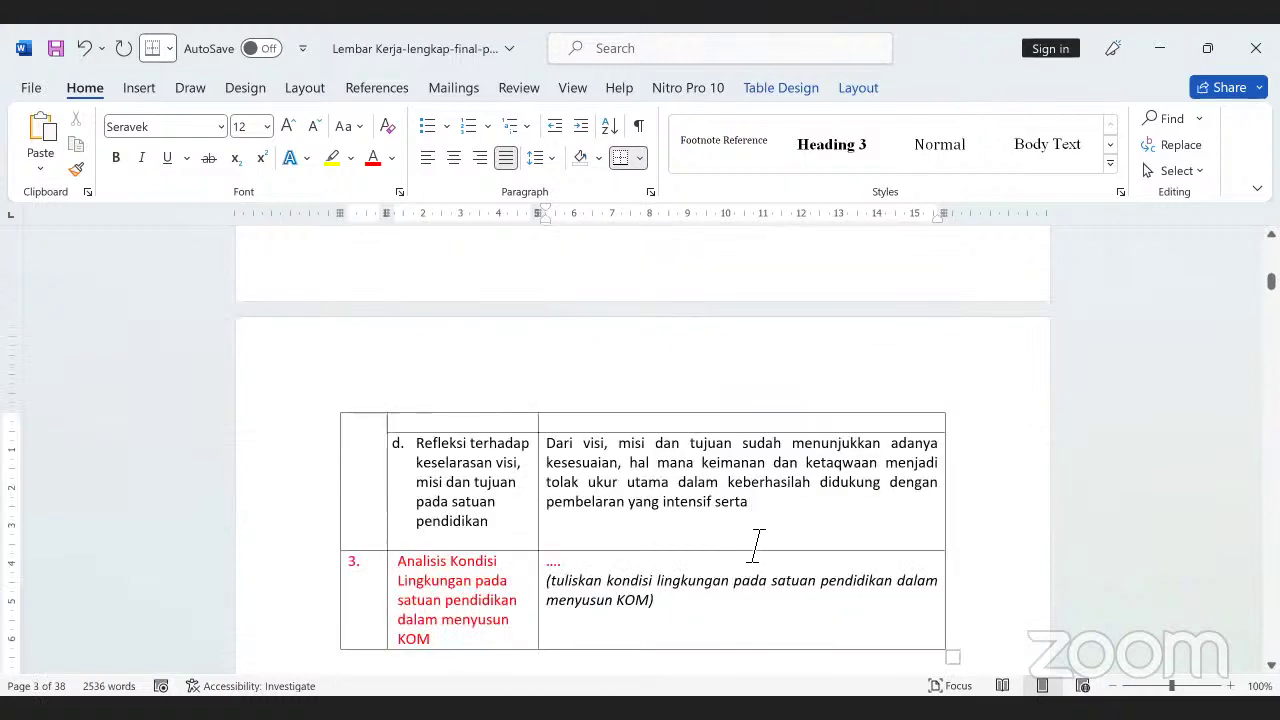
type("adanya semang")
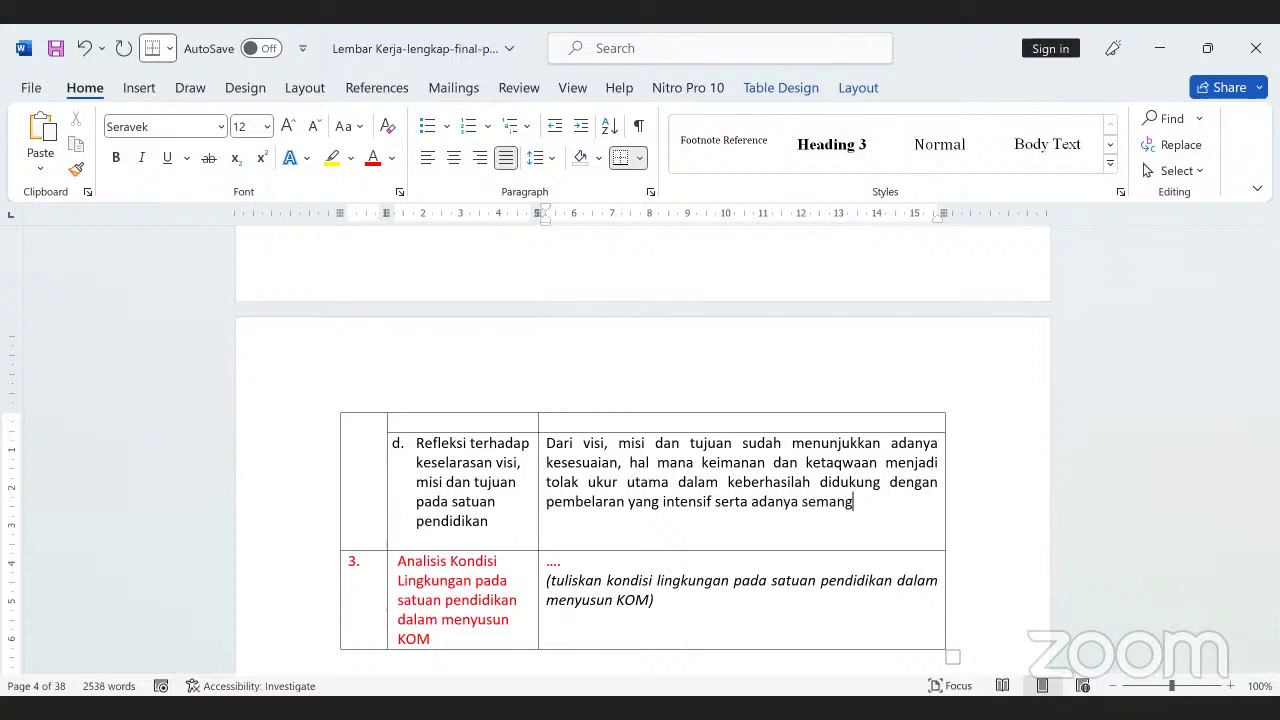
type("at un")
key("BackSpace")
type("untuk meni")
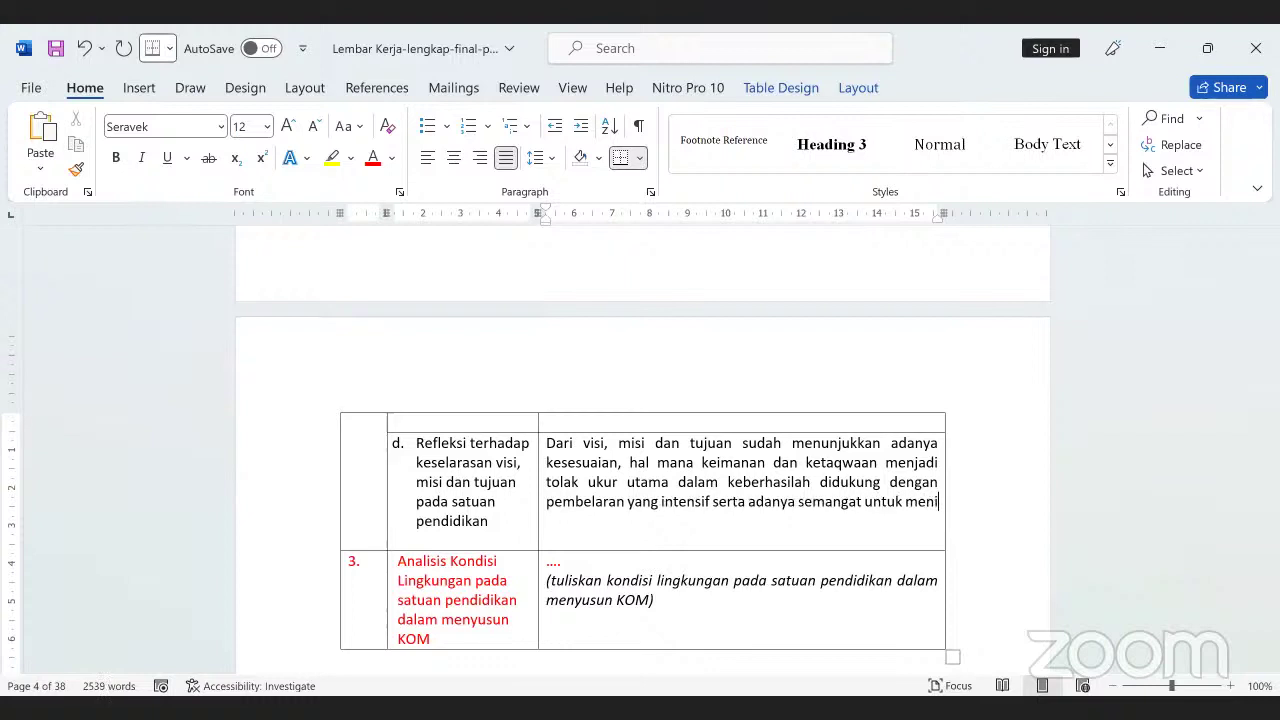
type("ngkat pr")
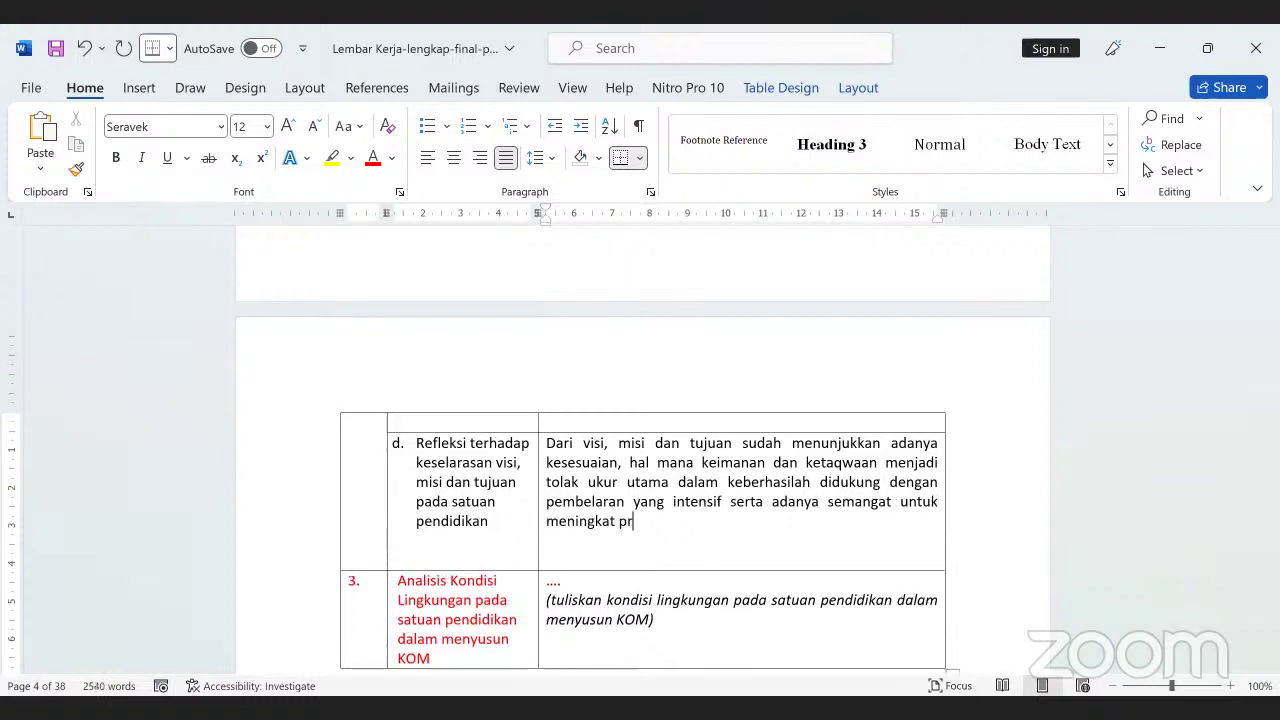
type("ofesio")
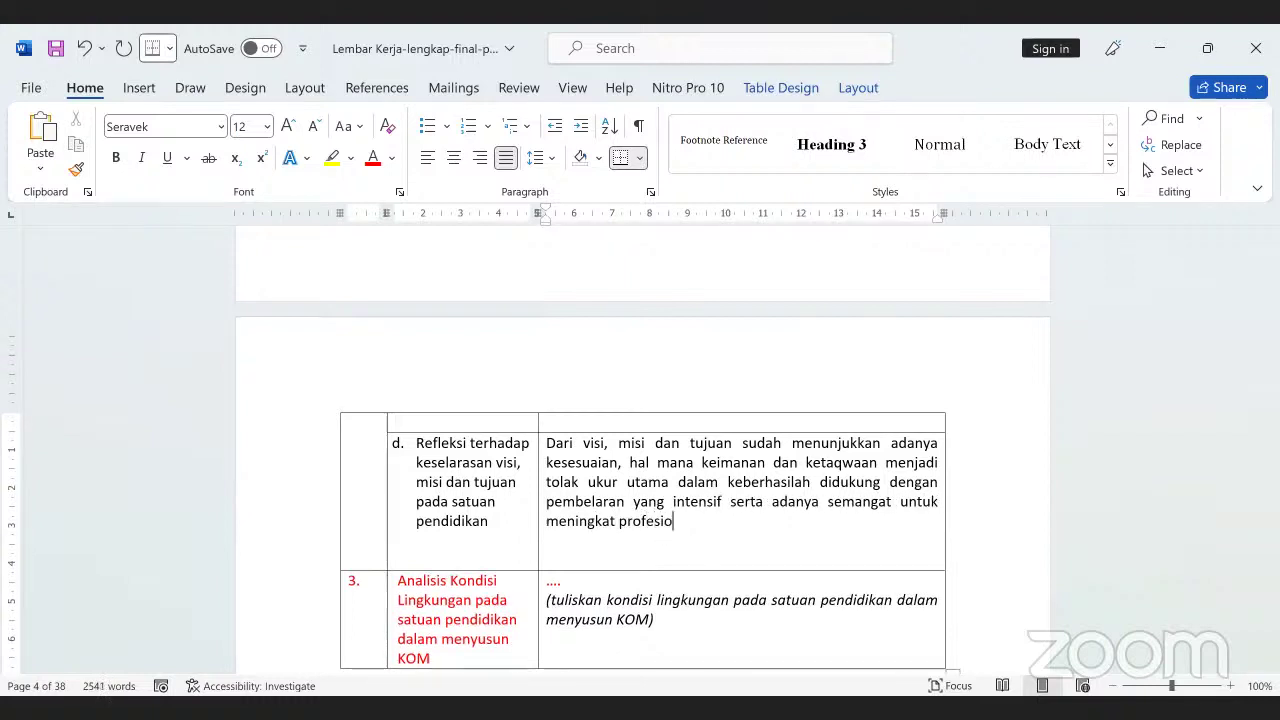
type("nalisme tenaga pendidik")
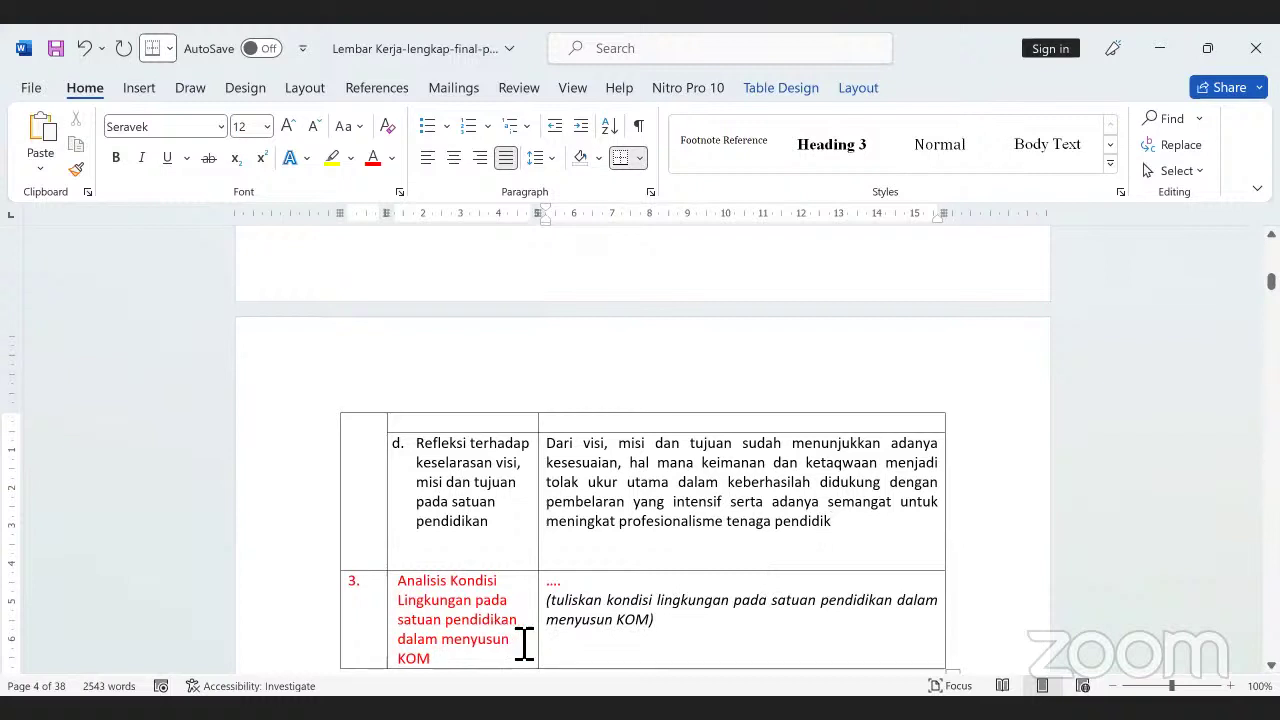
Review the Analisis Kondisi Lingkungan row and look back over the filled LK-1a table
left_click(720, 635)
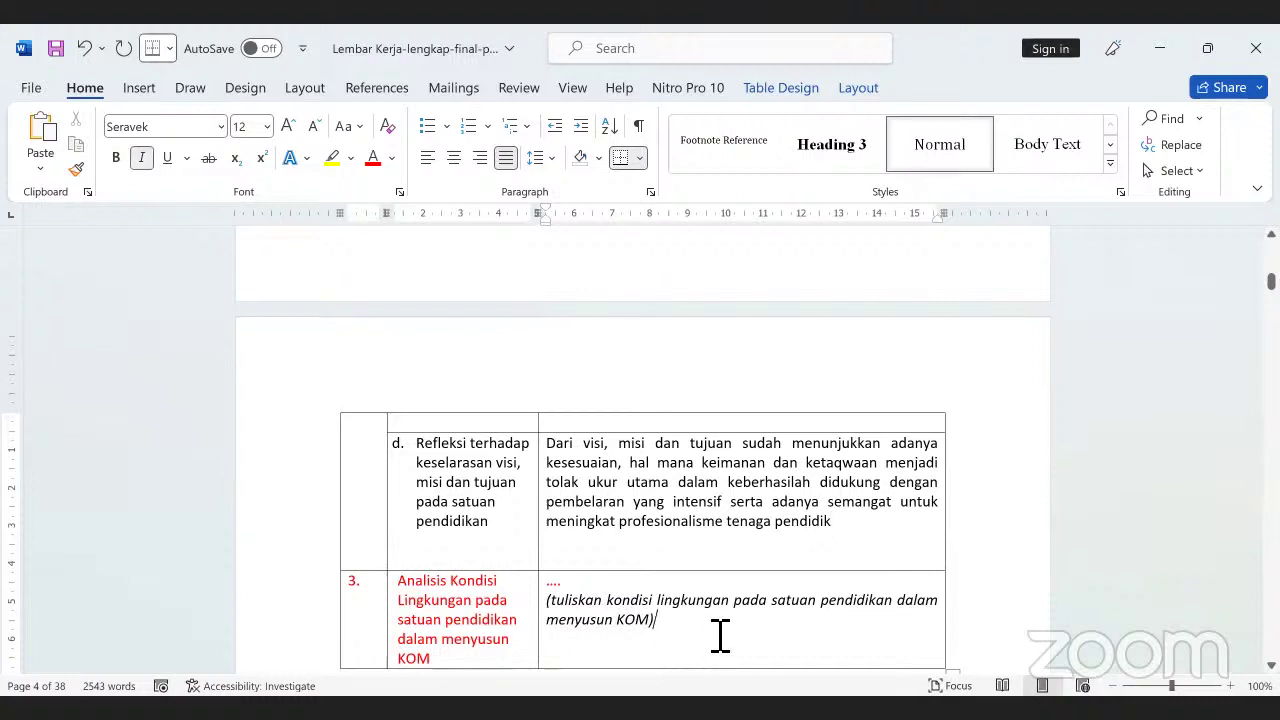
scroll(720, 635, "down", 7)
scroll(728, 603, "up", 1)
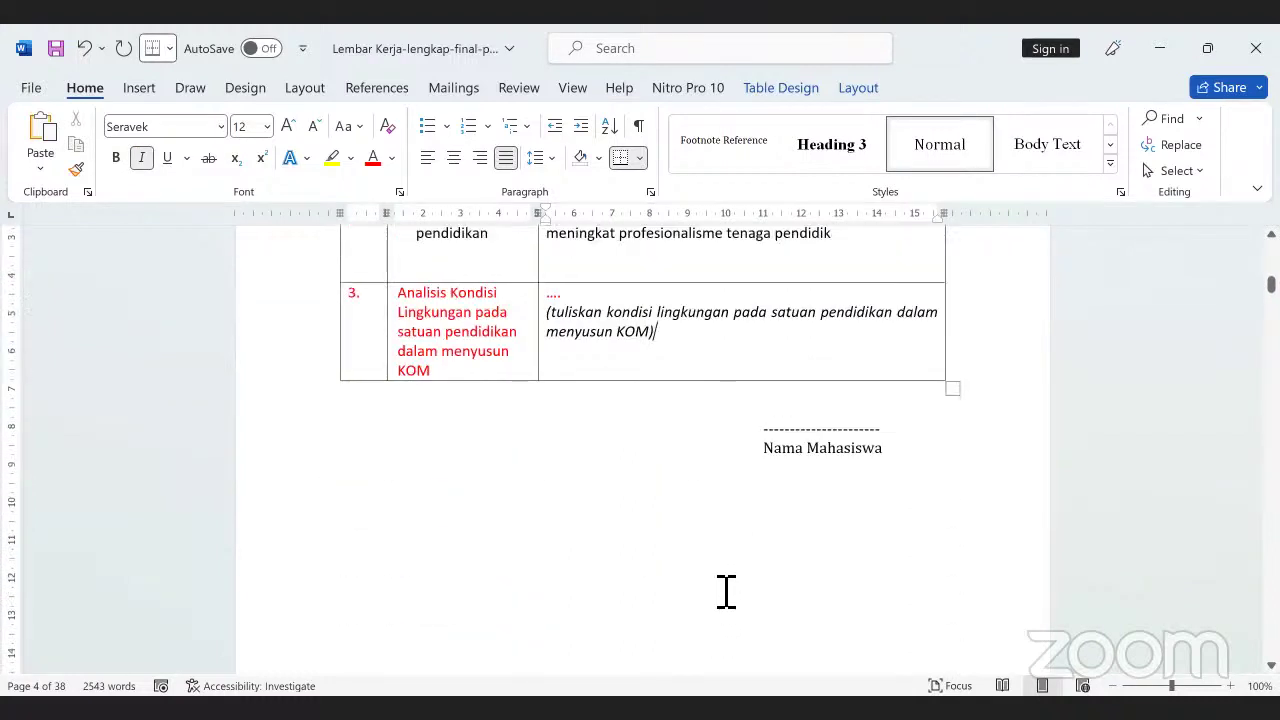
scroll(726, 592, "up", 1)
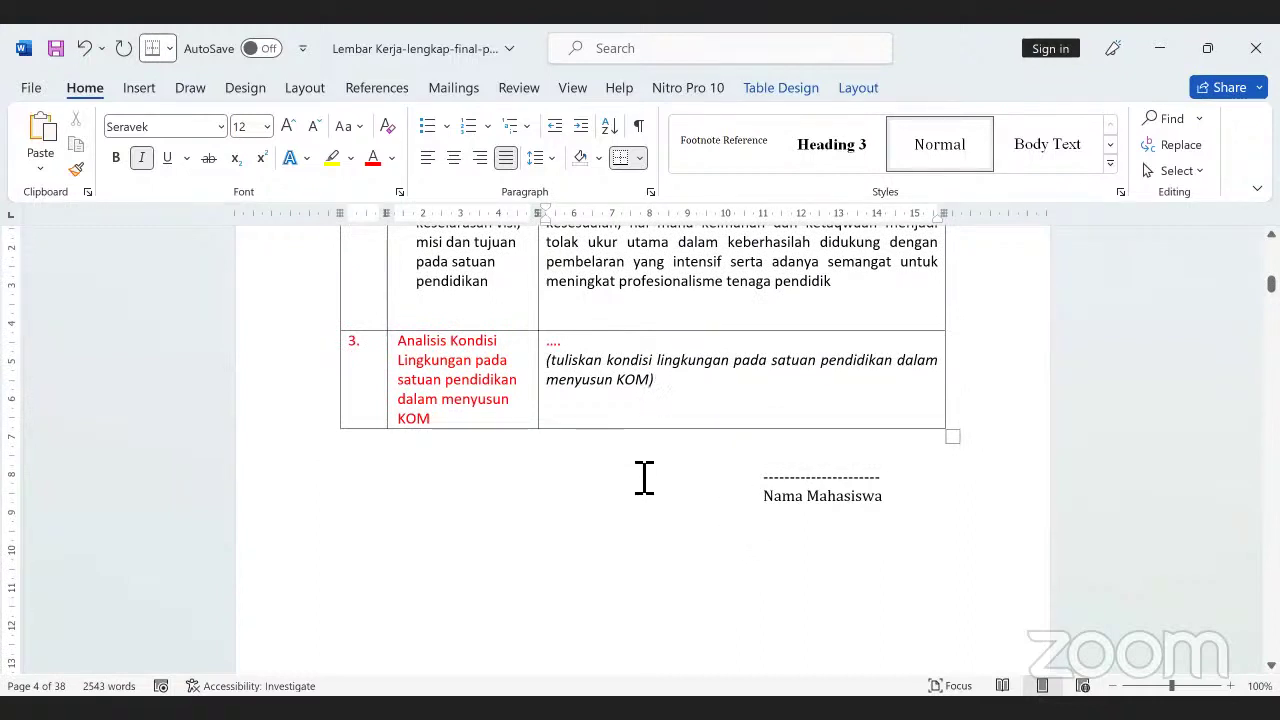
scroll(646, 443, "up", 10)
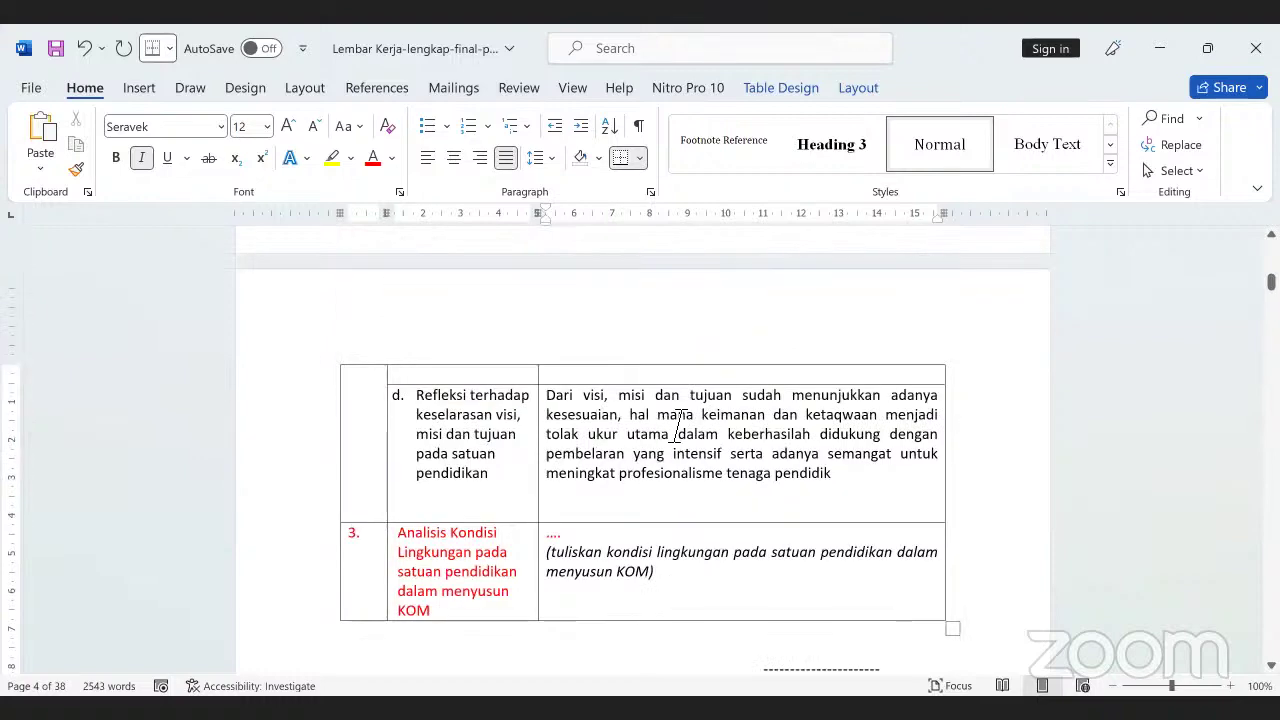
scroll(648, 413, "up", 10)
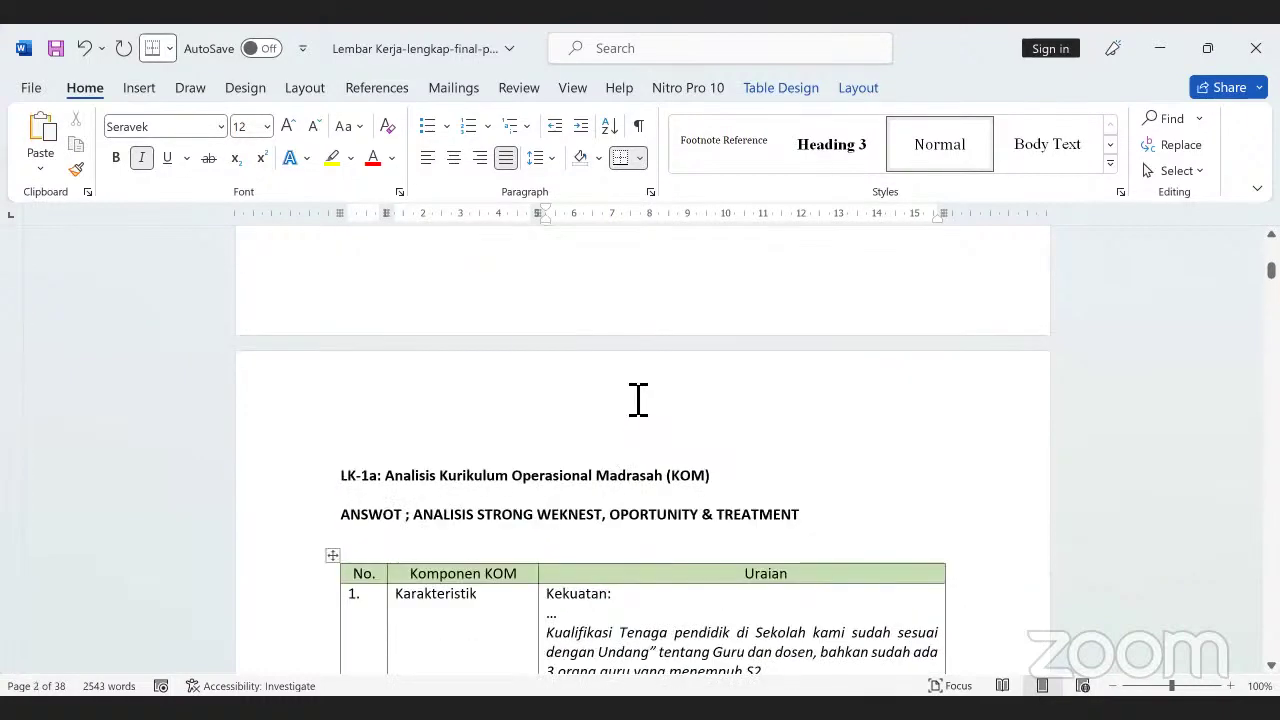
scroll(630, 420, "down", 20)
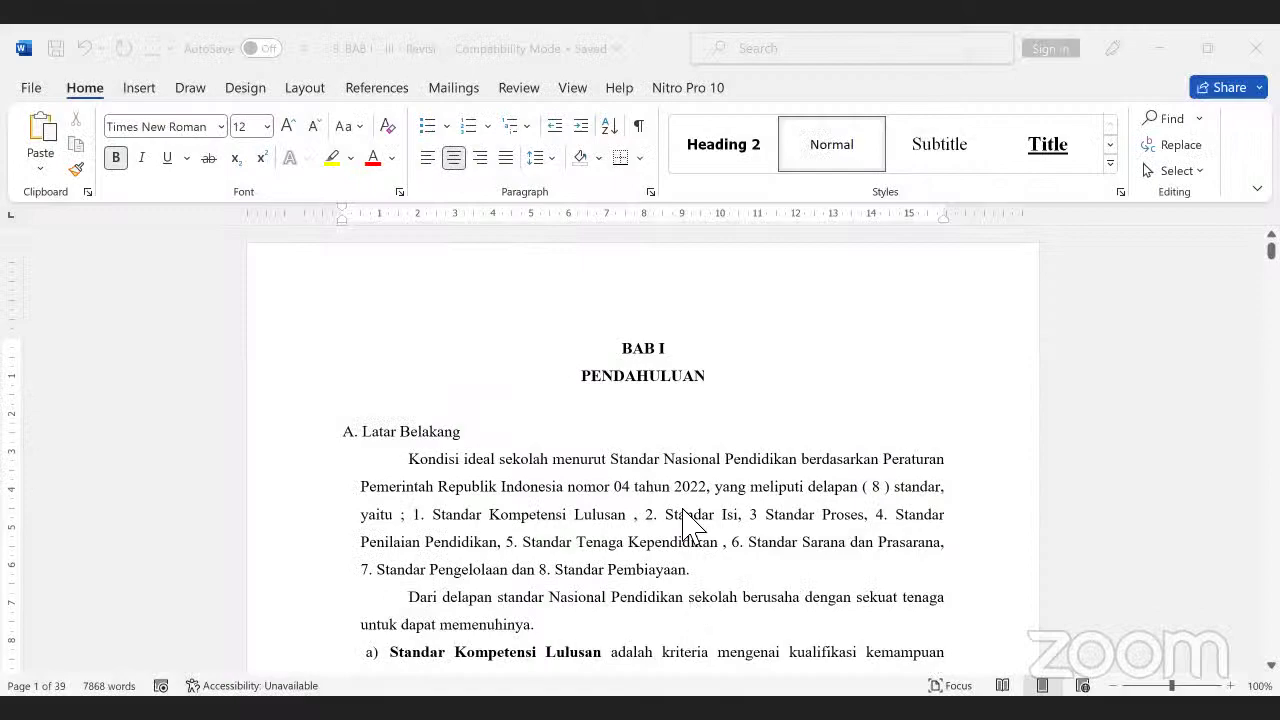
In the "5. BAB I – III - Revisi" document, examine the BAB I introduction and the BAB II table of curriculum legislation
scroll(668, 508, "down", 10)
scroll(660, 512, "down", 8)
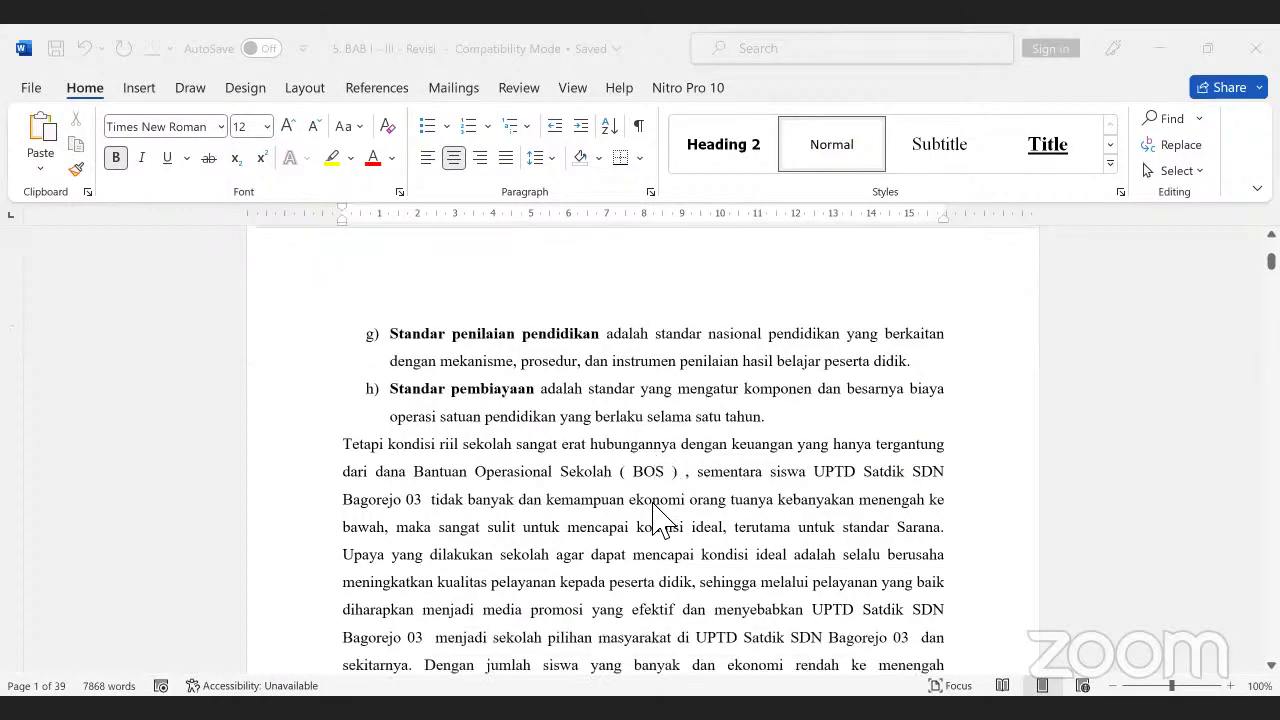
scroll(655, 513, "down", 15)
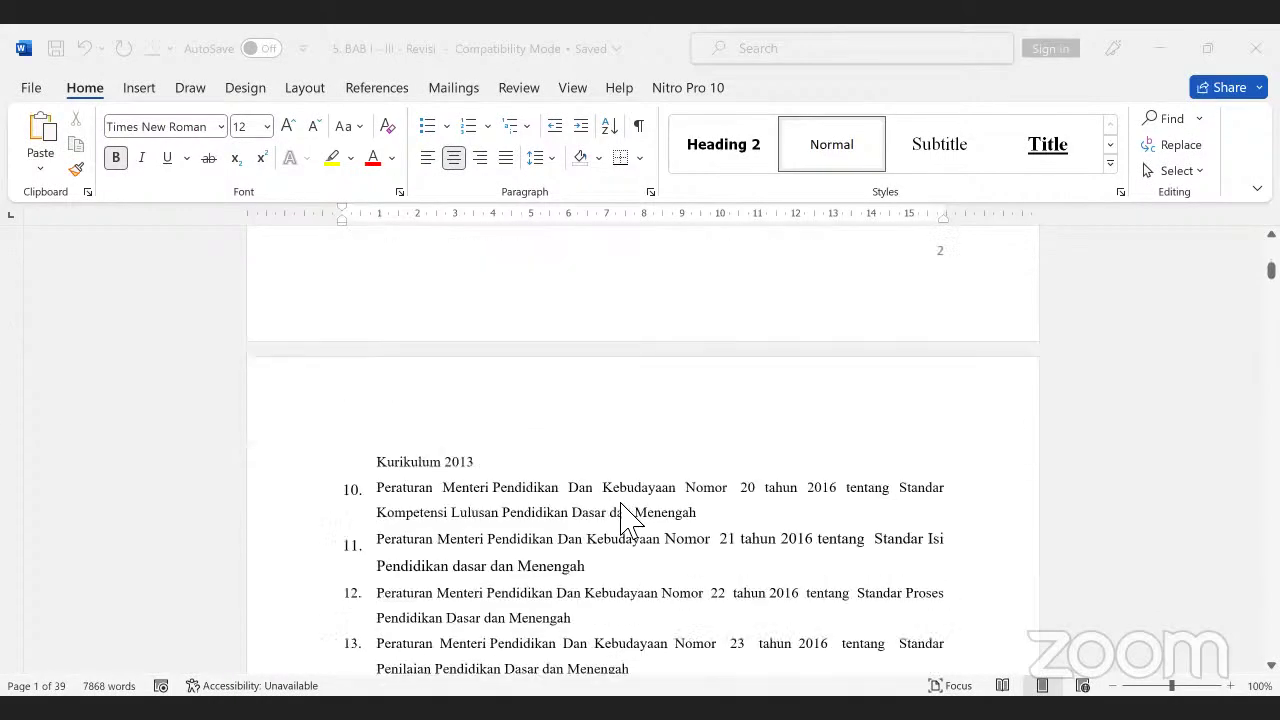
scroll(617, 490, "down", 5)
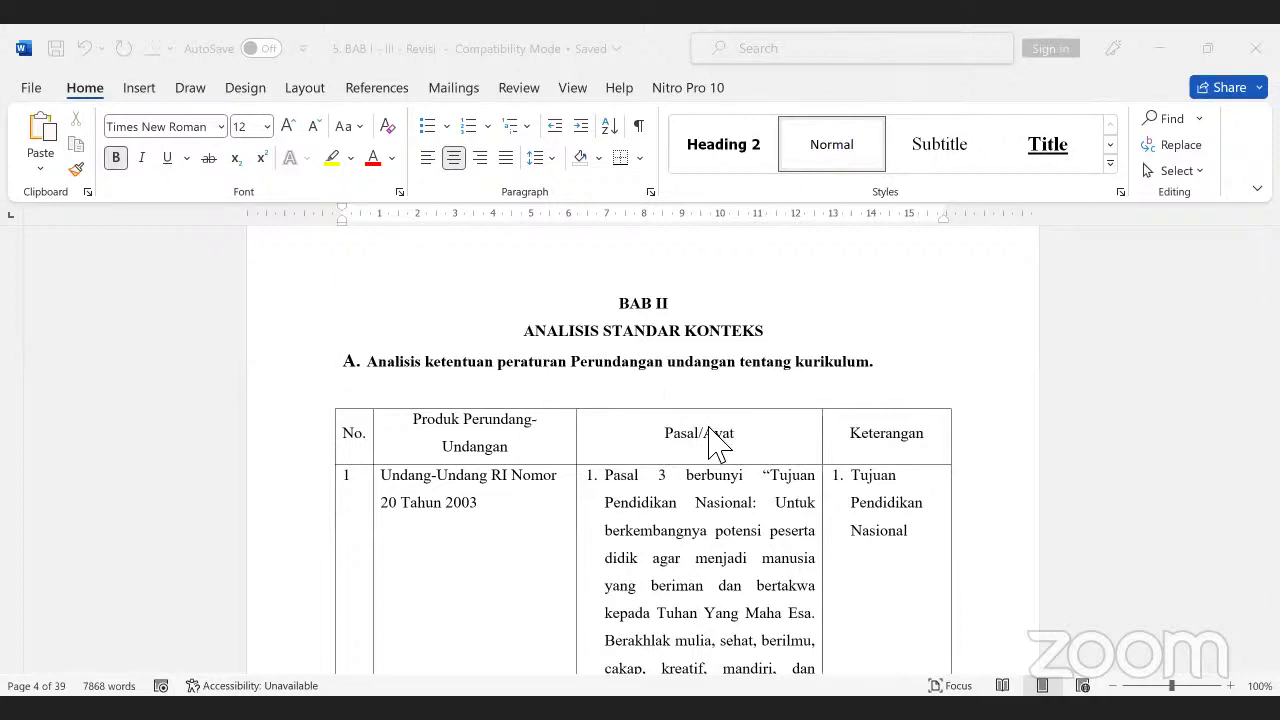
scroll(637, 488, "down", 1)
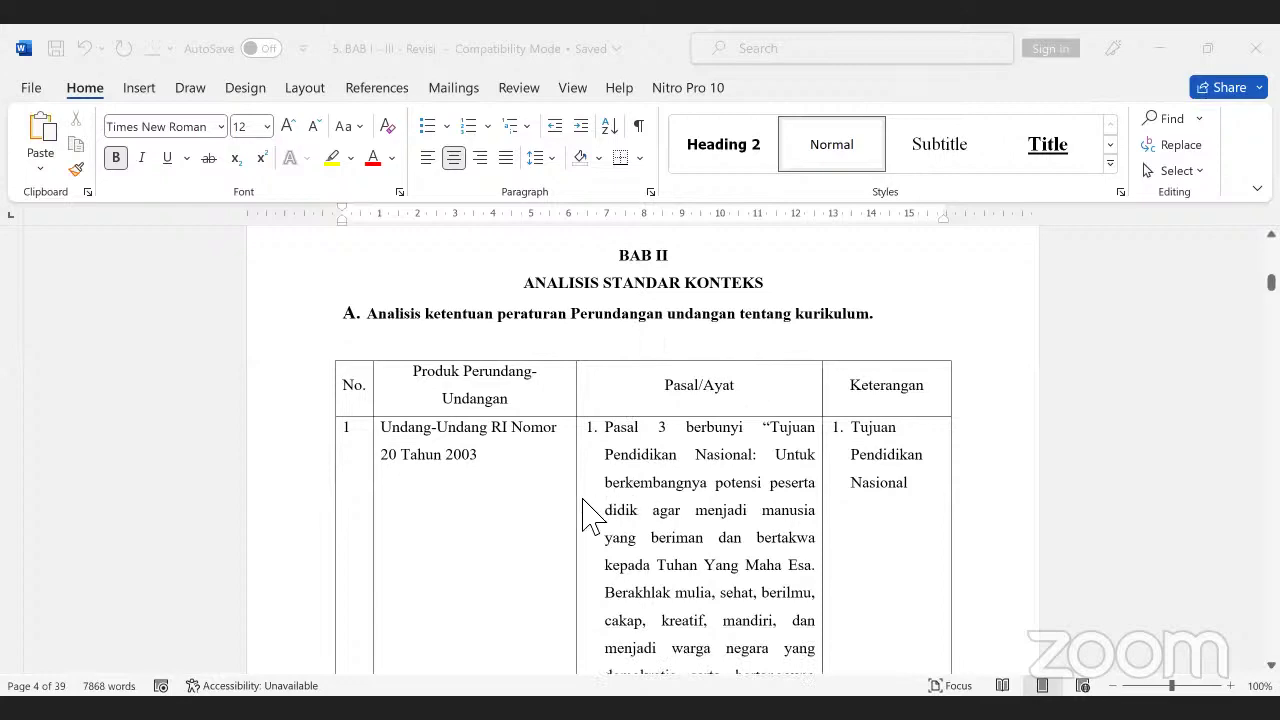
scroll(557, 520, "down", 3)
scroll(567, 493, "down", 6)
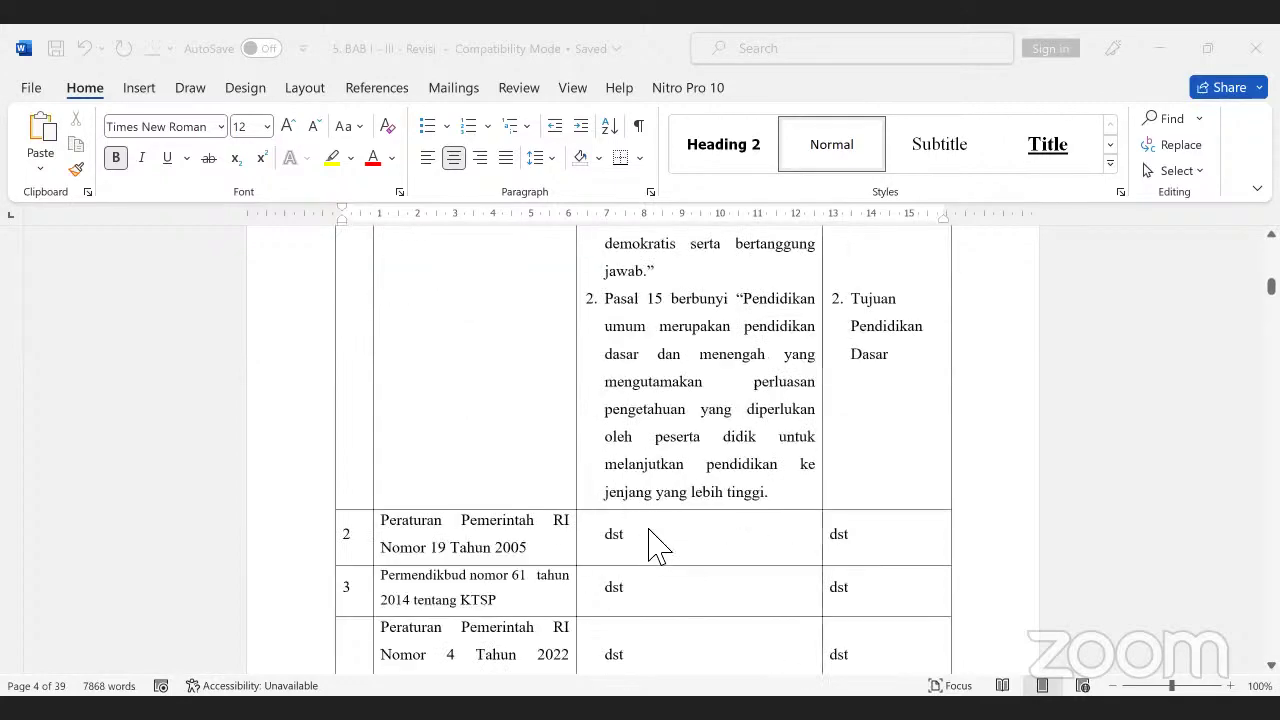
scroll(680, 543, "down", 9)
Examine the Analisis Standar Kompetensi Lulusan table, covering its Sikap, Pengetahuan and Keterampilan sections with ideal and real conditions and follow-up
scroll(690, 540, "down", 3)
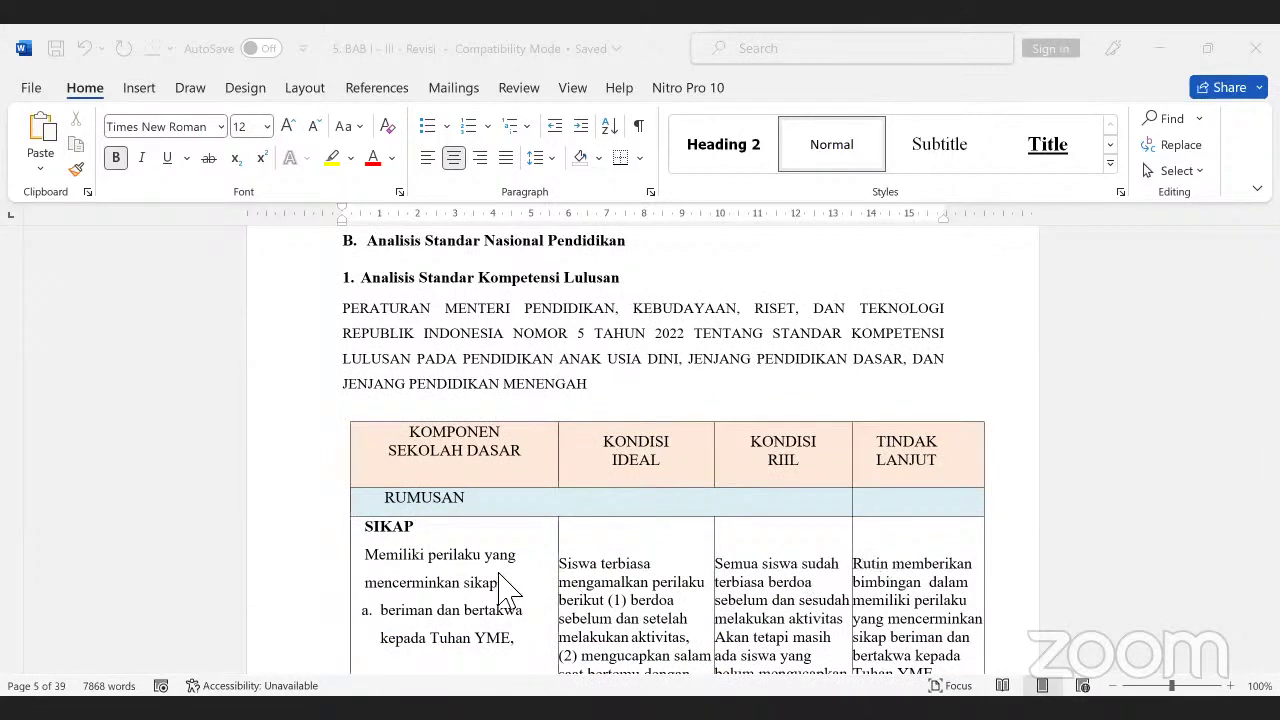
scroll(570, 492, "up", 3)
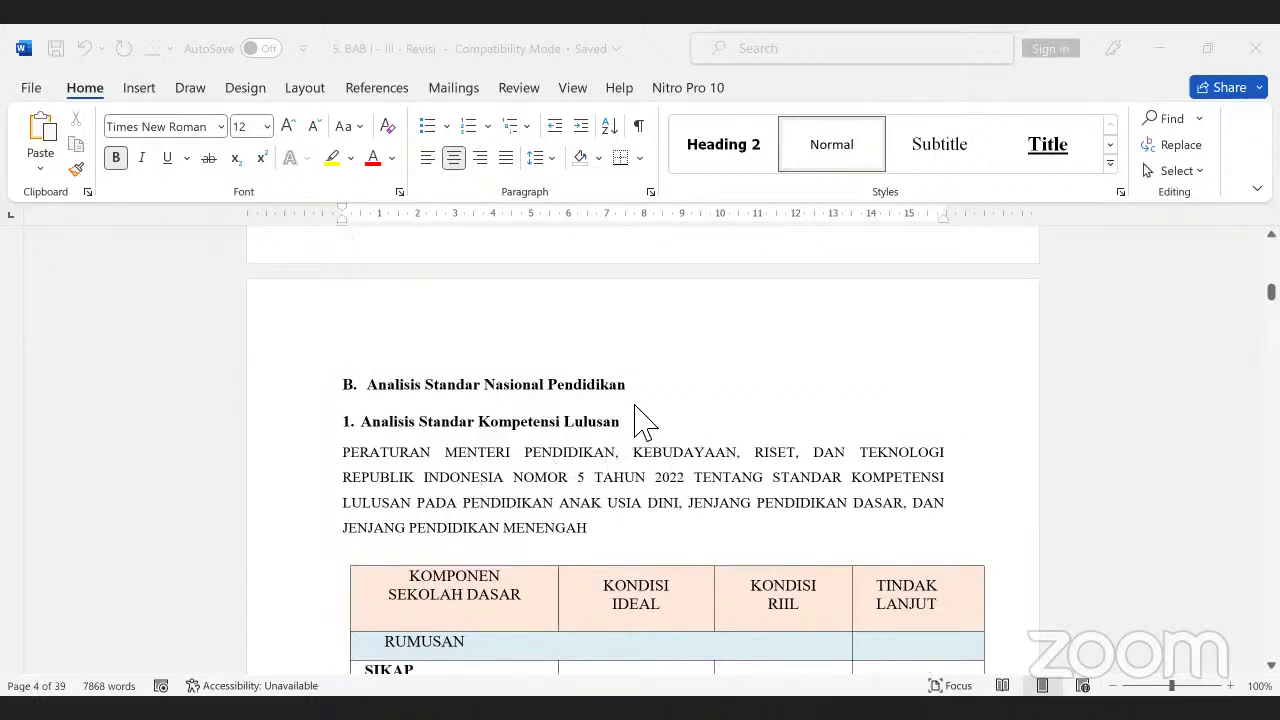
scroll(531, 480, "down", 15)
scroll(531, 490, "down", 20)
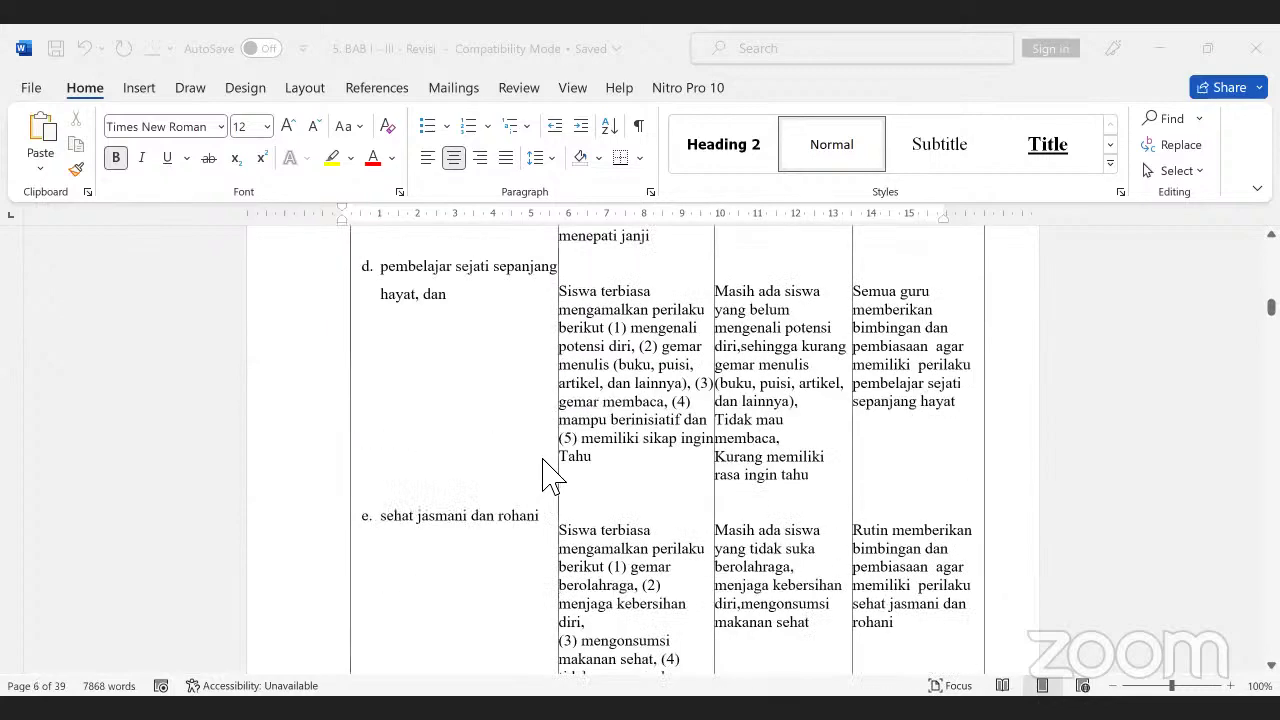
scroll(552, 475, "down", 18)
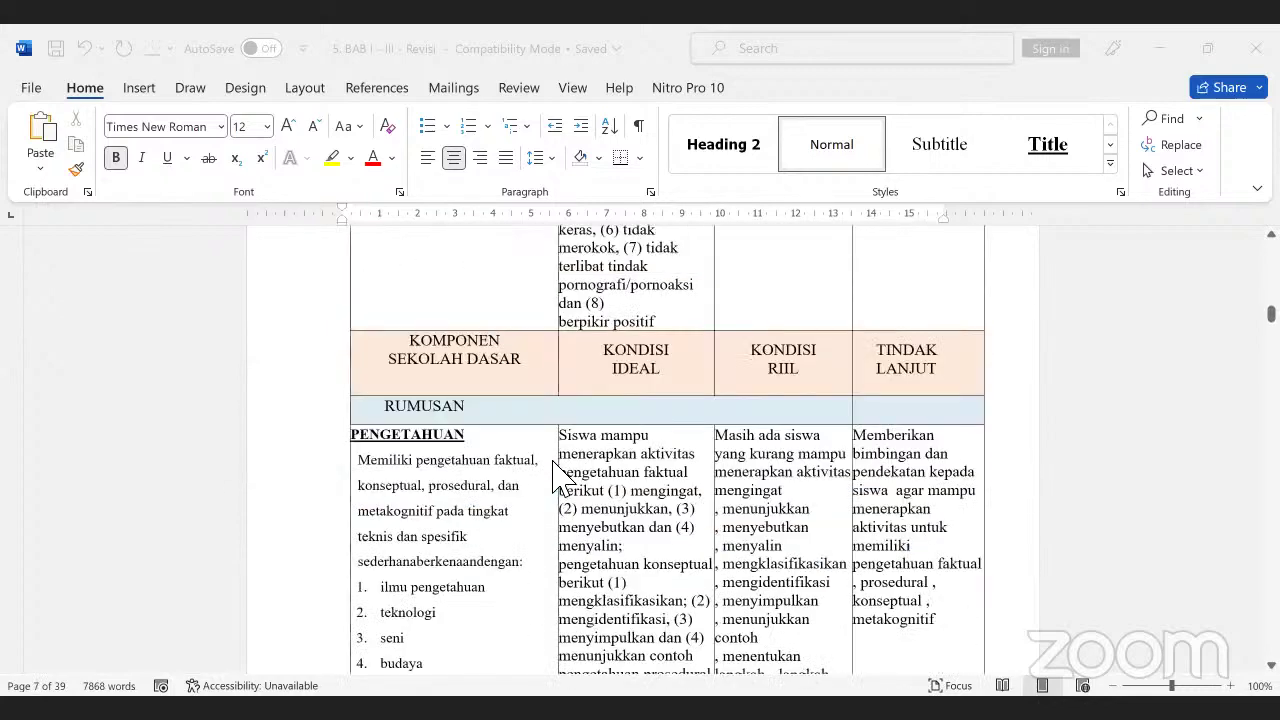
scroll(552, 475, "up", 1)
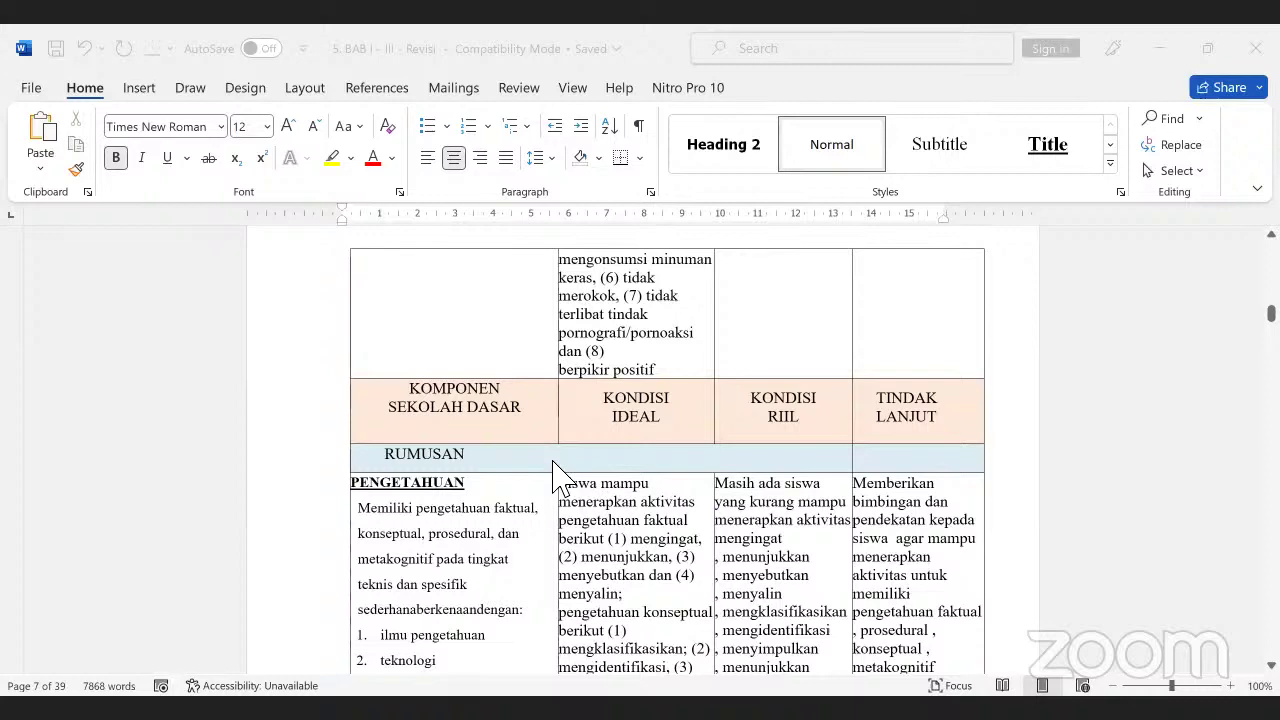
scroll(562, 468, "up", 2)
scroll(565, 468, "down", 4)
scroll(572, 466, "up", 2)
scroll(575, 462, "down", 18)
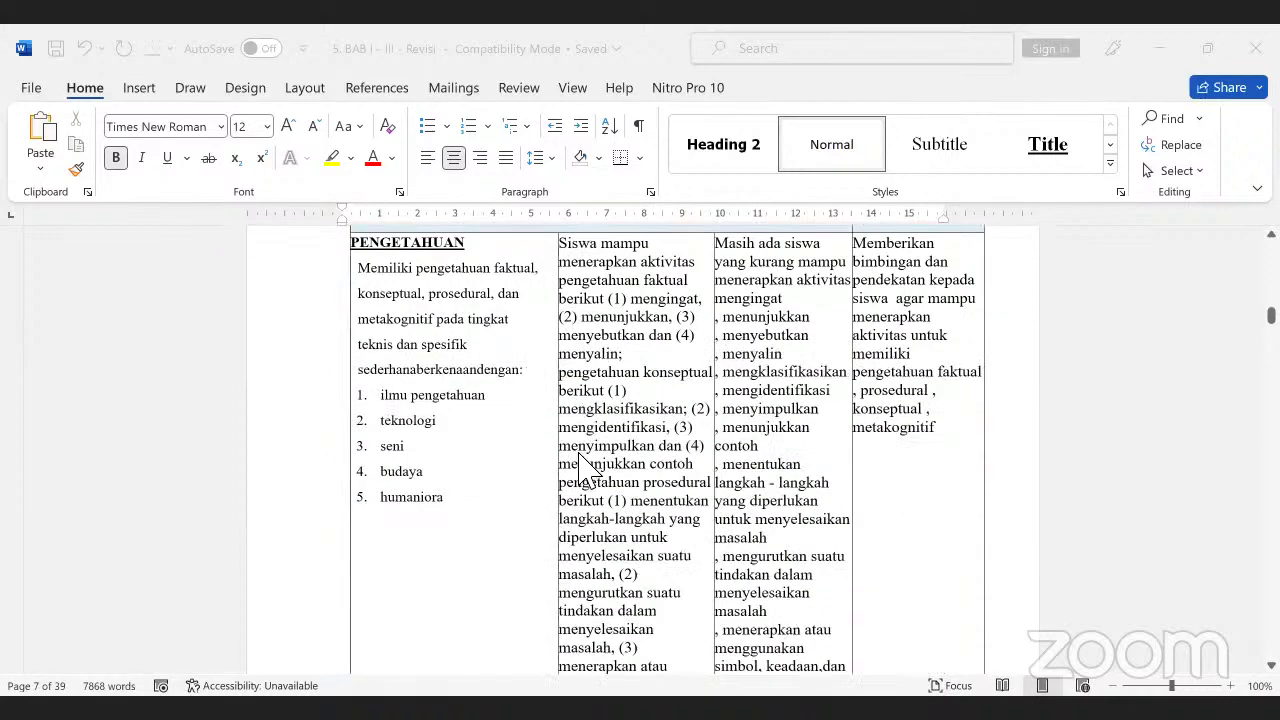
scroll(590, 478, "down", 15)
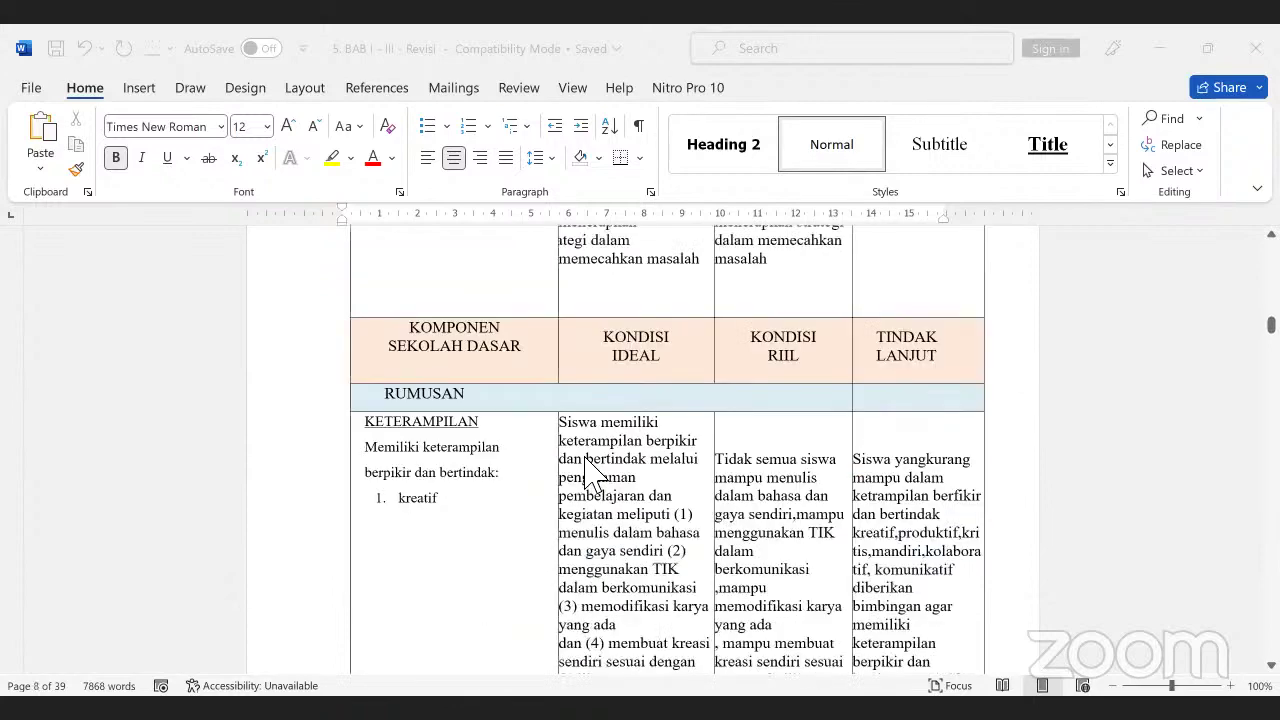
scroll(590, 490, "down", 15)
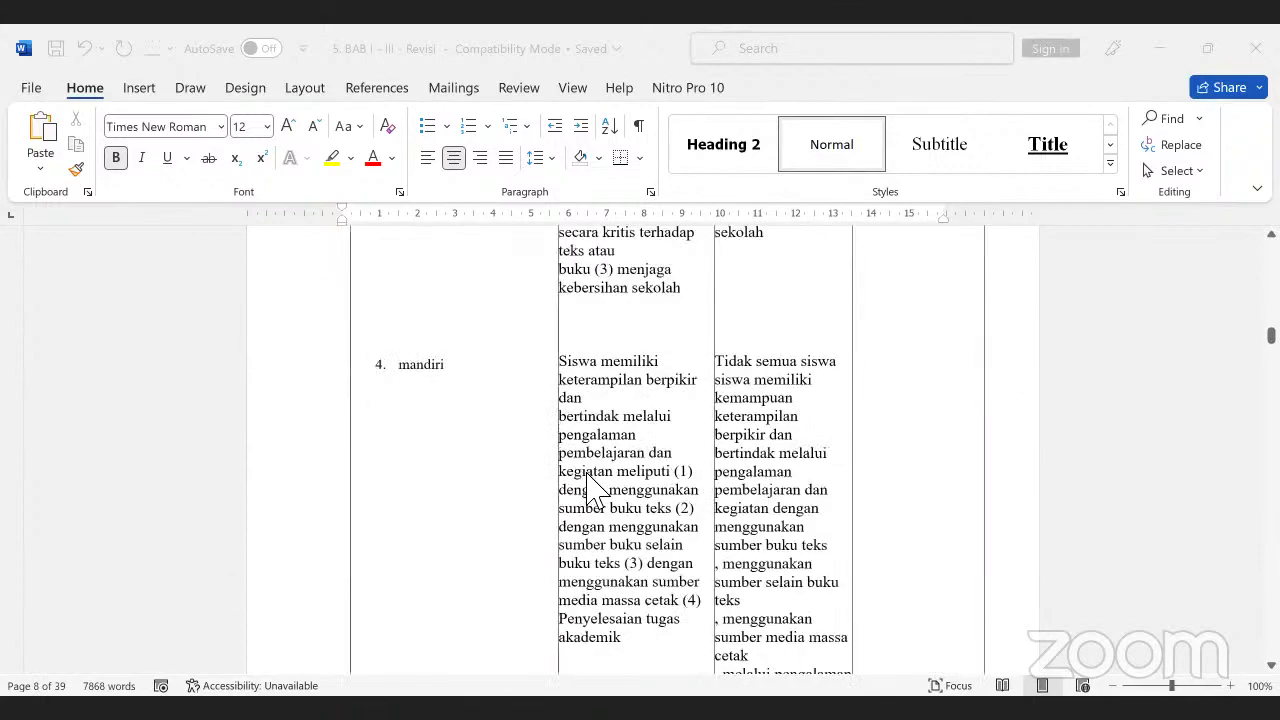
Examine the Analisis Standar Isi table, from the basic curriculum framework to the curriculum development principles
scroll(590, 482, "down", 15)
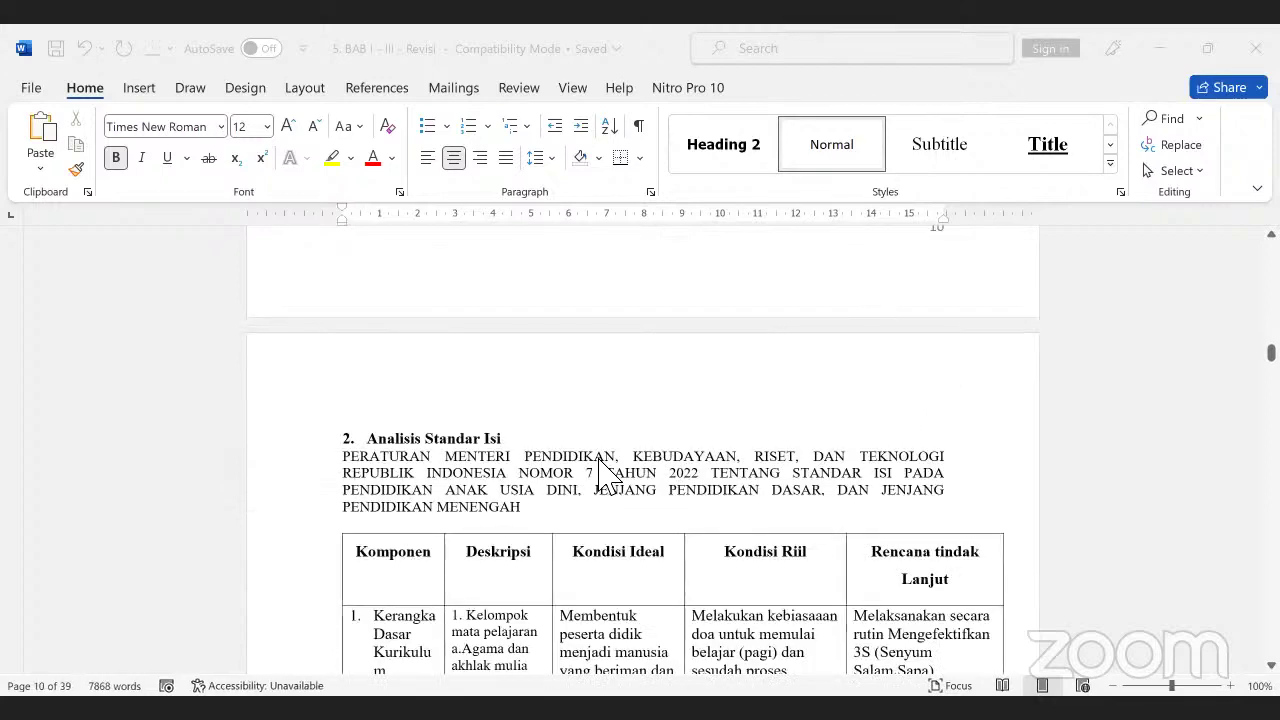
scroll(603, 476, "down", 4)
scroll(592, 480, "down", 15)
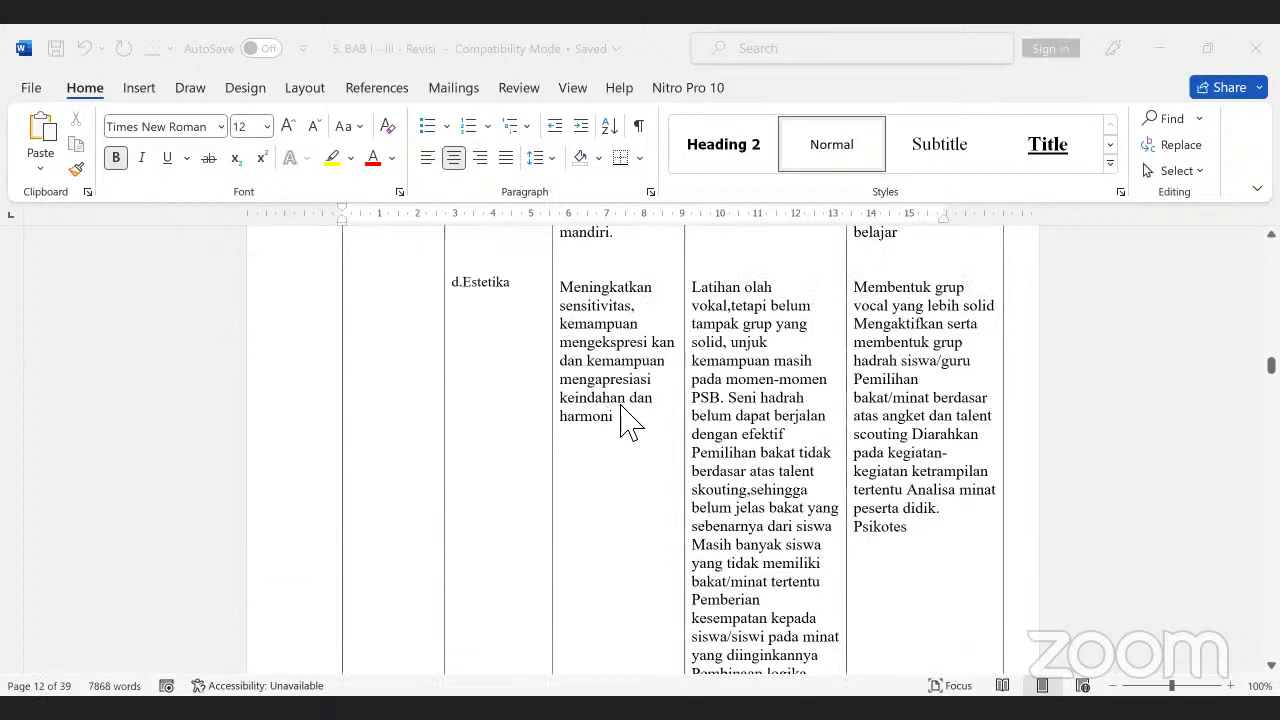
scroll(620, 420, "down", 20)
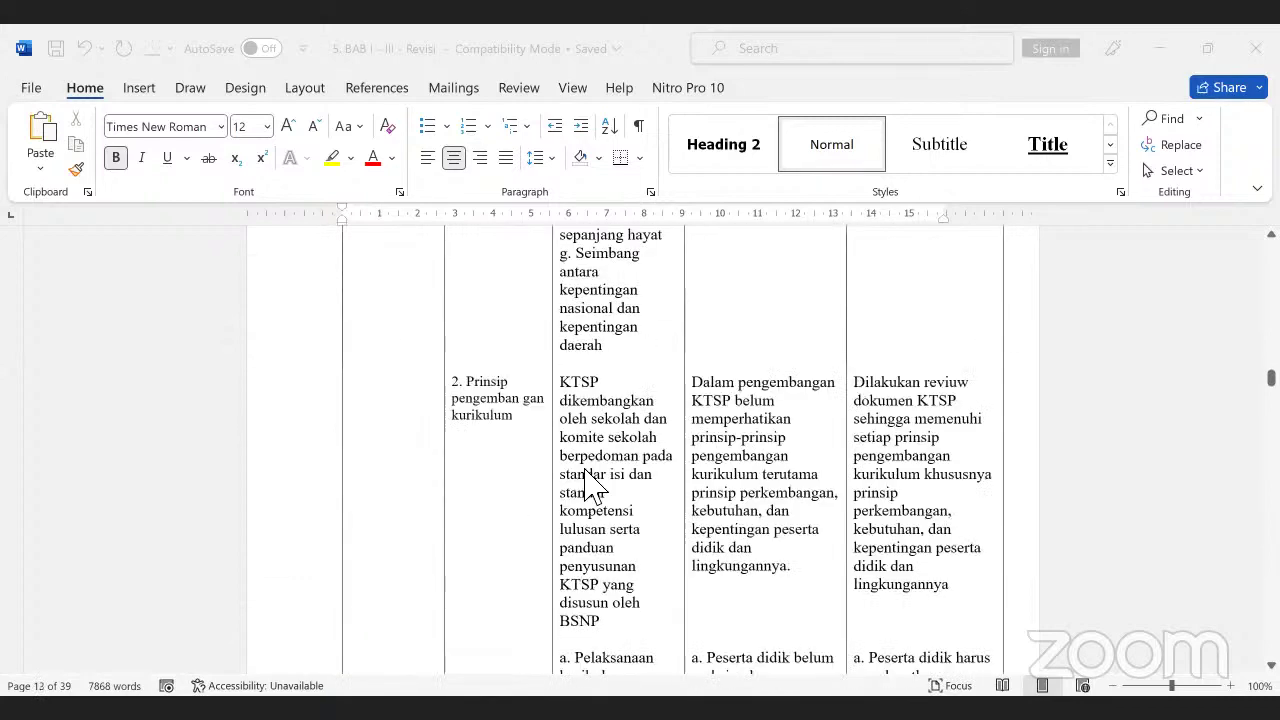